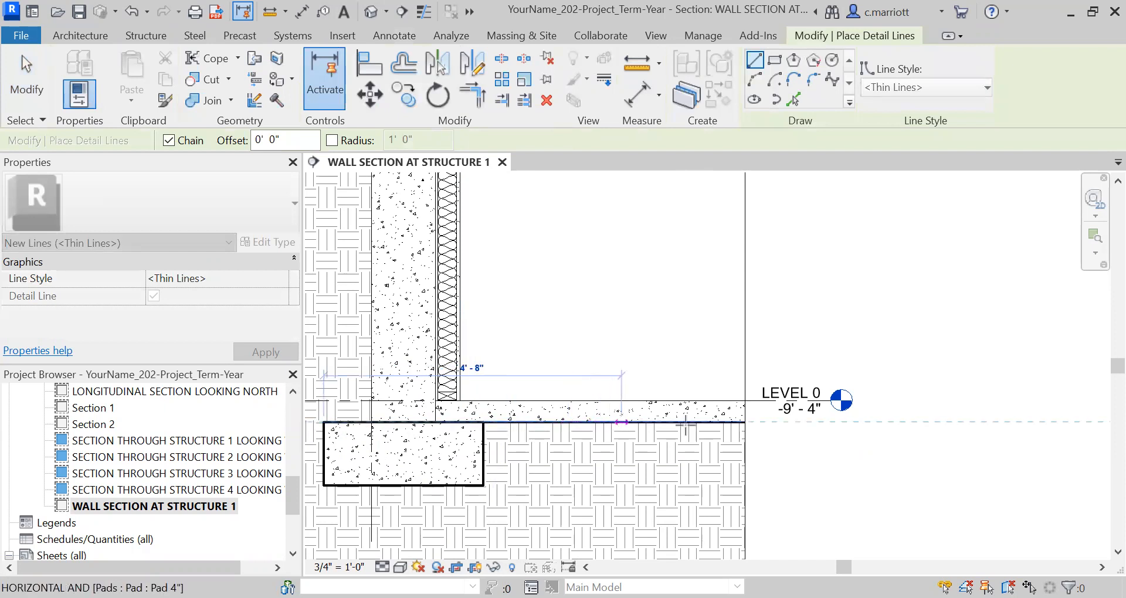
Draw a thin detail line about 8' 3" long from the footing's outer top corner along the slab's underside, past the view's crop edge
click(853, 423)
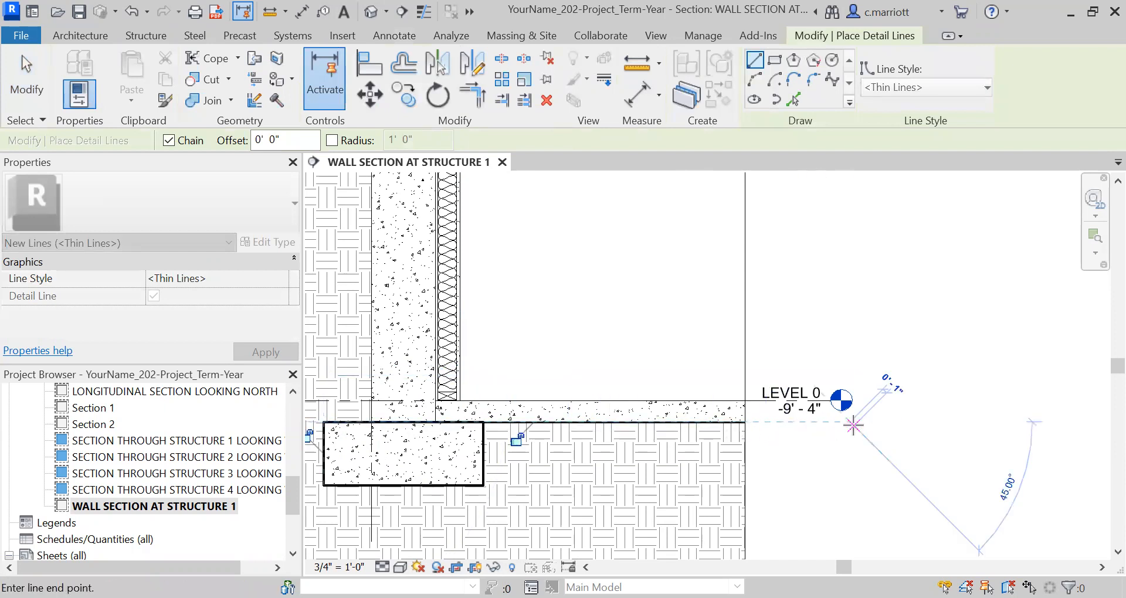
key(Escape)
key(Escape)
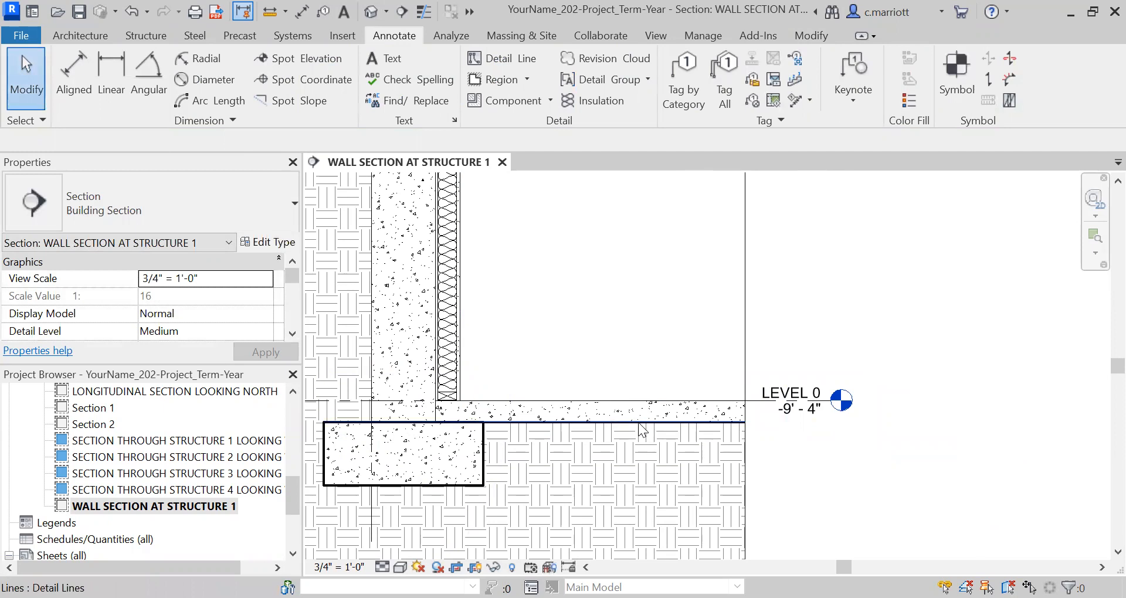
Move the detail line under the slab straight down by 6"
click(629, 421)
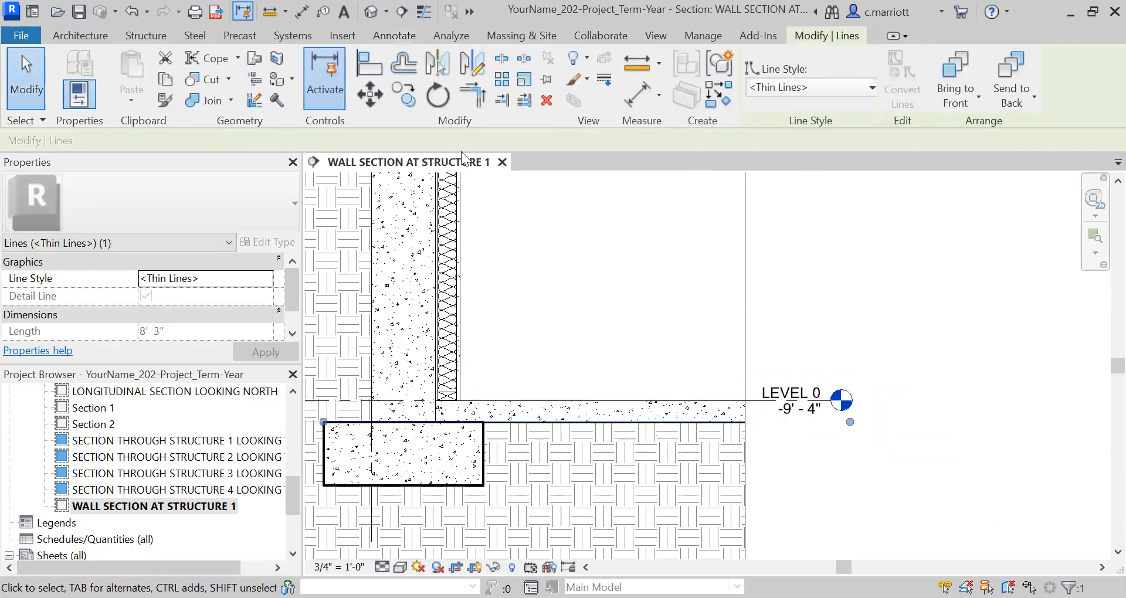
key(m)
key(v)
click(776, 252)
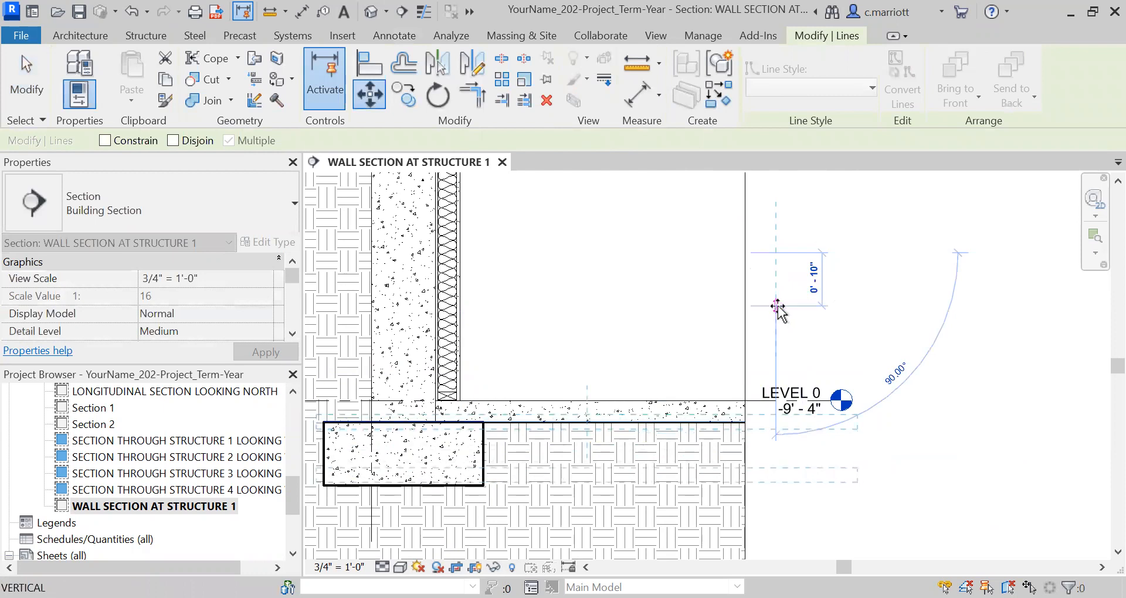
text(5)
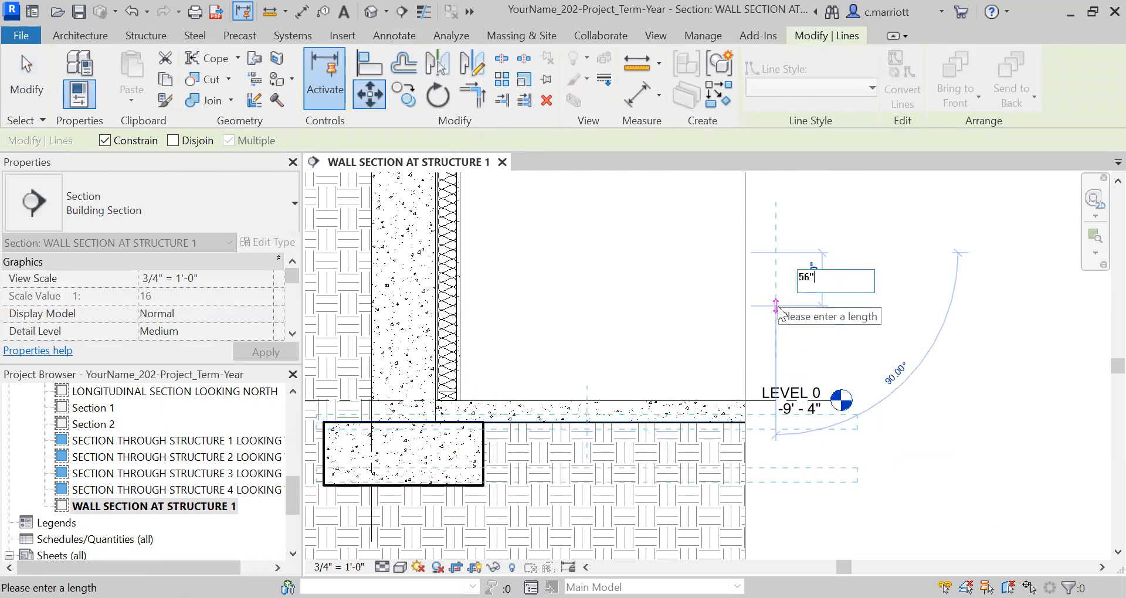
text(6)
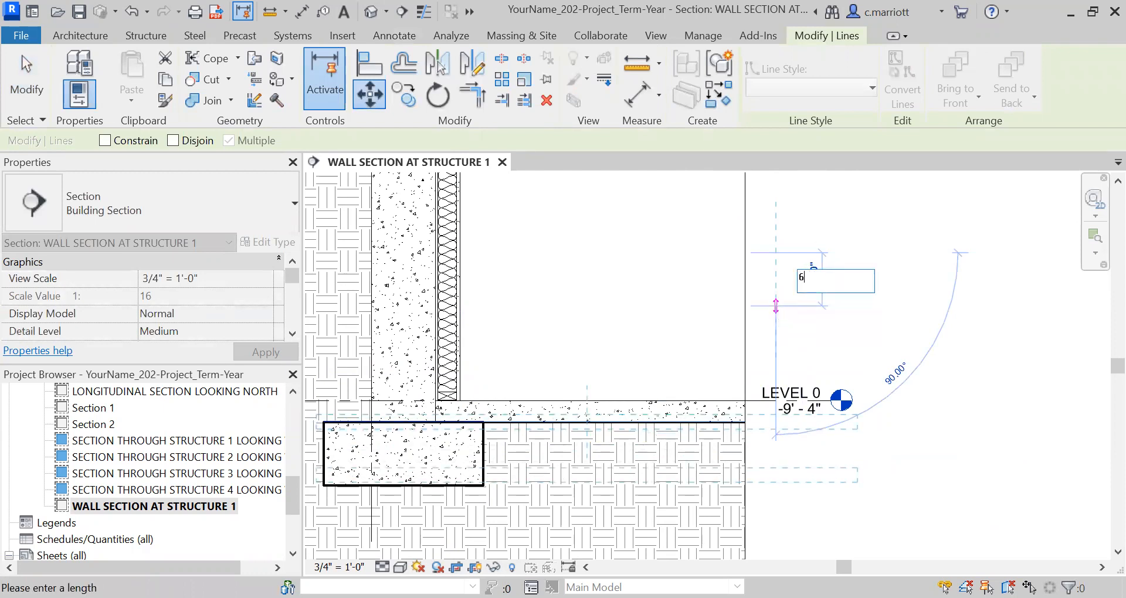
key(Return)
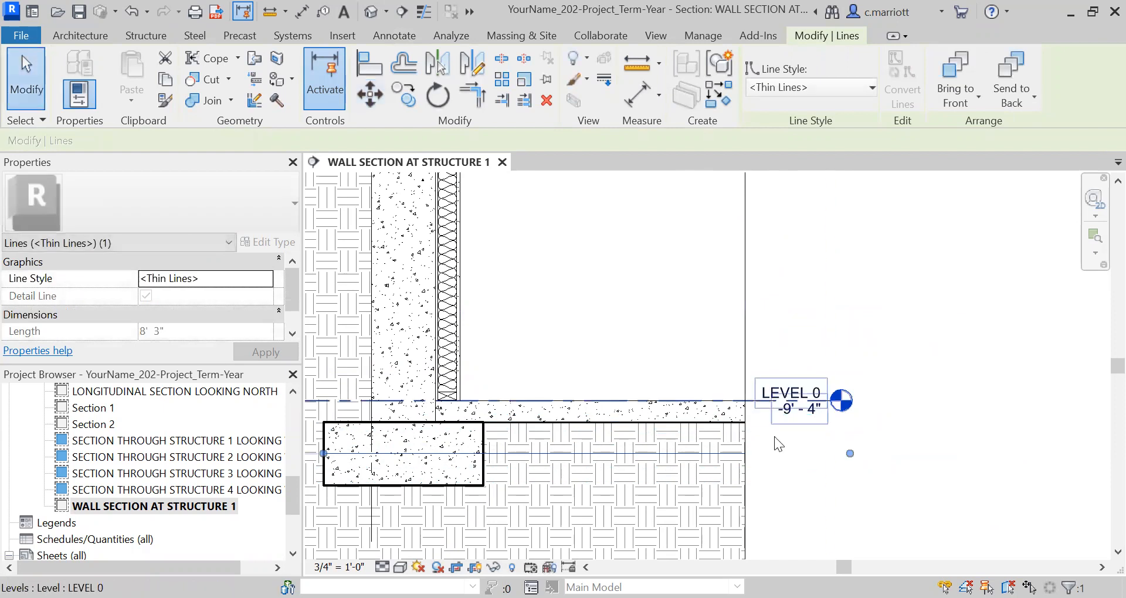
key(Escape)
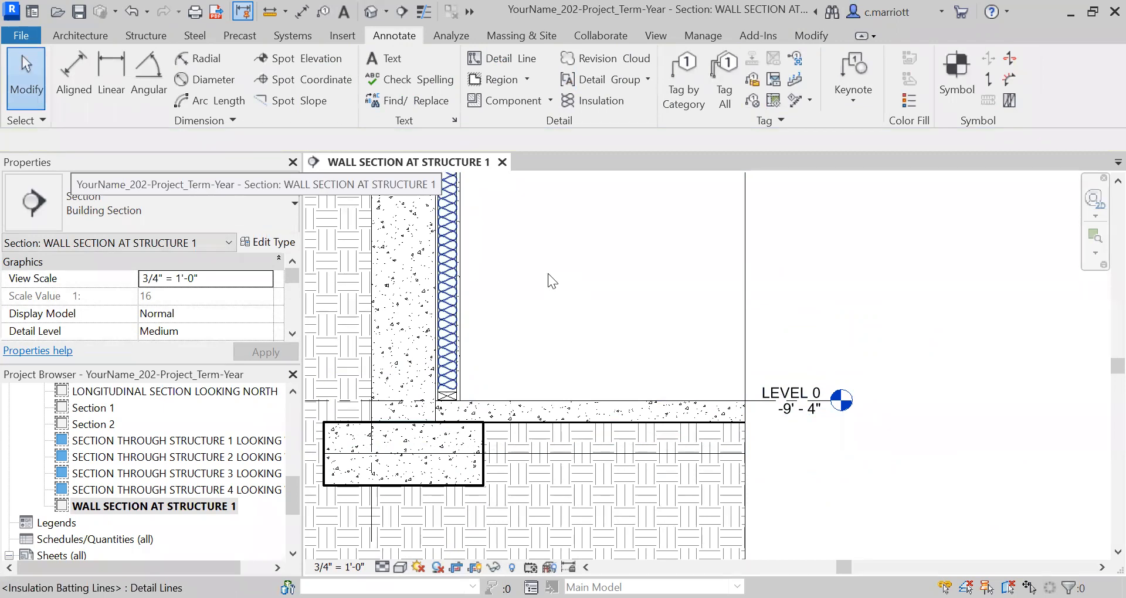
click(522, 80)
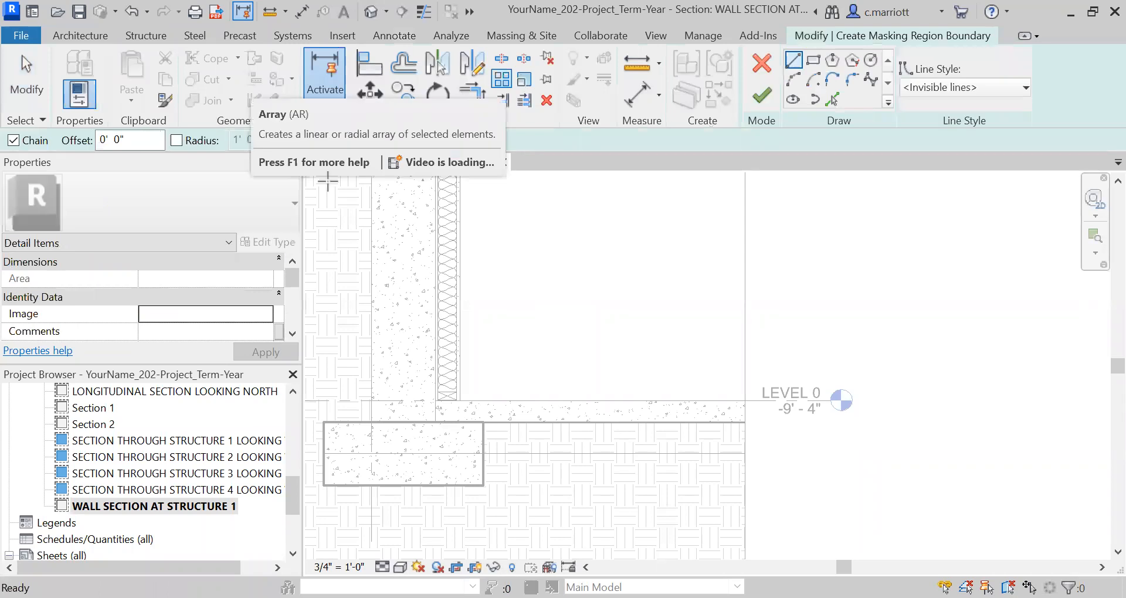
click(395, 36)
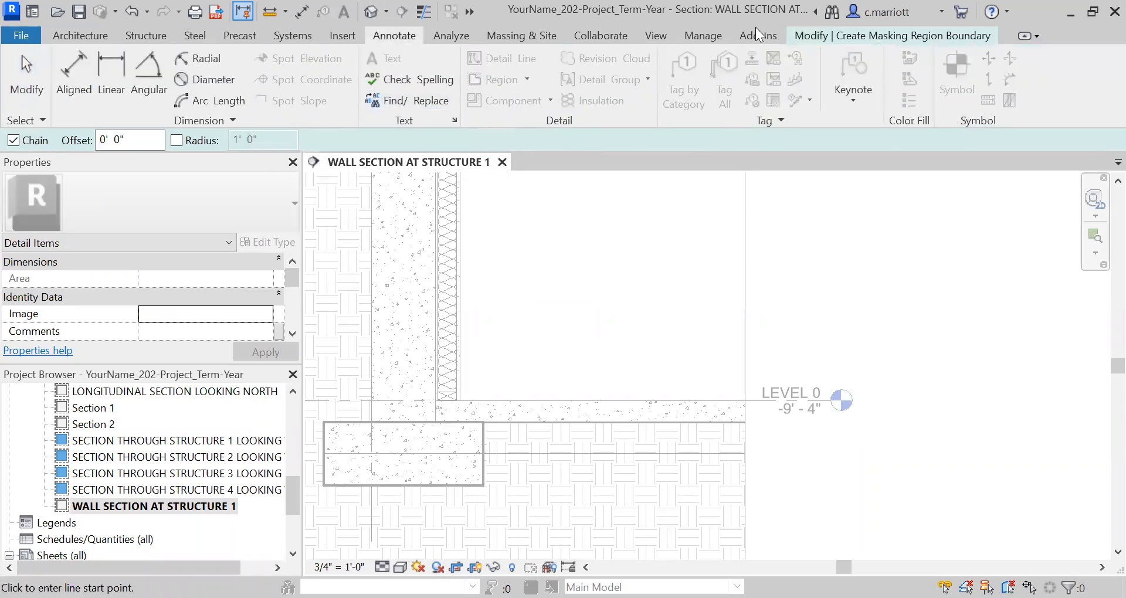
click(892, 36)
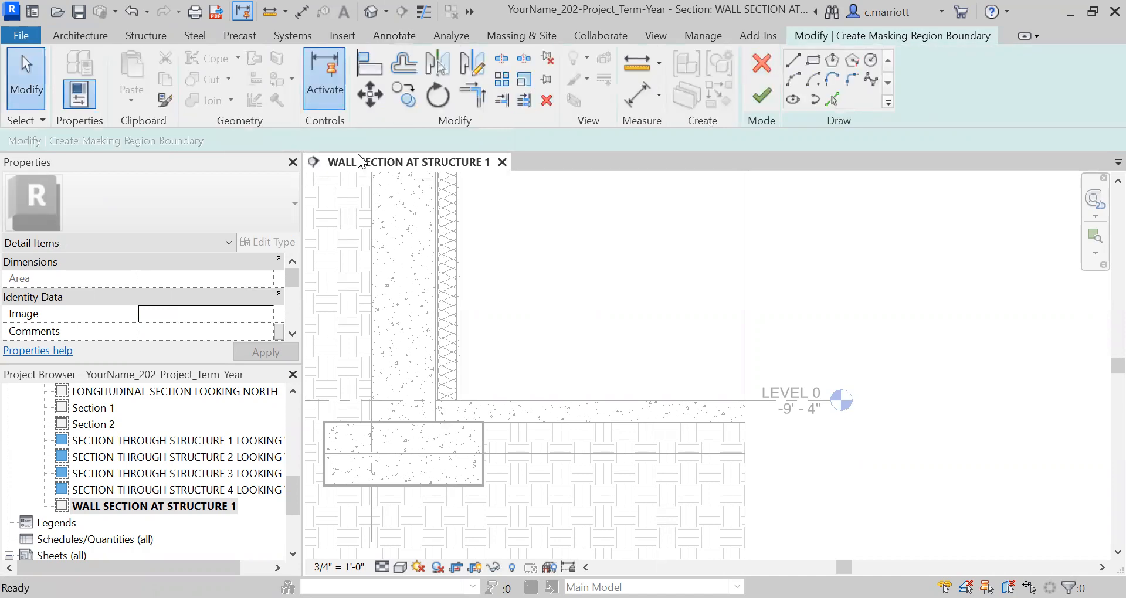
click(761, 96)
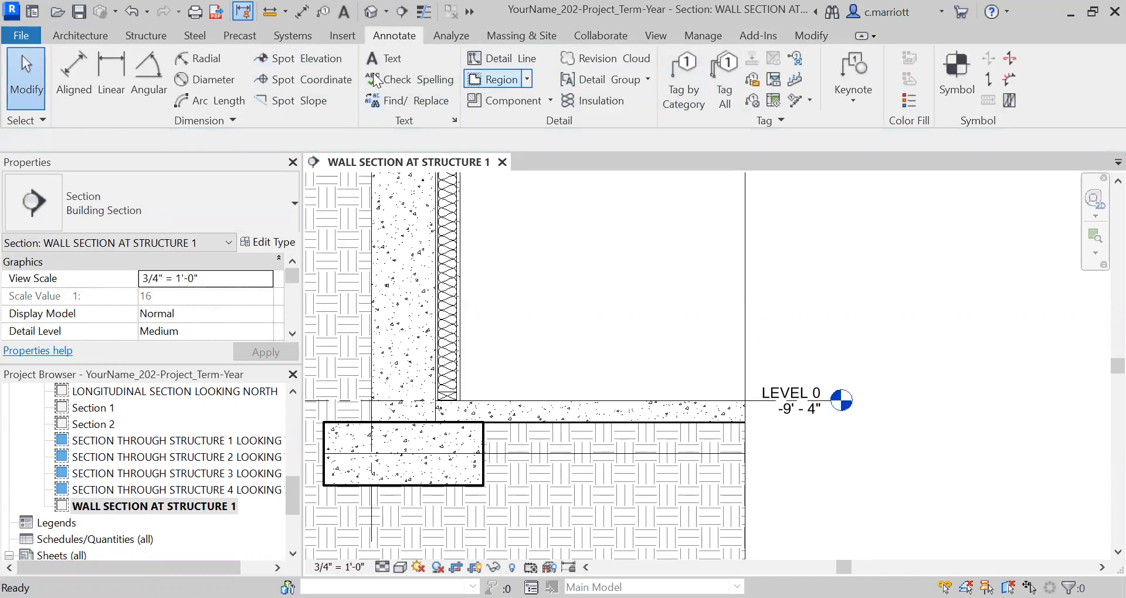
Start a filled region and duplicate the Wood 2 region type as a new type named Gravel
click(495, 79)
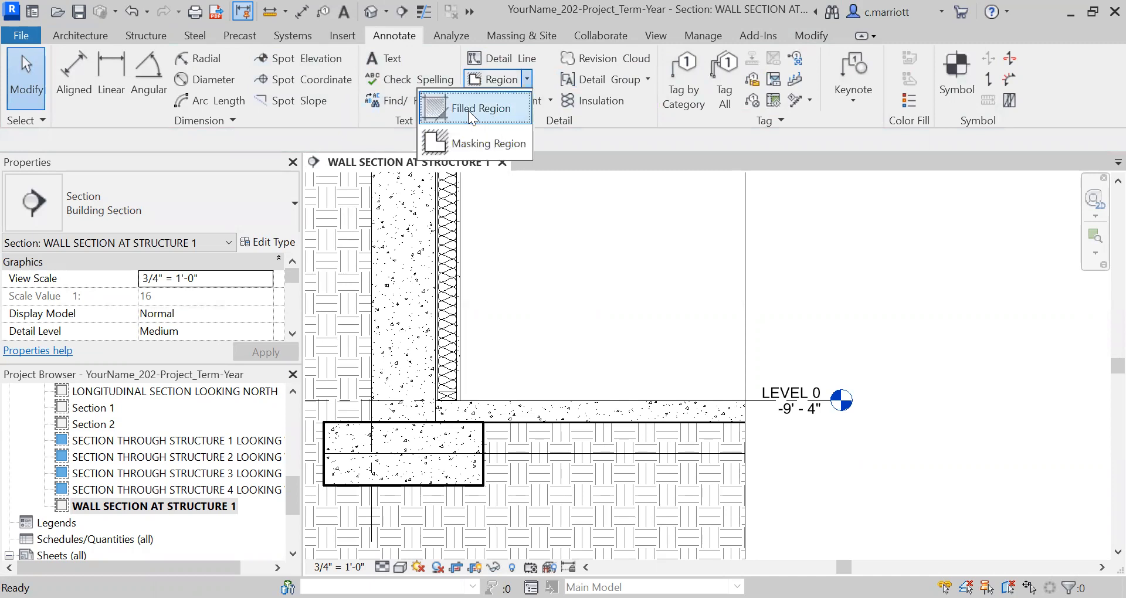
click(469, 110)
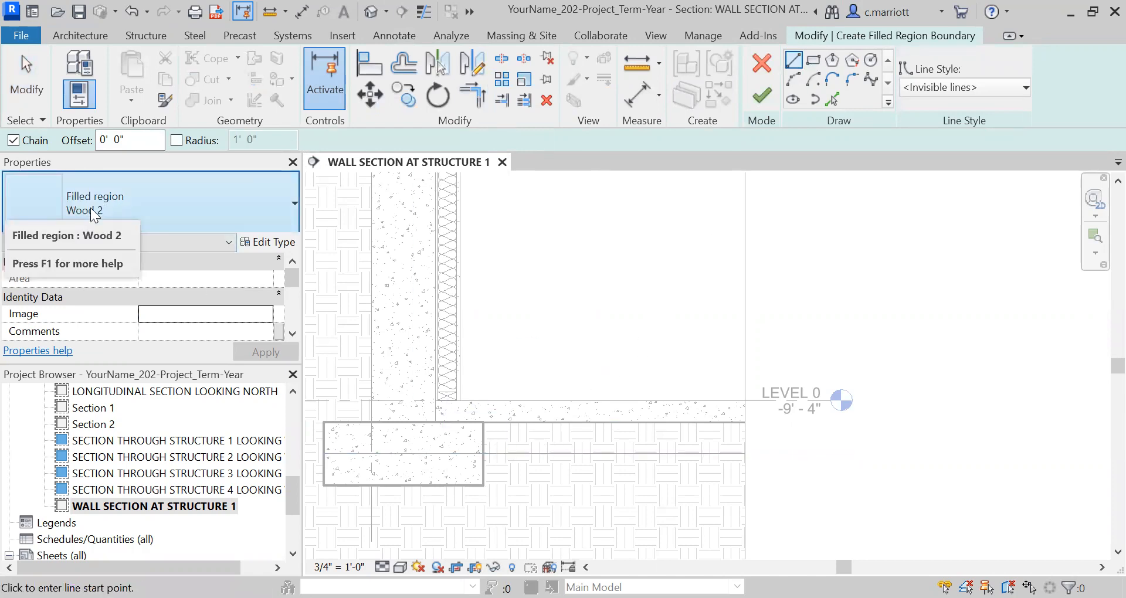
click(267, 249)
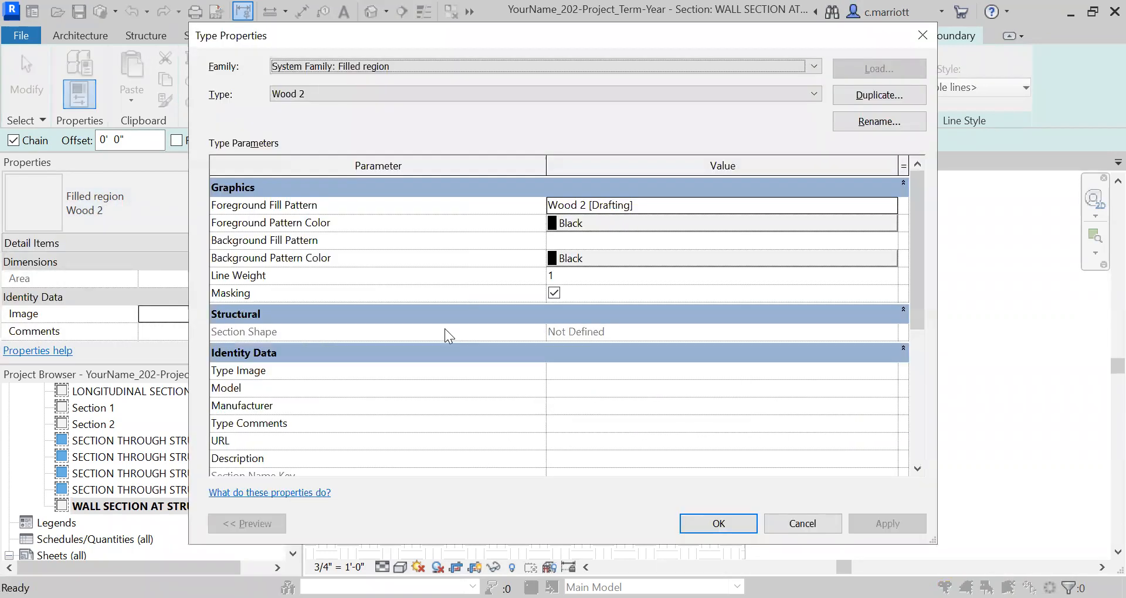
key(alt+d)
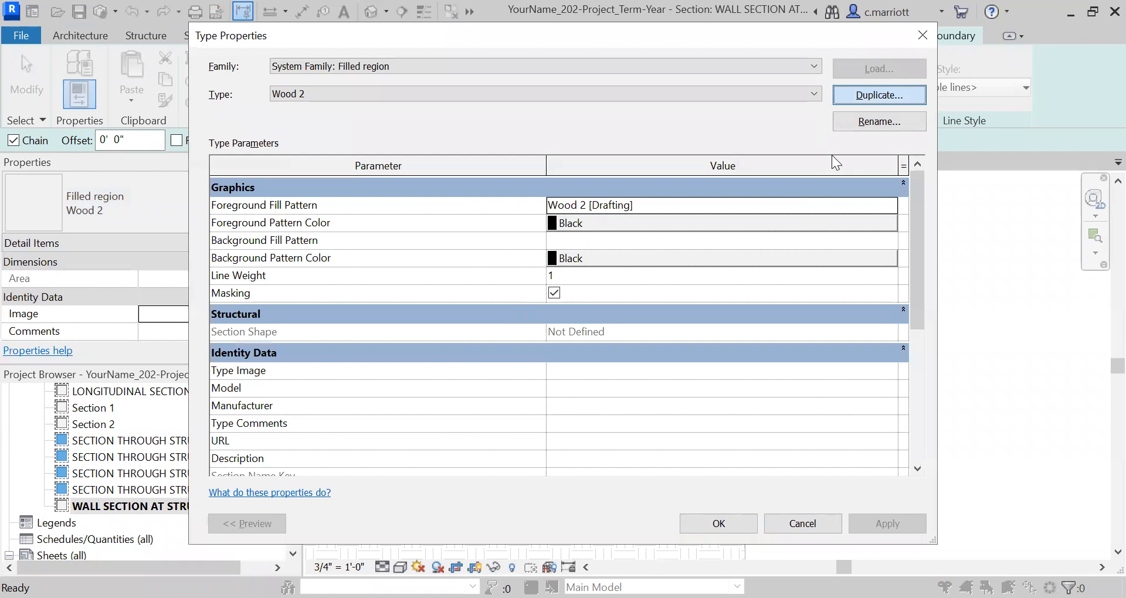
text(Gravel)
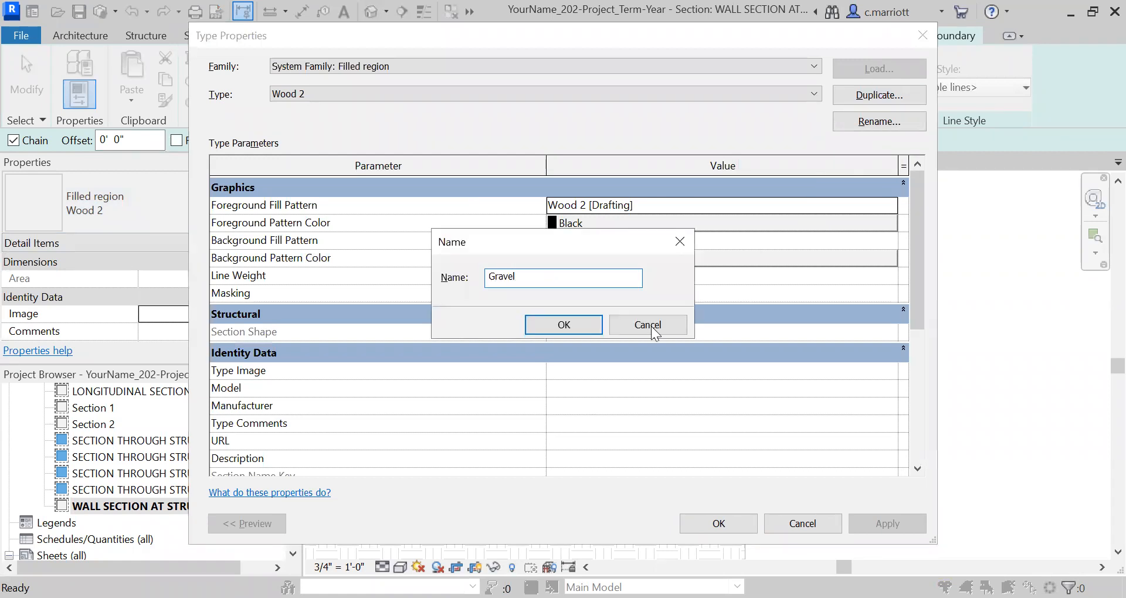
click(581, 327)
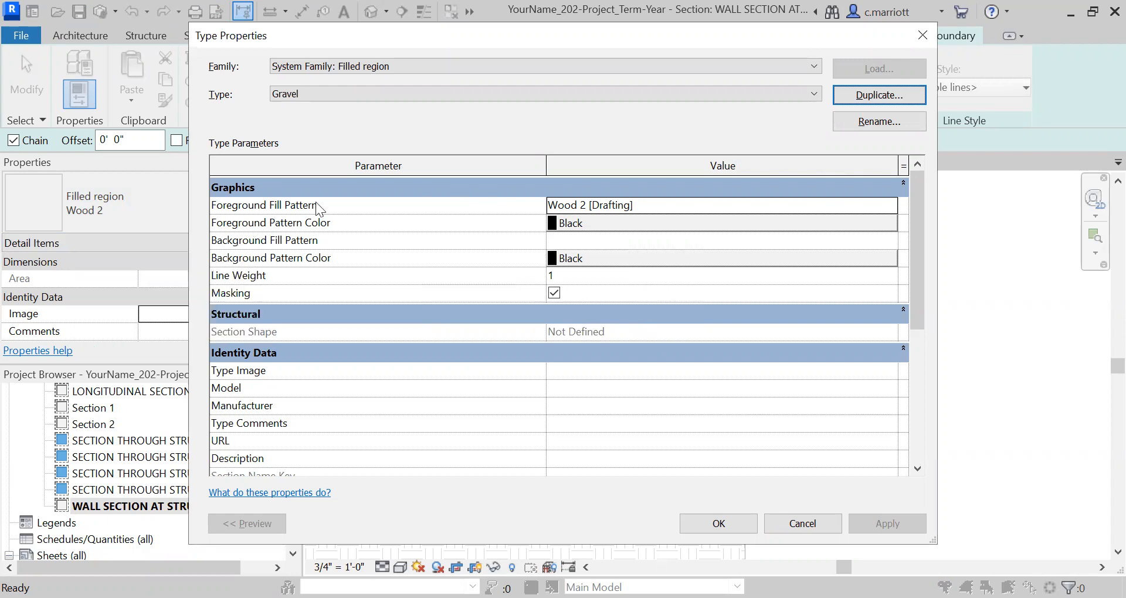
Set the Gravel type's foreground fill pattern to the drafting pattern GRAVEL2 and apply the type changes
click(882, 206)
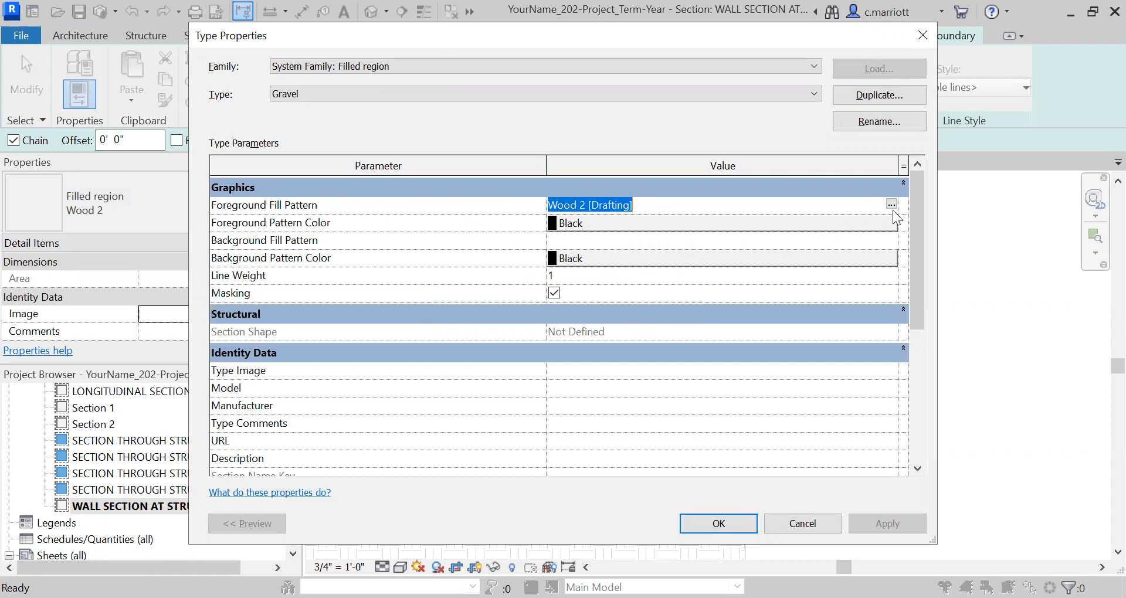
click(891, 205)
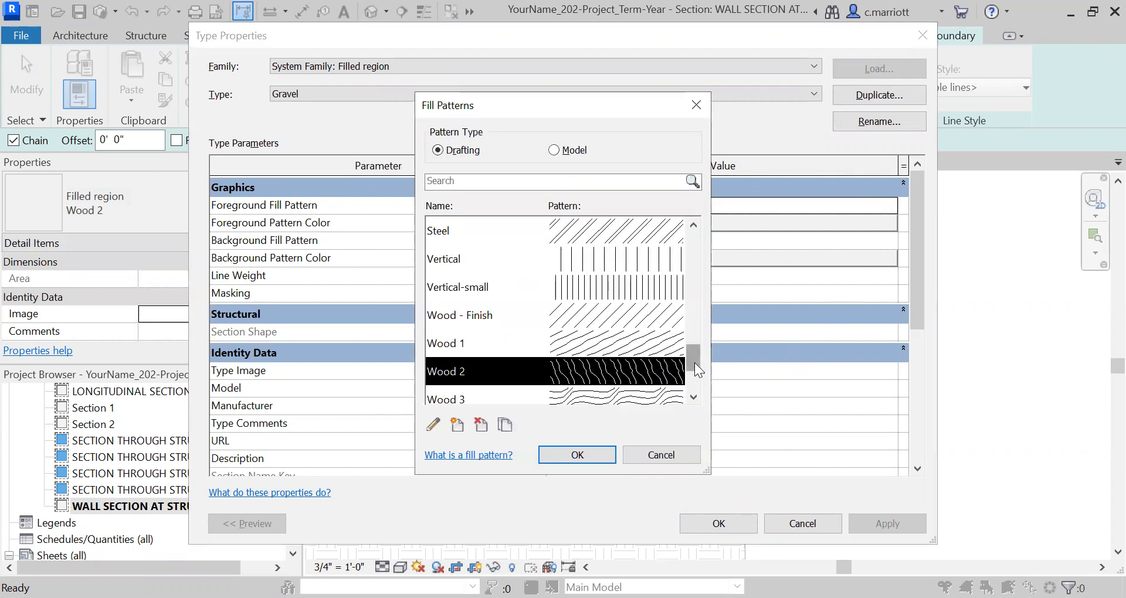
drag(694, 362, 695, 339)
click(692, 306)
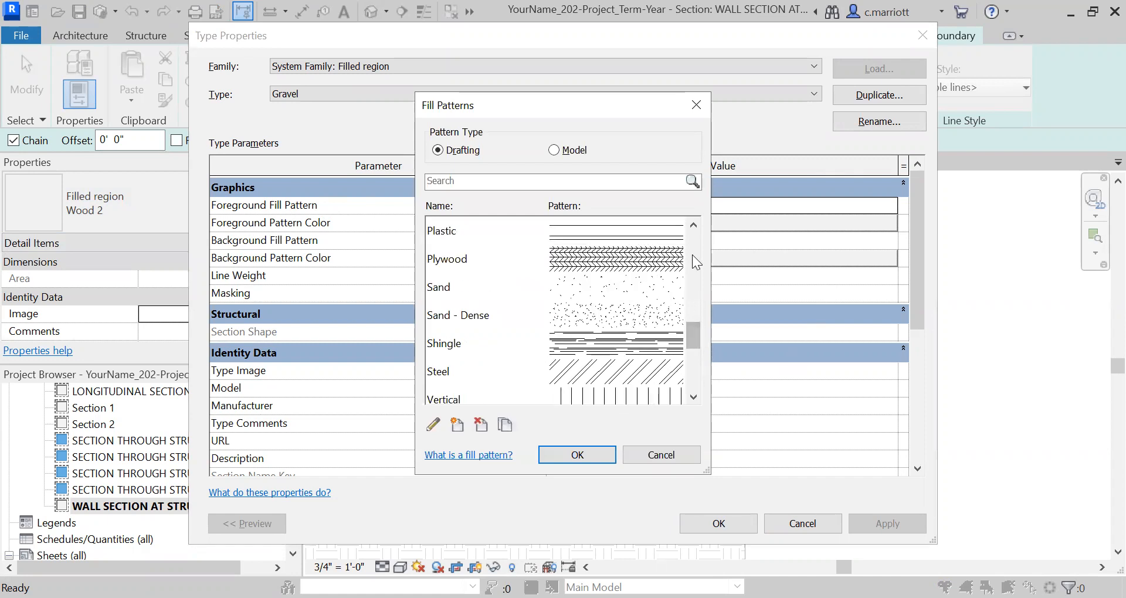
drag(694, 312, 695, 299)
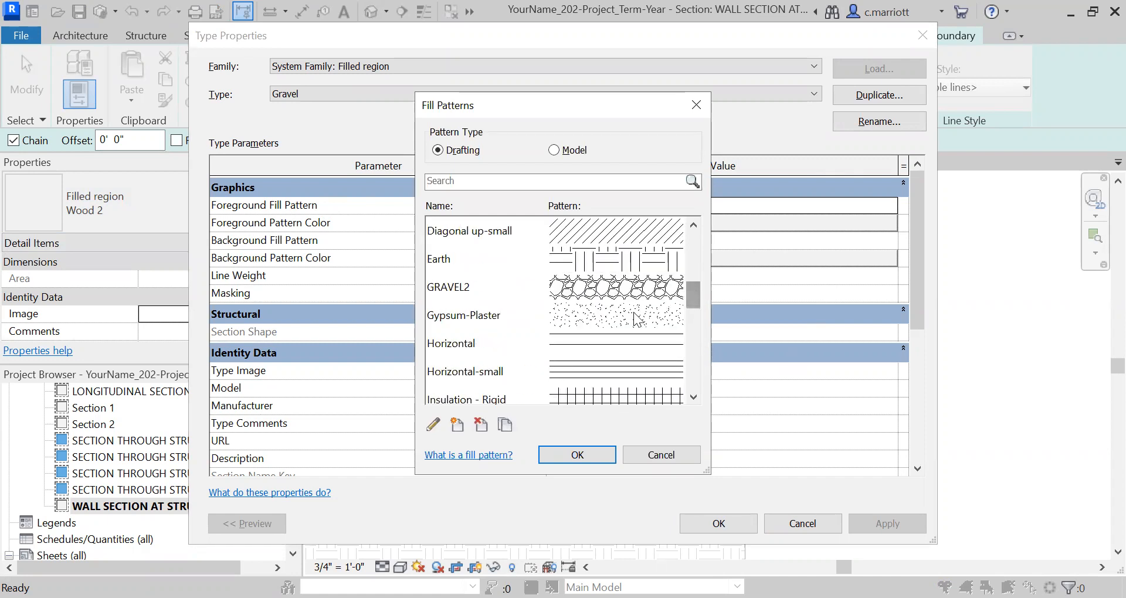
click(446, 290)
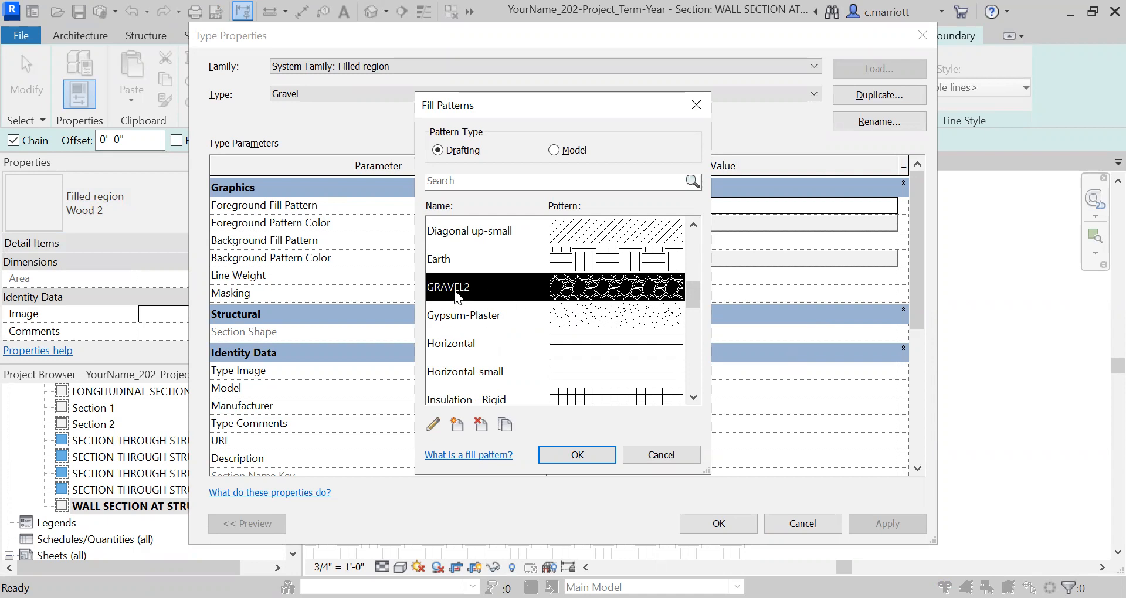
click(568, 459)
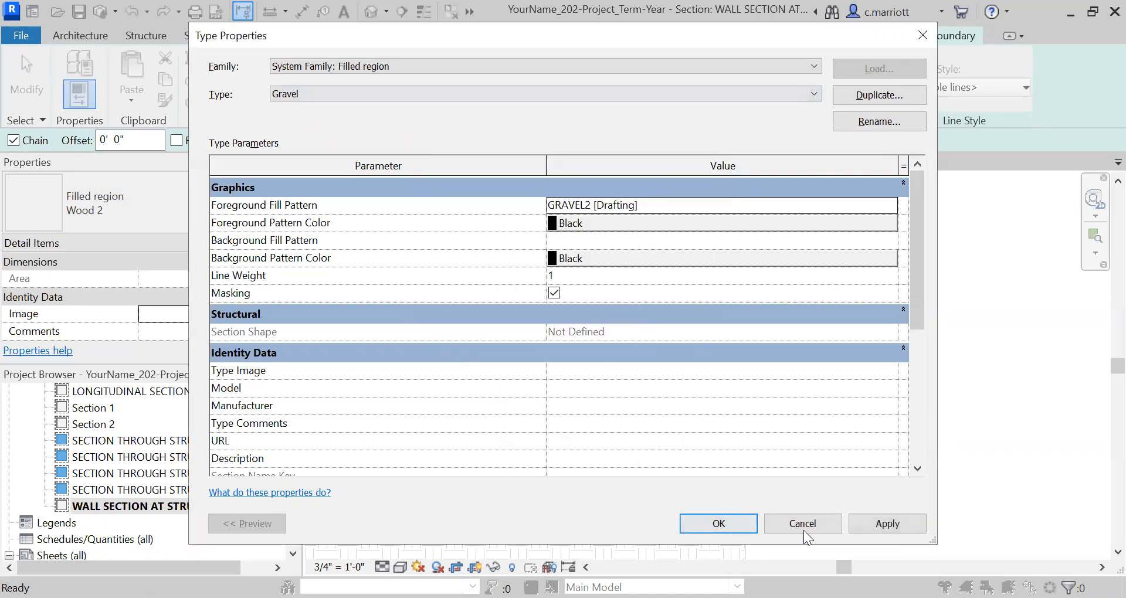
click(858, 530)
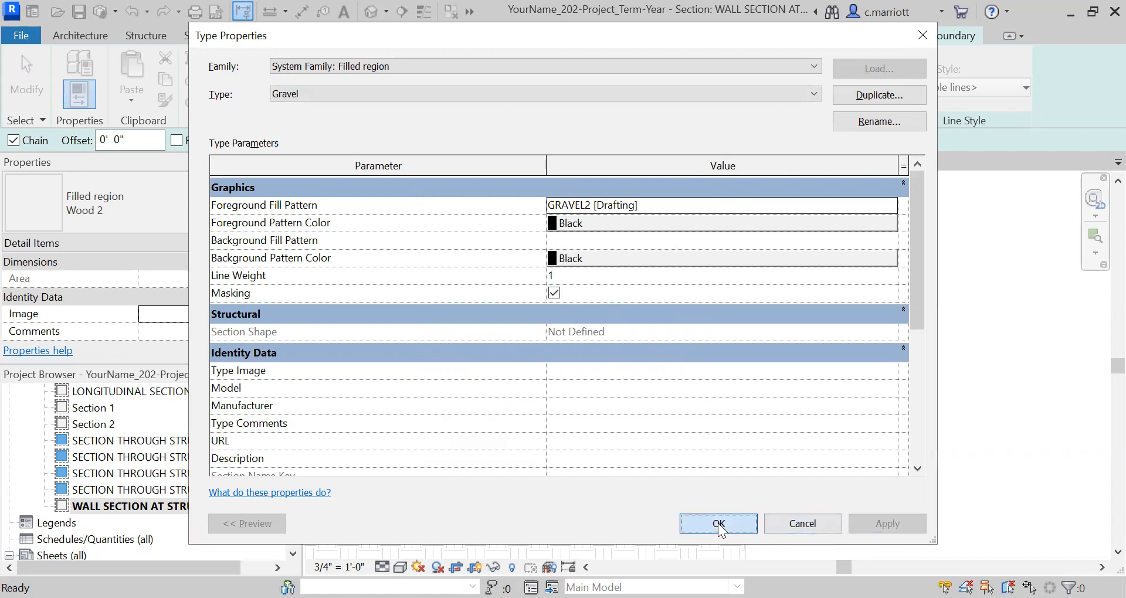
click(718, 523)
Create a rectangular Gravel region under the slab from the footing's inner top corner to the guide line beyond the crop edge
click(817, 65)
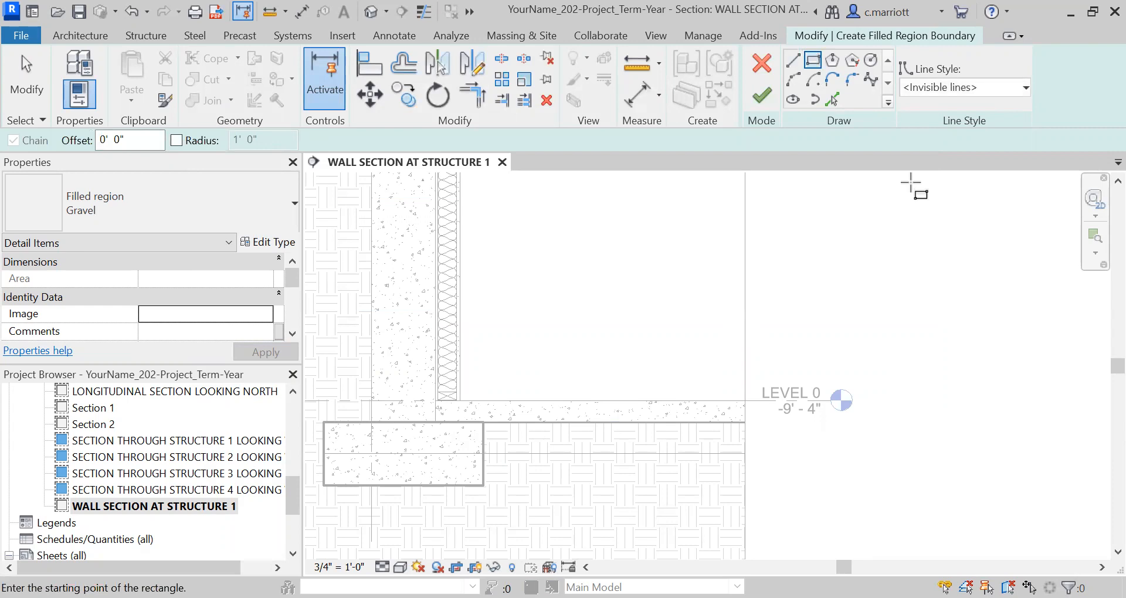
click(483, 422)
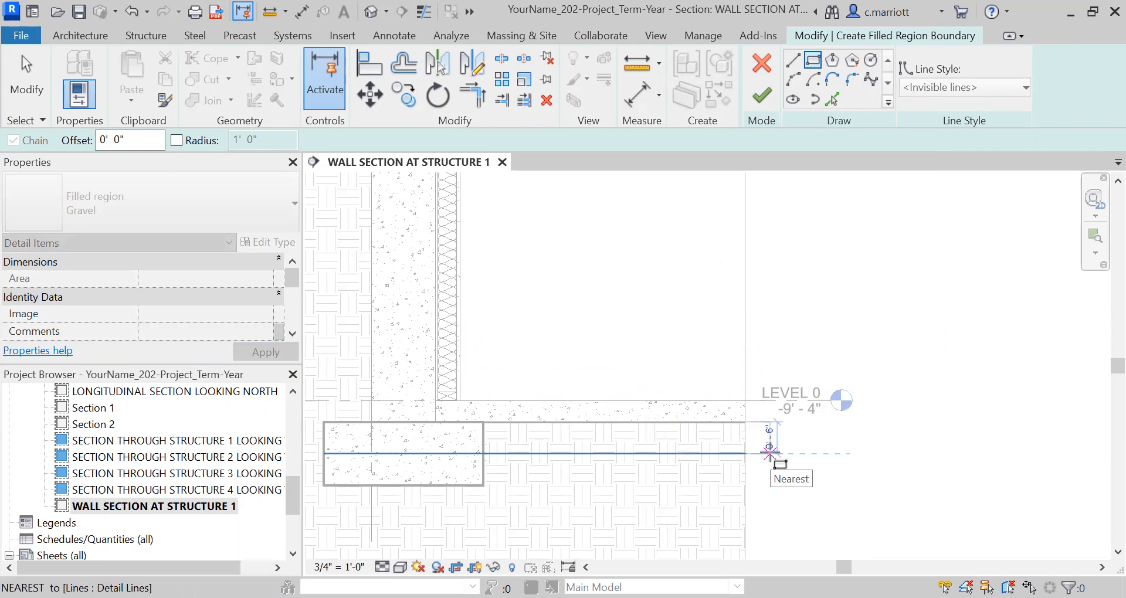
click(769, 453)
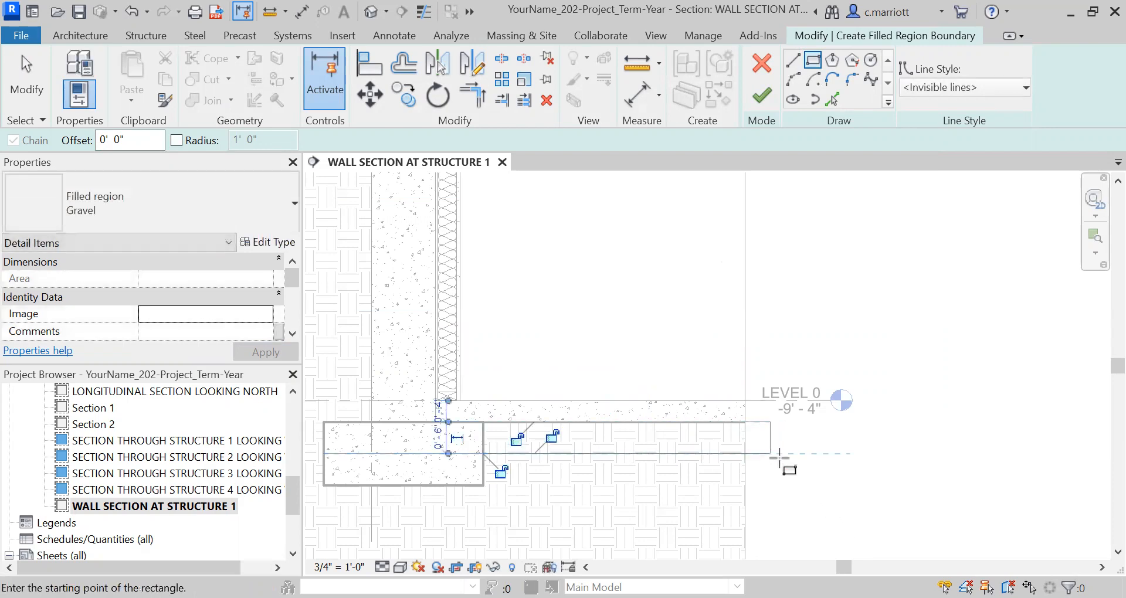
click(762, 95)
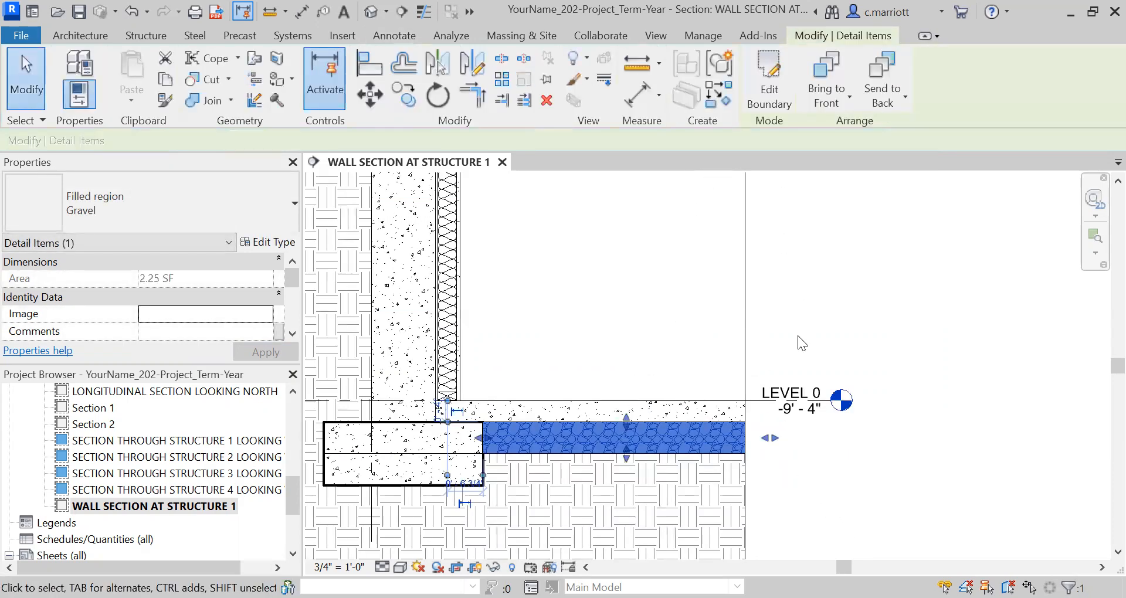
key(Escape)
Delete the thin guide line that runs through the footing and along the bottom of the gravel region
scroll(669, 456, up, 2)
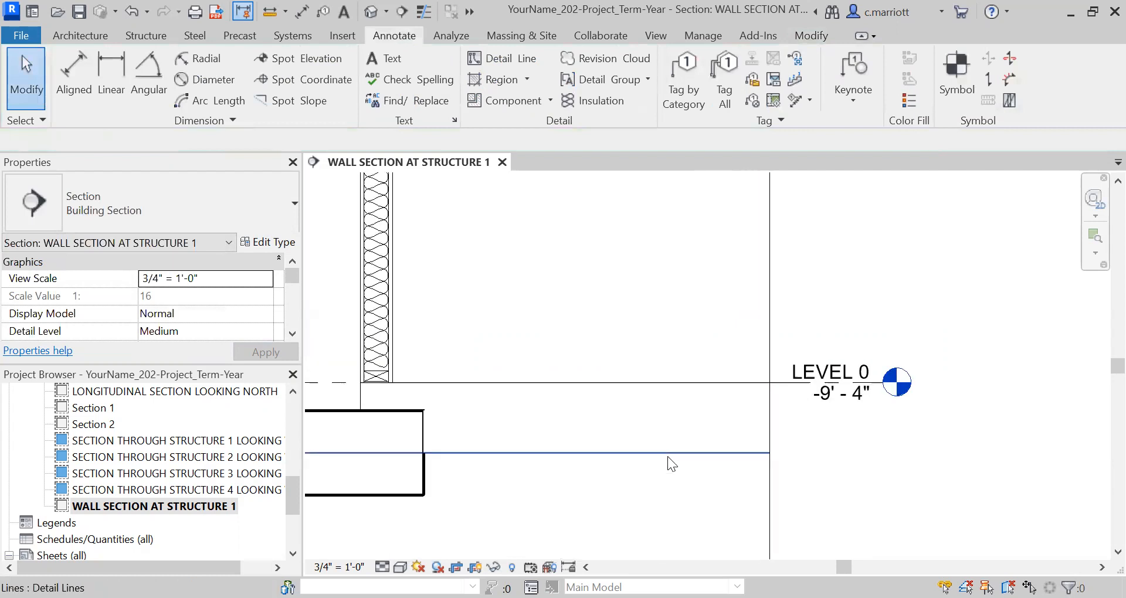
scroll(573, 451, down, 3)
middle_drag(570, 463, 583, 478)
scroll(548, 468, up, 2)
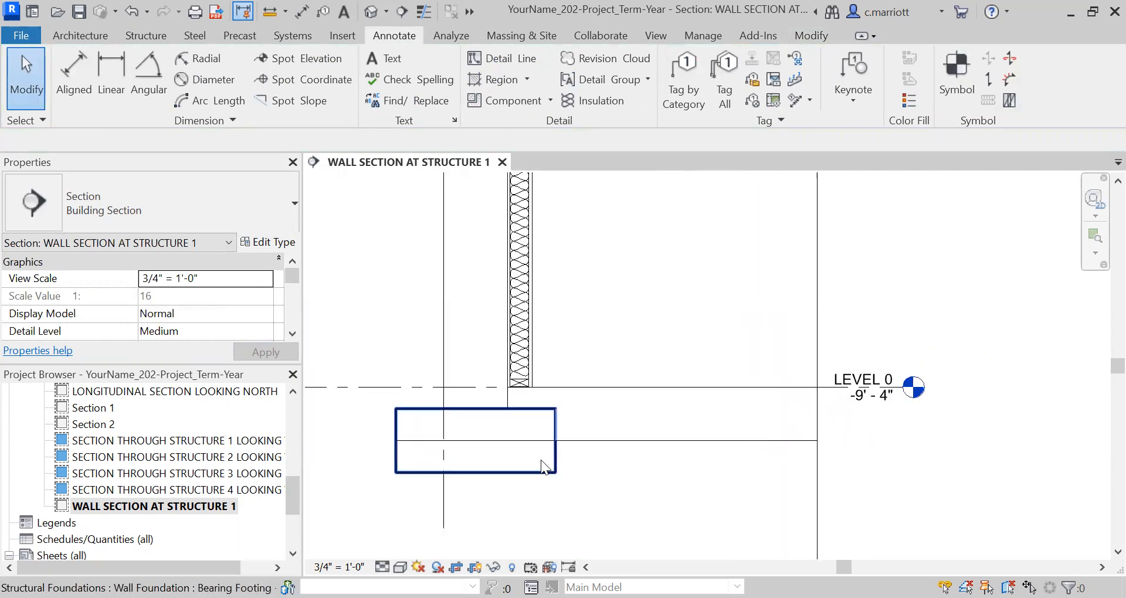
click(528, 441)
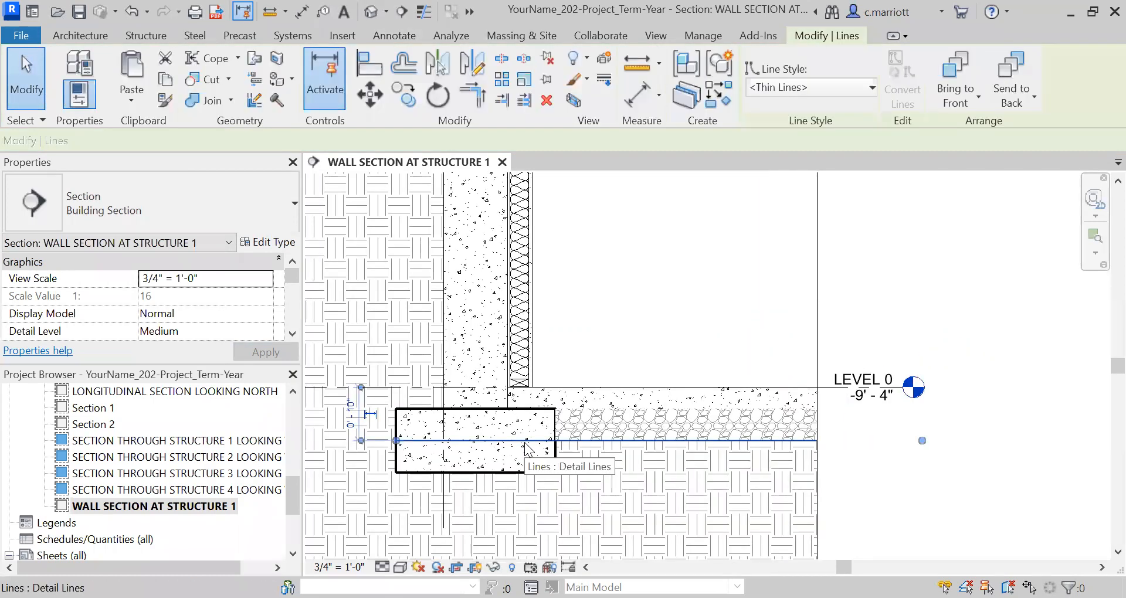
key(Delete)
Snap the top edge of the gravel filled region to the underside of the basement slab
scroll(489, 413, down, 1)
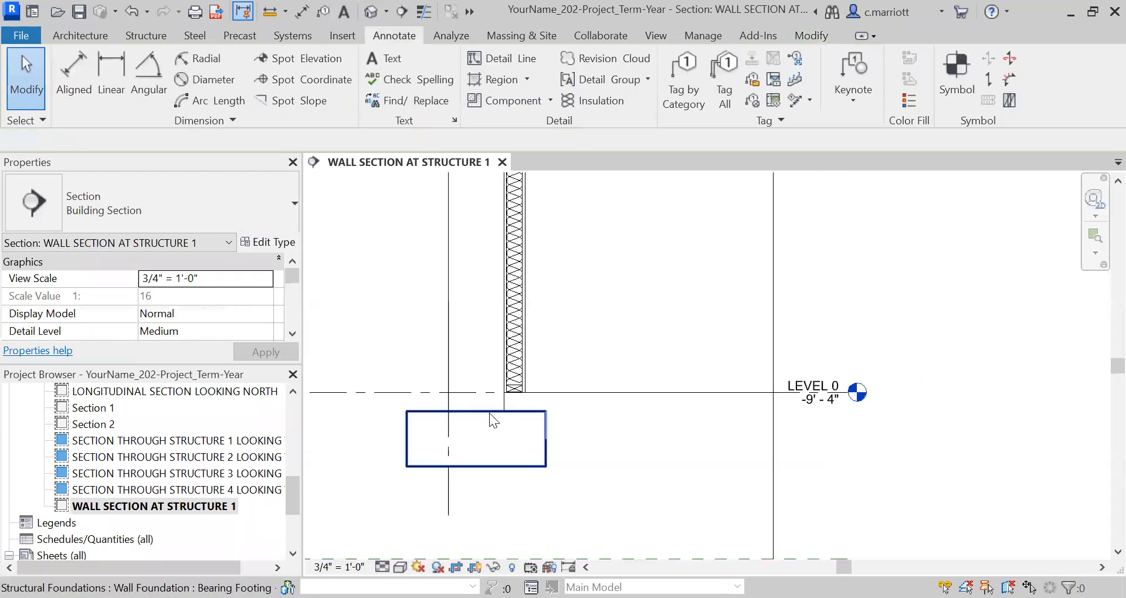
scroll(587, 428, up, 1)
scroll(626, 407, up, 1)
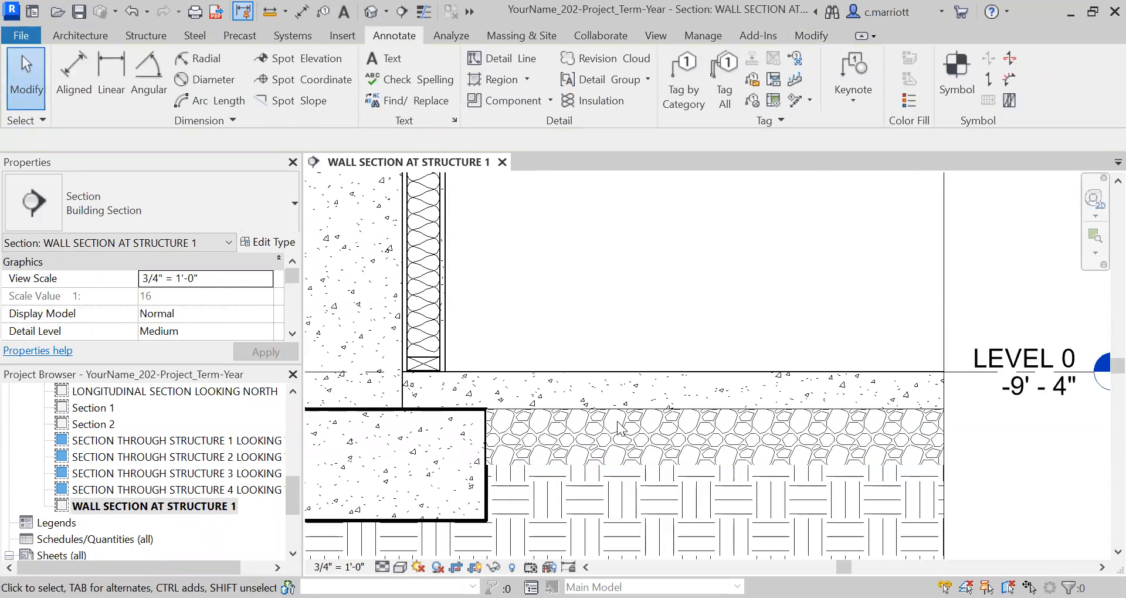
click(696, 467)
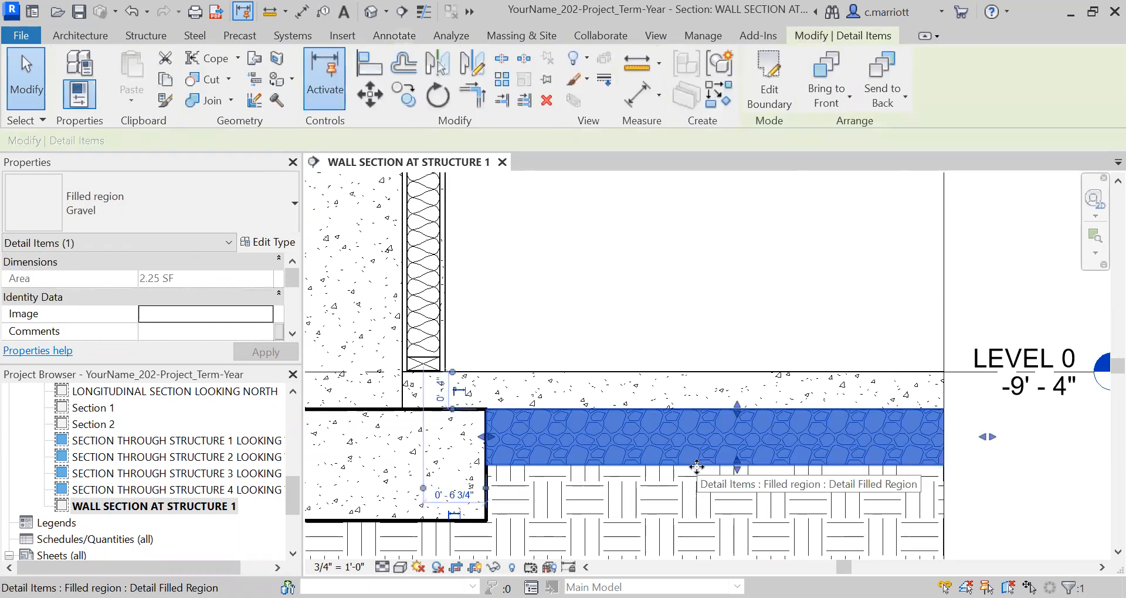
scroll(740, 417, up, 1)
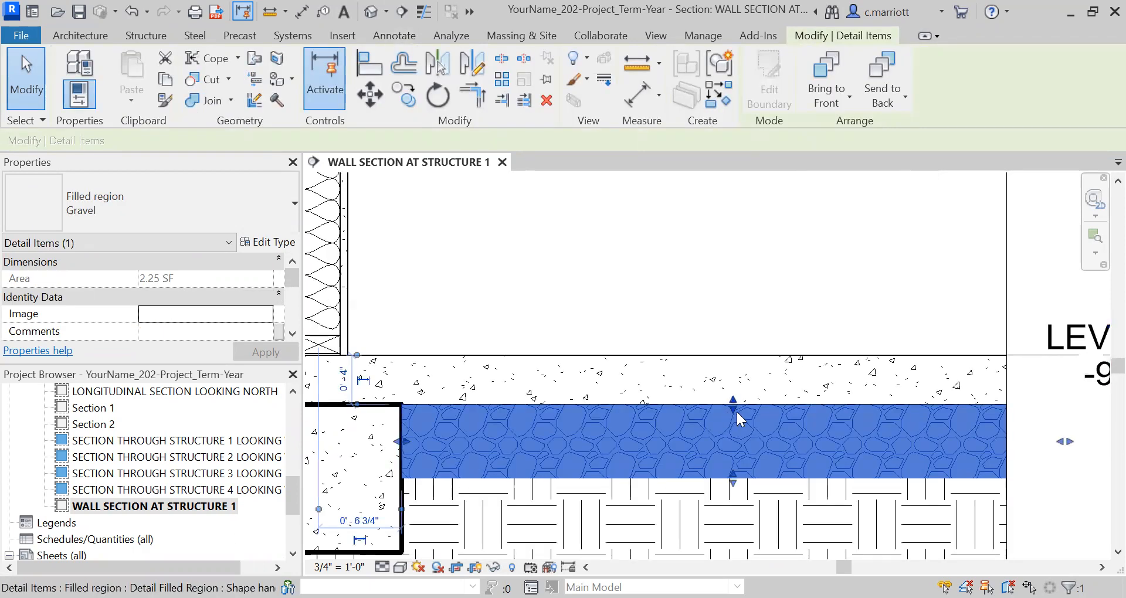
scroll(732, 413, up, 1)
mouse_move(734, 405)
mouse_down()
mouse_move(734, 417)
mouse_move(732, 402)
mouse_up()
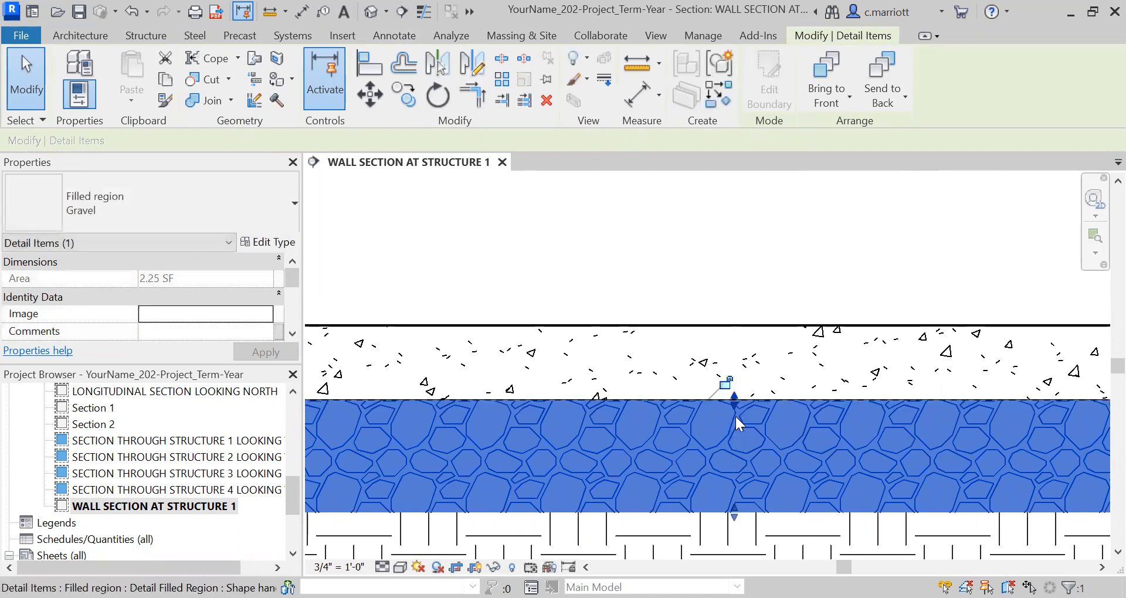
key(Escape)
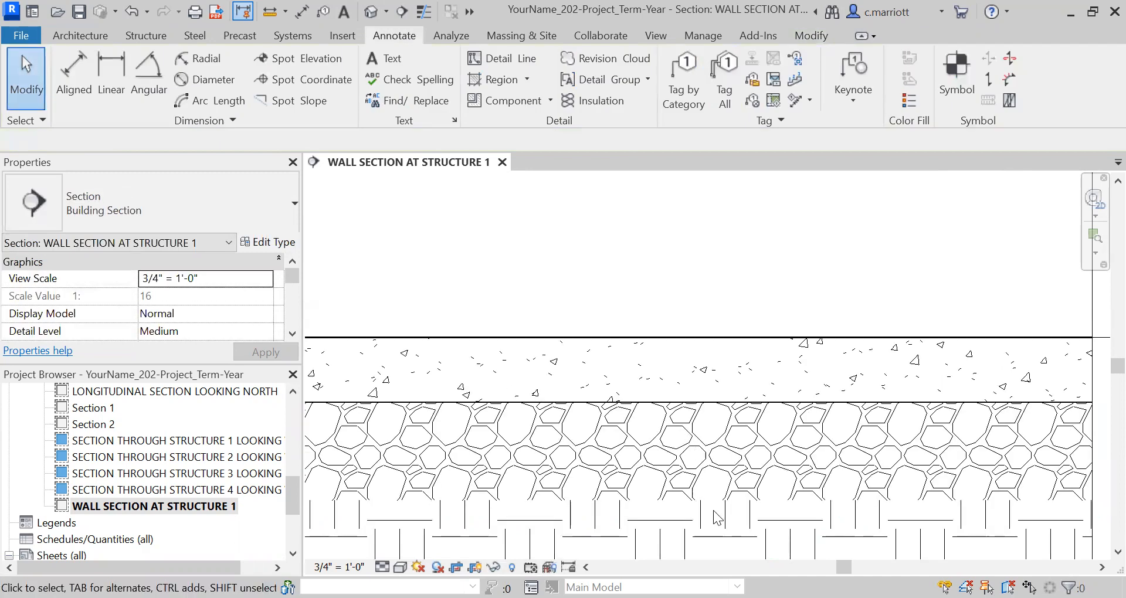
Send the gravel filled region to the back of the view's draw order
click(854, 485)
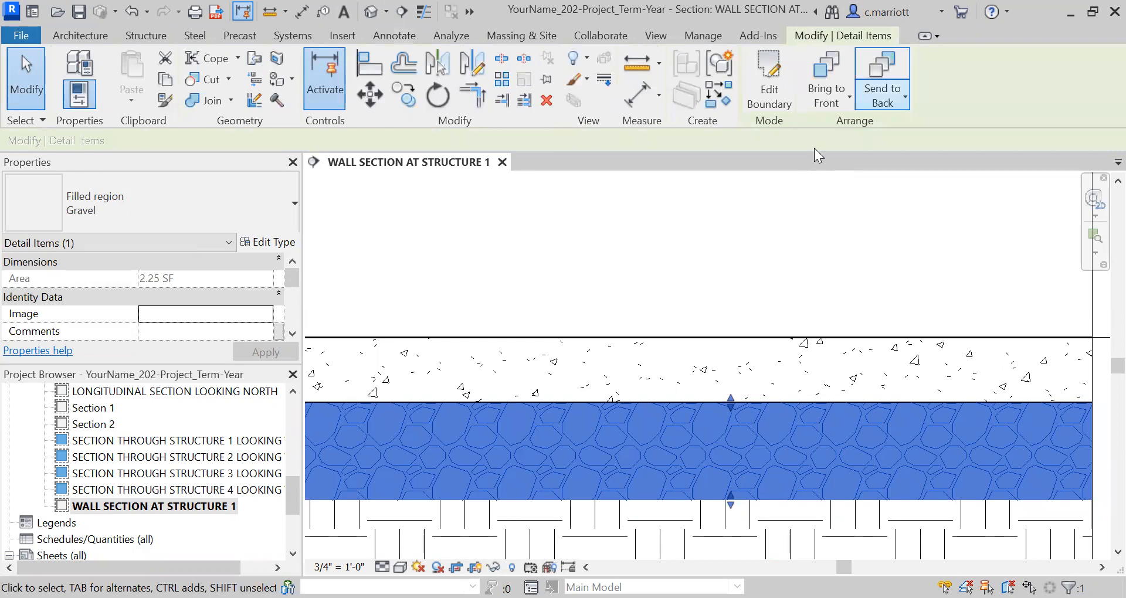
click(737, 270)
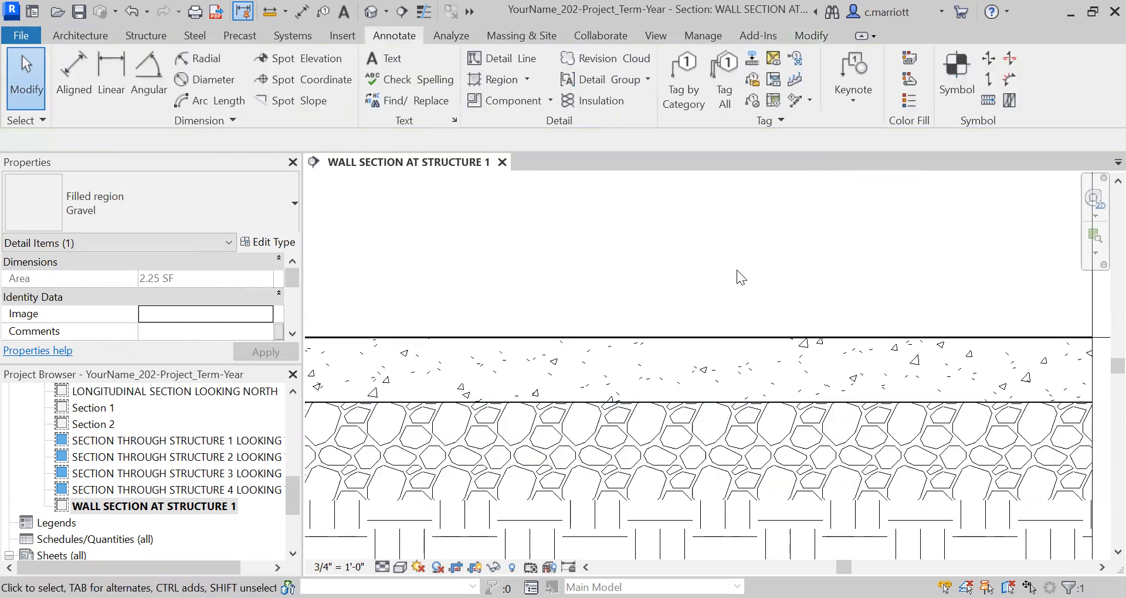
scroll(677, 417, down, 2)
scroll(595, 463, up, 3)
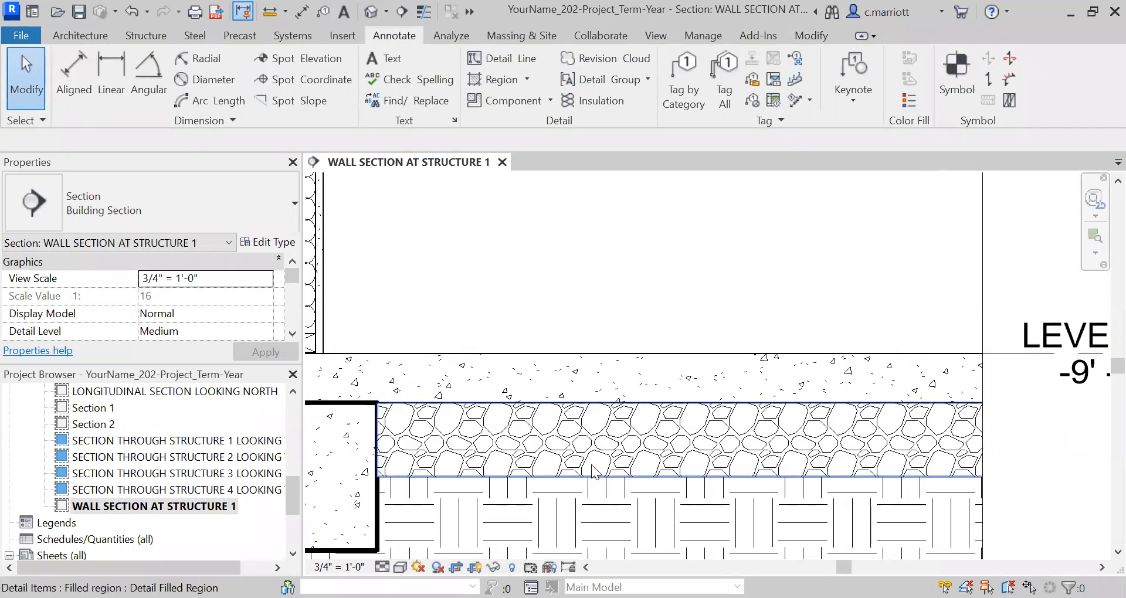
Examine the linework where the gravel region meets the slab underside and the footing's inner corner
scroll(513, 422, down, 3)
scroll(518, 451, down, 1)
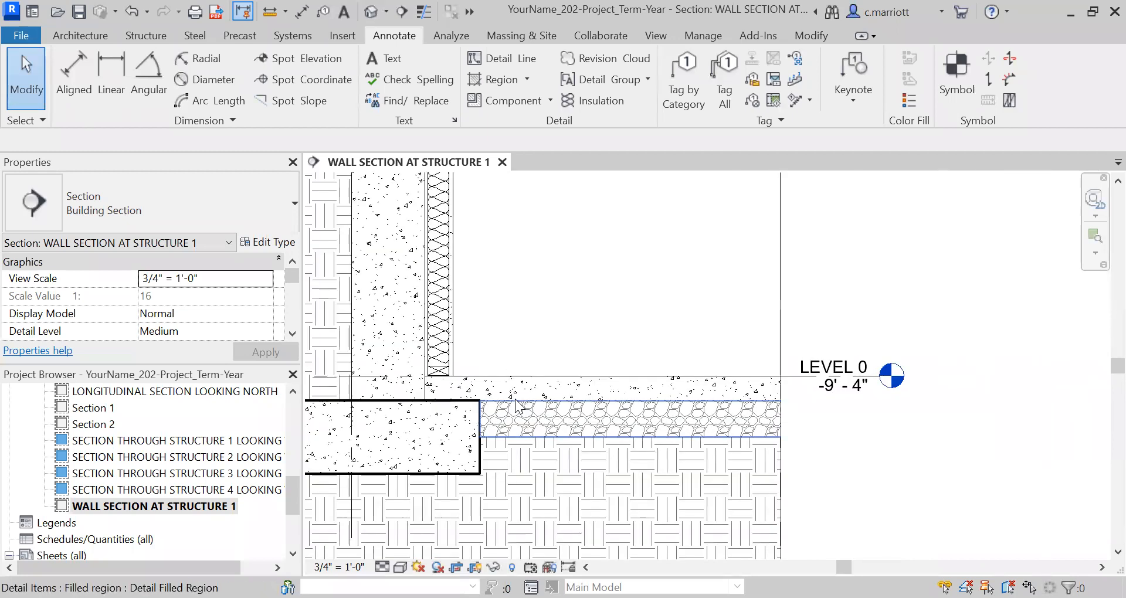
scroll(515, 394, up, 3)
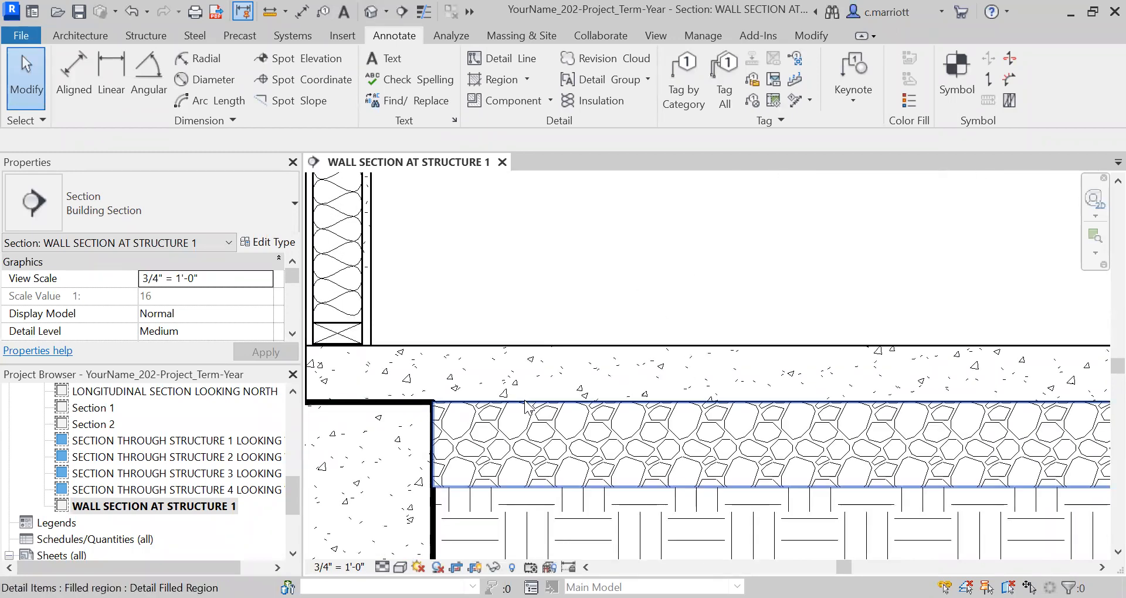
scroll(432, 431, down, 1)
scroll(450, 405, up, 5)
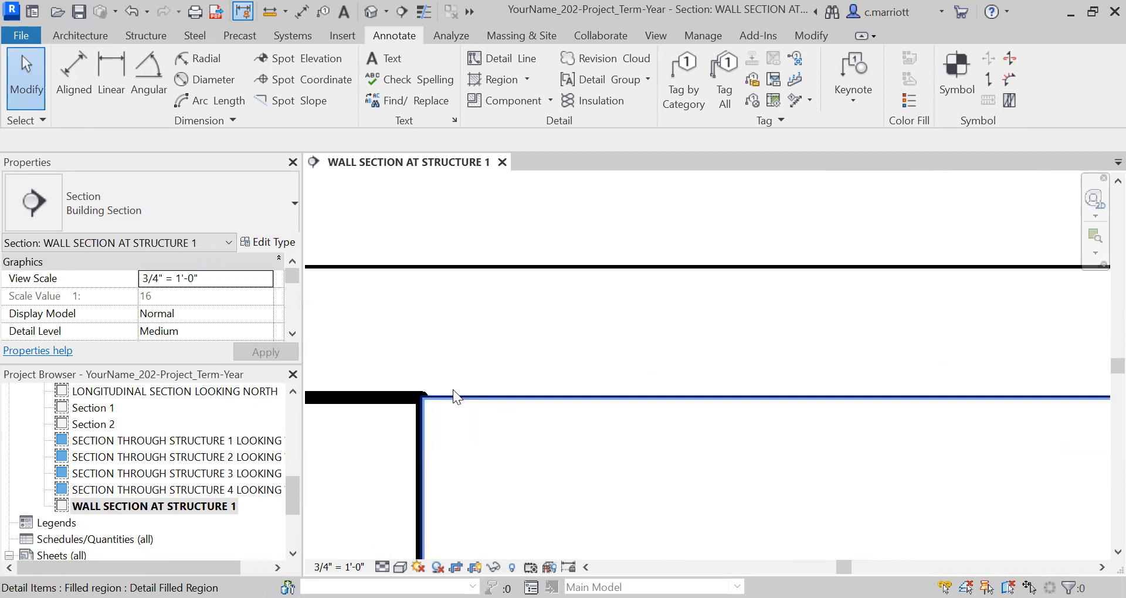
scroll(532, 384, down, 5)
scroll(505, 373, down, 3)
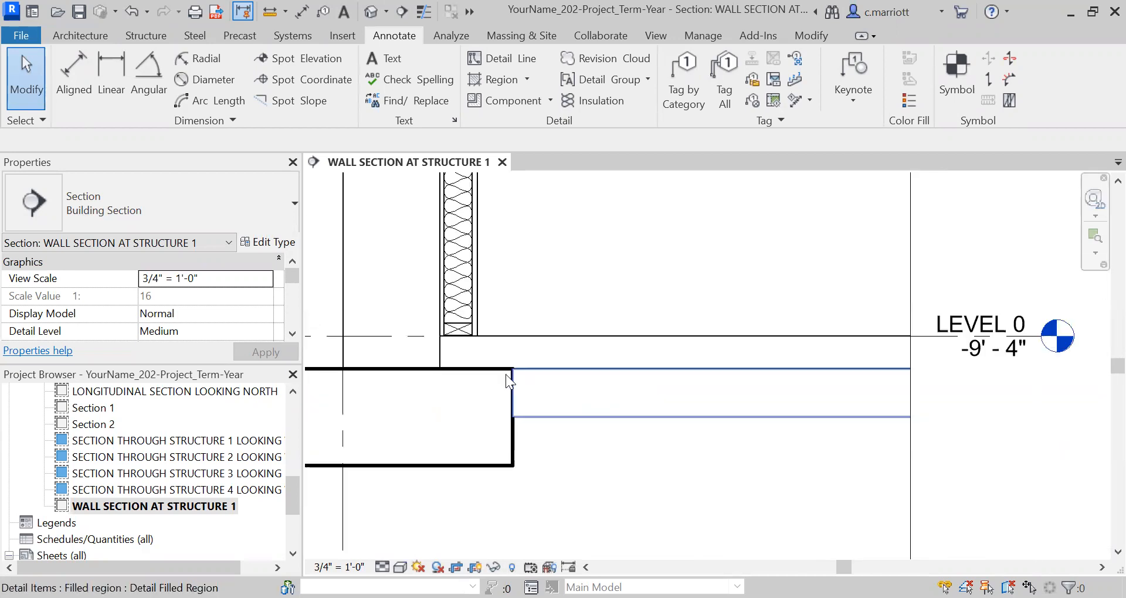
middle_drag(477, 401, 573, 446)
scroll(584, 456, up, 3)
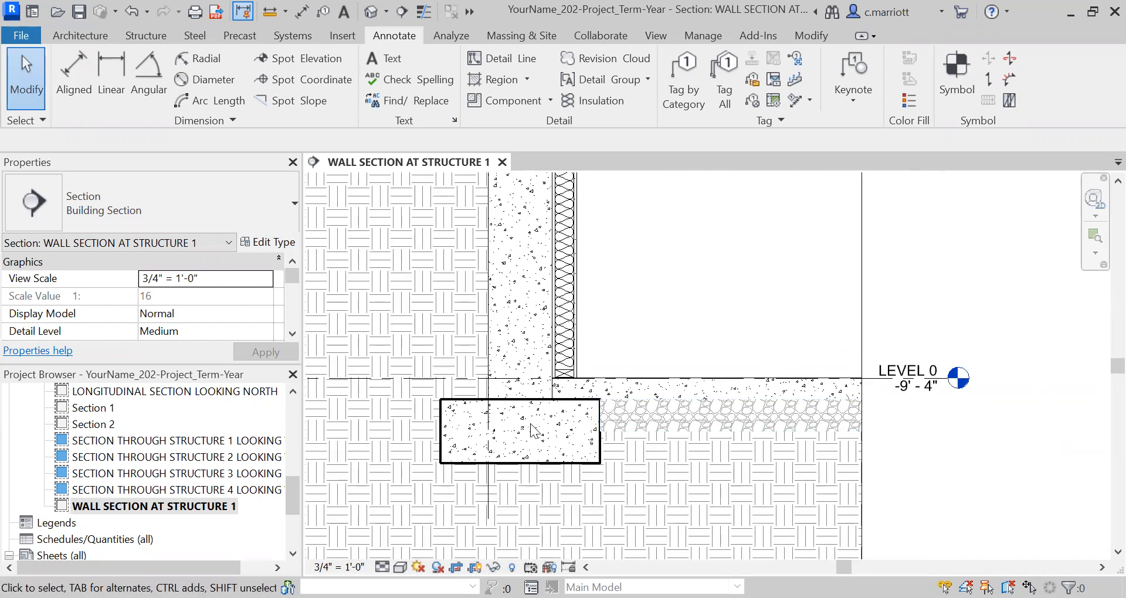
scroll(530, 423, up, 2)
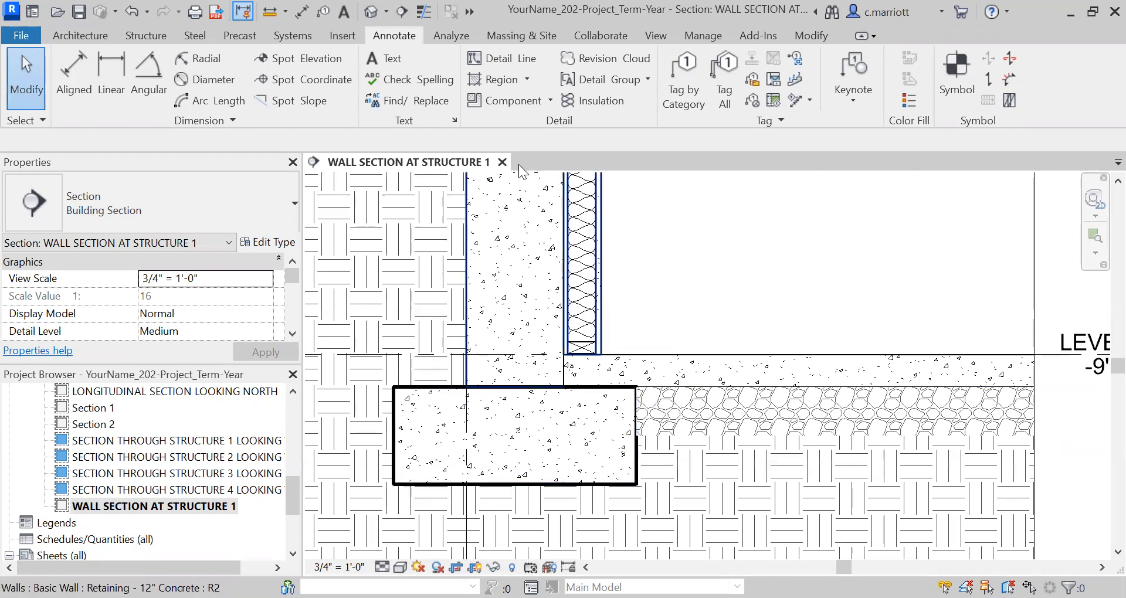
Open the project's object styles and expand the Structural Foundations category among the model objects
click(698, 34)
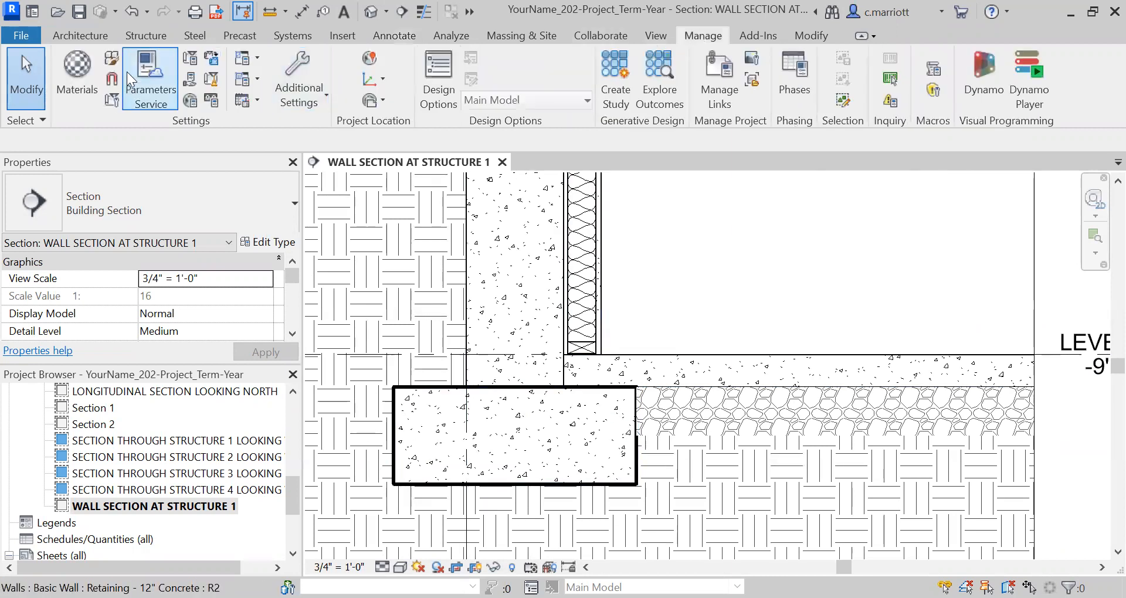
click(109, 61)
scroll(53, 423, down, 3)
scroll(52, 424, down, 5)
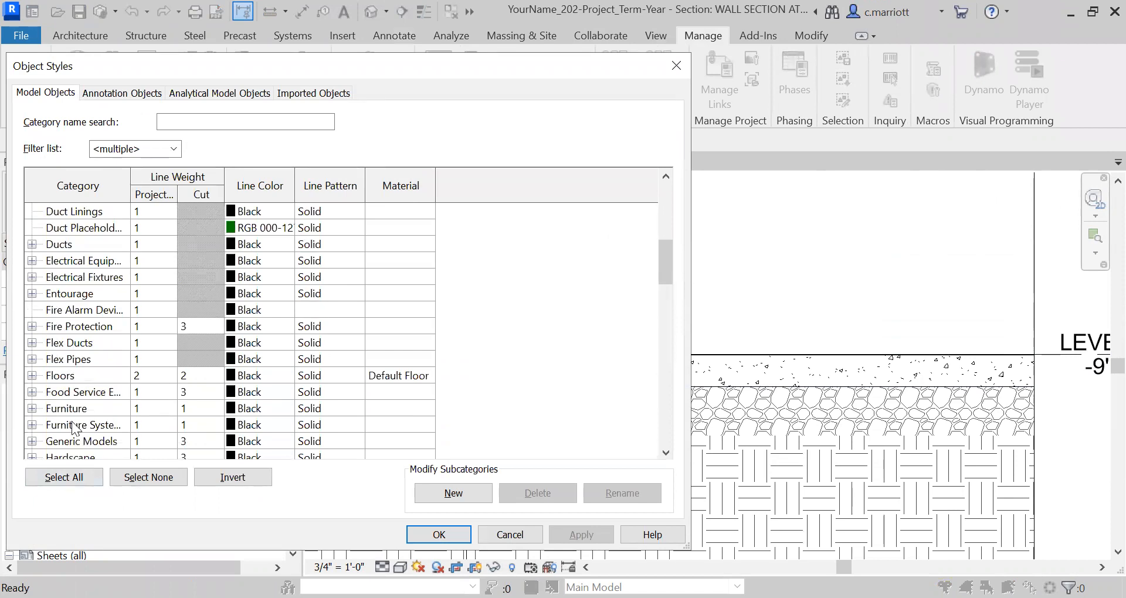
scroll(75, 429, down, 1)
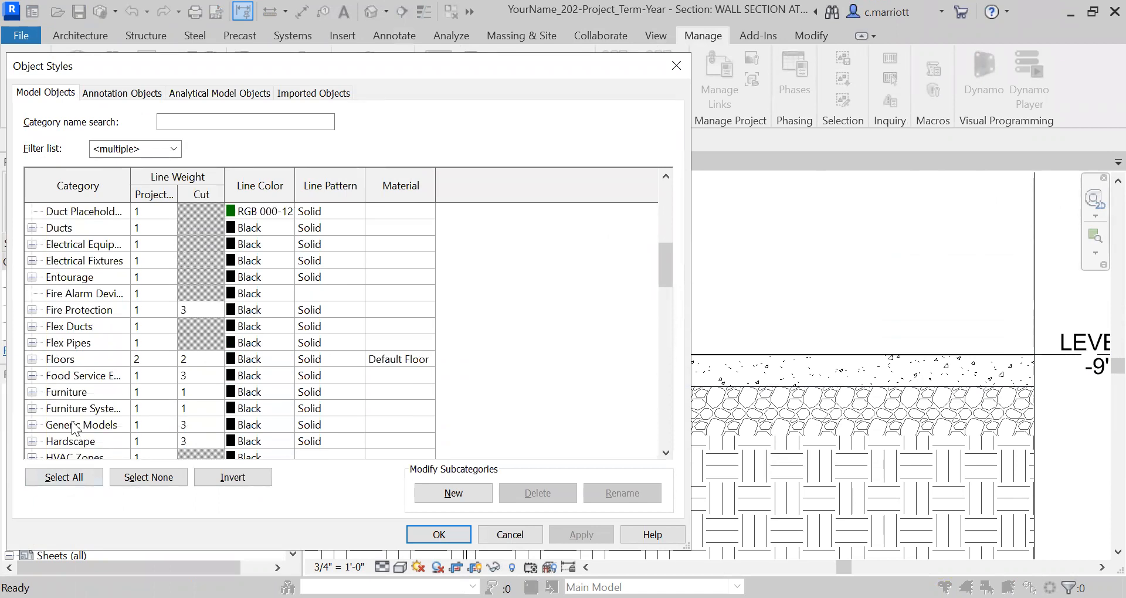
scroll(75, 429, down, 8)
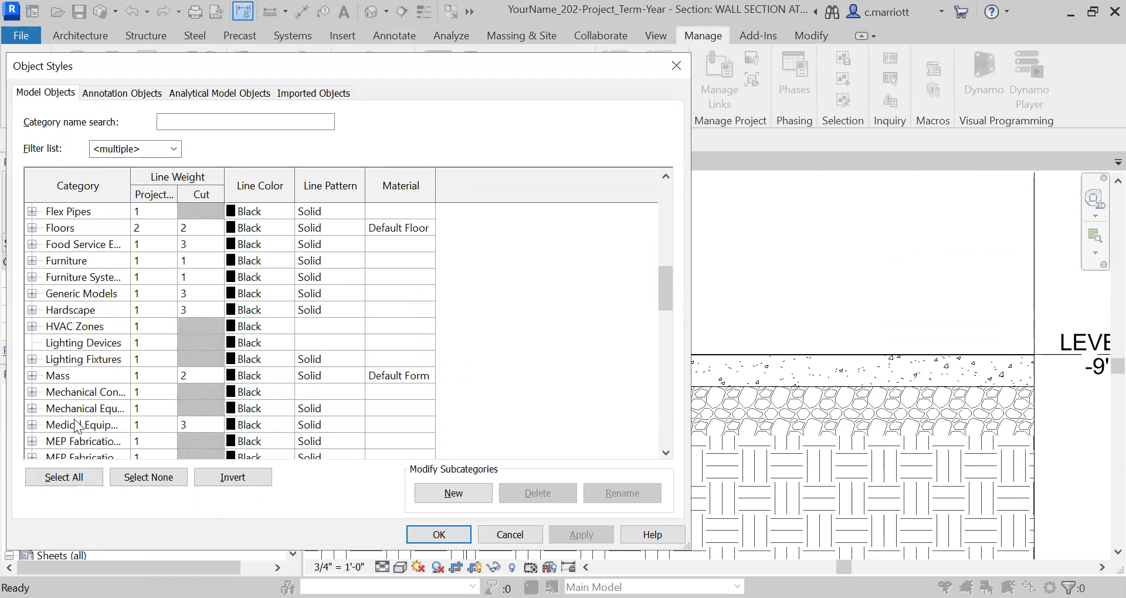
scroll(75, 425, down, 5)
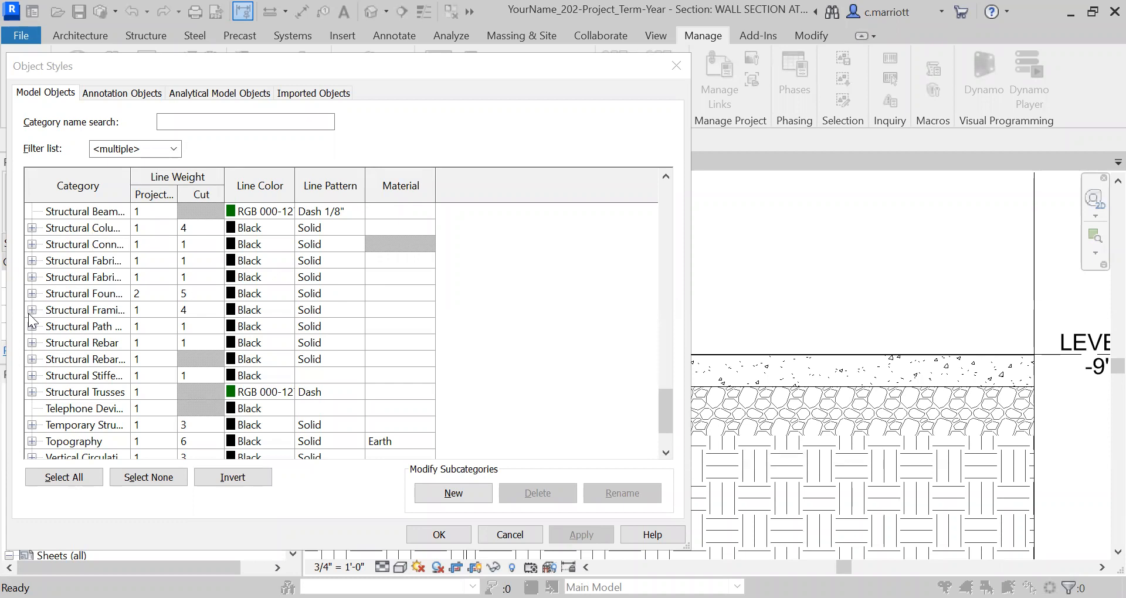
click(32, 293)
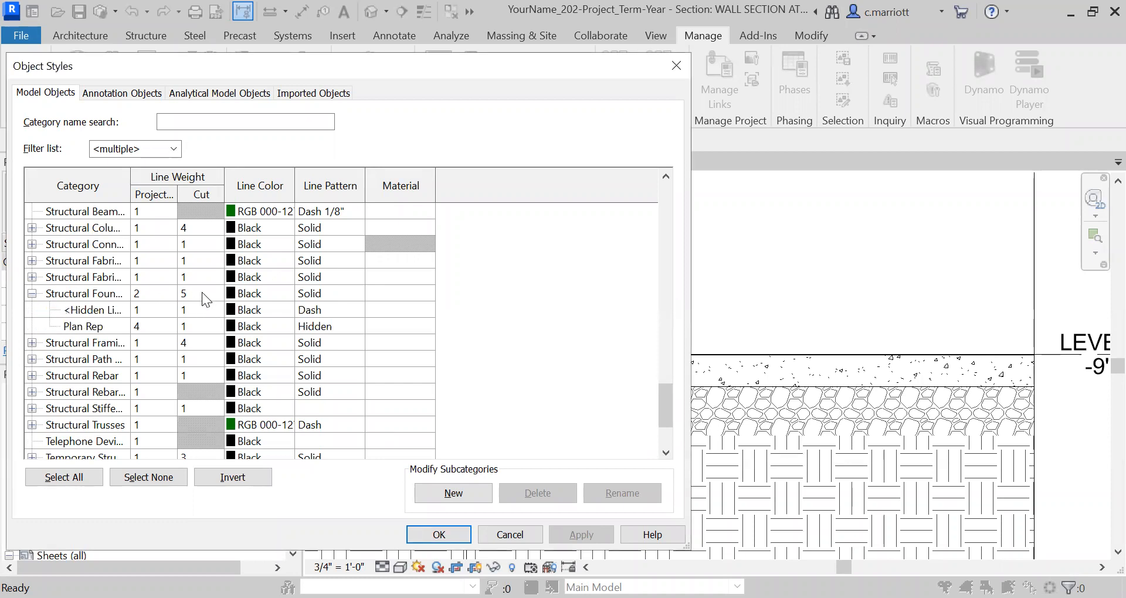
Set the Structural Foundations cut line weight to 2 and apply the object style changes
click(205, 297)
click(216, 296)
click(216, 294)
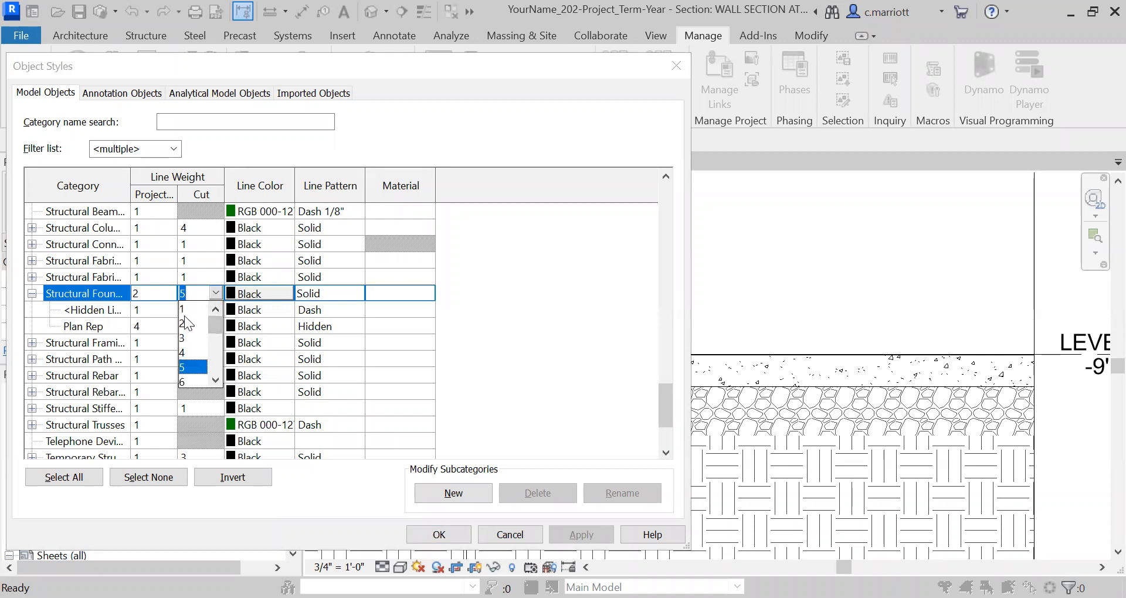
click(186, 324)
click(576, 531)
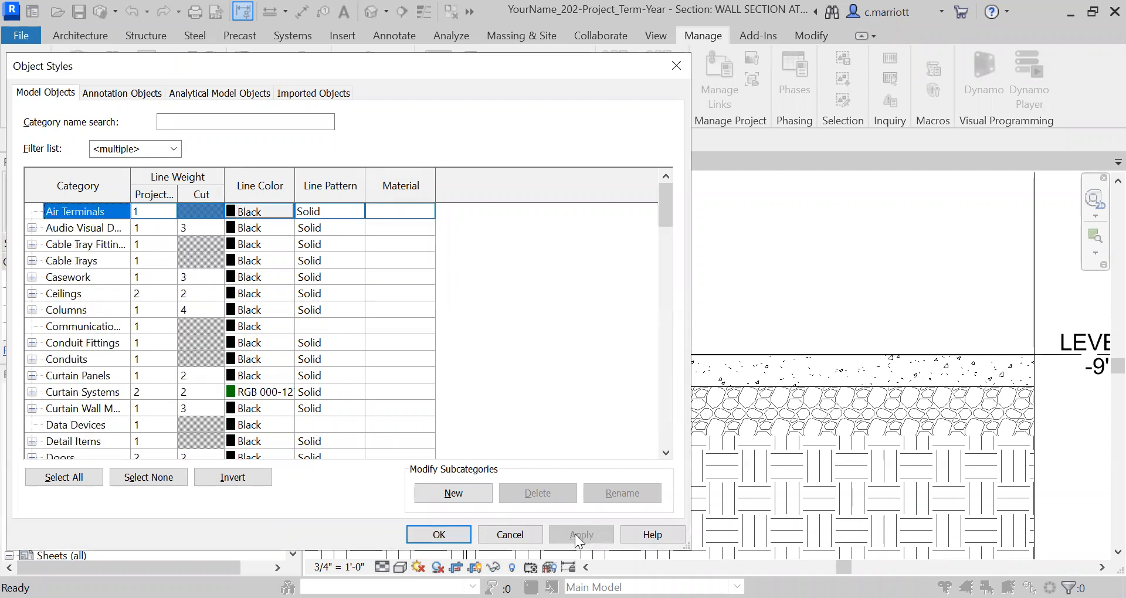
click(439, 533)
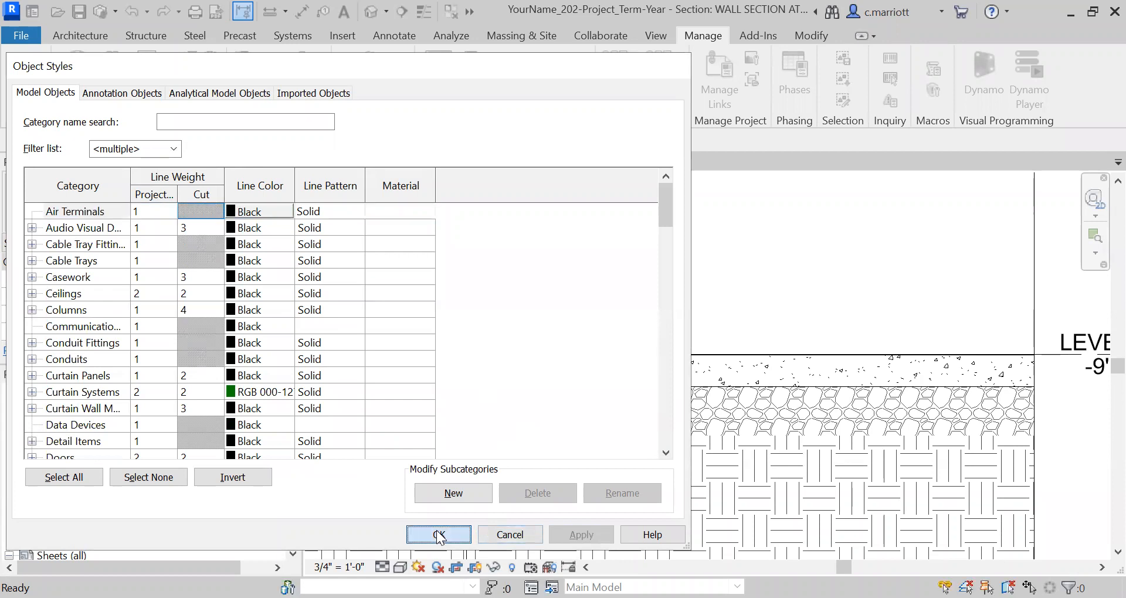
Draw a Thin-Medium detail line about 4'-4" long along the slab's underside, from the footing's inner top corner past the crop edge
scroll(672, 487, down, 2)
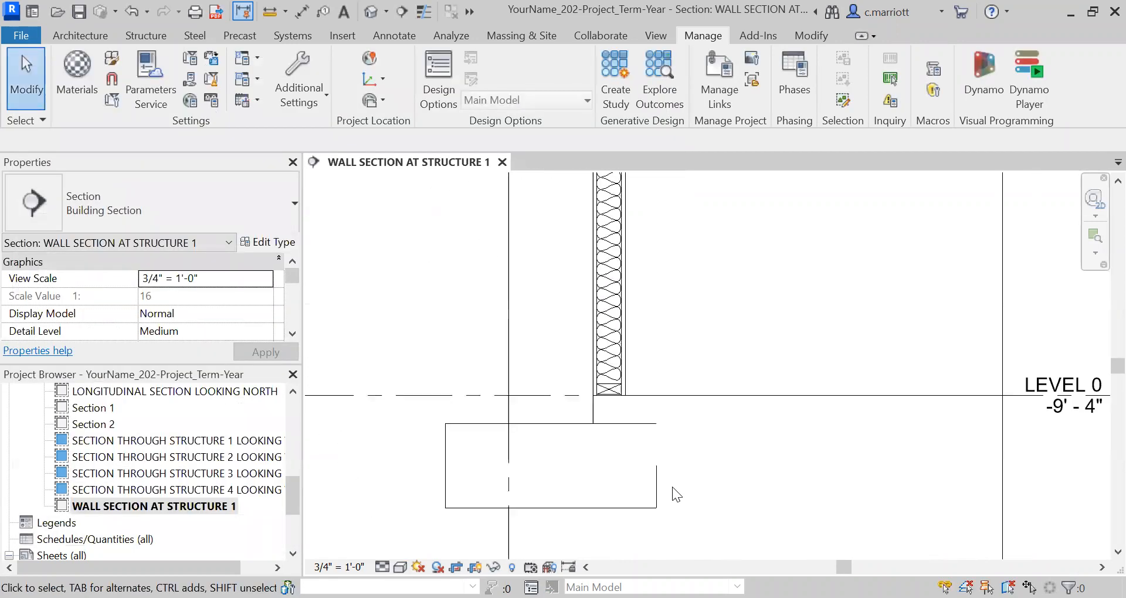
scroll(674, 484, up, 1)
scroll(663, 458, up, 3)
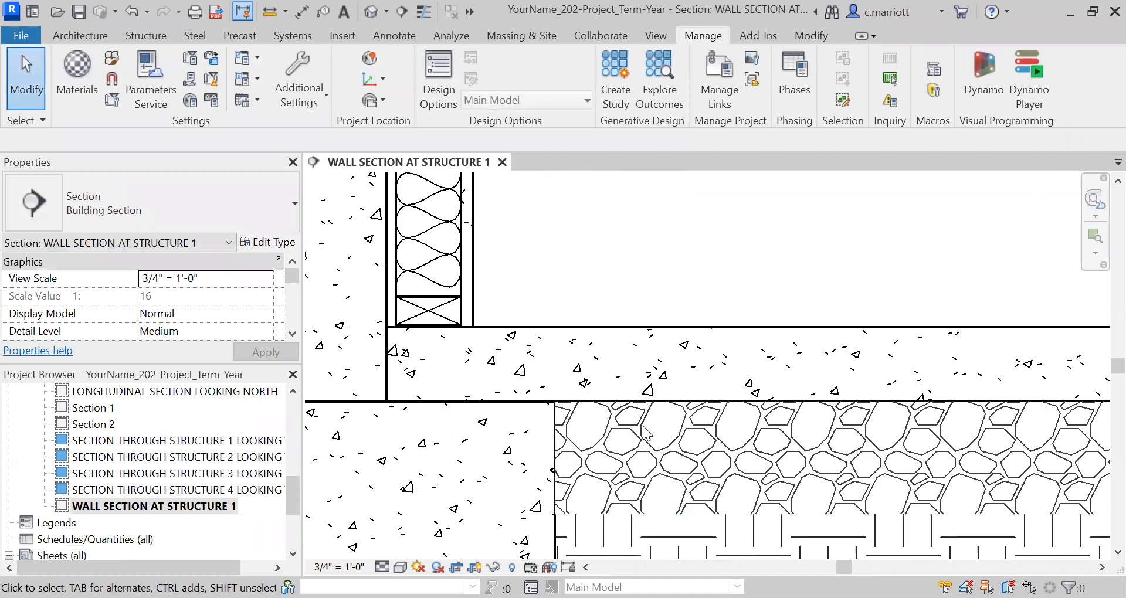
scroll(601, 432, down, 2)
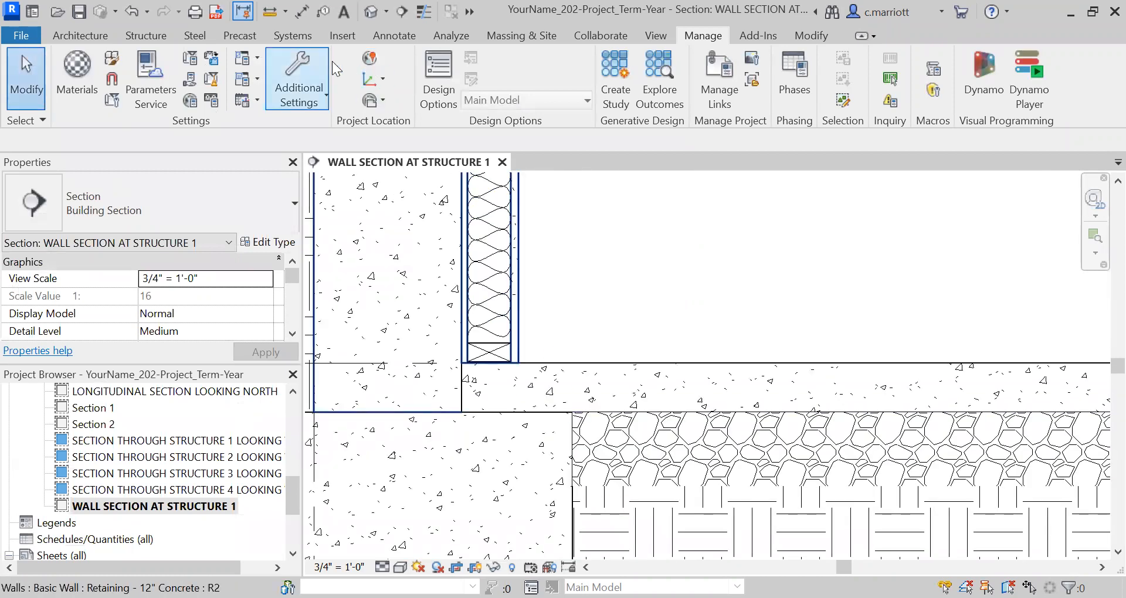
click(381, 34)
click(511, 58)
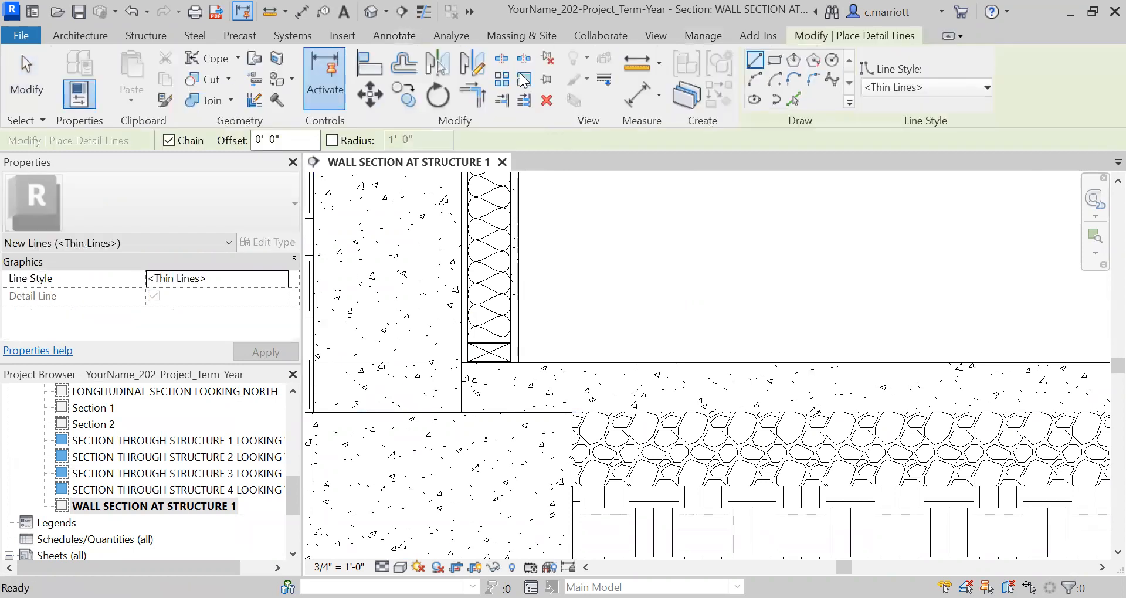
click(938, 87)
click(904, 302)
scroll(569, 405, up, 3)
click(570, 403)
scroll(639, 385, down, 5)
middle_drag(641, 385, 442, 365)
scroll(675, 385, up, 2)
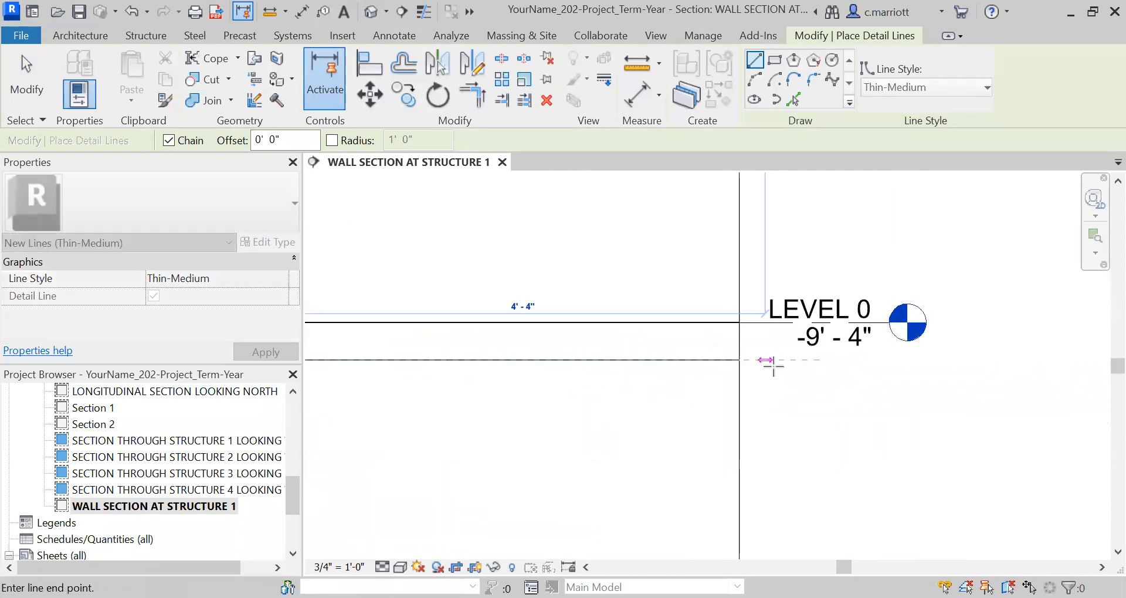
click(764, 362)
key(Escape)
key(Escape)
Draw a Thin-Medium detail line about 1'-0" long down the footing's inner side, from its top corner to its bottom corner
middle_drag(655, 432, 989, 445)
scroll(681, 411, up, 2)
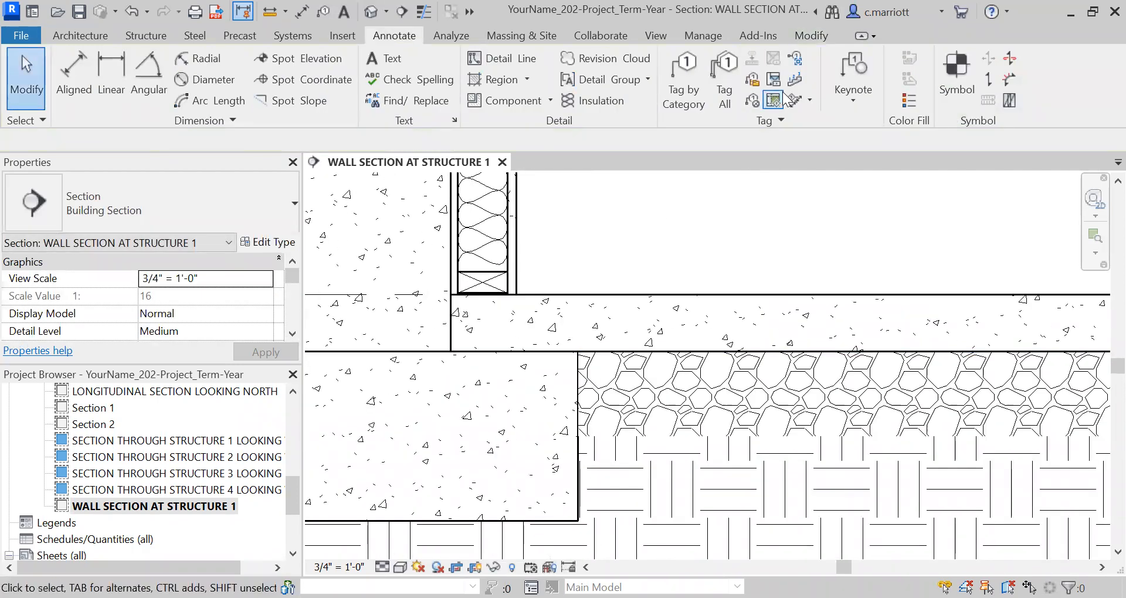
click(486, 55)
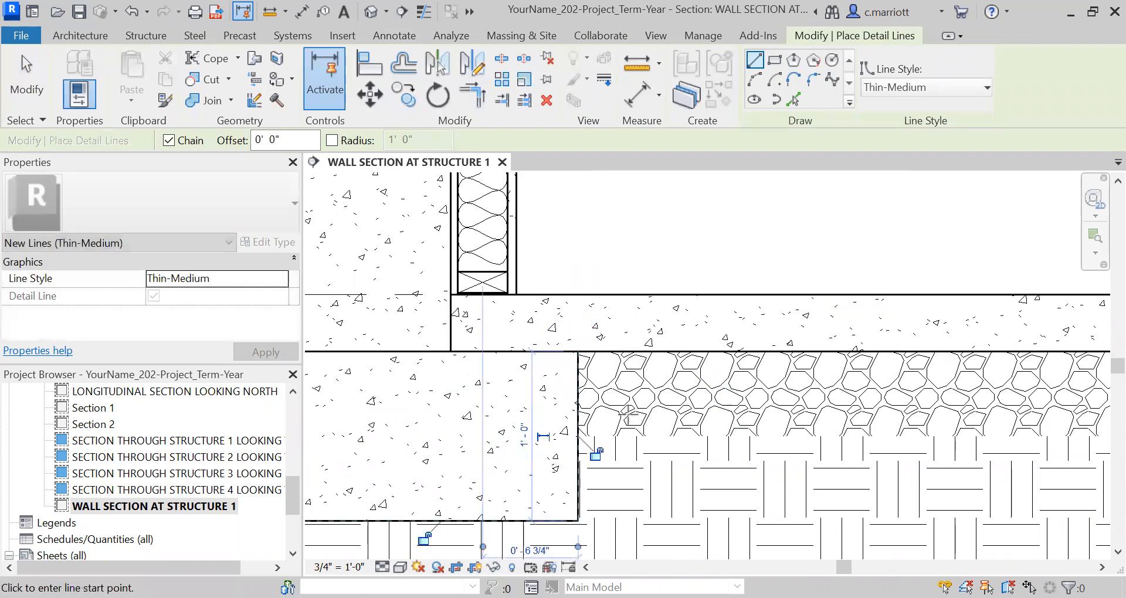
key(Escape)
key(Escape)
scroll(601, 371, down, 5)
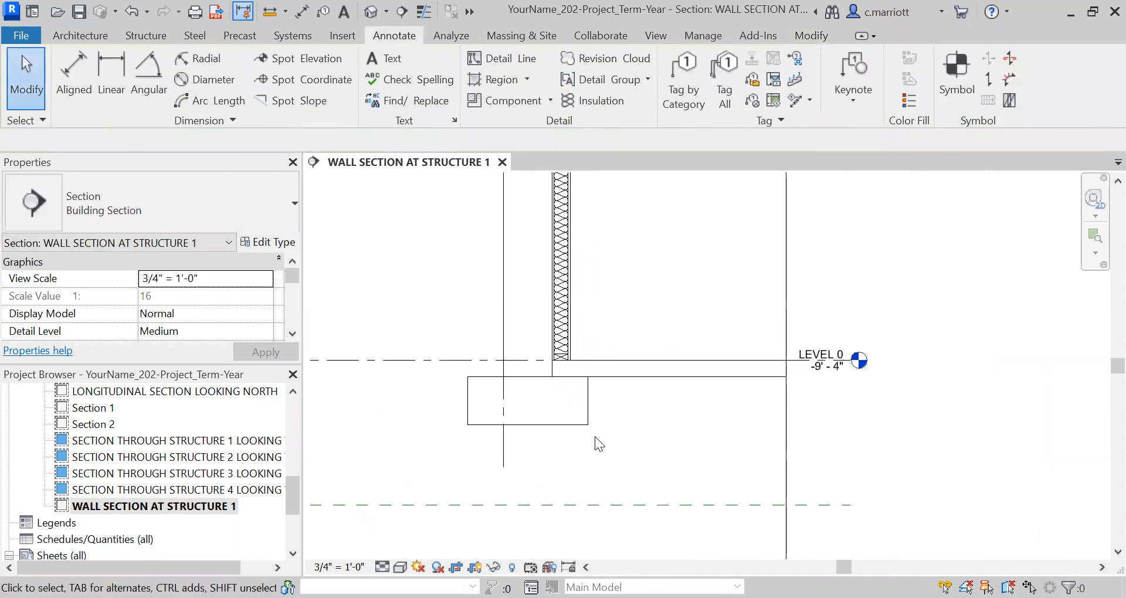
middle_drag(602, 467, 677, 433)
scroll(611, 378, down, 1)
middle_drag(611, 381, 610, 422)
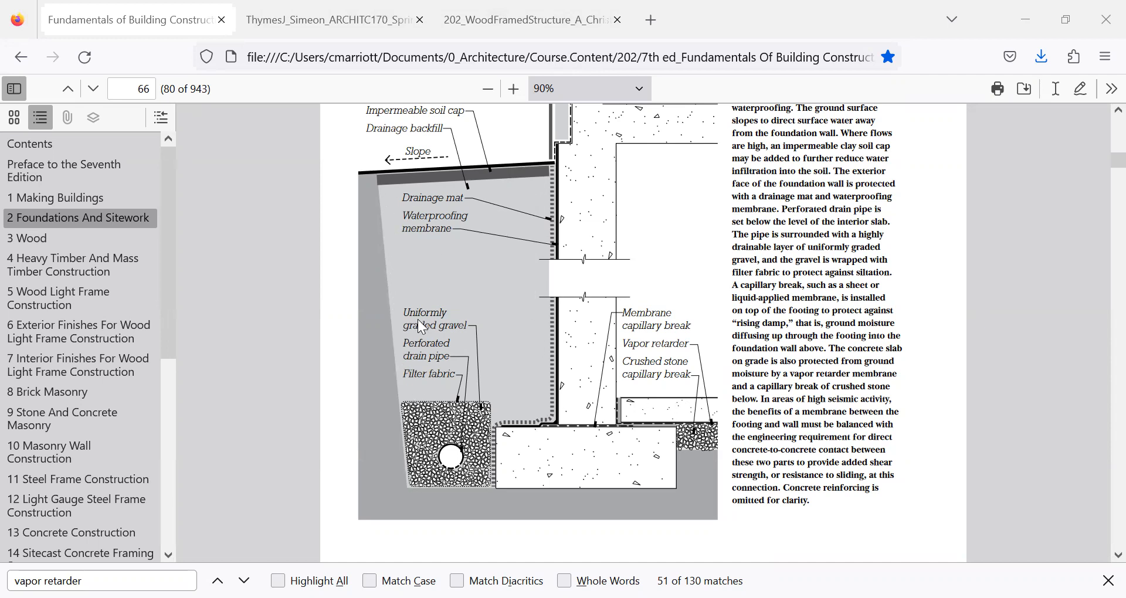
Switch to the textbook PDF in Firefox and study Figure 2.54 on typical foundation drainage and waterproofing
scroll(422, 326, up, 3)
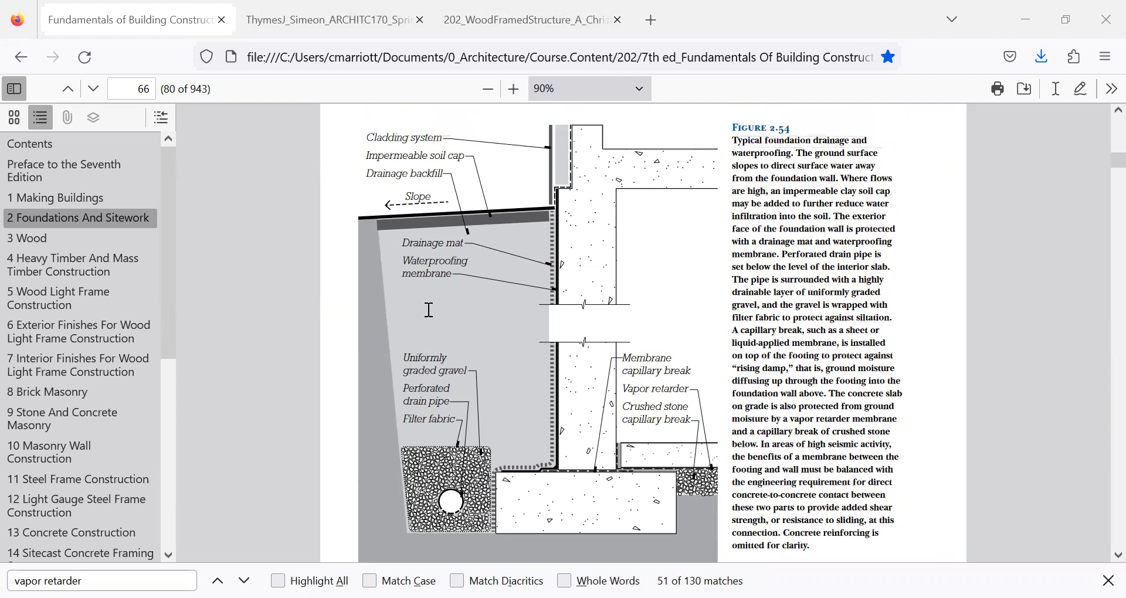
scroll(460, 361, down, 3)
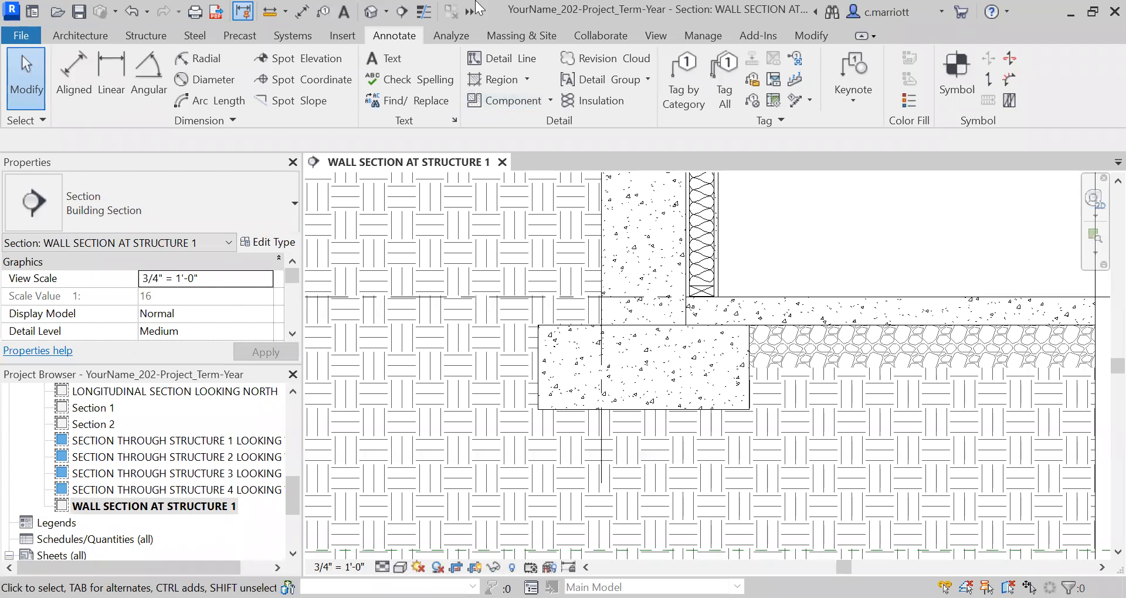
Draw an irregular seven-sided Gravel filled region of about 2.4 SF against the footing's outer side, with invisible boundary lines
click(527, 79)
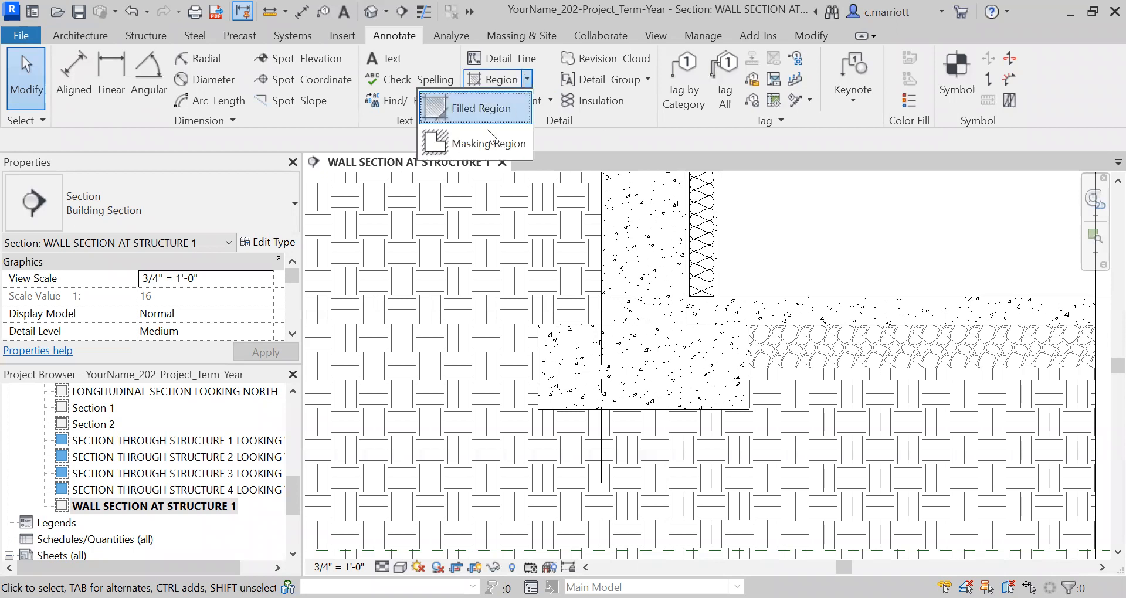
click(467, 103)
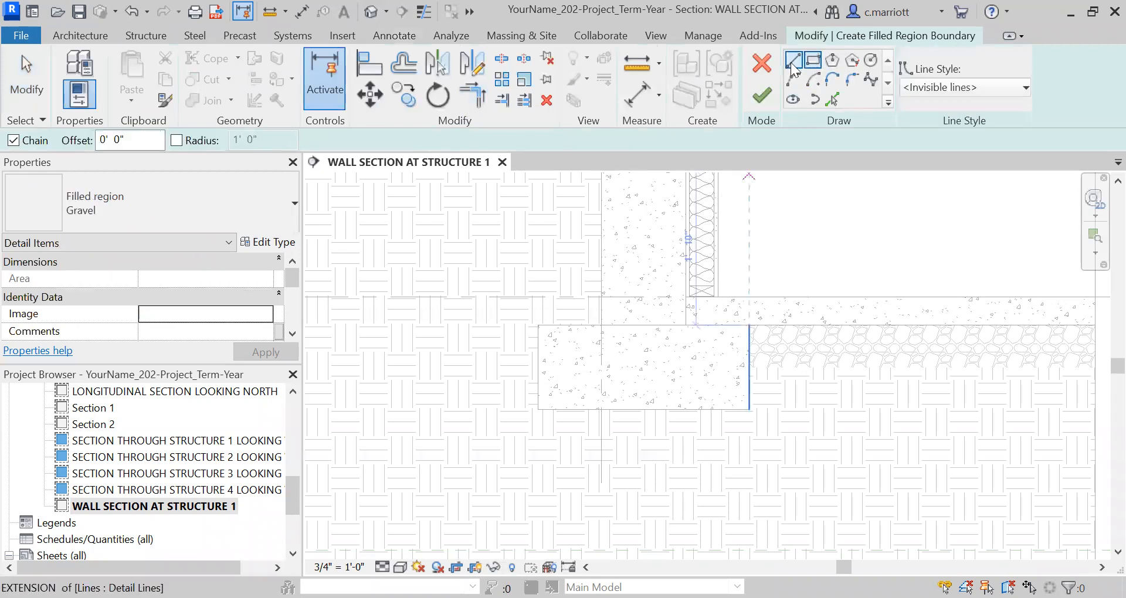
click(538, 409)
click(444, 414)
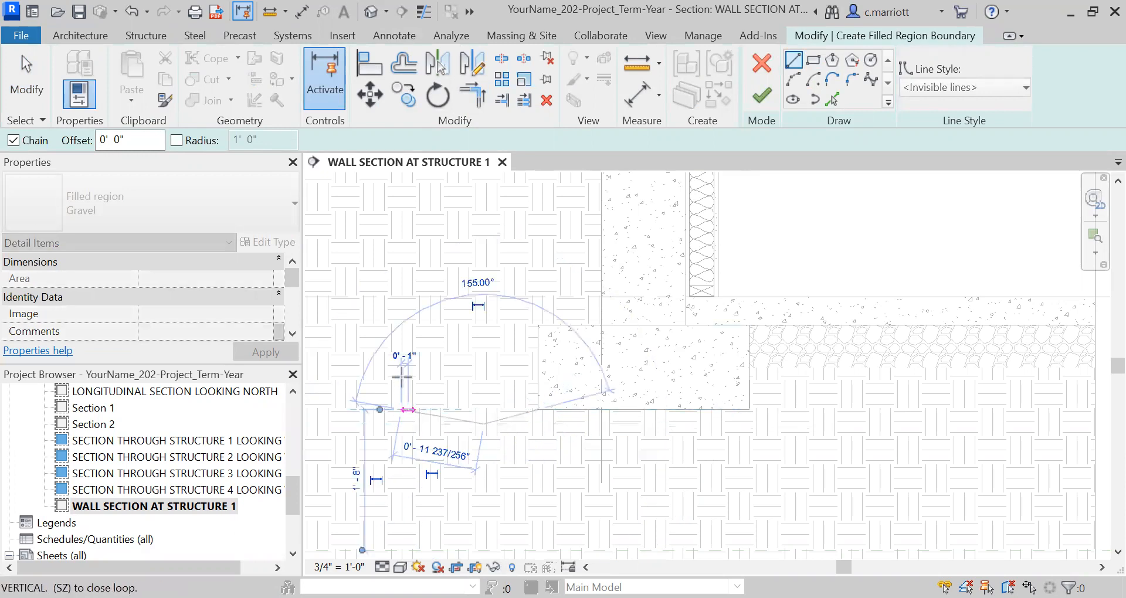
click(402, 378)
click(386, 347)
click(414, 286)
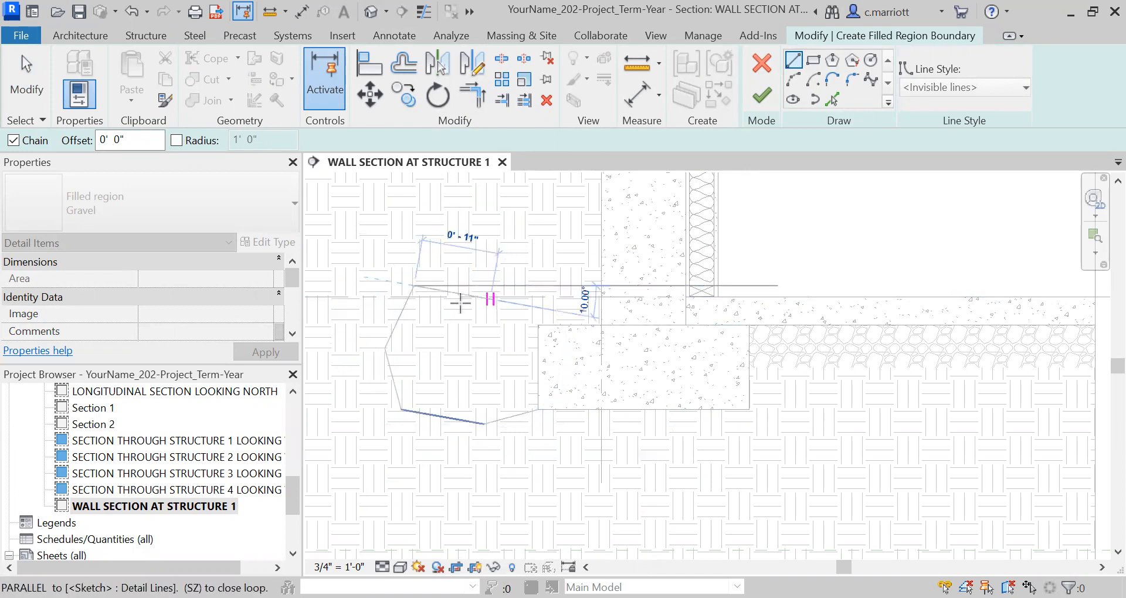
click(501, 299)
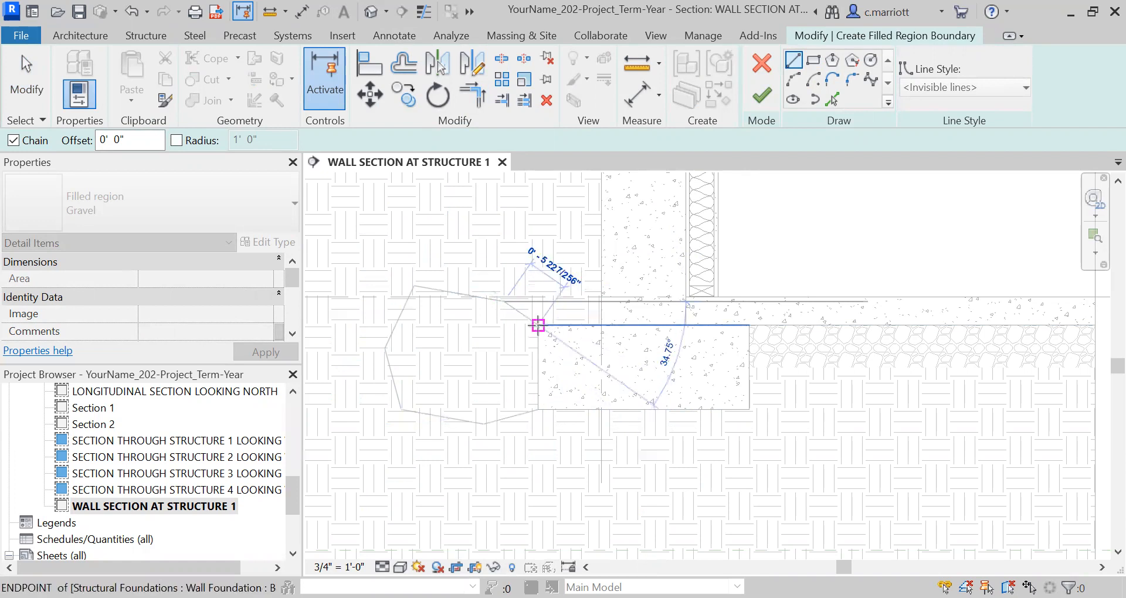
scroll(540, 324, up, 4)
scroll(549, 343, up, 1)
click(529, 315)
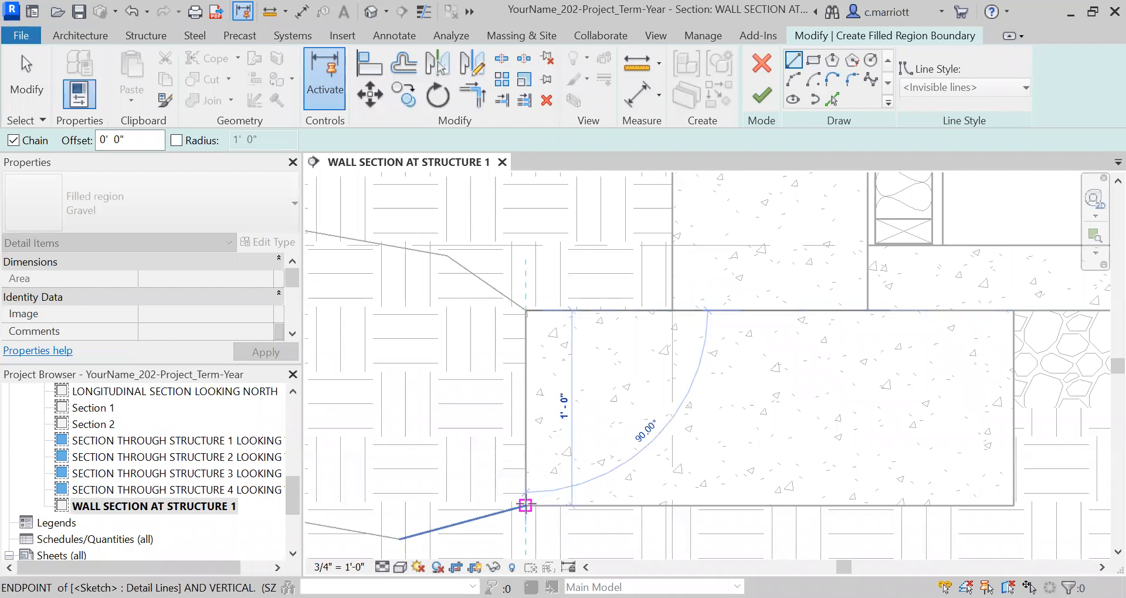
click(526, 505)
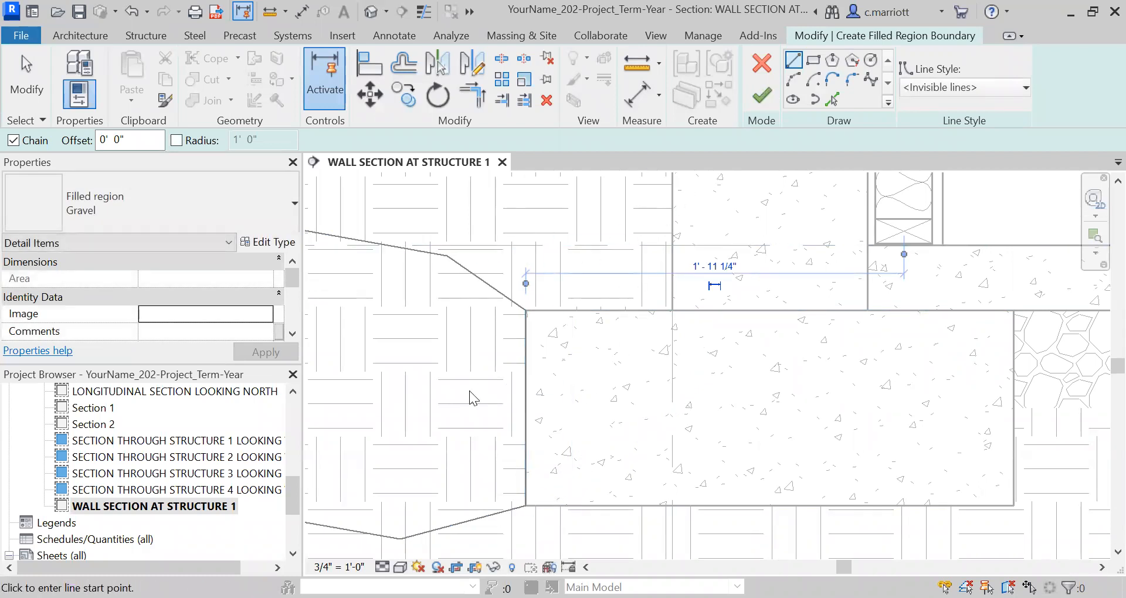
scroll(495, 422, down, 4)
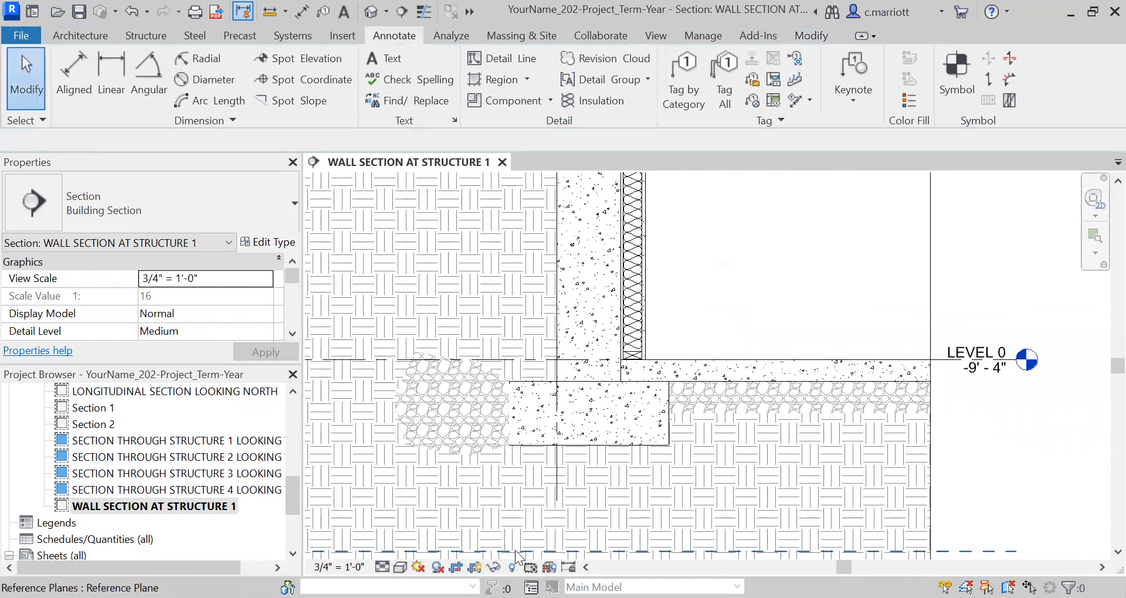
Nudge the new gravel region slightly outward so it clears the footing's outer edge line
scroll(516, 335, up, 4)
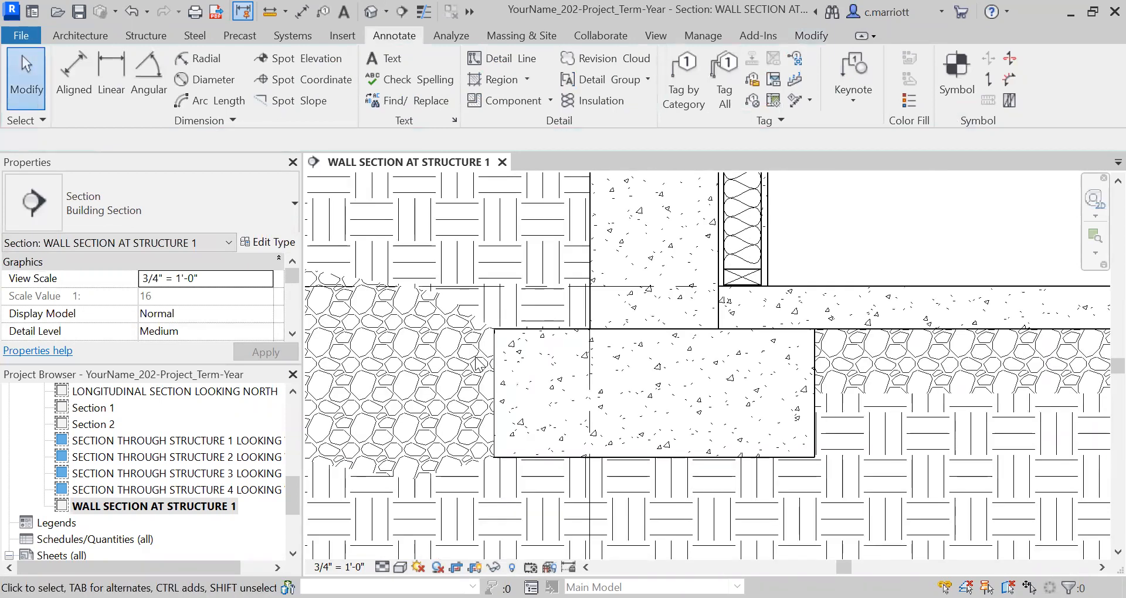
click(470, 322)
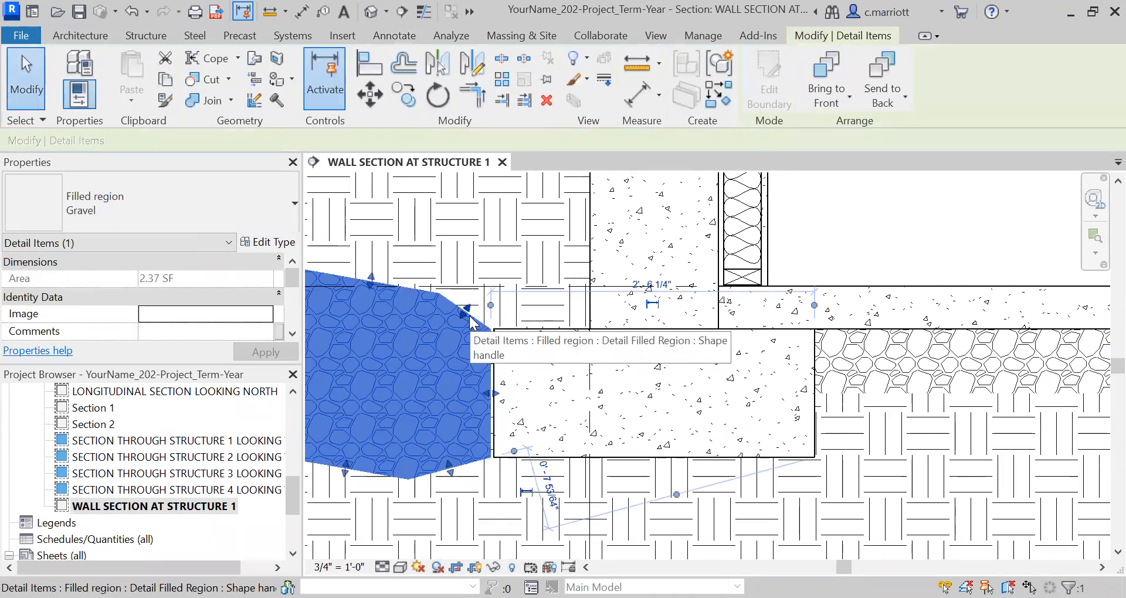
click(535, 418)
scroll(526, 423, down, 1)
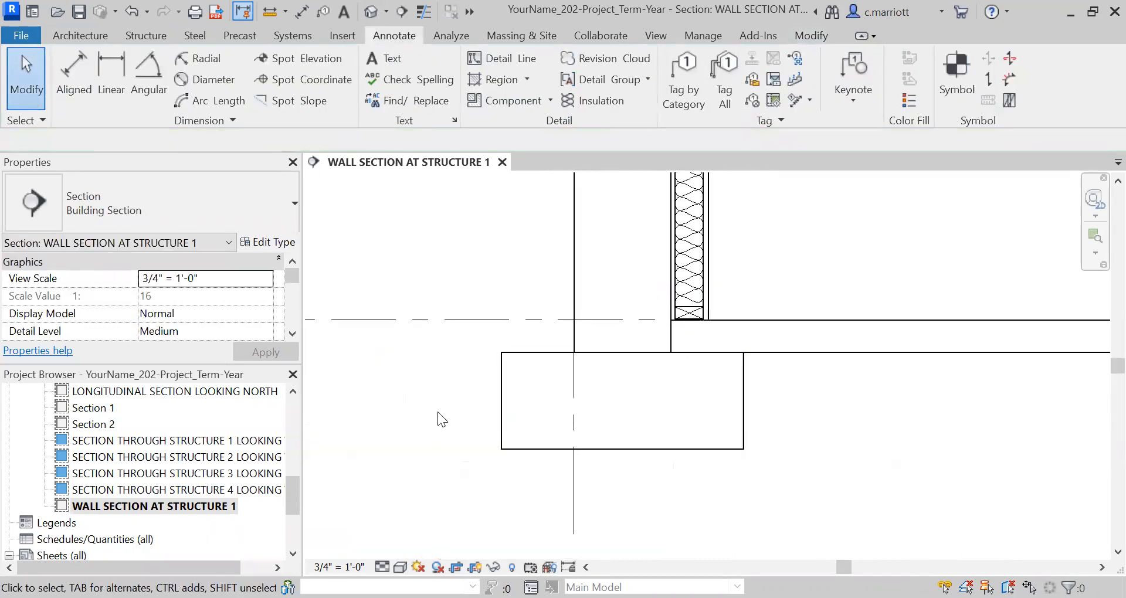
scroll(455, 395, up, 1)
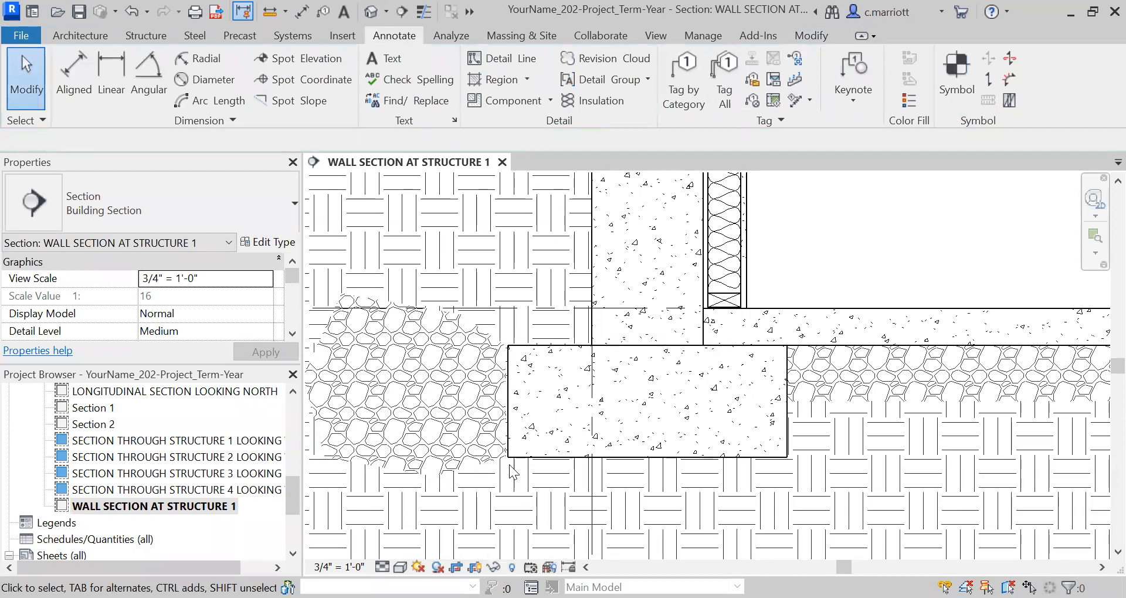
mouse_move(464, 440)
middle_down()
mouse_move(518, 416)
mouse_move(540, 466)
middle_up()
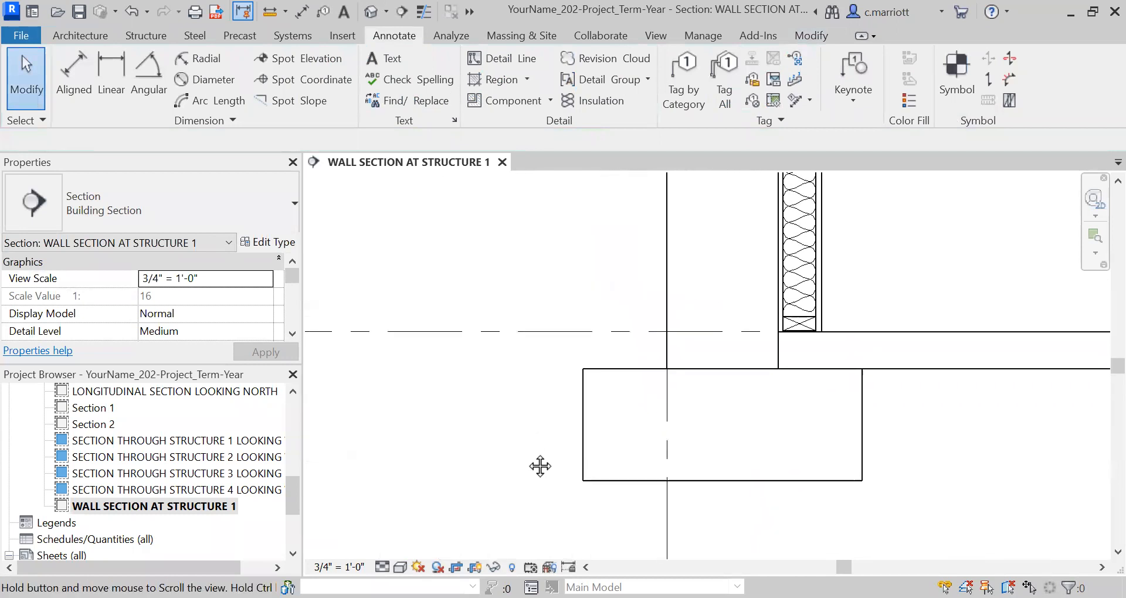
scroll(507, 449, up, 1)
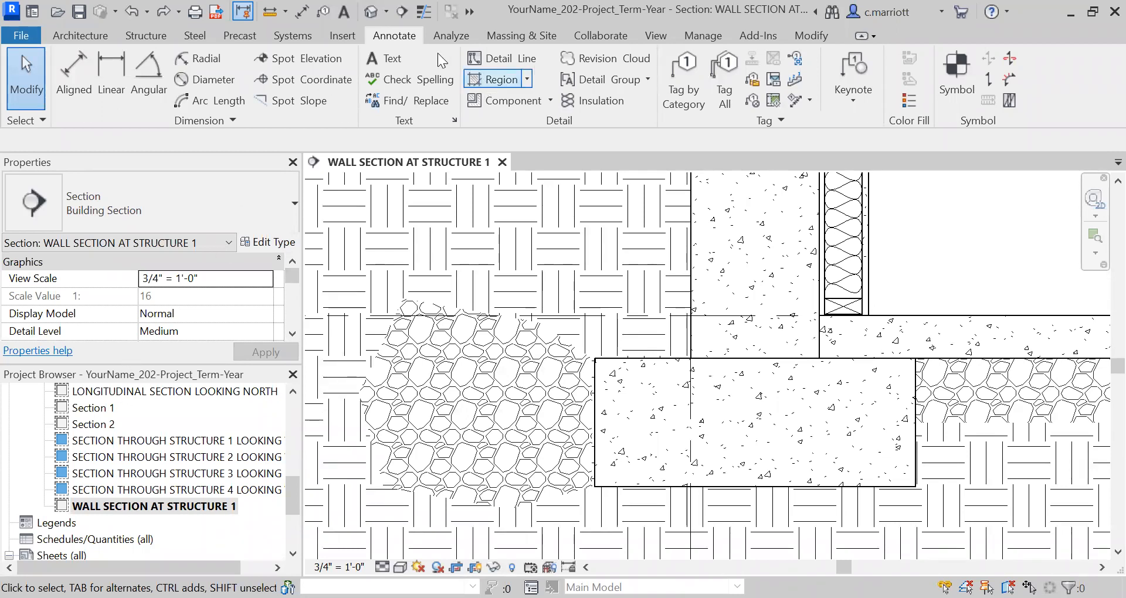
Start a new filled region and duplicate the Solid Black type as Solid White
click(509, 83)
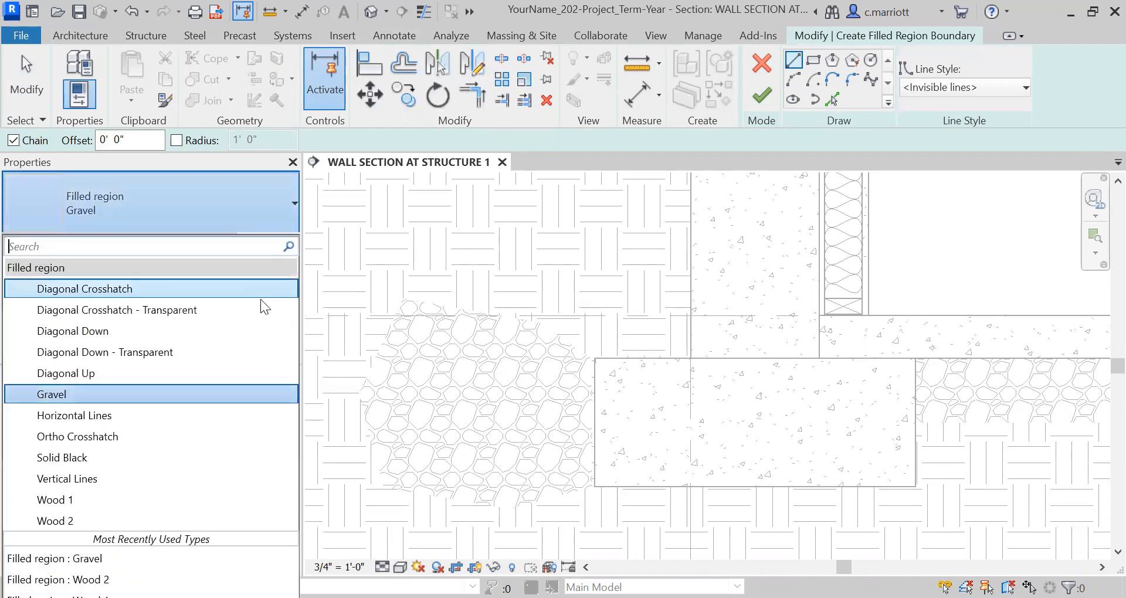
click(63, 465)
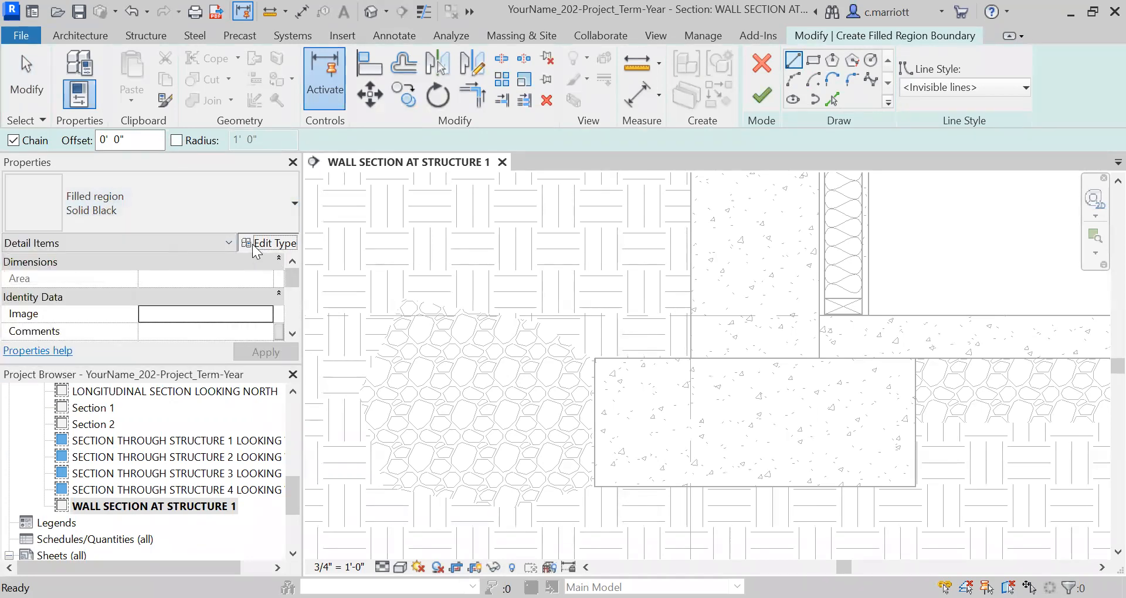
click(268, 243)
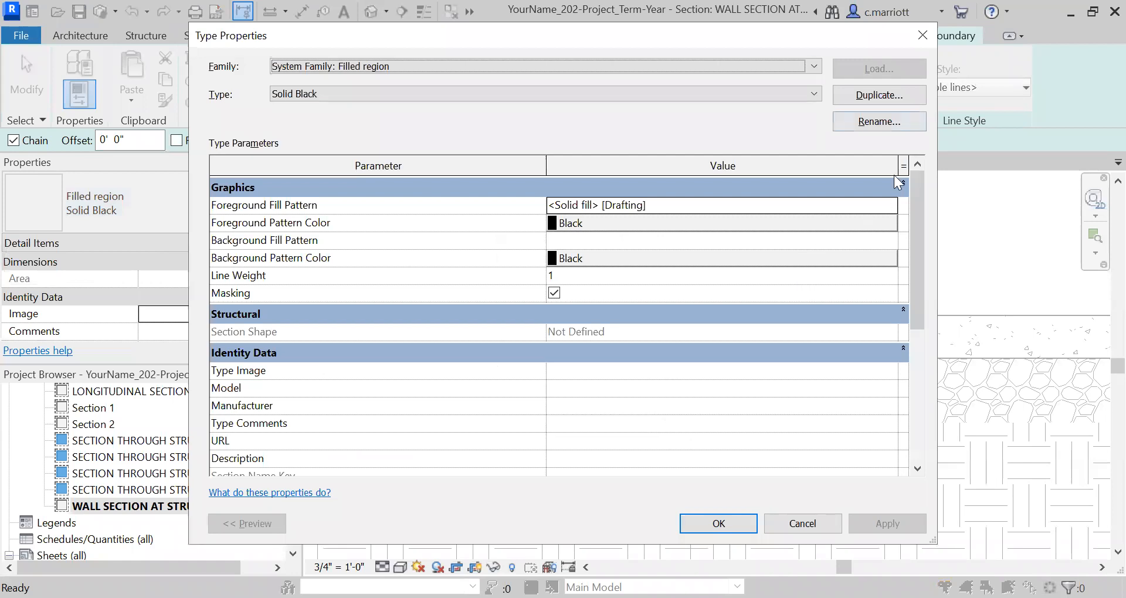
click(545, 275)
key(BackSpace)
key(BackSpace)
key(BackSpace)
key(BackSpace)
key(BackSpace)
key(BackSpace)
key(BackSpace)
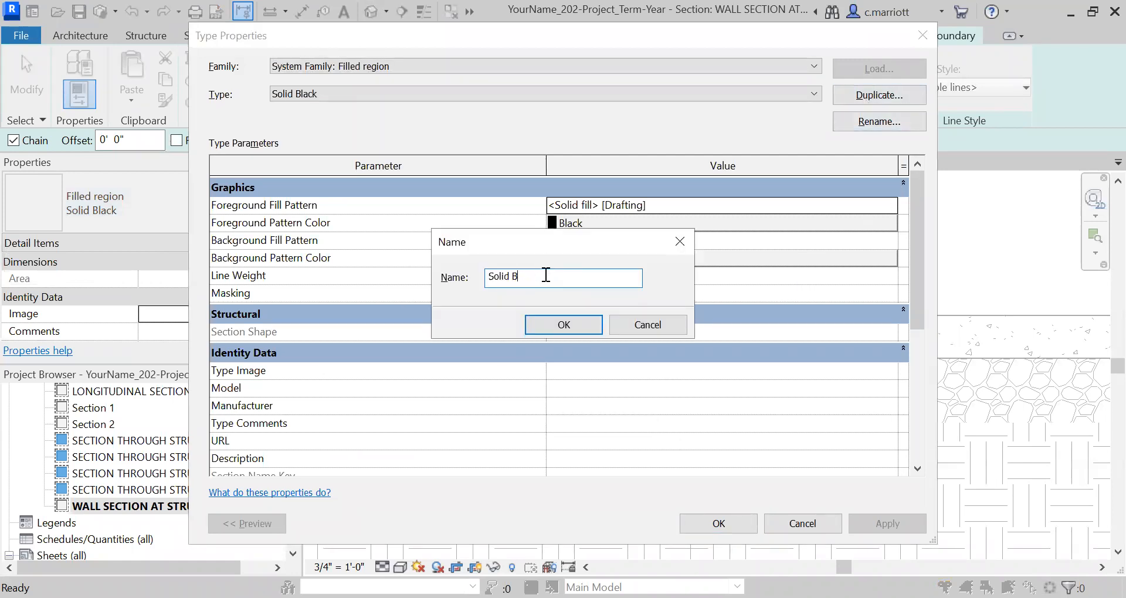
text(White)
click(564, 324)
Set the Solid White type's foreground pattern color to white and apply the type changes
click(835, 231)
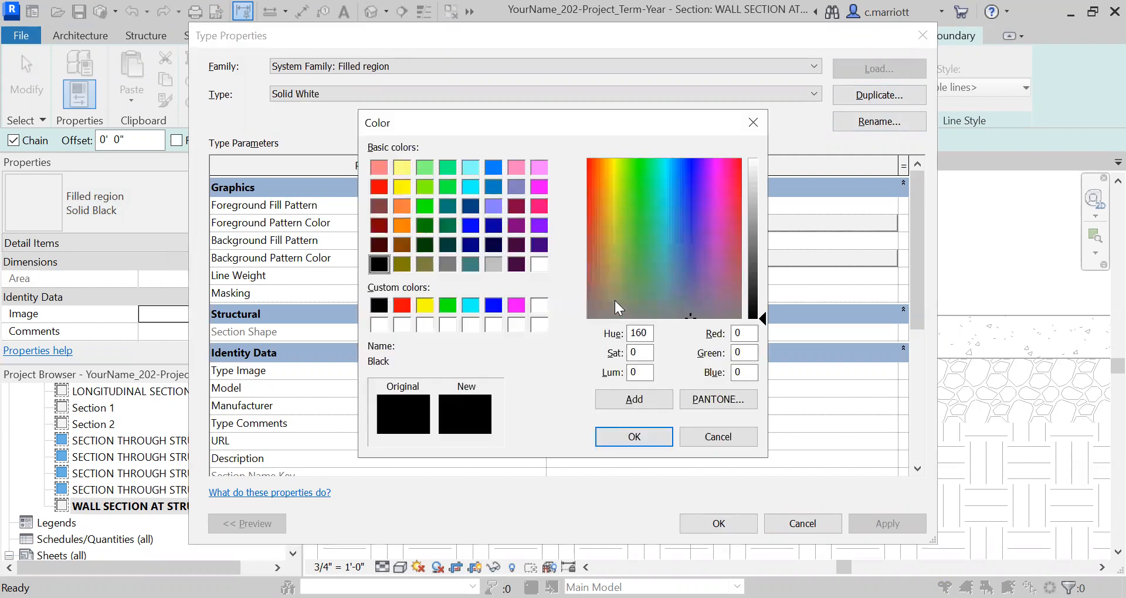
click(540, 265)
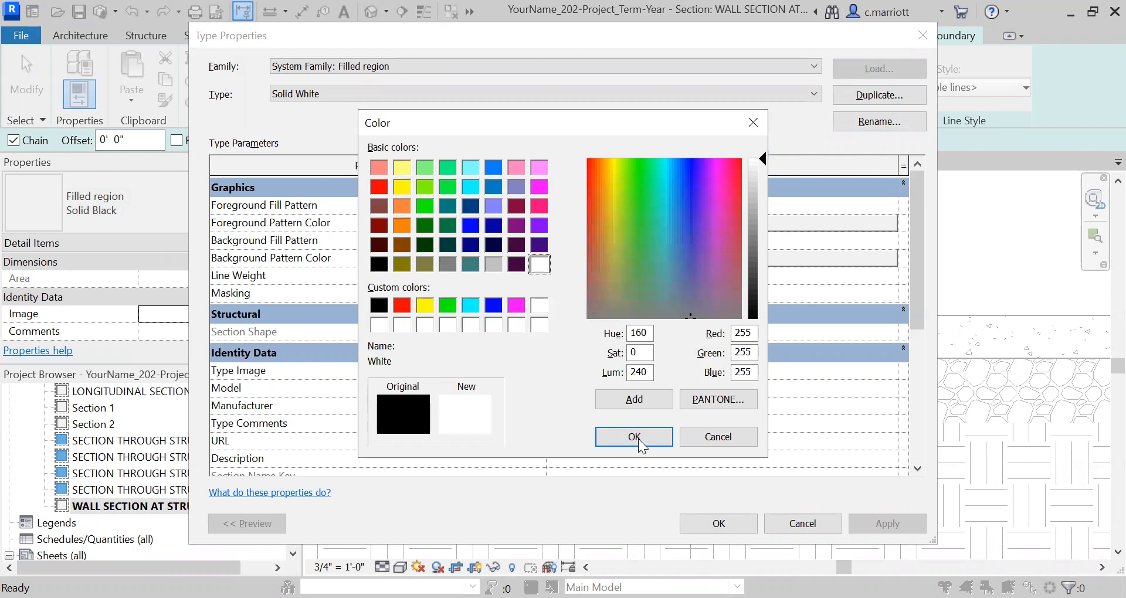
click(634, 437)
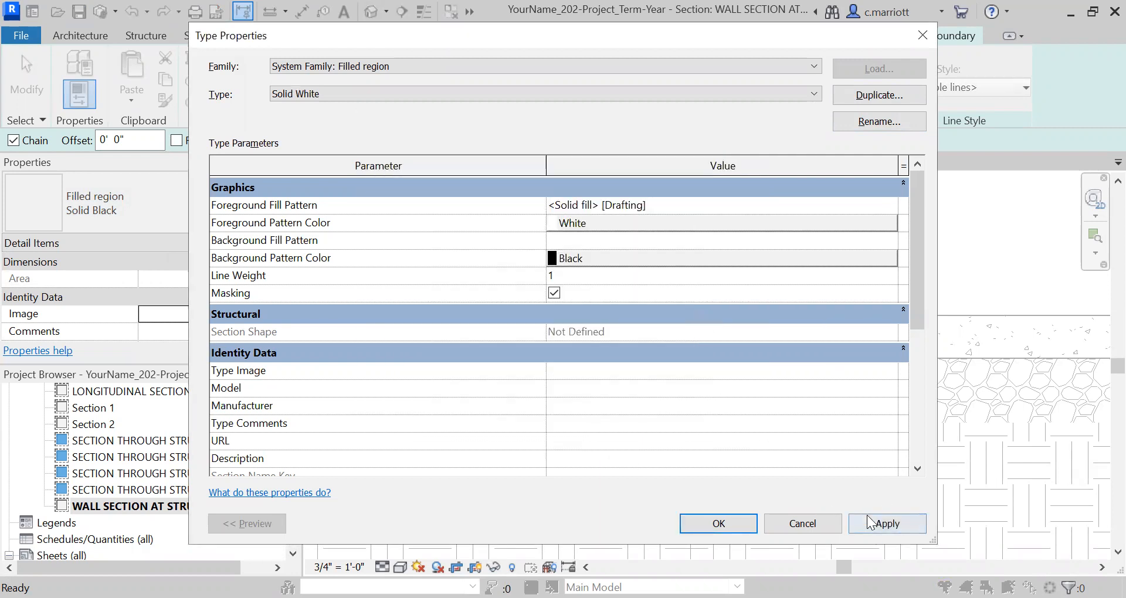
click(883, 523)
click(726, 523)
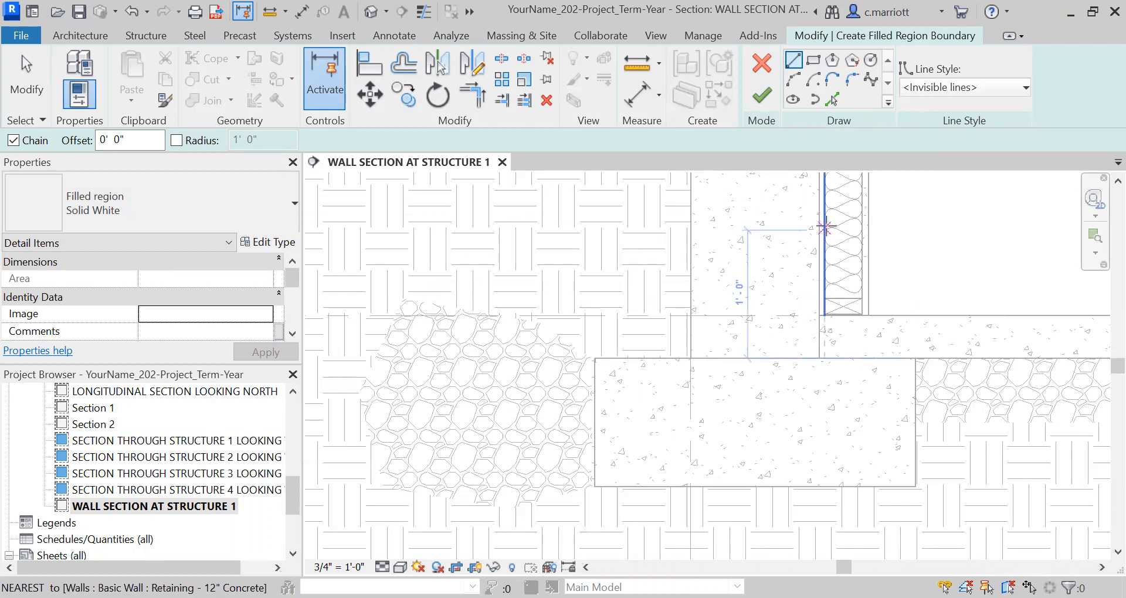
Draw a circular Solid White region with a 2.25" radius and Thin Lines boundary within the gravel beside the footing
click(1026, 88)
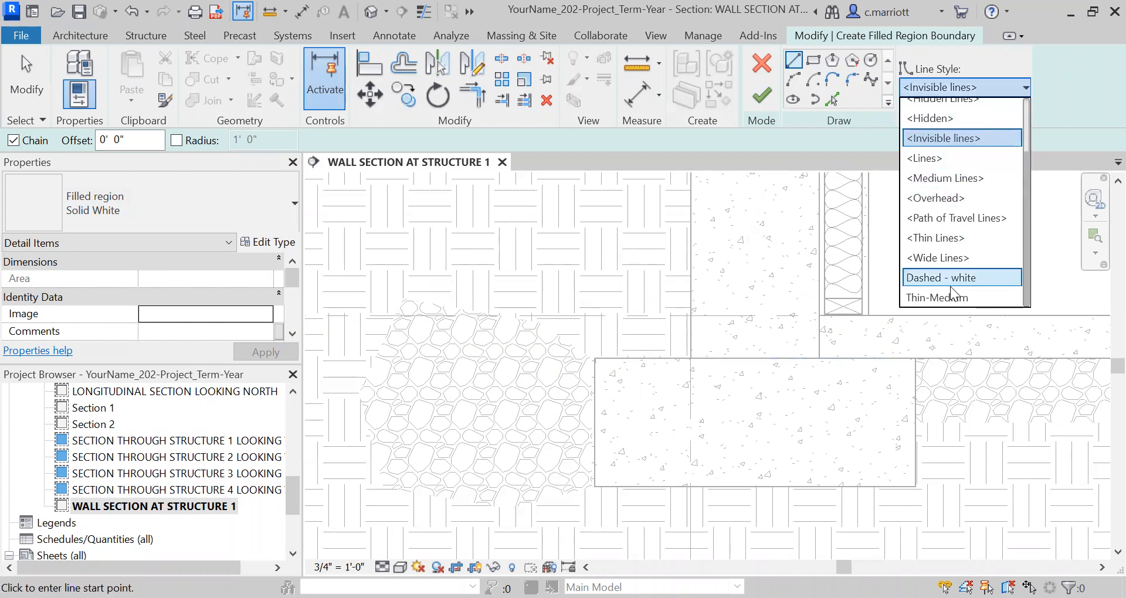
click(937, 237)
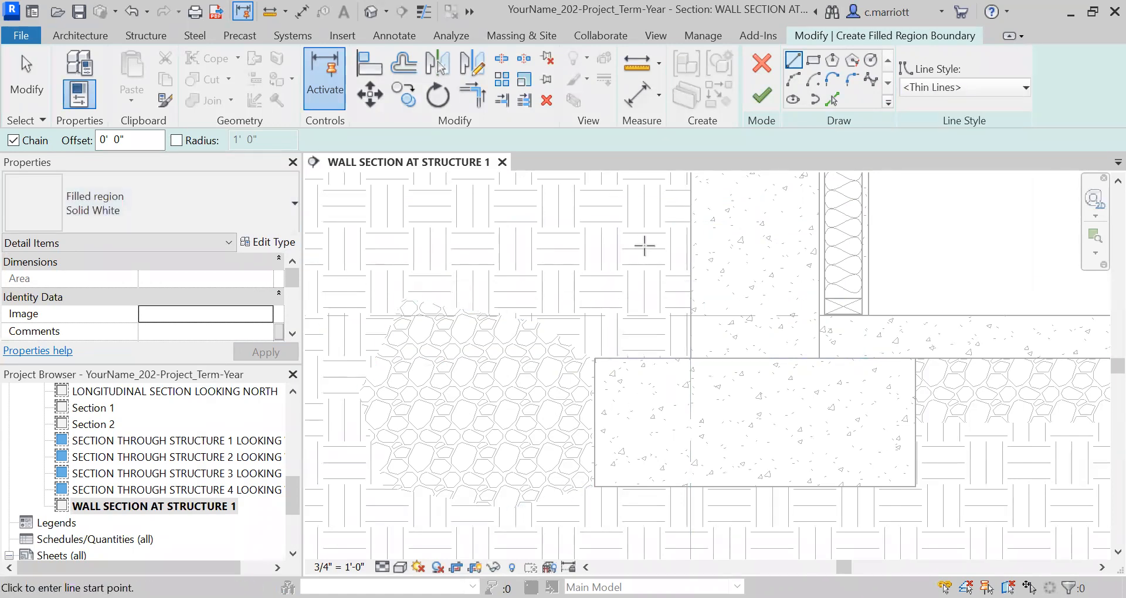
click(871, 61)
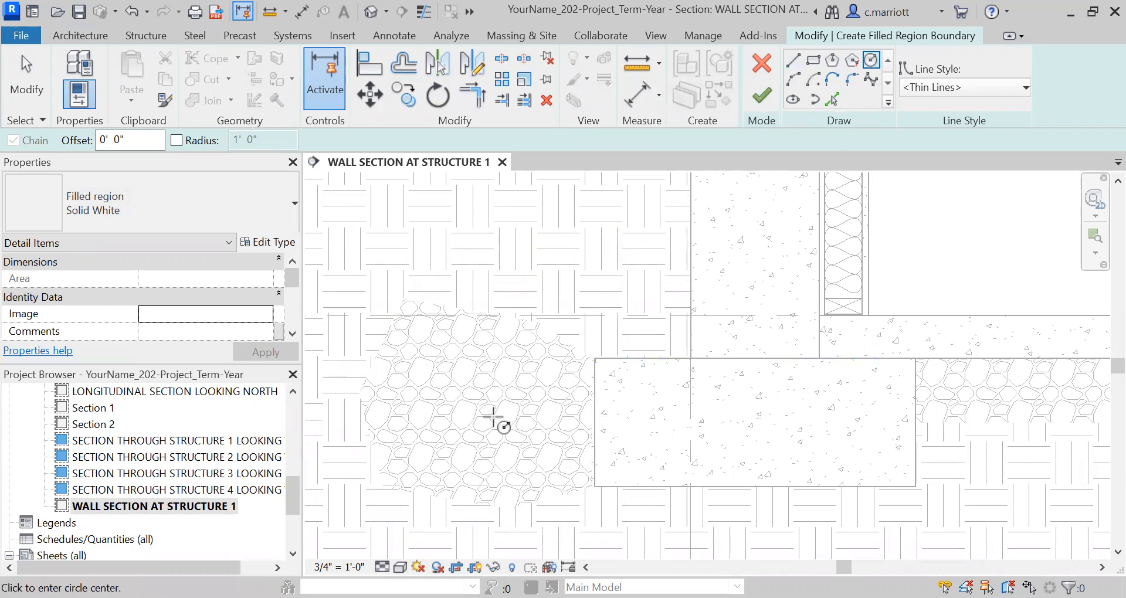
click(489, 414)
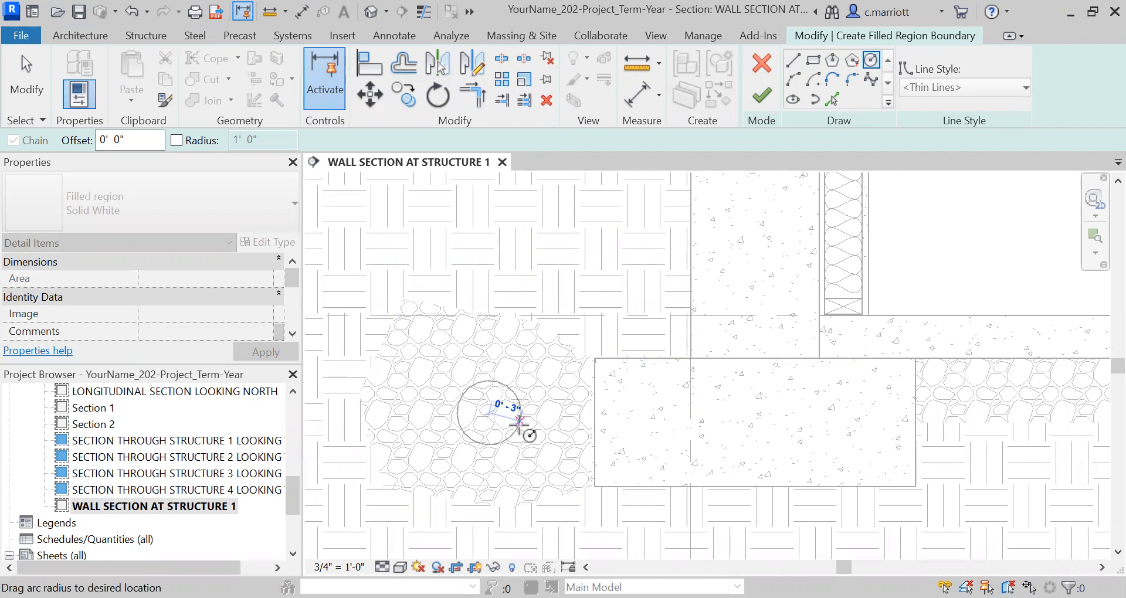
text(2.25)
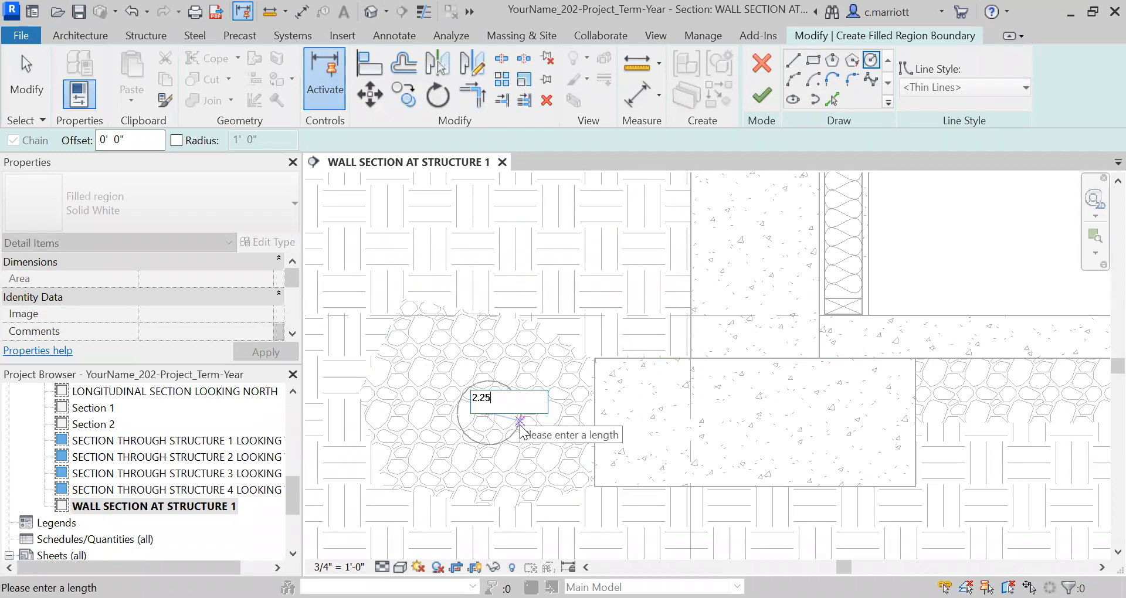
text(")
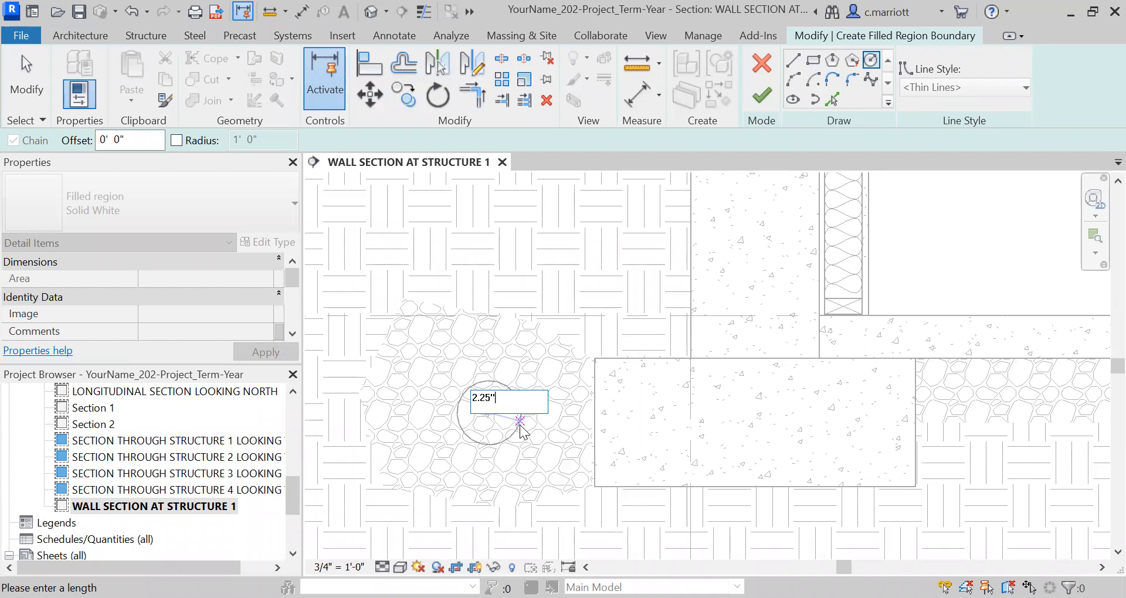
key(Return)
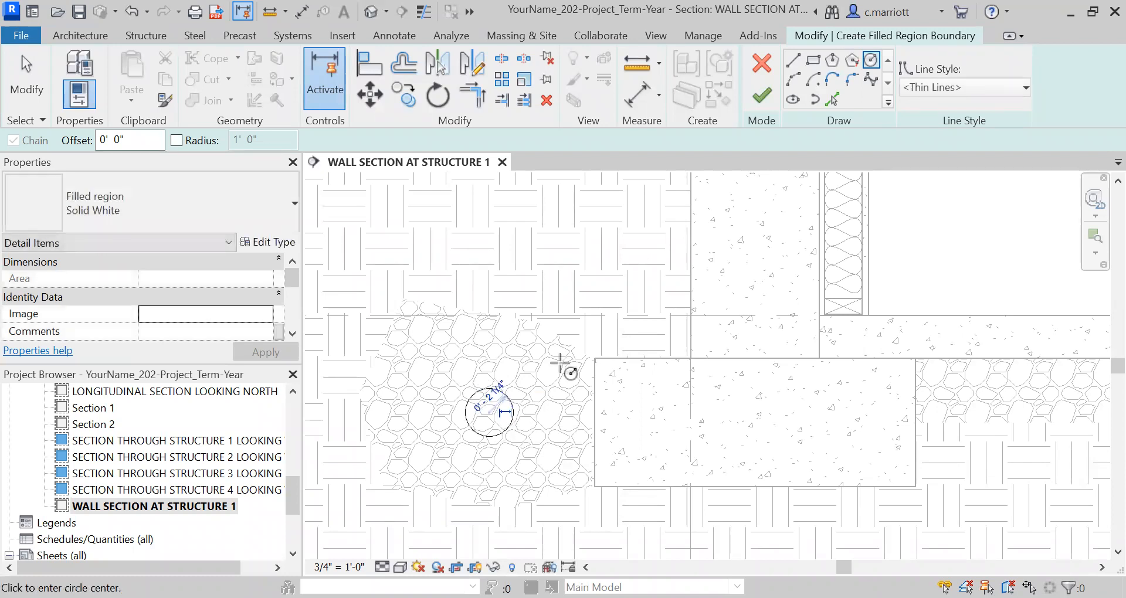
click(762, 96)
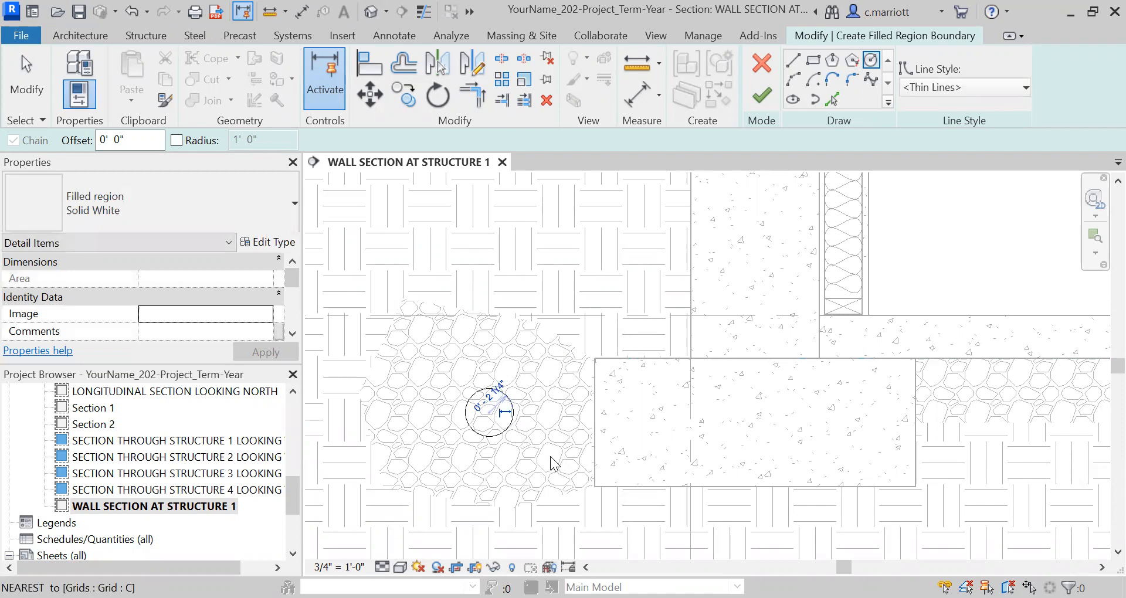
Start another Solid White filled region for the inner circle of the drain pipe beside the footing
scroll(508, 401, up, 3)
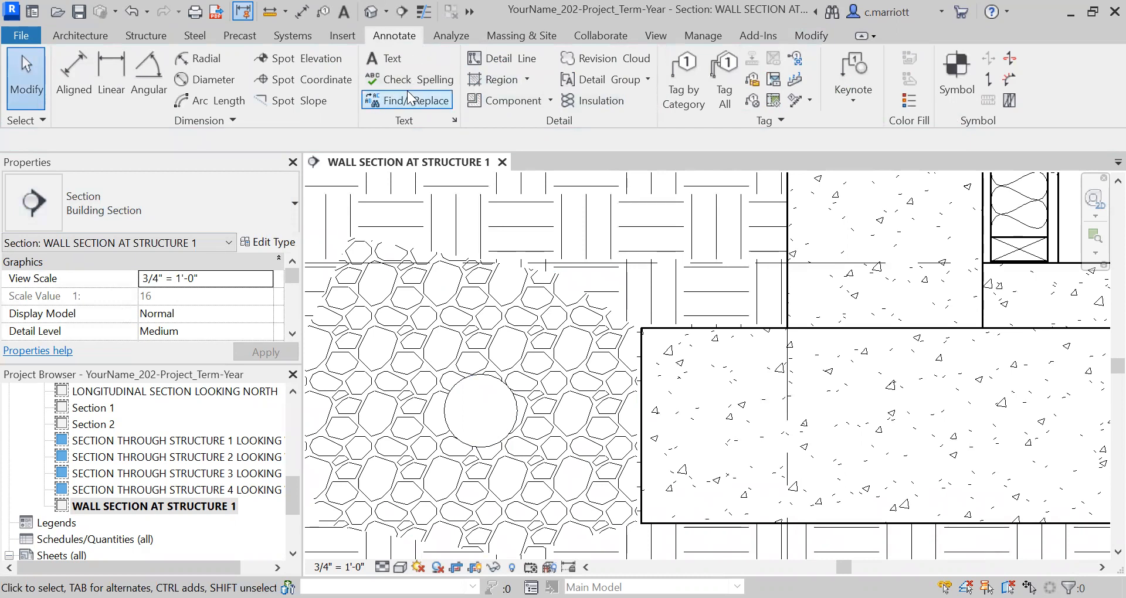
click(500, 79)
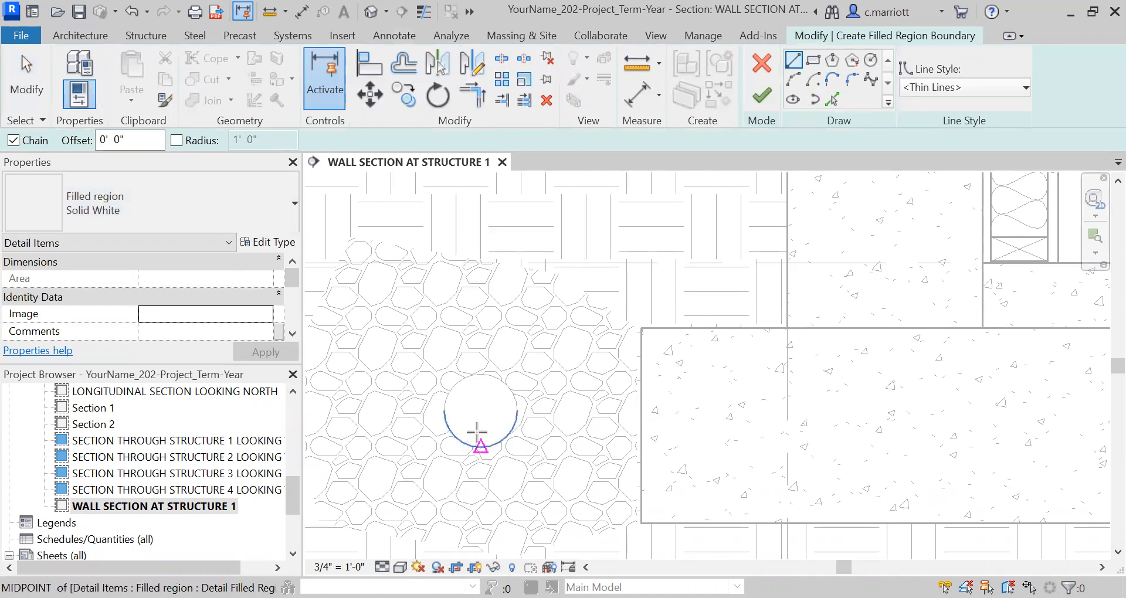
right_click(476, 412)
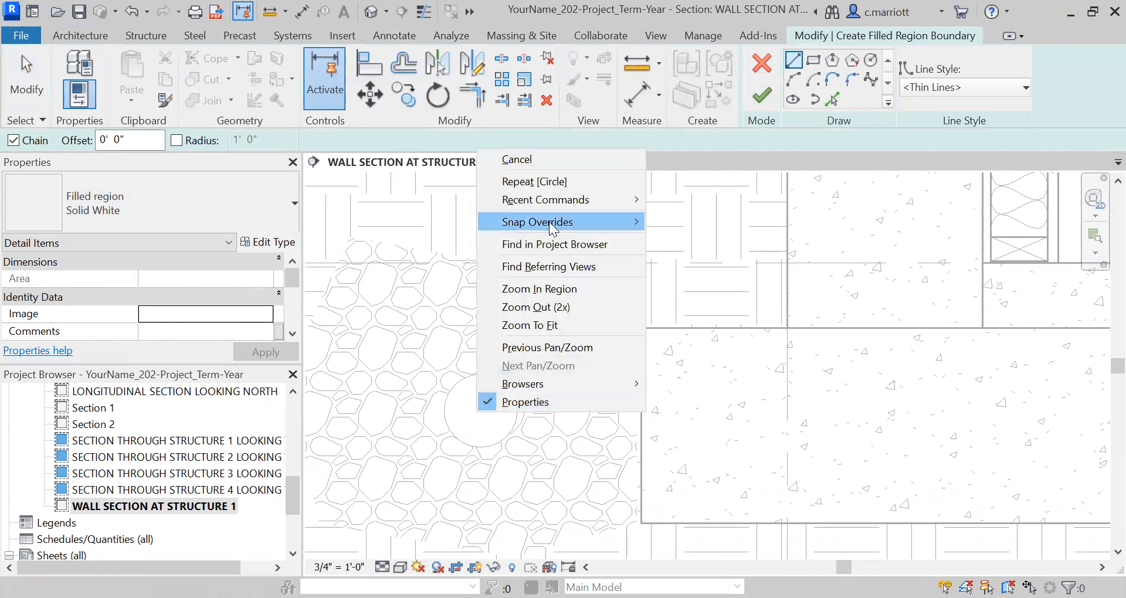
mouse_move(549, 221)
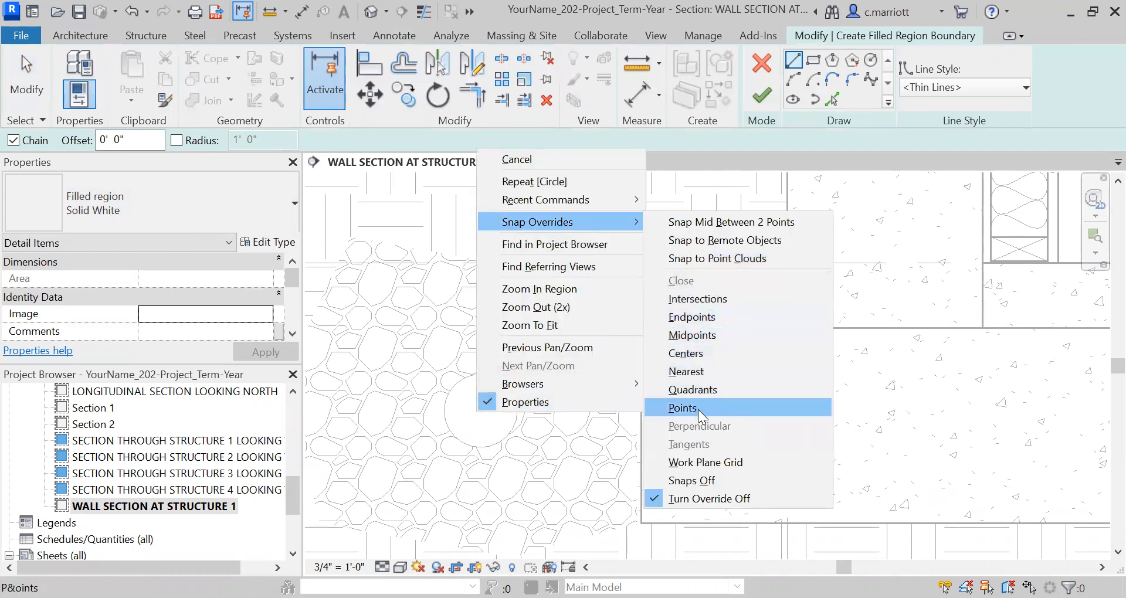
click(685, 353)
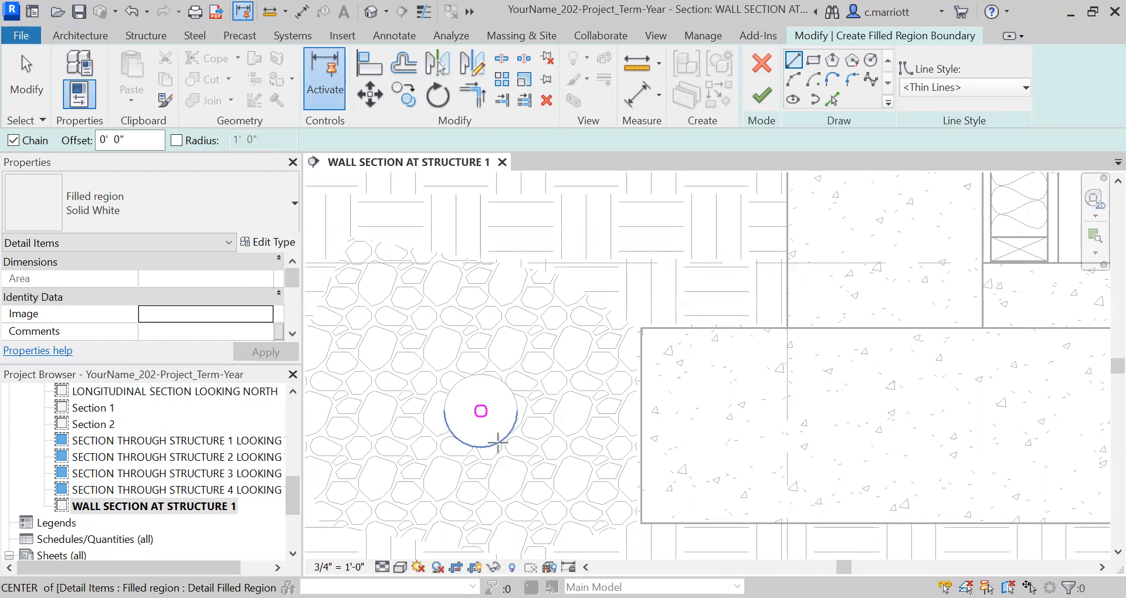
click(498, 444)
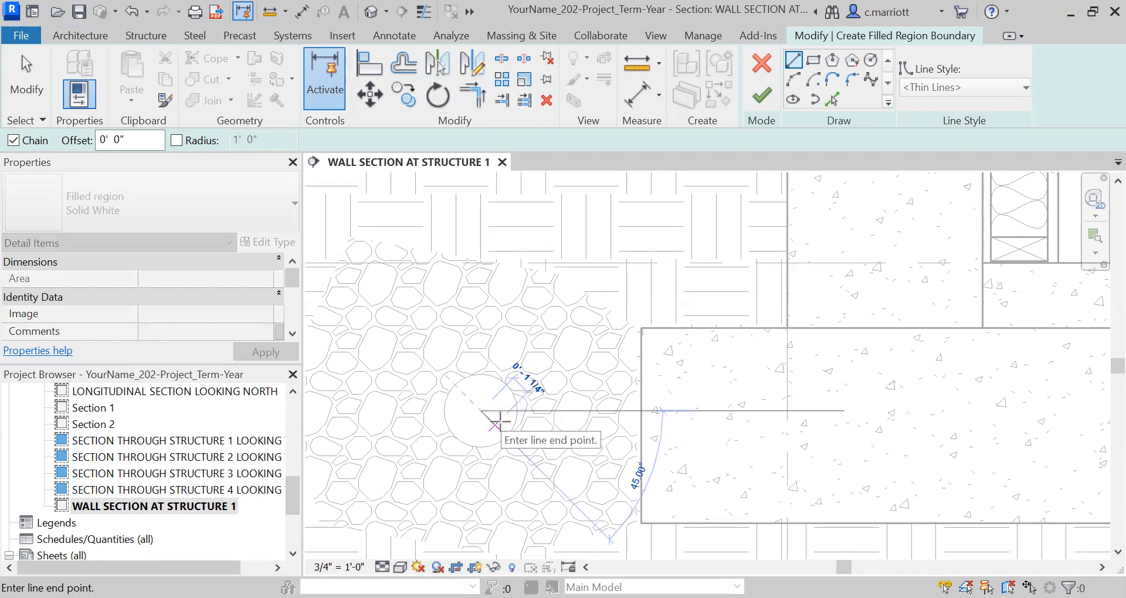
text(2")
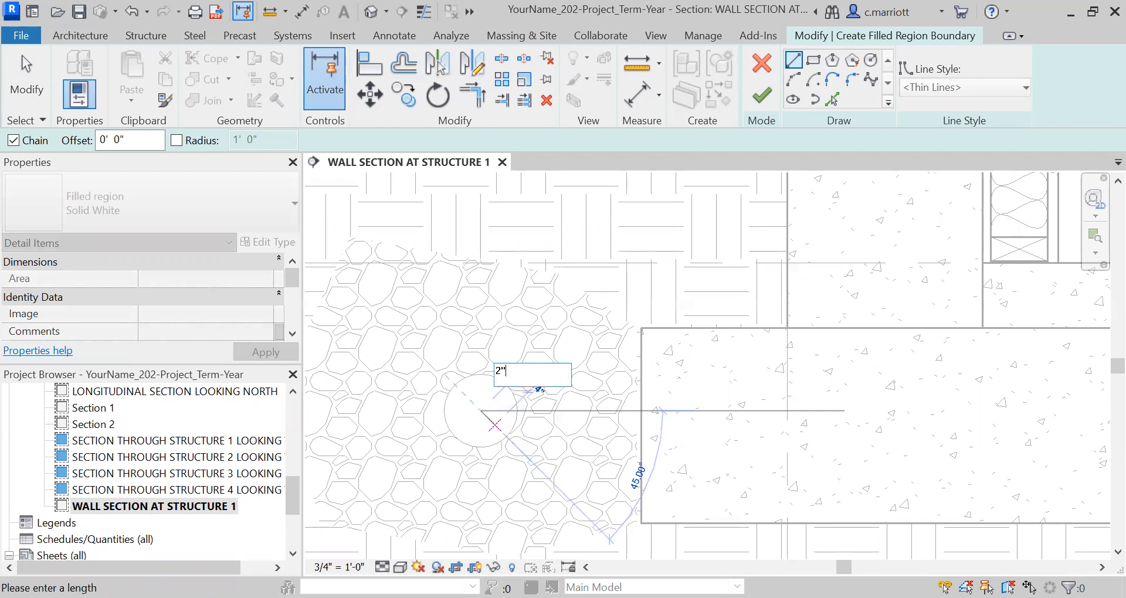
key(Return)
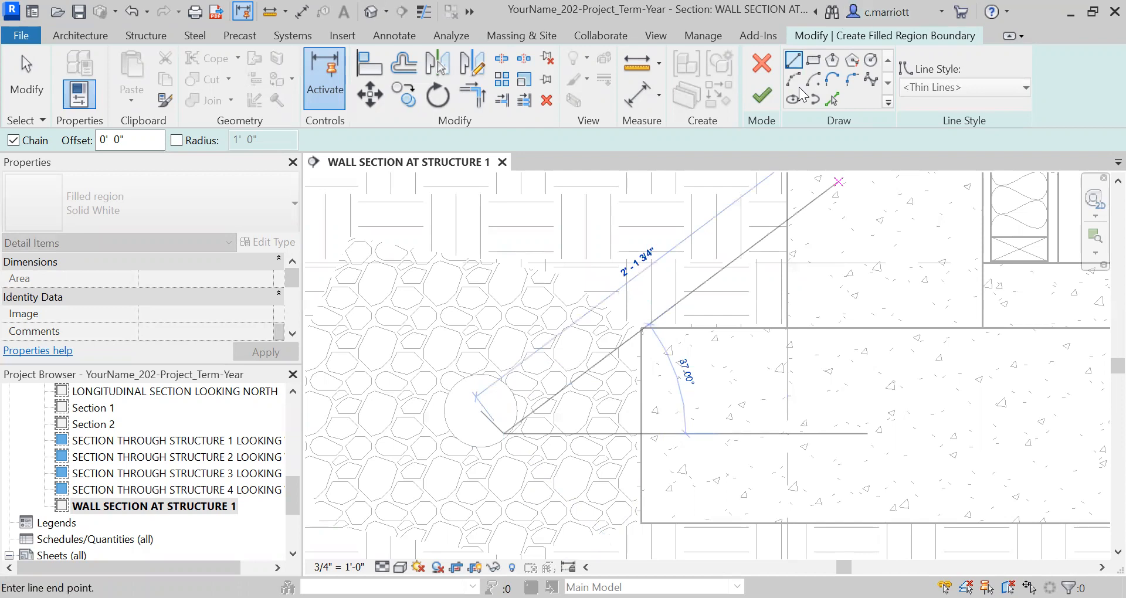
click(763, 101)
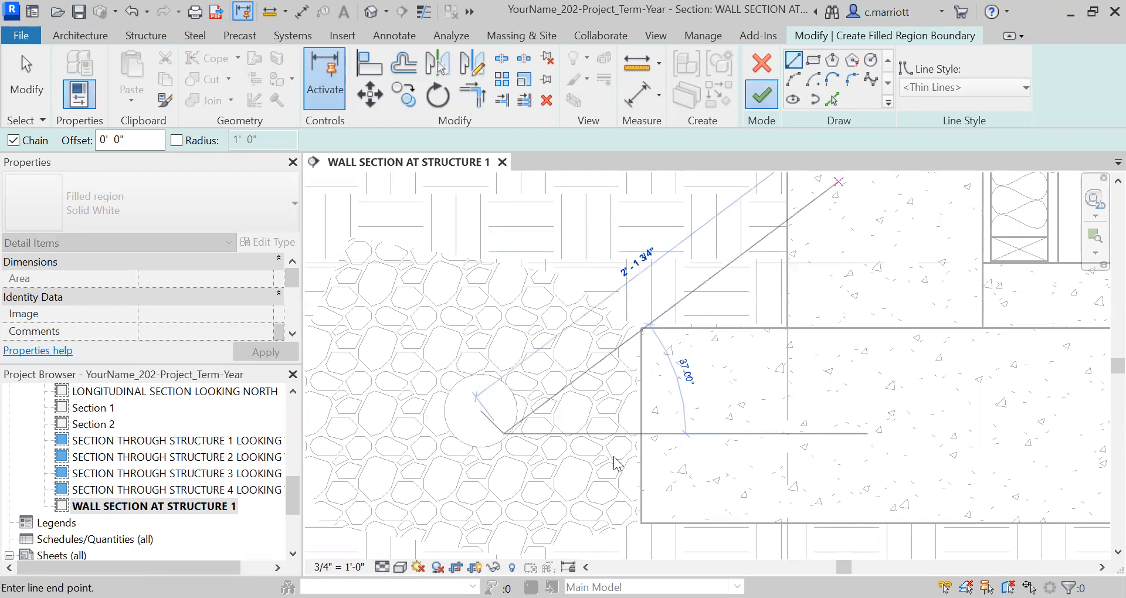
key(Escape)
key(Escape)
key(Escape)
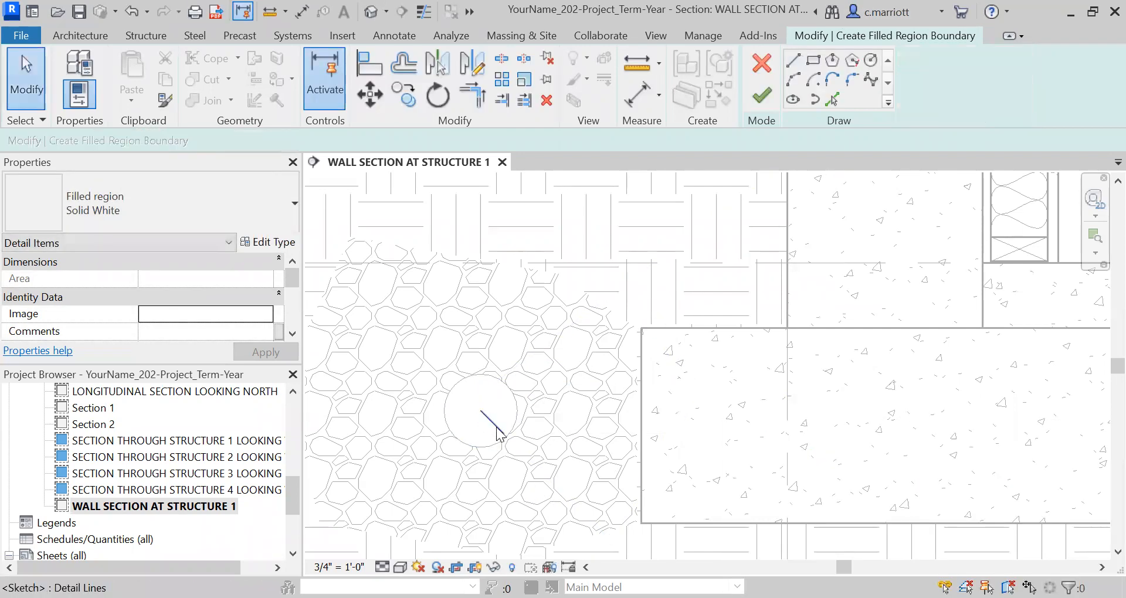
click(496, 422)
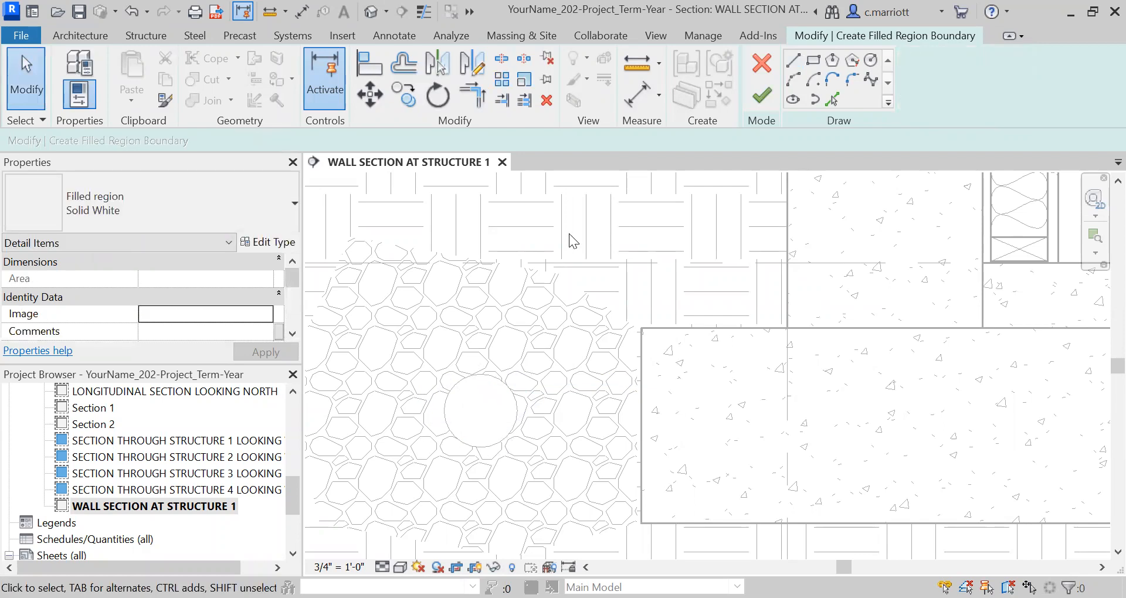
Draw a 2" radius circle concentric with the existing pipe circle and finish the Solid White region
click(871, 60)
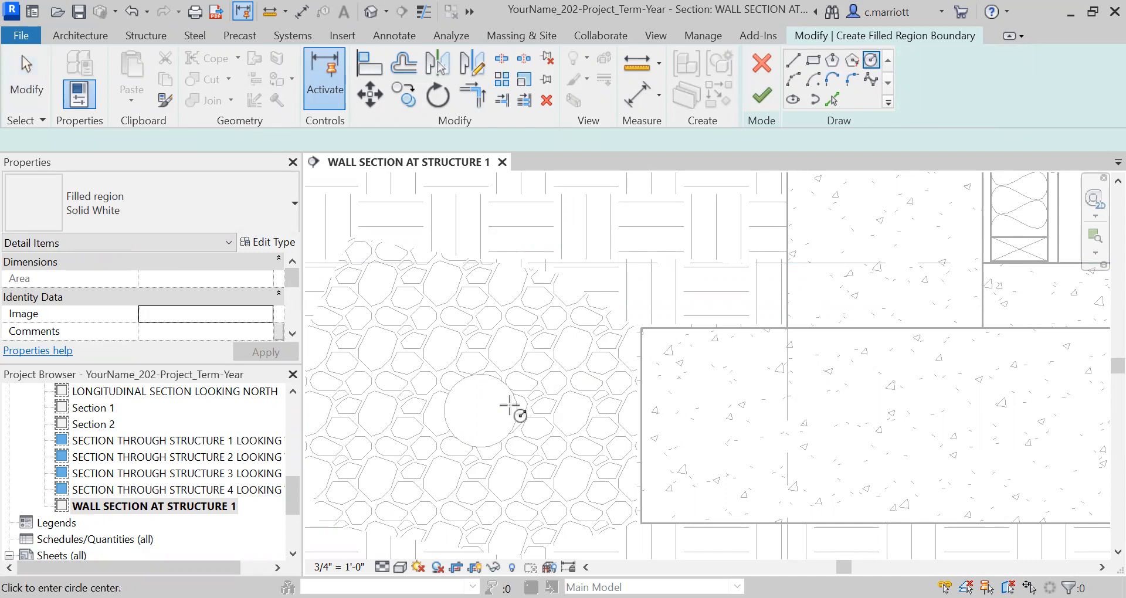
right_click(520, 251)
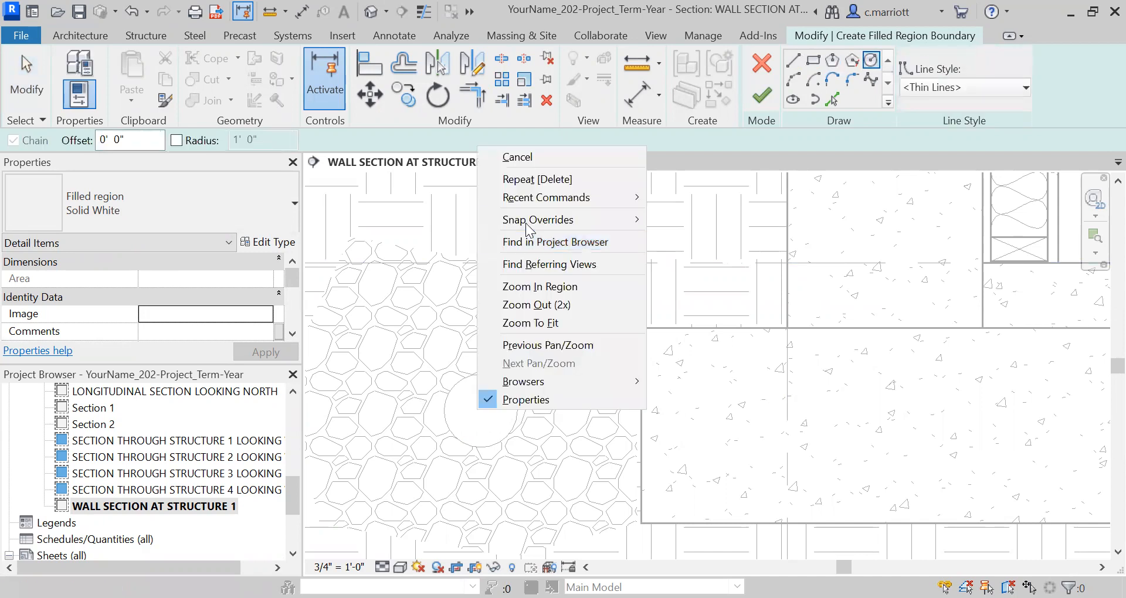
mouse_move(527, 221)
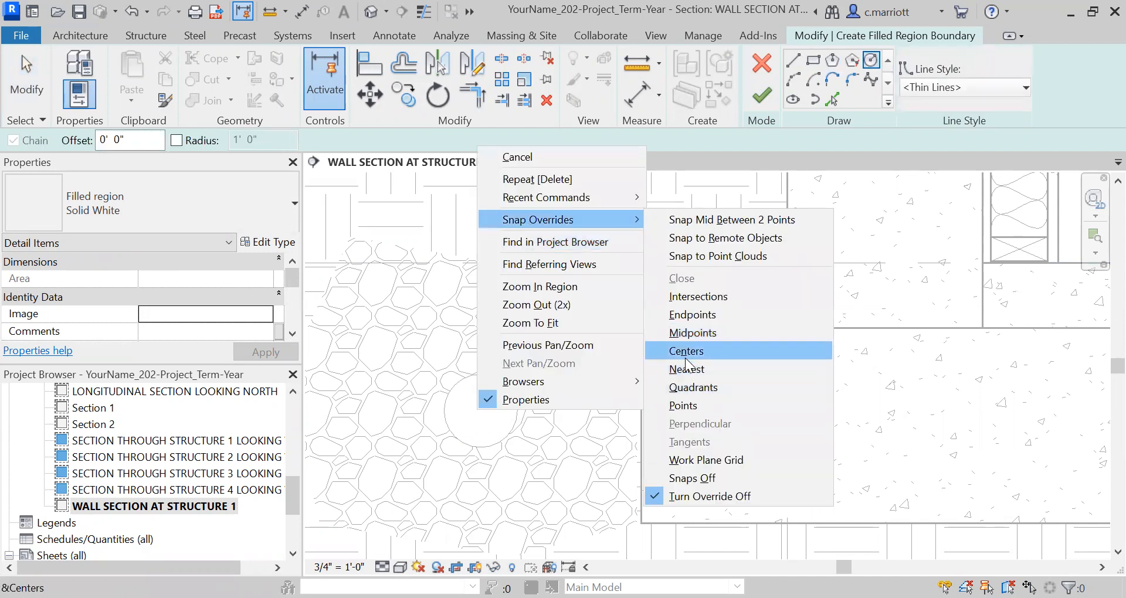
click(685, 354)
click(496, 441)
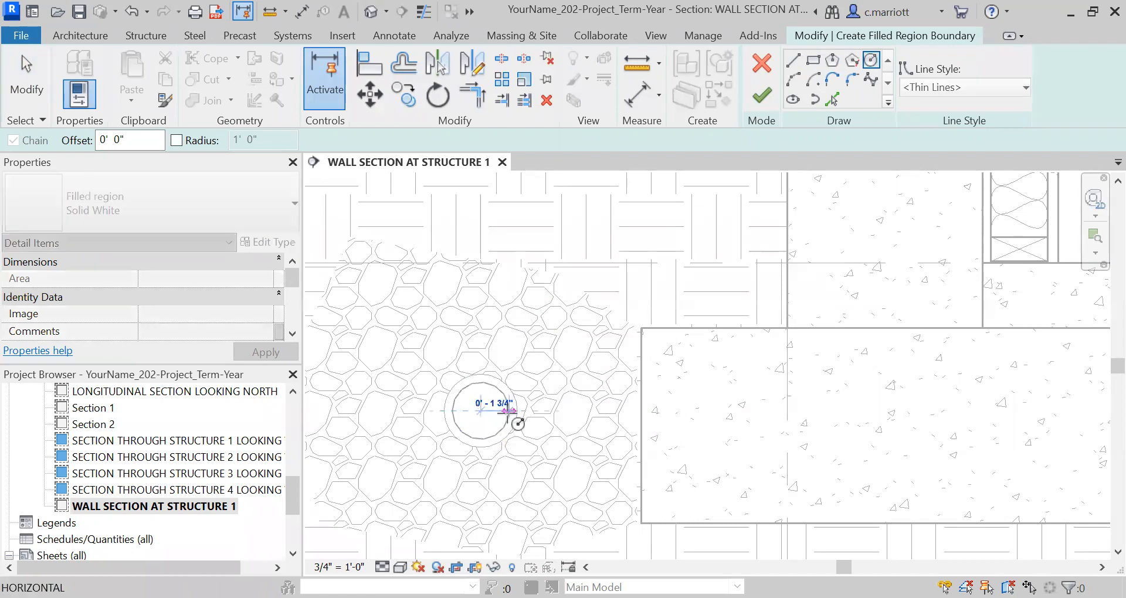
text(2")
key(Return)
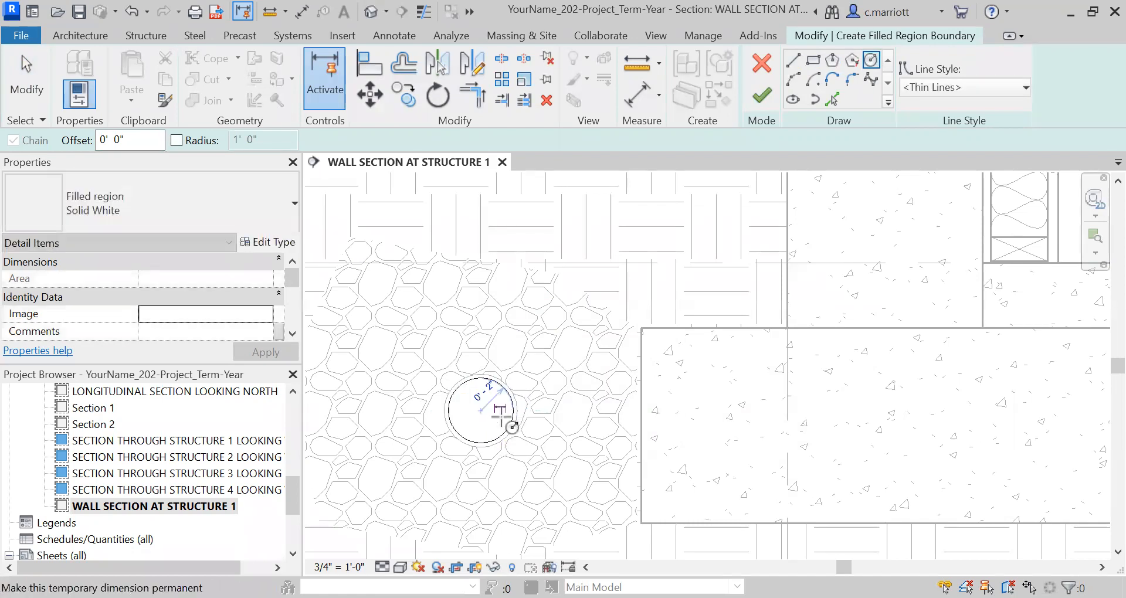
click(766, 99)
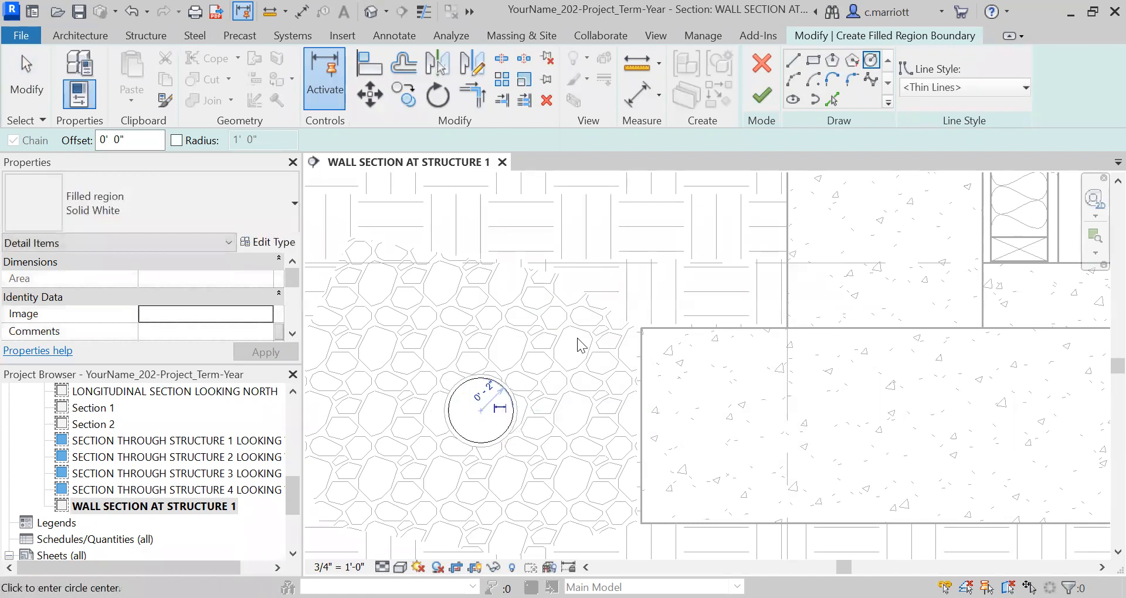
Examine the drain pipe in its gravel beside the footing and the sill plate on top of the foundation wall
scroll(522, 411, down, 2)
scroll(558, 485, down, 2)
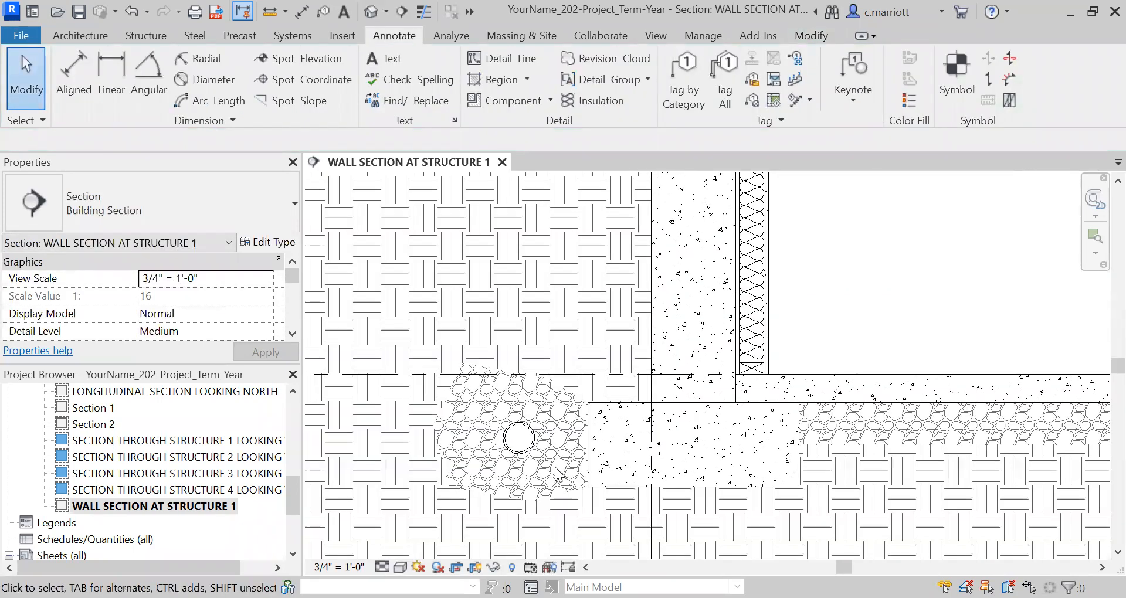
scroll(535, 437, up, 1)
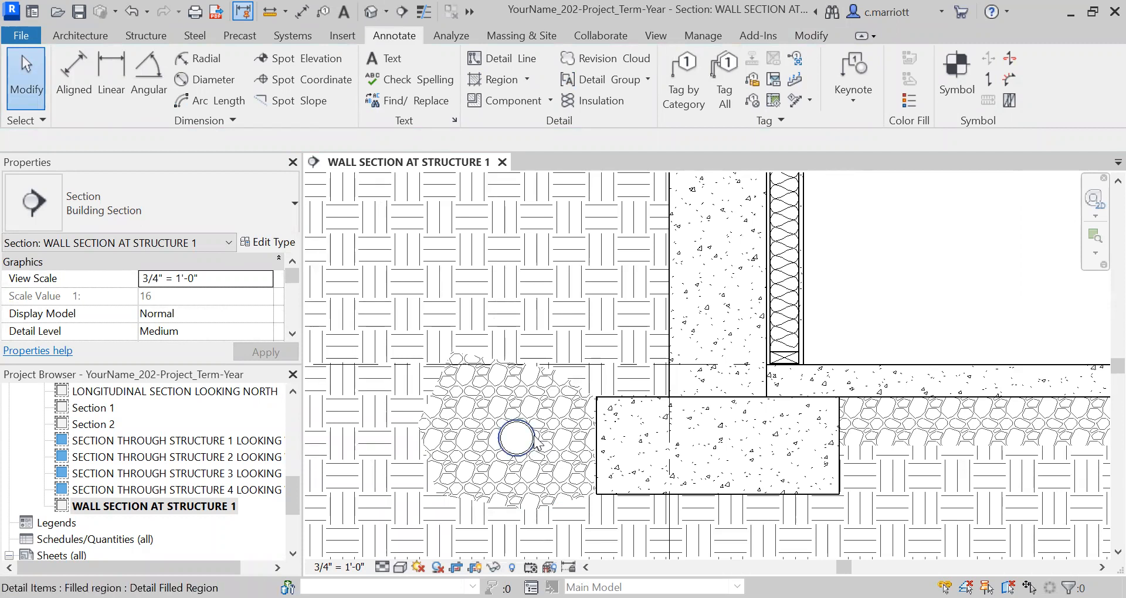
scroll(535, 441, down, 3)
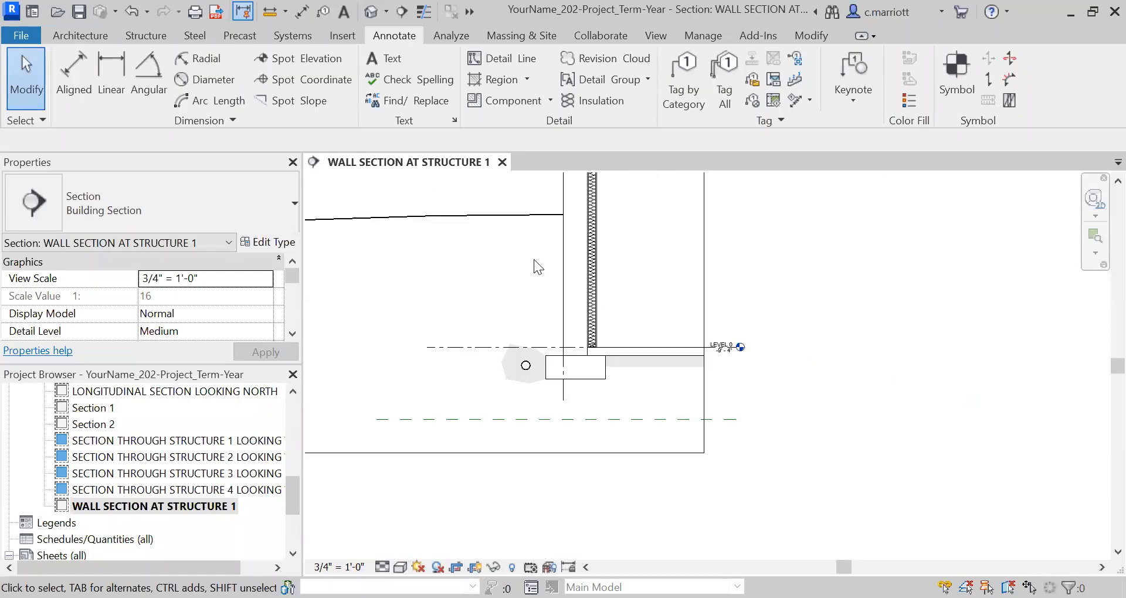
scroll(518, 229, up, 1)
middle_drag(530, 256, 467, 409)
scroll(524, 302, up, 5)
scroll(490, 265, down, 4)
middle_drag(499, 286, 482, 389)
scroll(480, 369, up, 3)
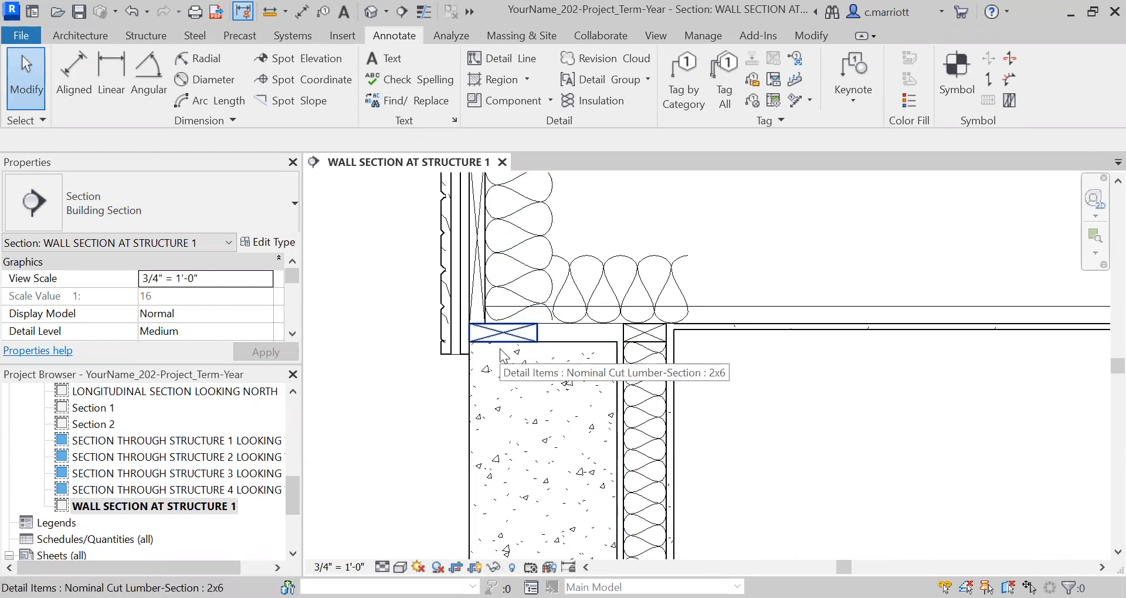
Search the Autodesk family library for "bolt" and load the Anchor Bolts Hook-Side detail item
click(340, 37)
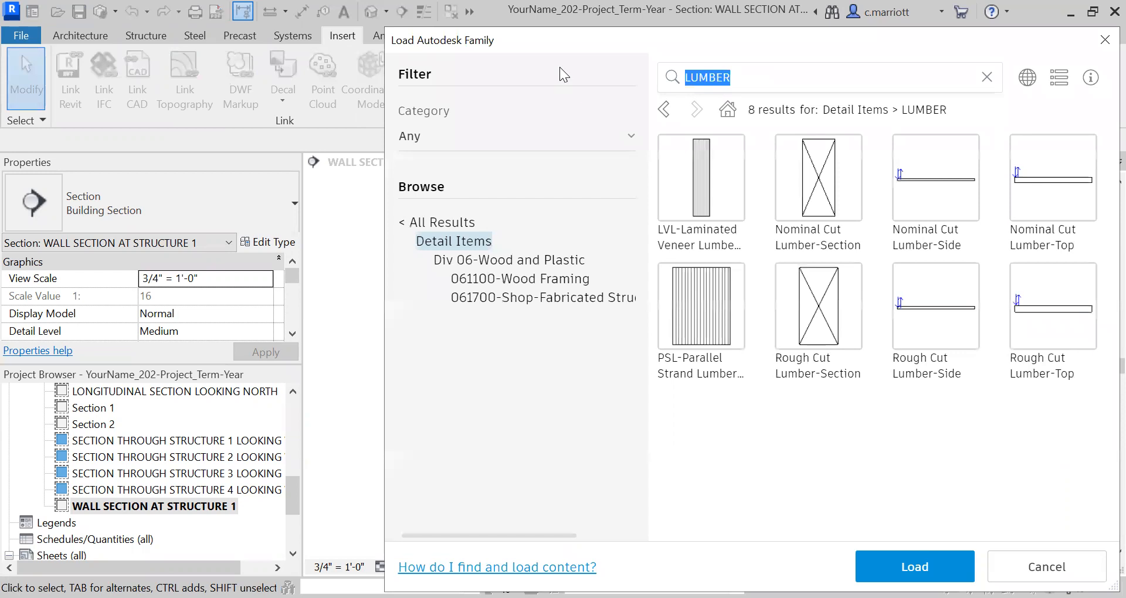
text(bolt)
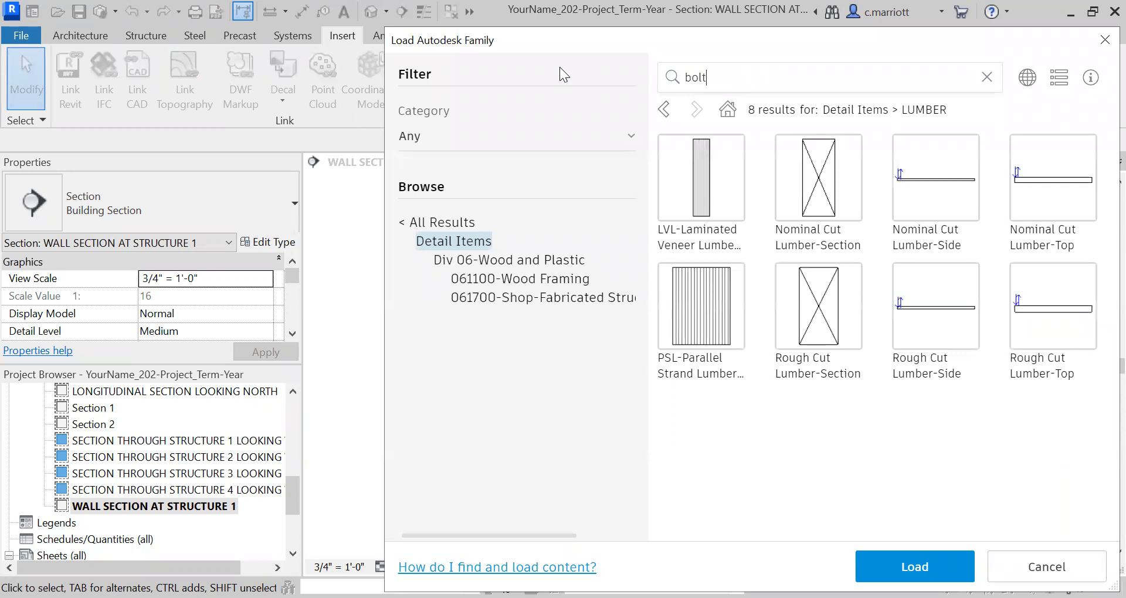
key(Return)
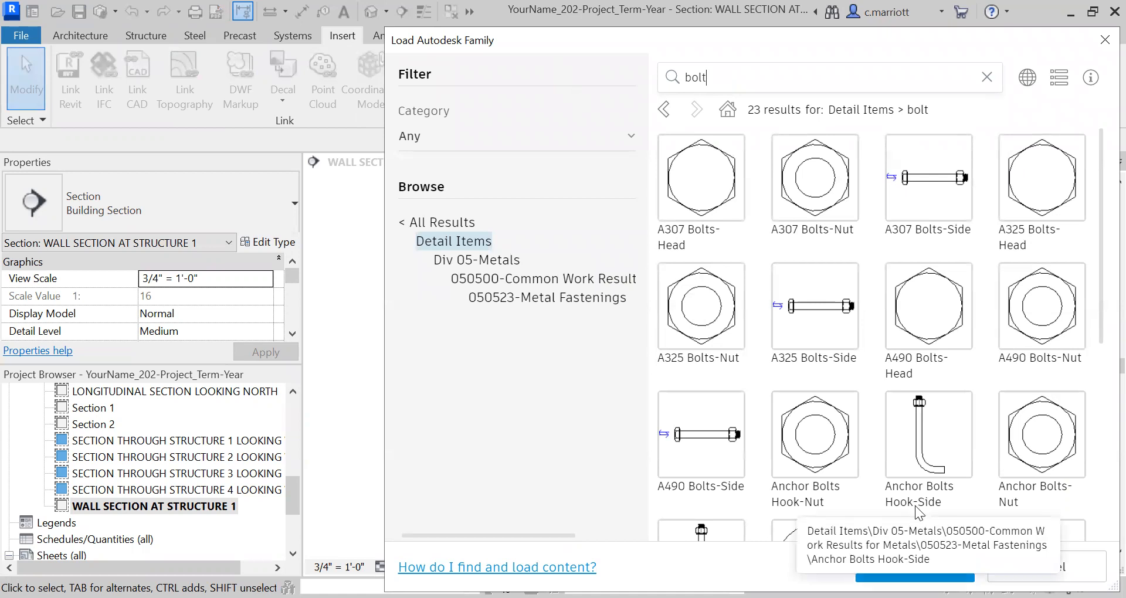
click(926, 456)
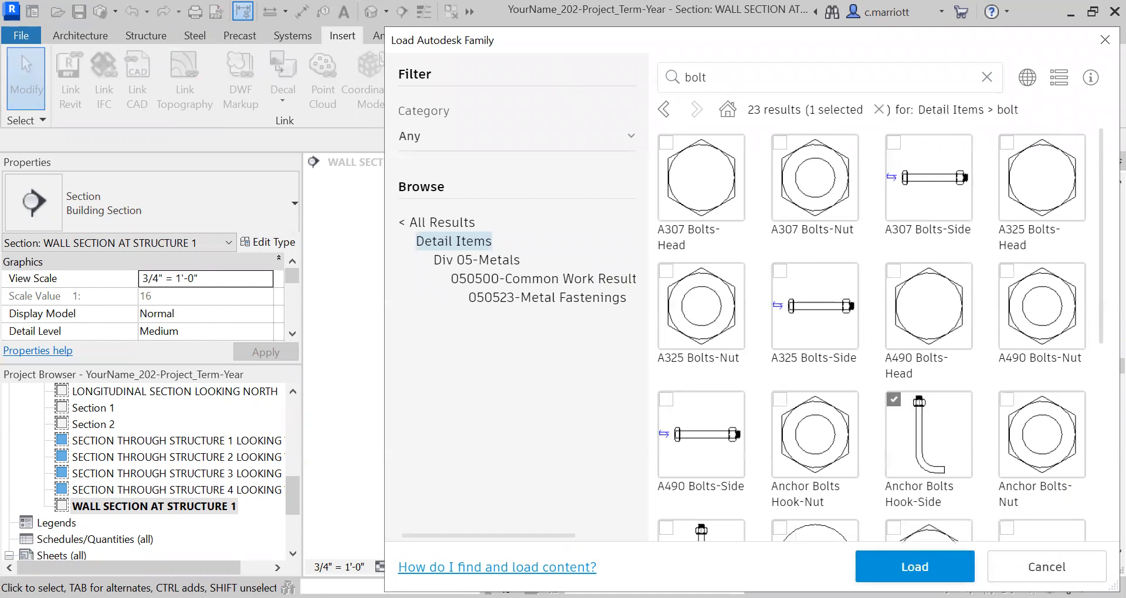
click(882, 556)
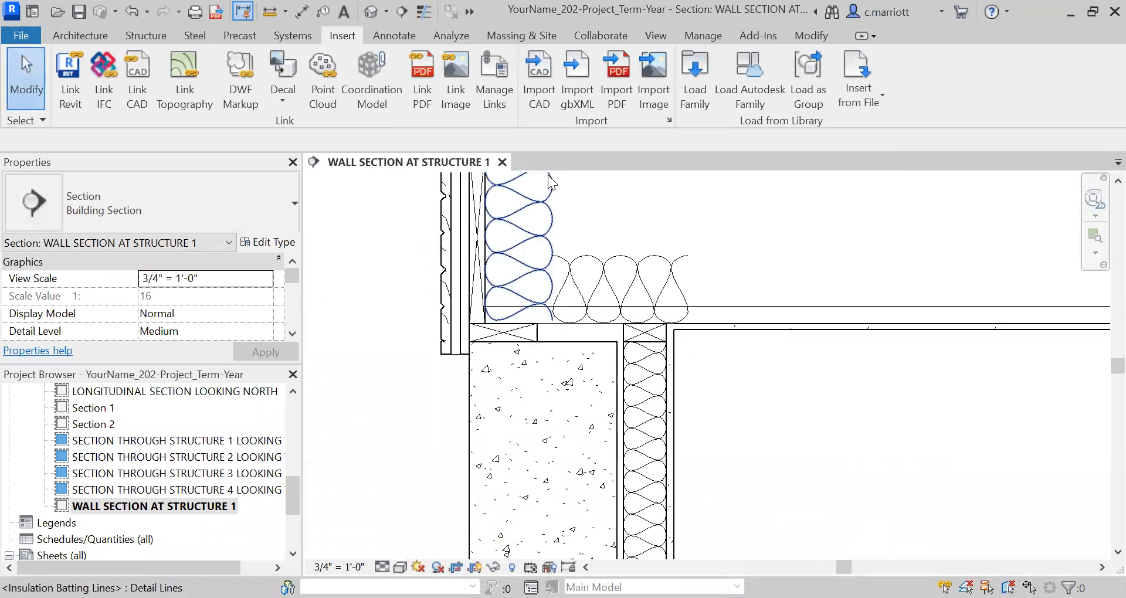
Place a 1 1/2" Anchor Bolts Hook-Side detail component at the midpoint of the sill plate on the foundation wall
click(384, 35)
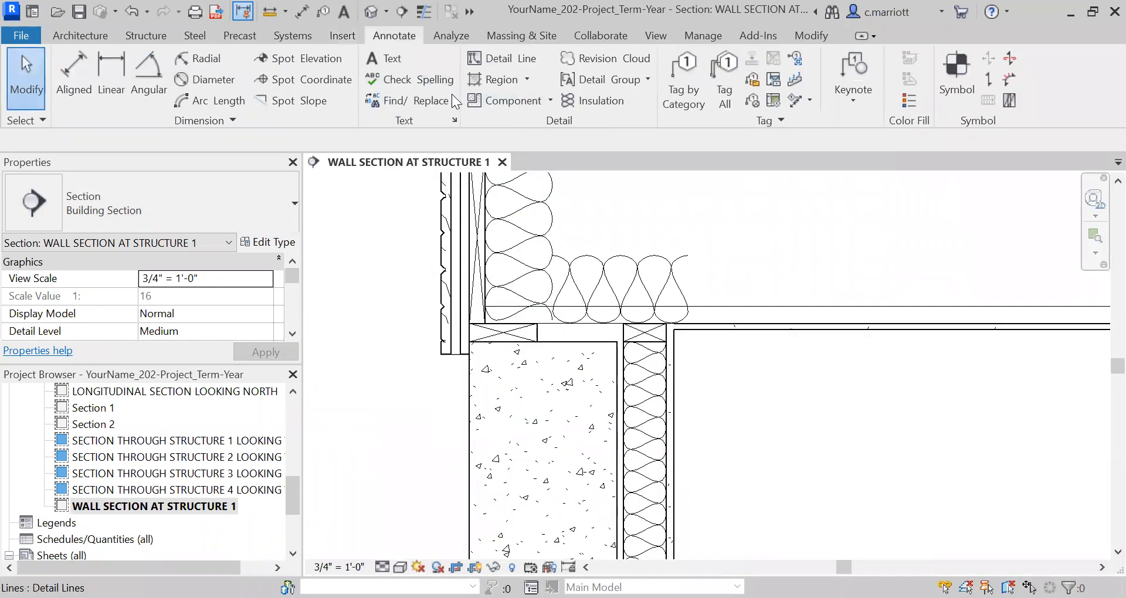
click(535, 100)
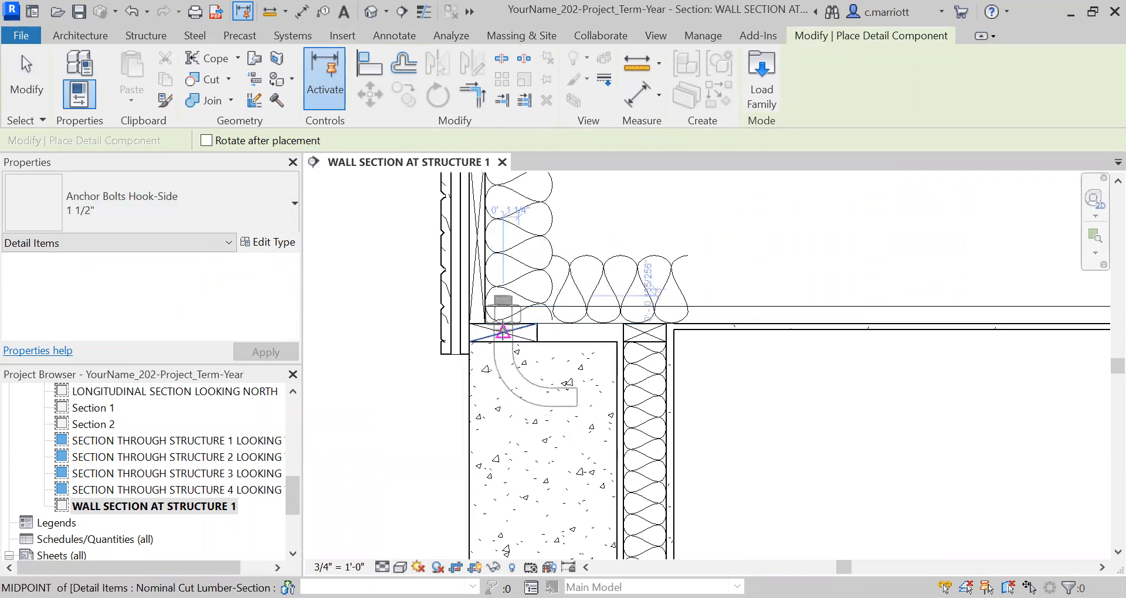
click(503, 330)
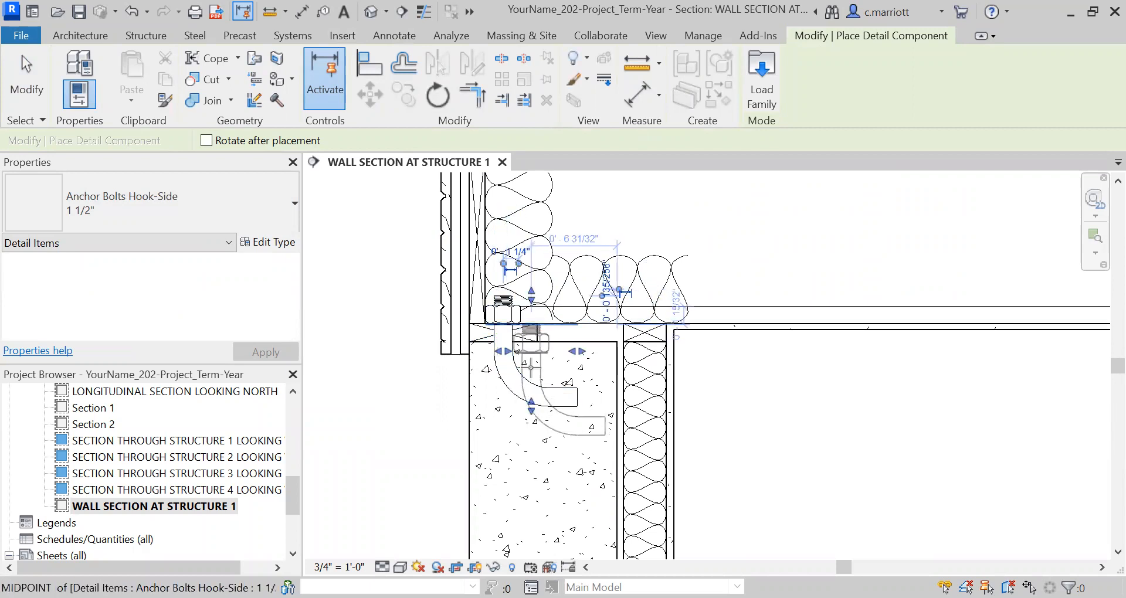
key(Escape)
key(Escape)
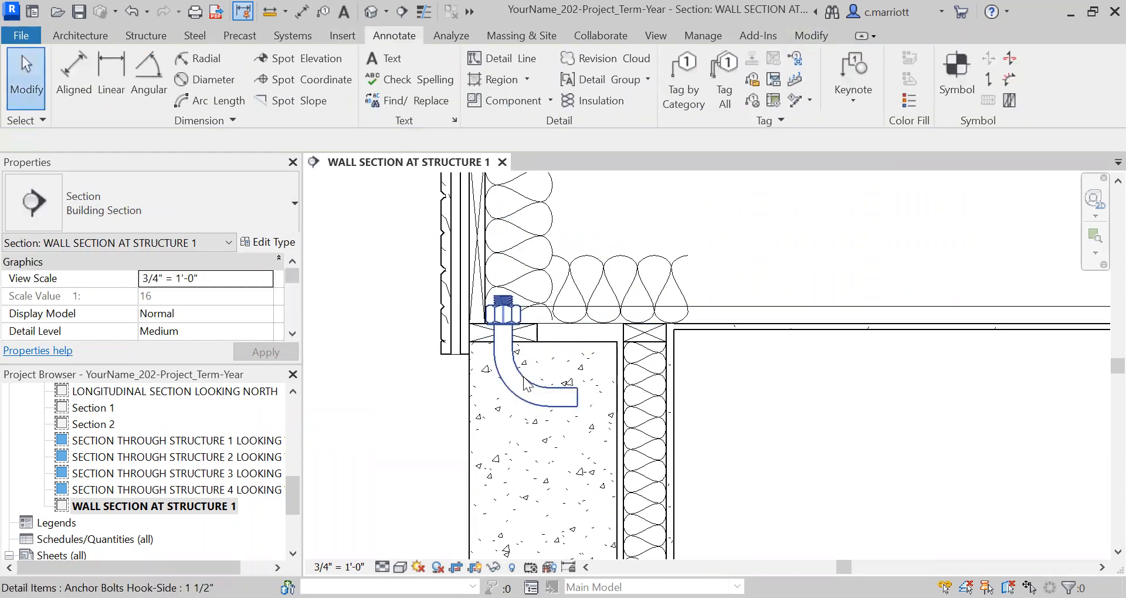
Set the placed anchor bolt's length to 15"
click(526, 385)
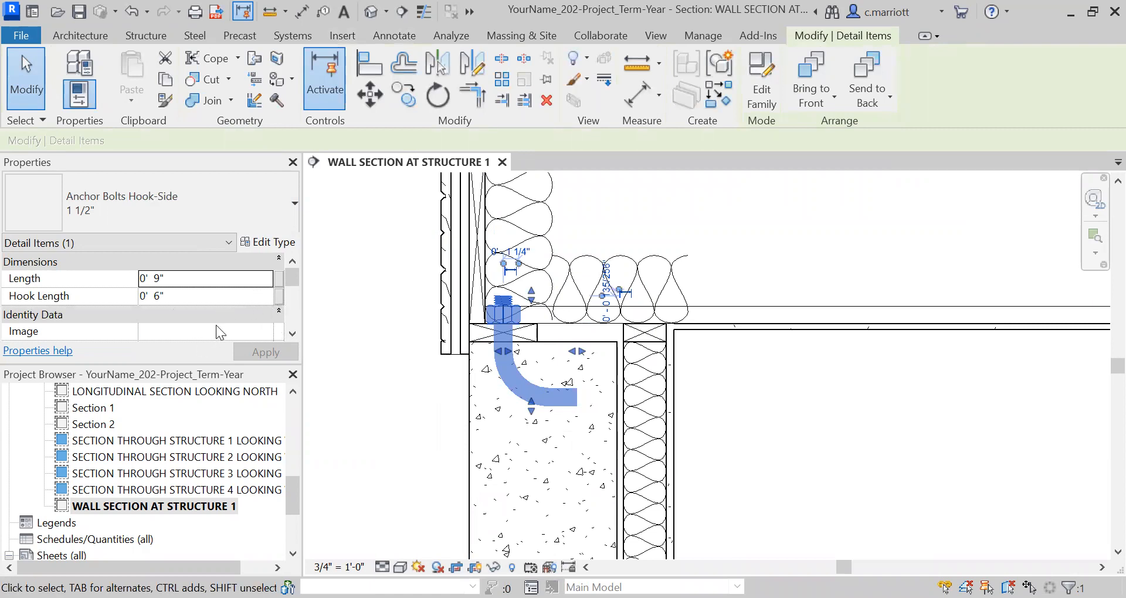
click(163, 294)
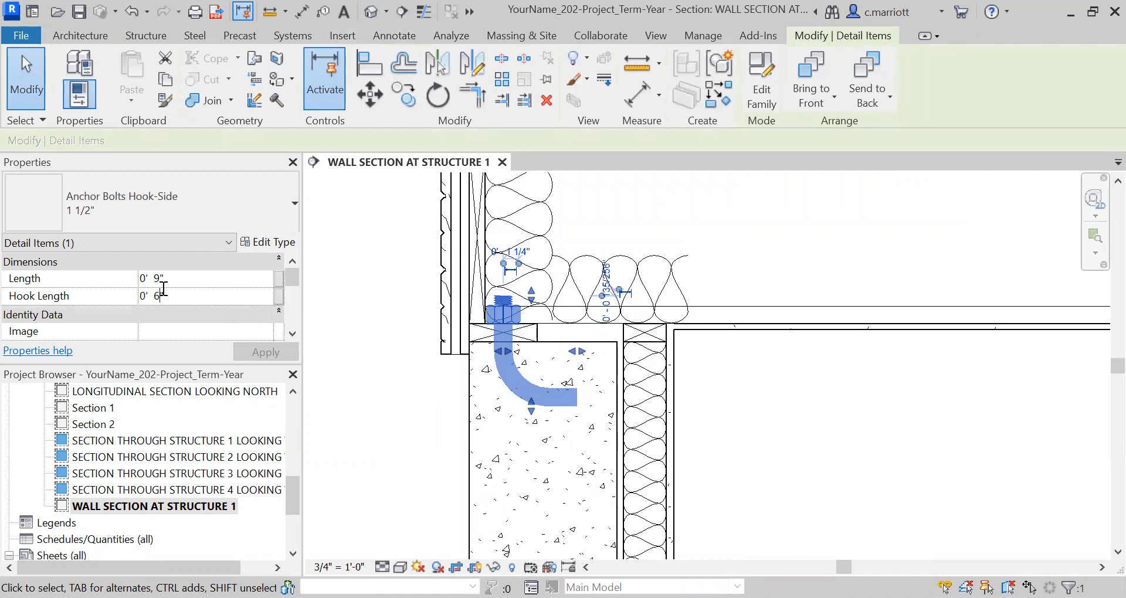
click(158, 277)
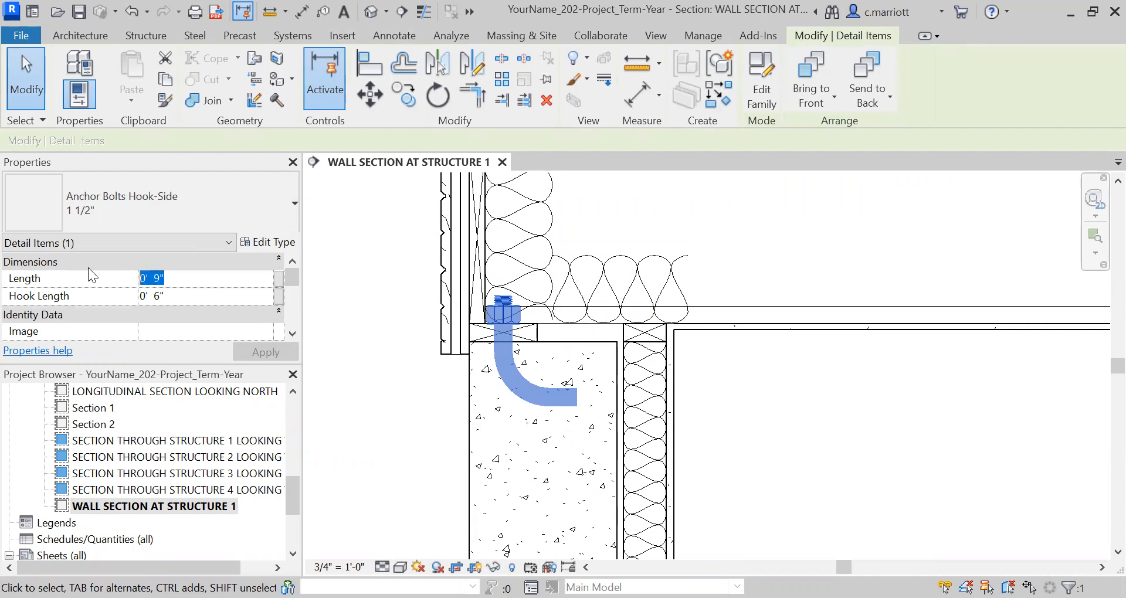
text(15")
key(Return)
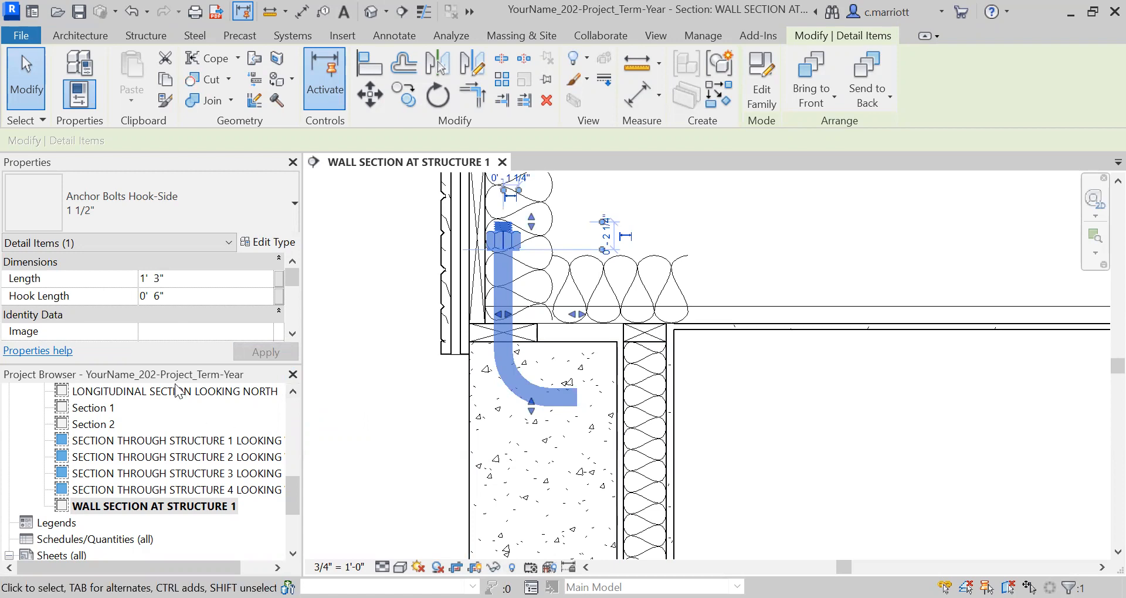
Duplicate the anchor bolt's type from its type properties and name the new type 3/4
click(292, 333)
click(293, 333)
click(292, 332)
click(292, 260)
click(292, 260)
click(292, 260)
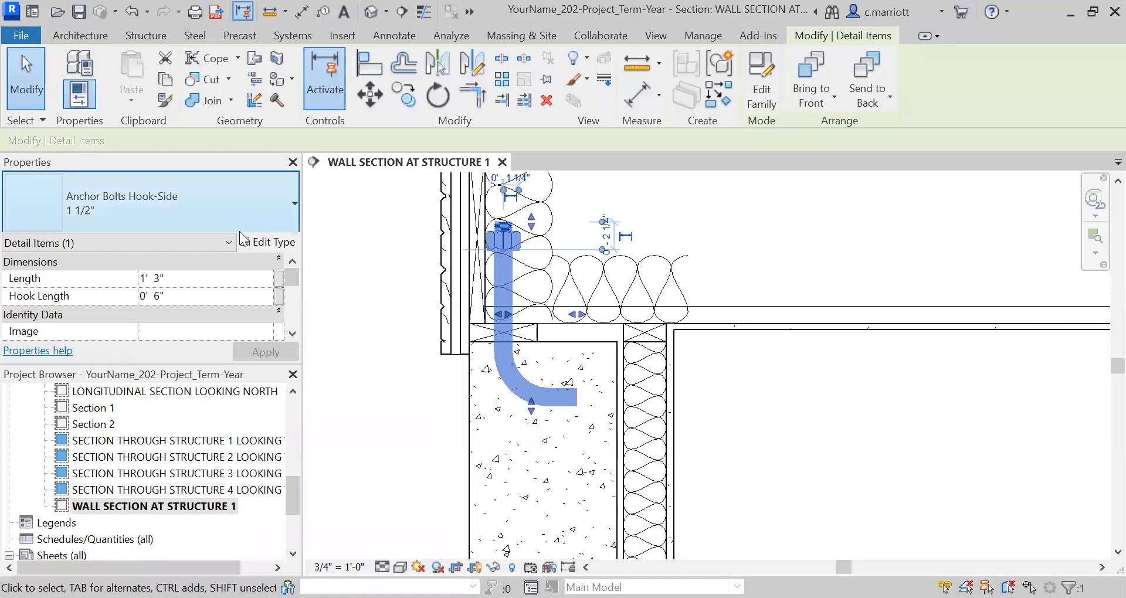
click(268, 242)
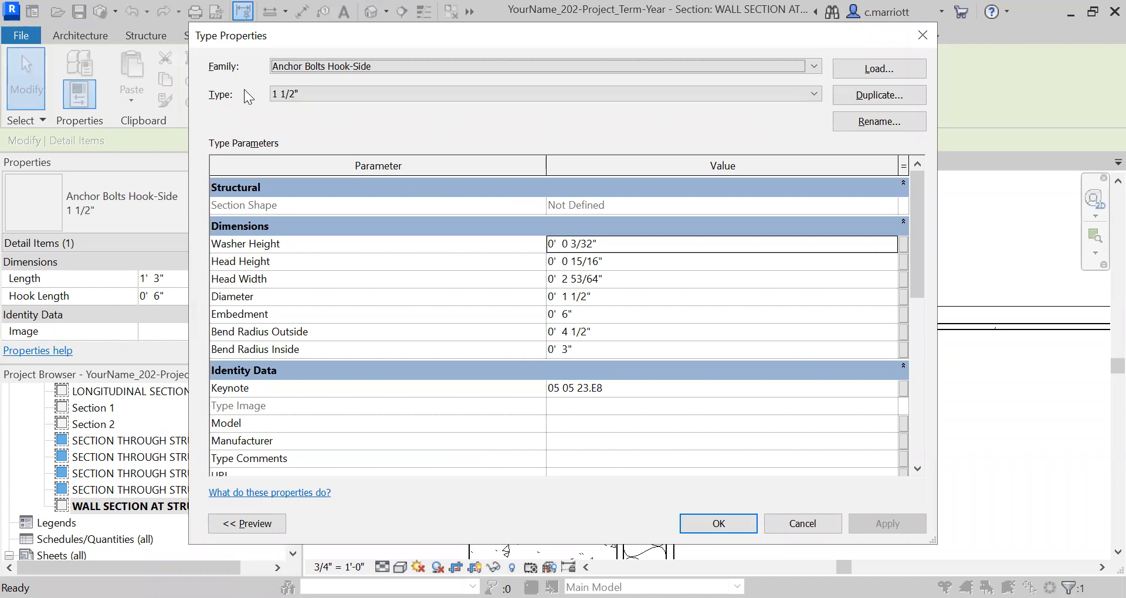
click(866, 98)
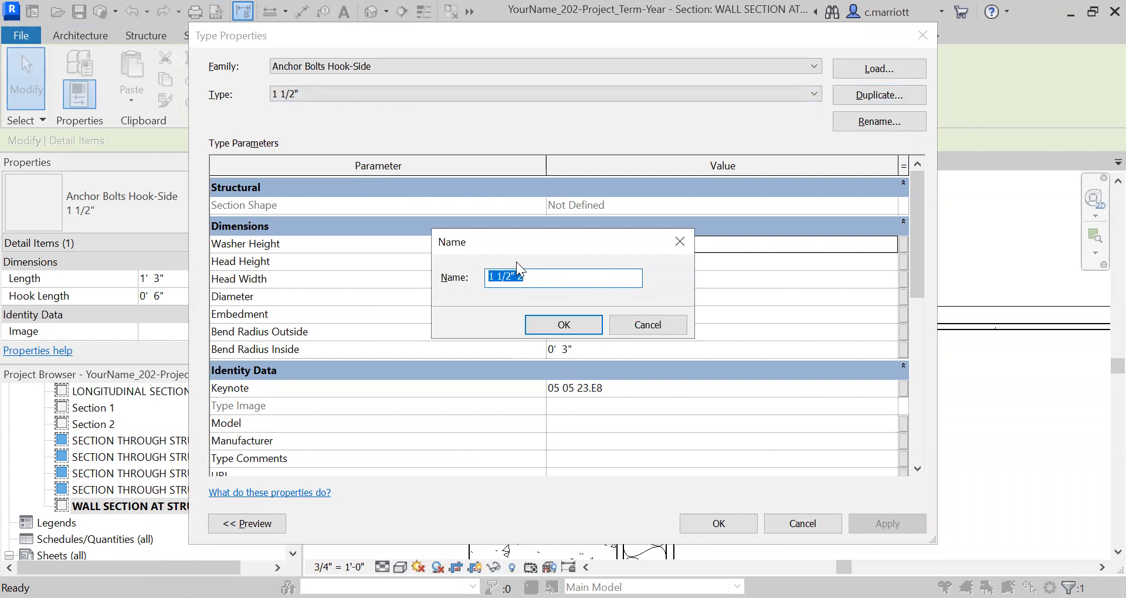
text(3/4)
click(567, 320)
Set the Diameter of the 3/4 anchor bolt type to 3/4" and apply it
click(580, 297)
click(588, 298)
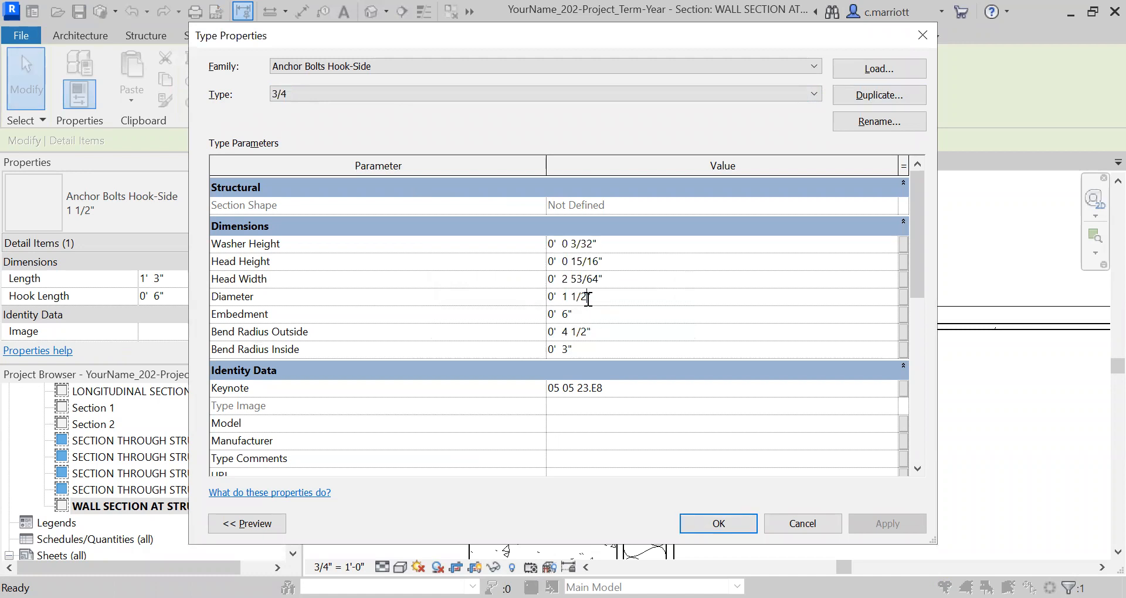
key(BackSpace)
key(BackSpace)
key(BackSpace)
key(BackSpace)
key(BackSpace)
text(3/4)
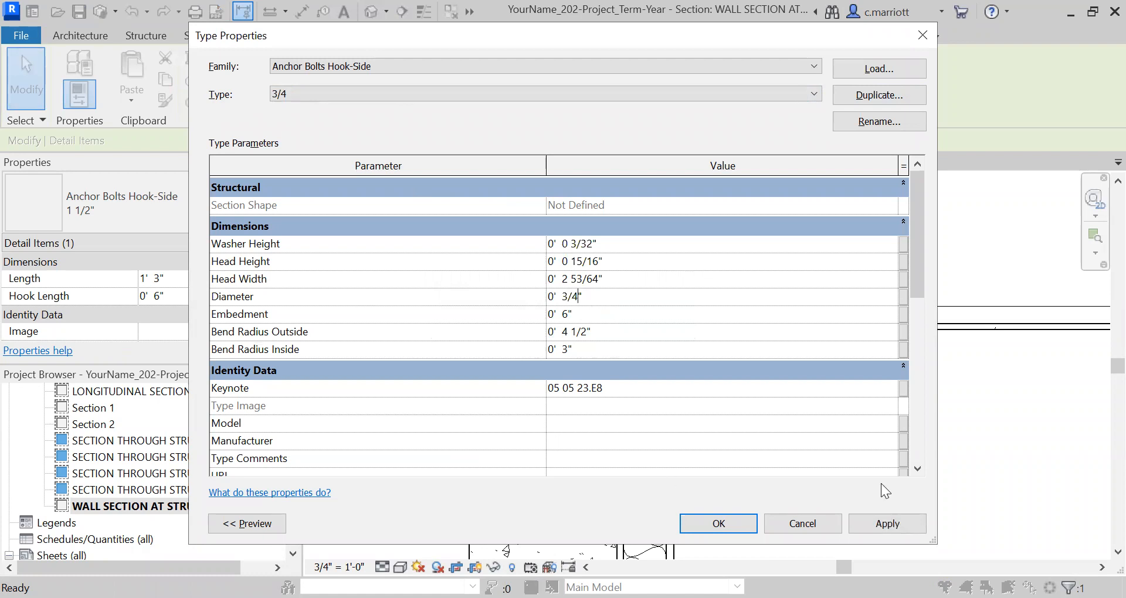
click(888, 524)
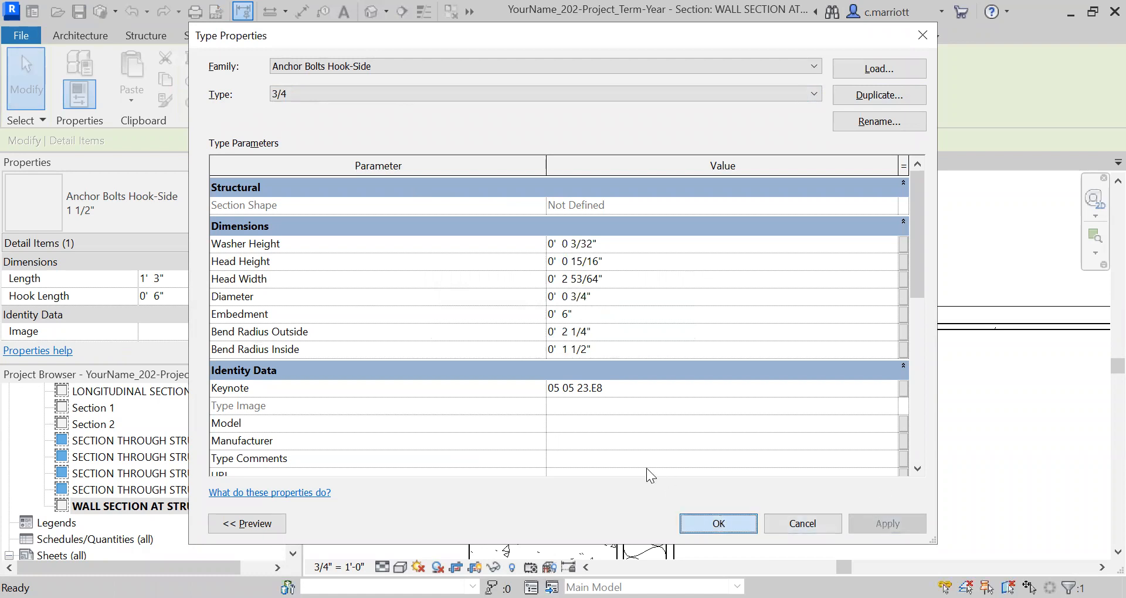
key(Return)
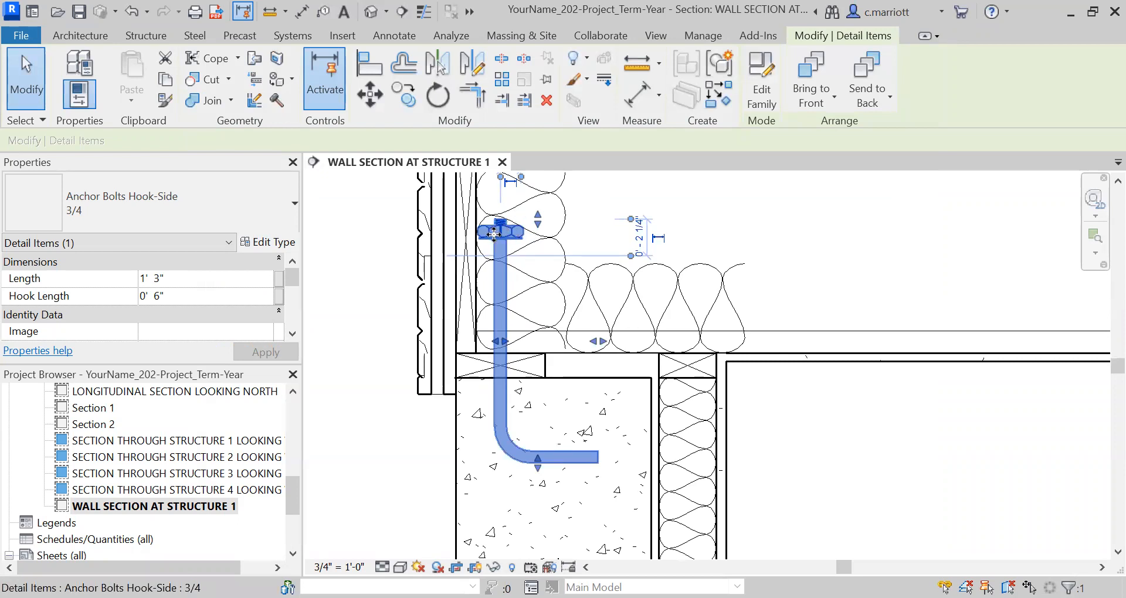
Set the Head Width of the 3/4 anchor bolt type to 1 1/2"
scroll(494, 235, up, 4)
scroll(512, 252, down, 2)
middle_drag(503, 312, 473, 371)
click(278, 244)
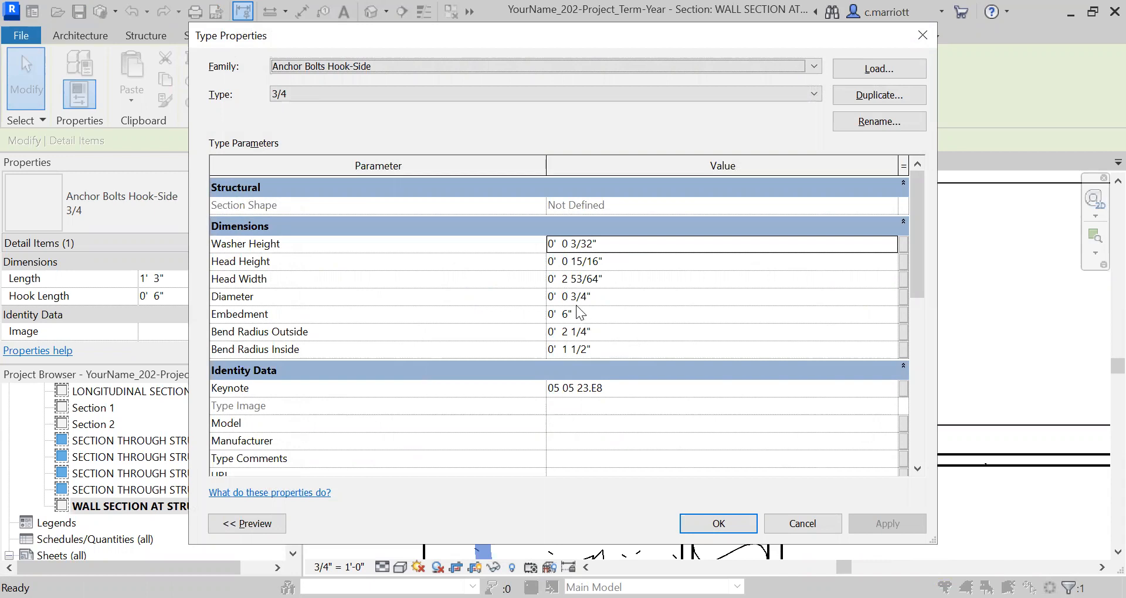
click(593, 282)
drag(611, 284, 543, 282)
text(0' 1 1/2")
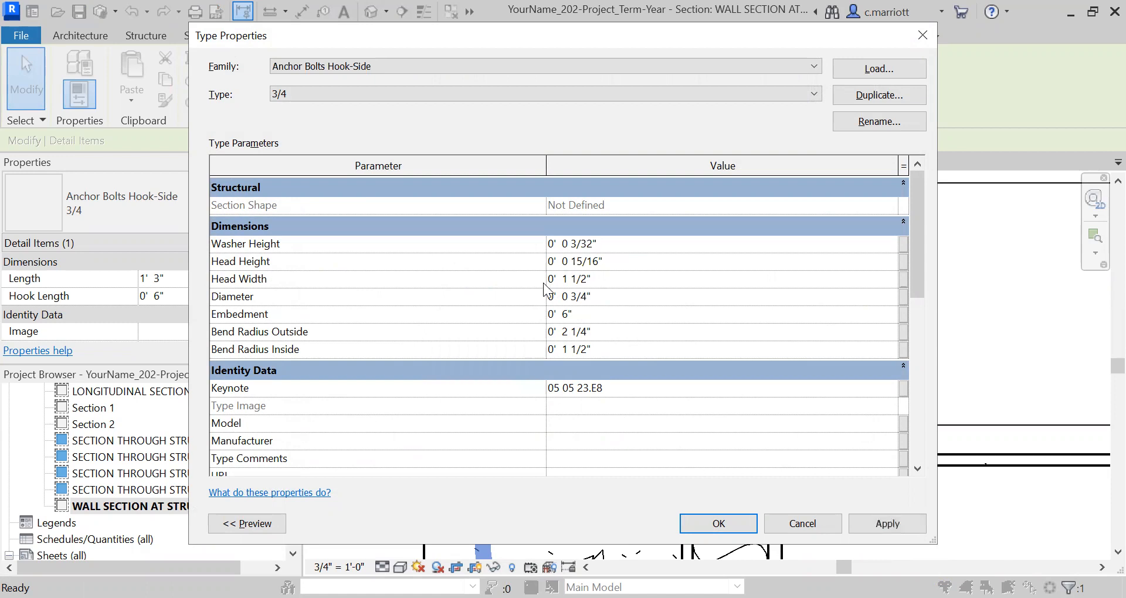
click(902, 524)
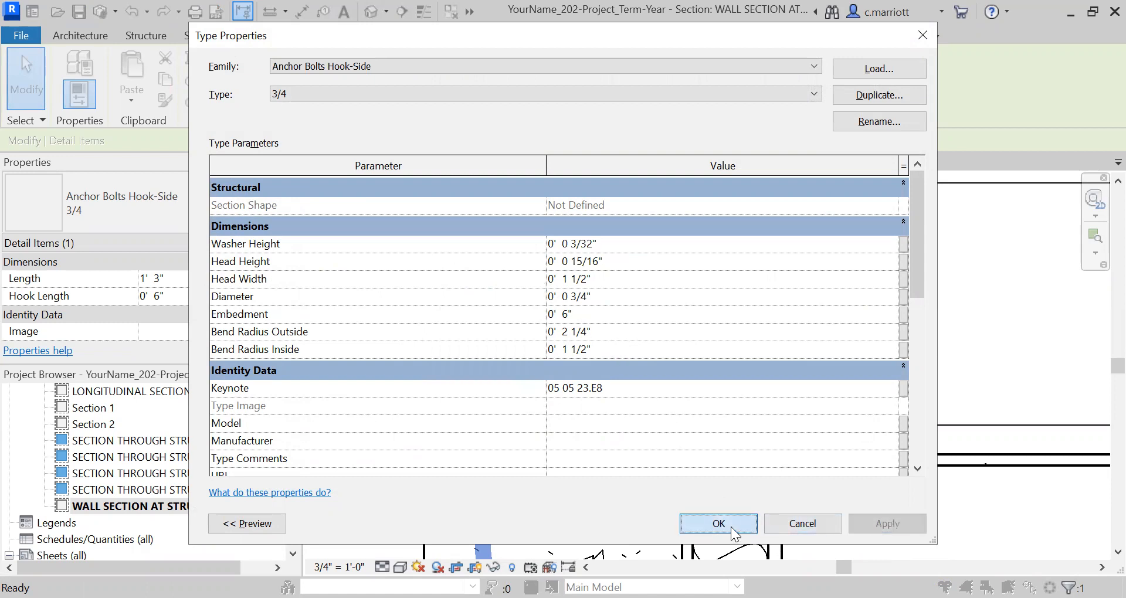
click(719, 524)
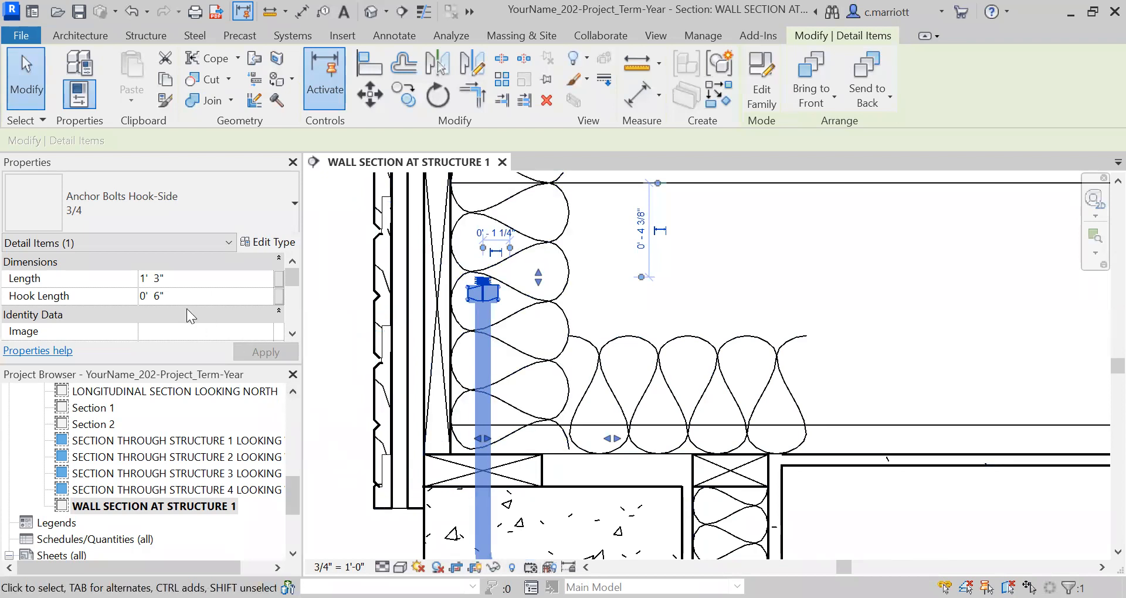
Set the Head Width of the 3/4 anchor bolt type to 1 3/4"
click(264, 243)
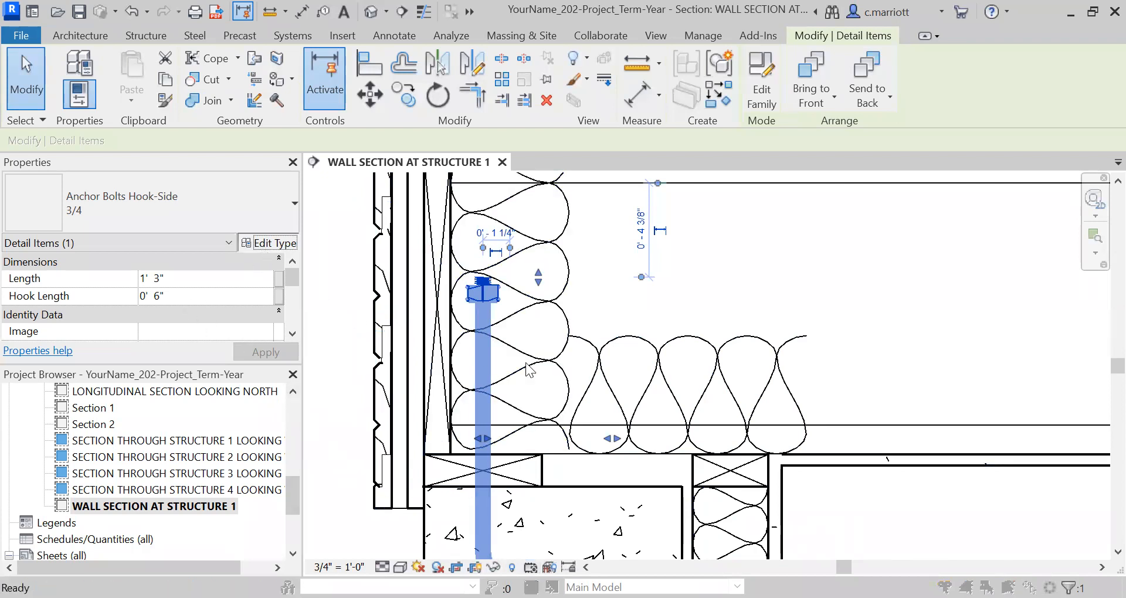
click(581, 279)
mouse_move(595, 281)
mouse_down()
mouse_move(567, 279)
mouse_move(576, 283)
mouse_up()
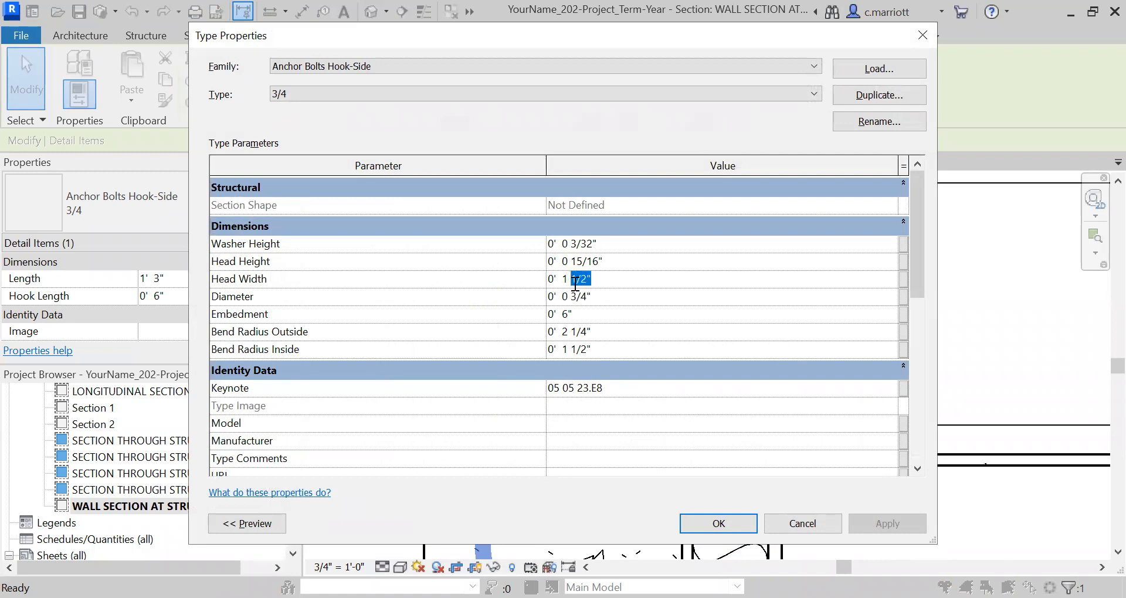
text(3/4)
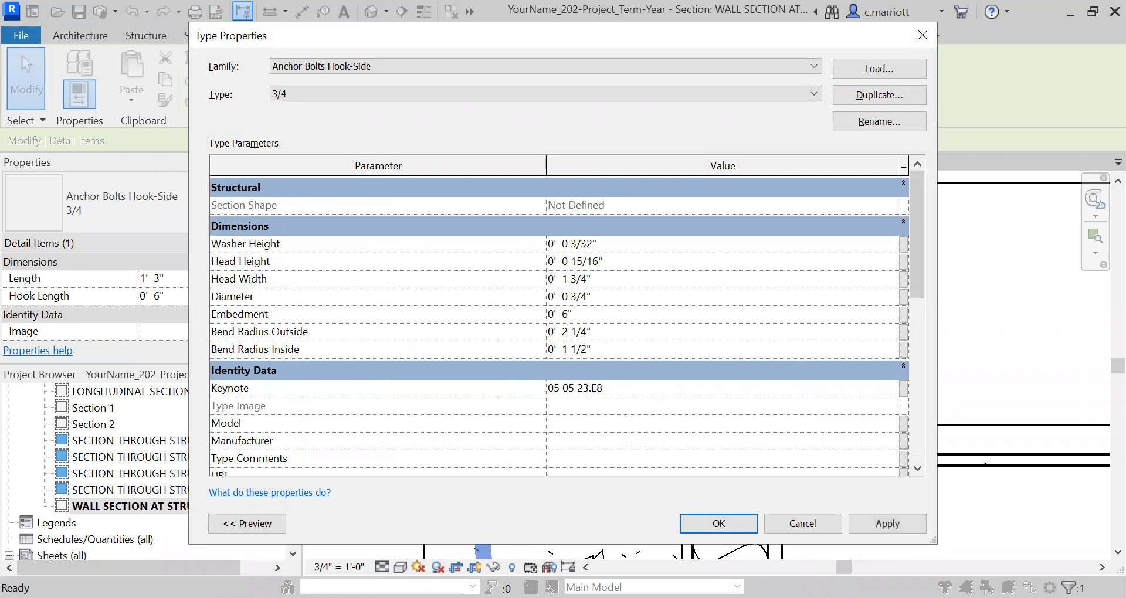
click(887, 524)
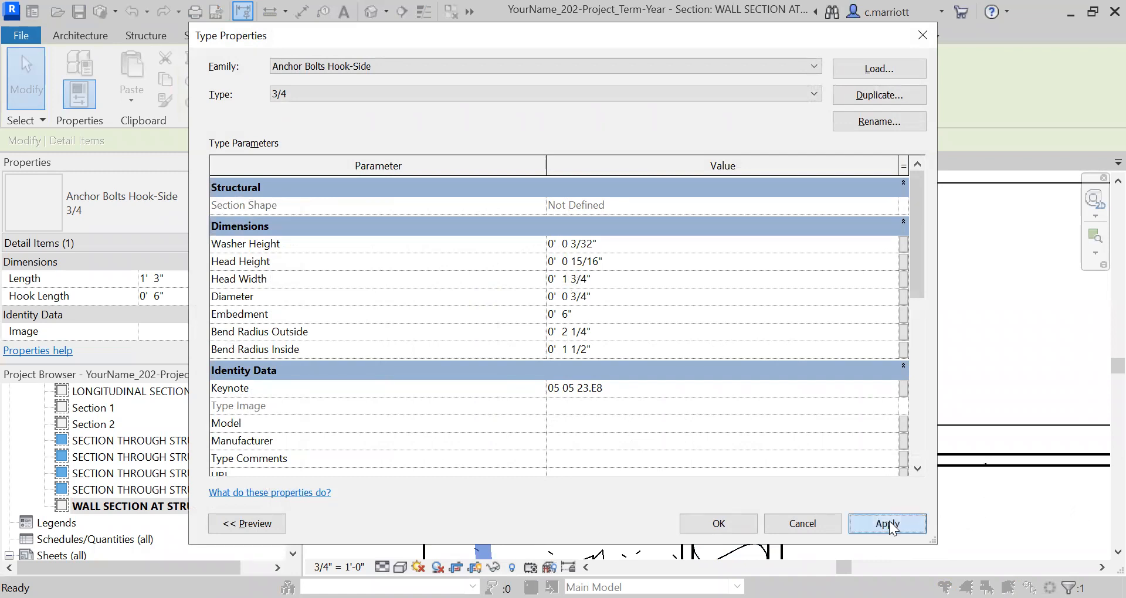
click(713, 523)
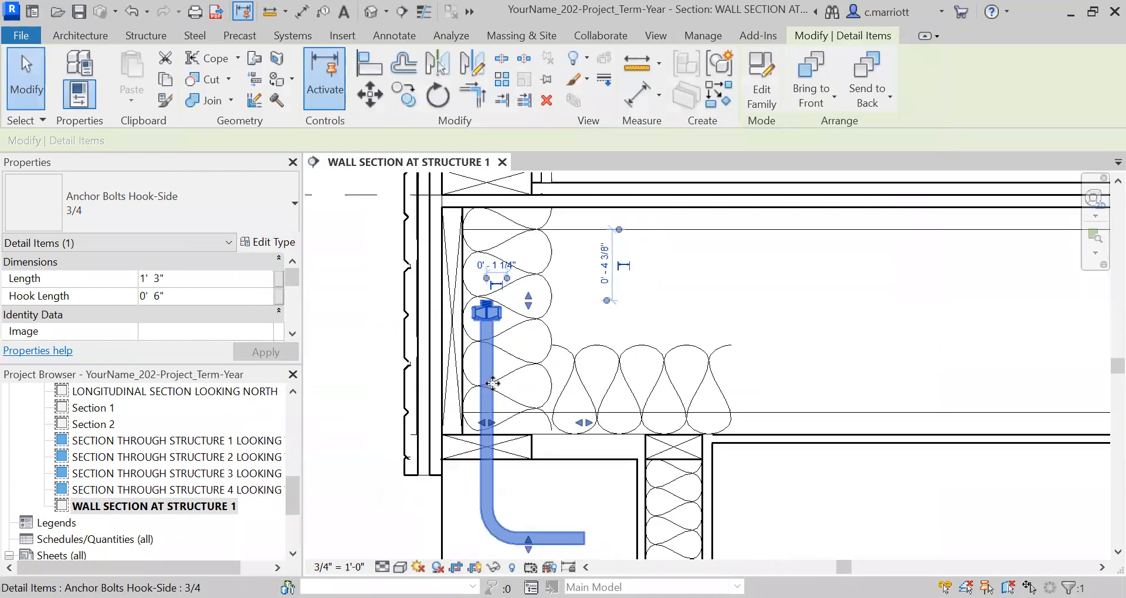
Move the anchor bolt straight down from the underside of its head to the top of the sill plate
middle_drag(492, 384, 519, 233)
middle_drag(552, 357, 579, 463)
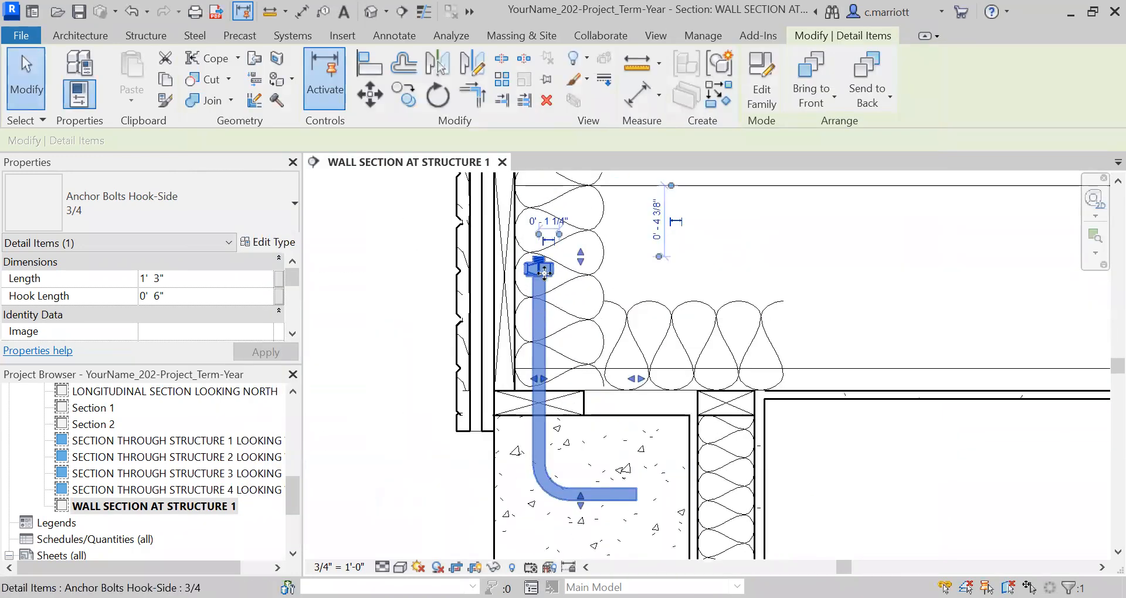
scroll(556, 295, up, 1)
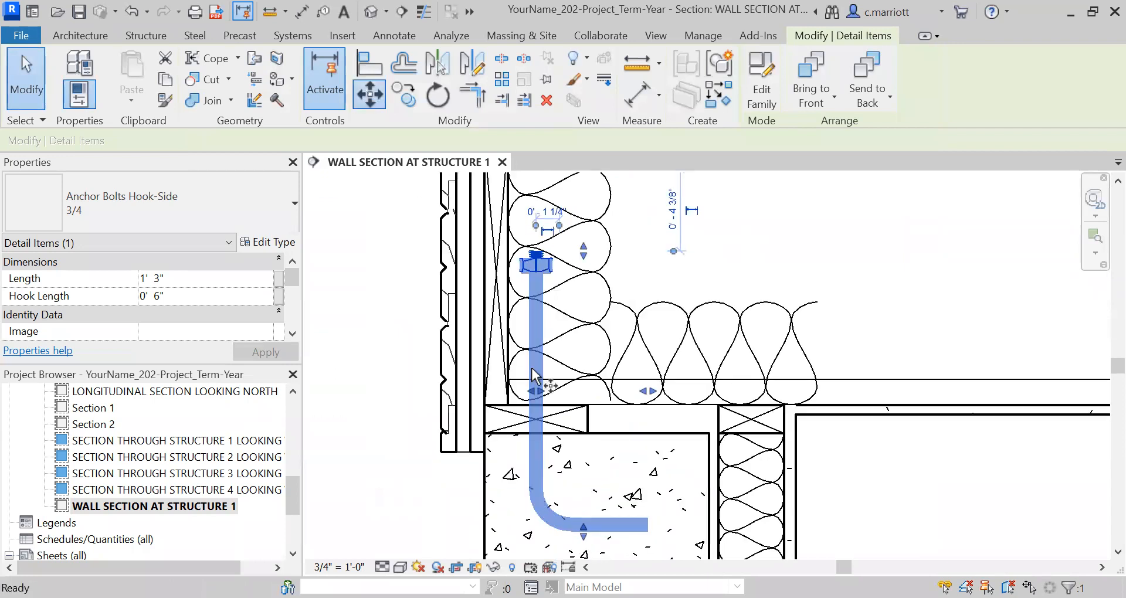
click(536, 274)
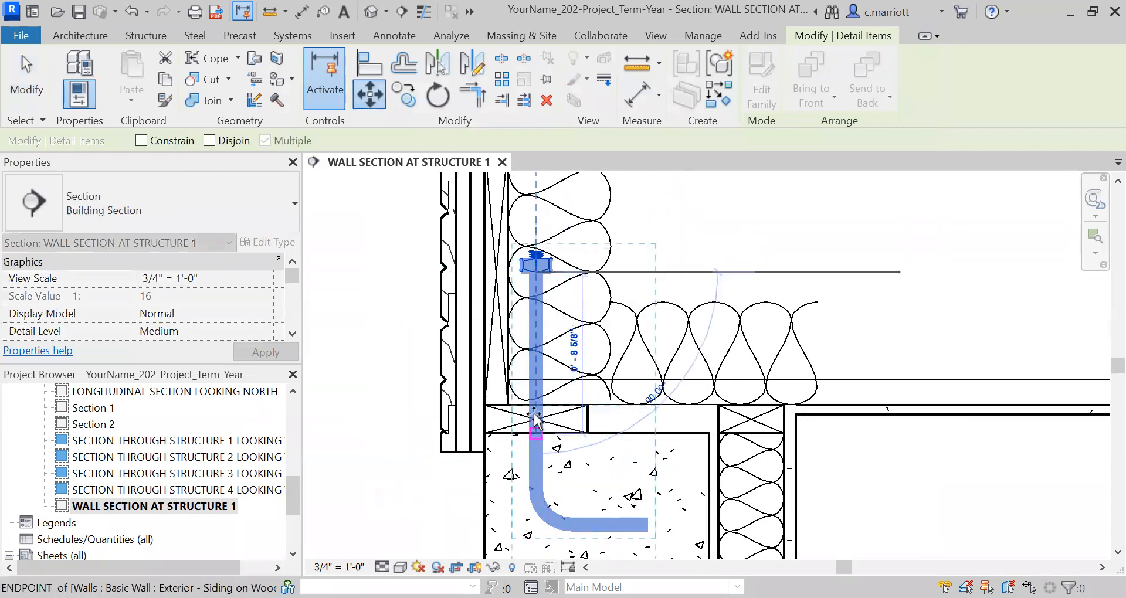
click(536, 404)
key(Escape)
scroll(573, 481, down, 1)
scroll(573, 480, down, 2)
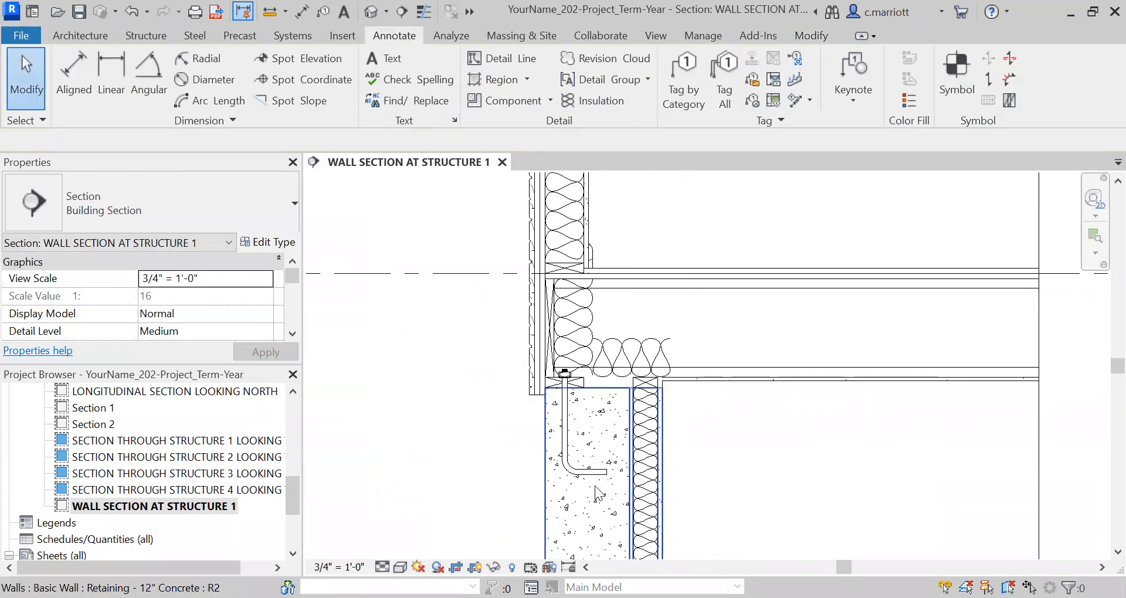
scroll(595, 486, up, 3)
scroll(574, 473, down, 2)
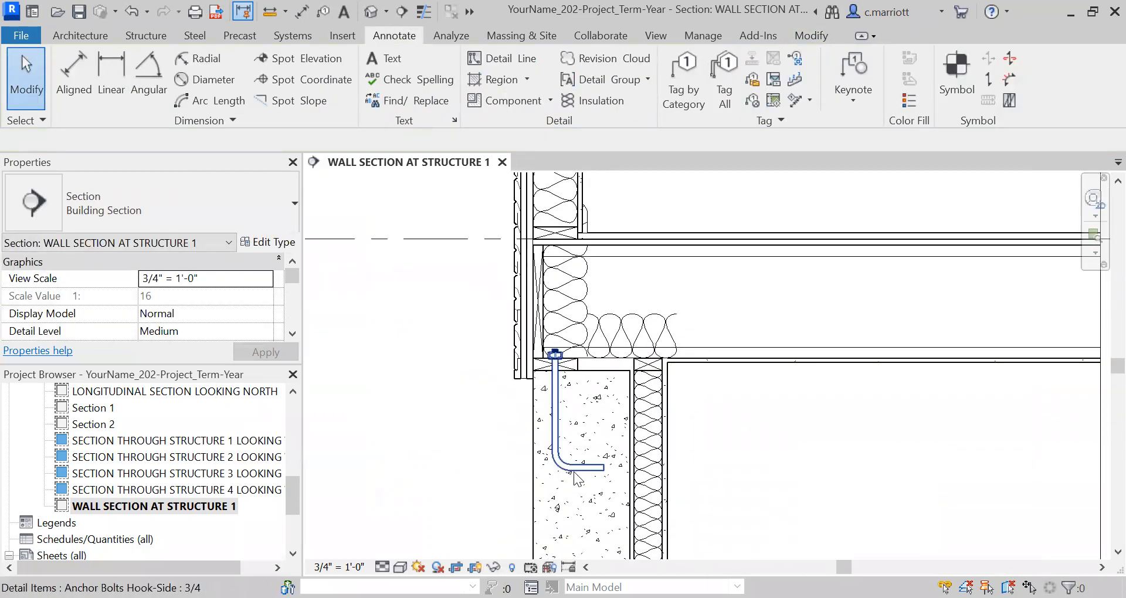
scroll(559, 461, down, 1)
middle_drag(564, 450, 522, 446)
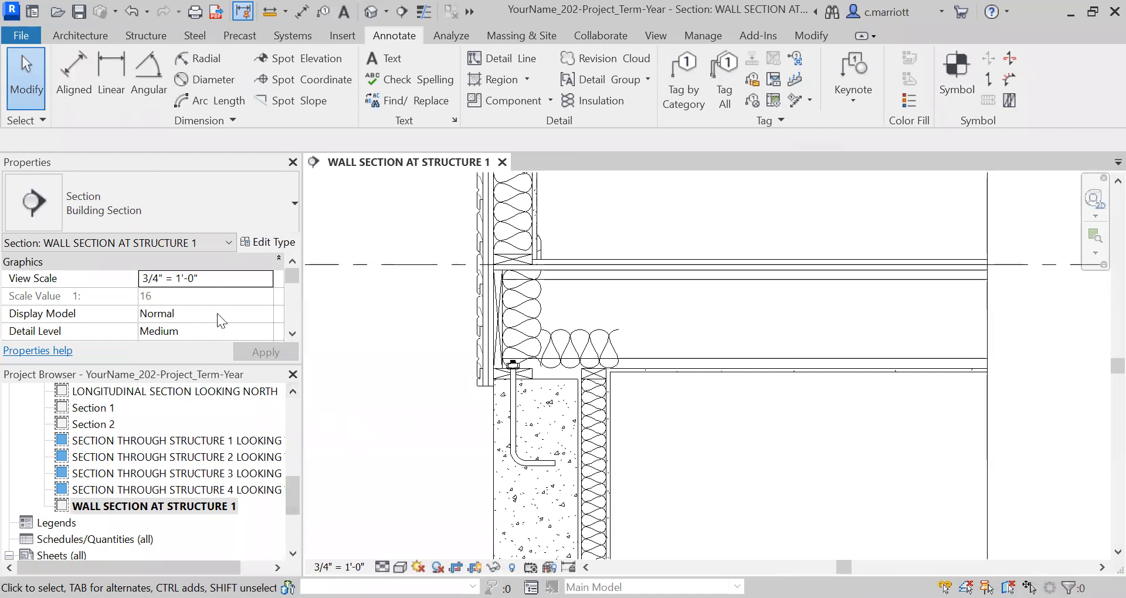
Set the placed anchor bolt's Hook Length to 4"
click(266, 242)
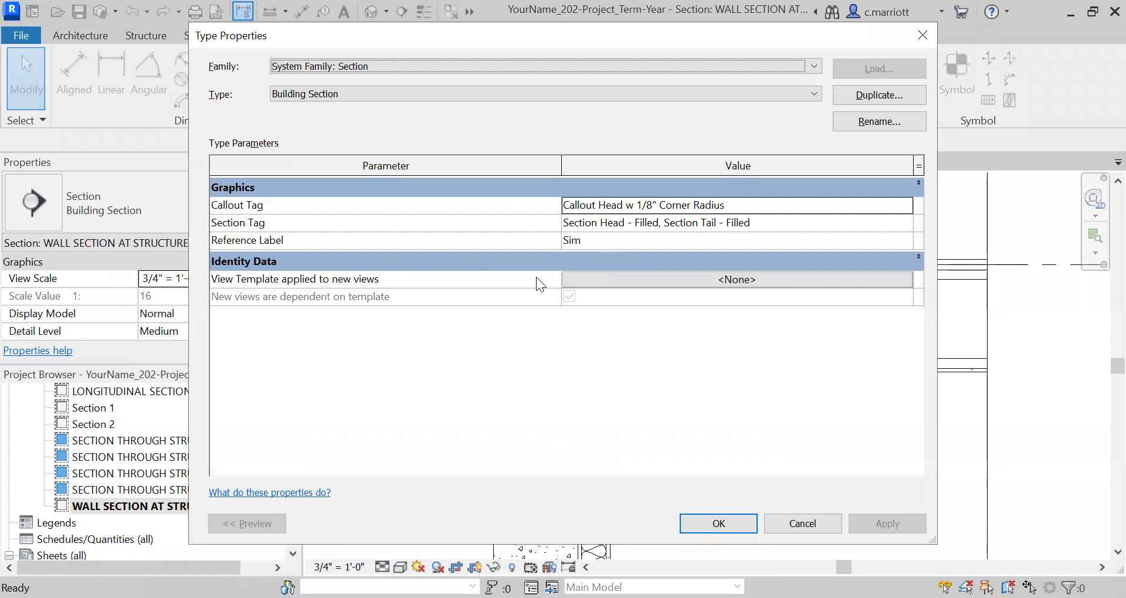
key(Escape)
click(514, 398)
click(265, 243)
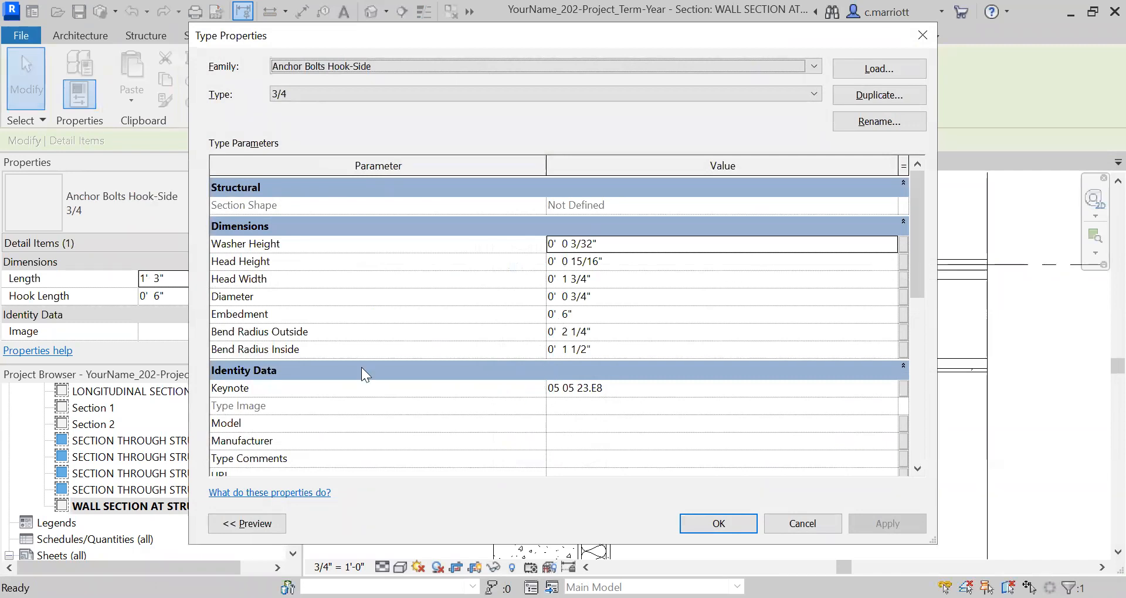
key(Escape)
click(160, 298)
key(BackSpace)
text(4)
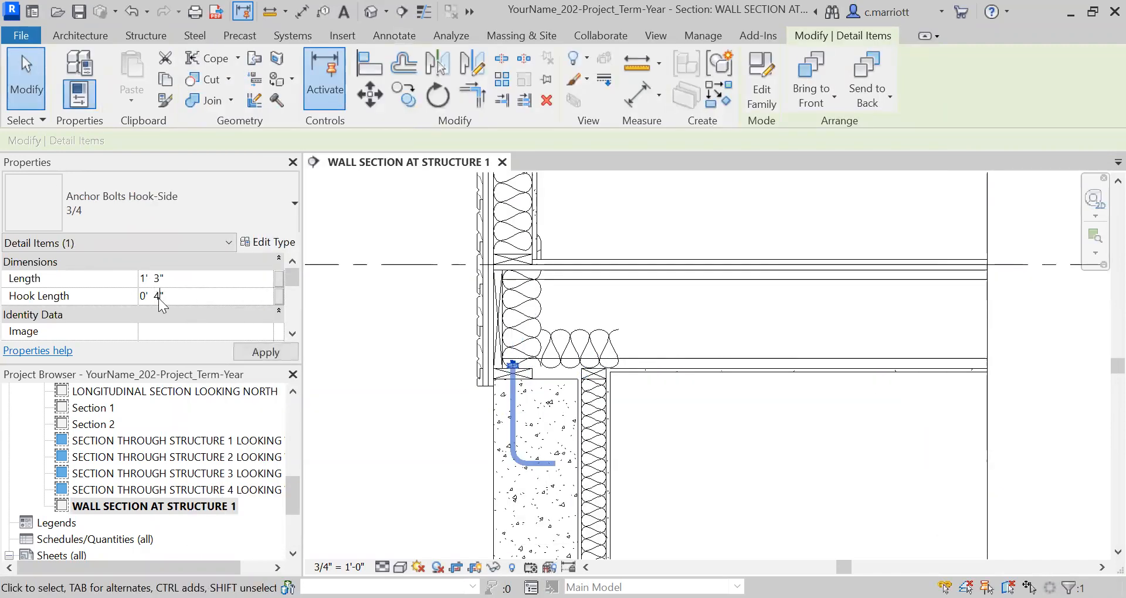
click(256, 352)
click(402, 516)
Draw a vertical Thin-Medium detail line about 4 1/2" long into the footing from the midpoint of the foundation wall's base
scroll(507, 485, down, 4)
scroll(518, 461, down, 1)
middle_drag(520, 472, 504, 387)
scroll(505, 387, down, 3)
mouse_move(500, 474)
middle_down()
mouse_move(474, 363)
mouse_move(485, 402)
mouse_move(508, 409)
middle_up()
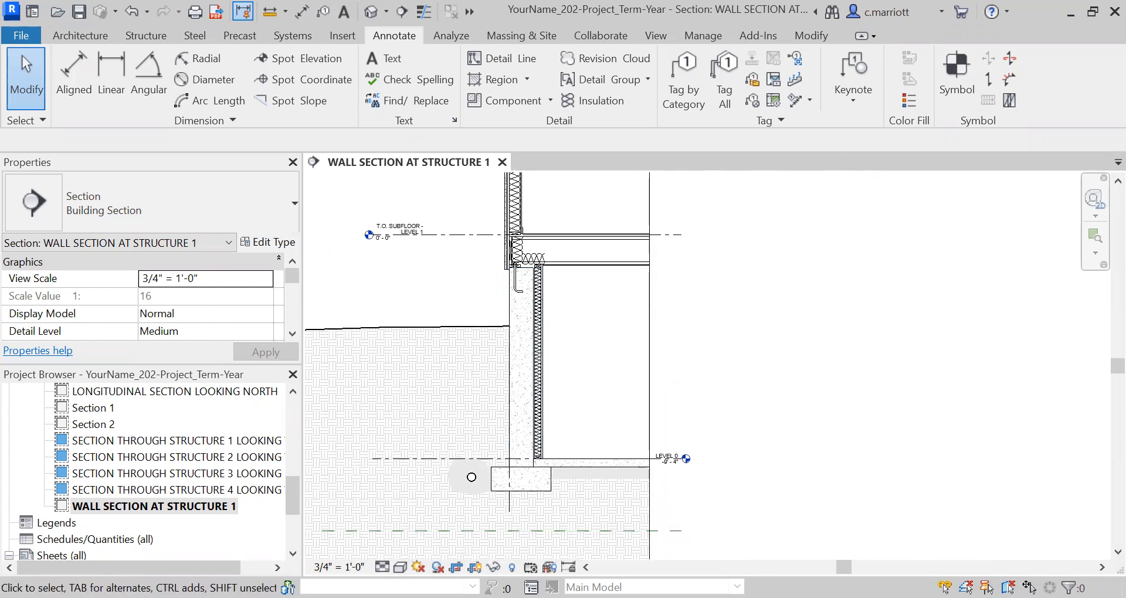
click(1096, 201)
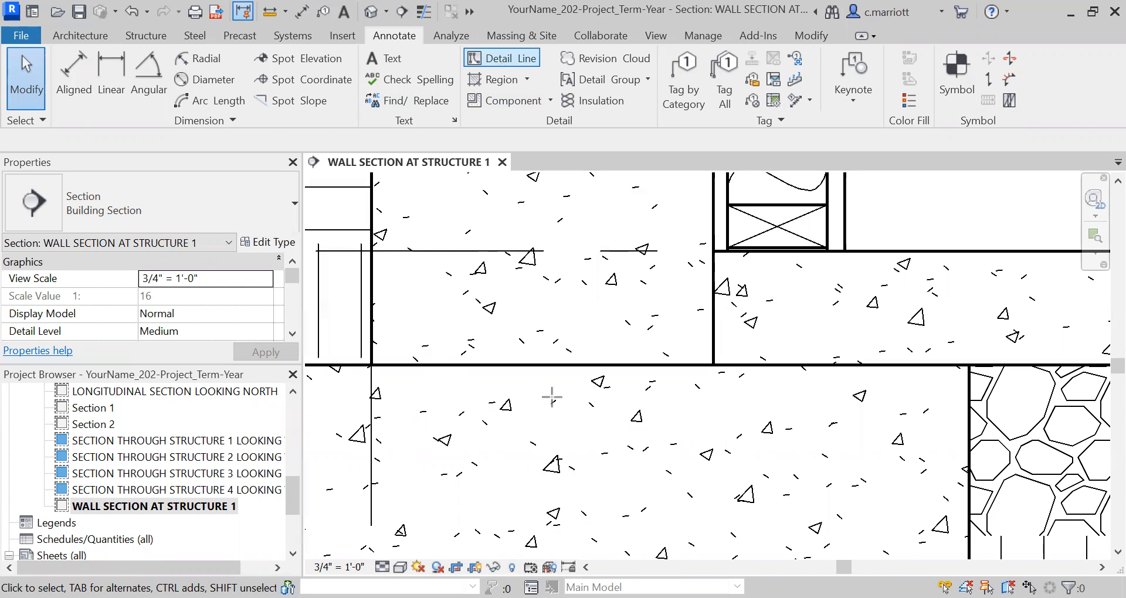
click(542, 364)
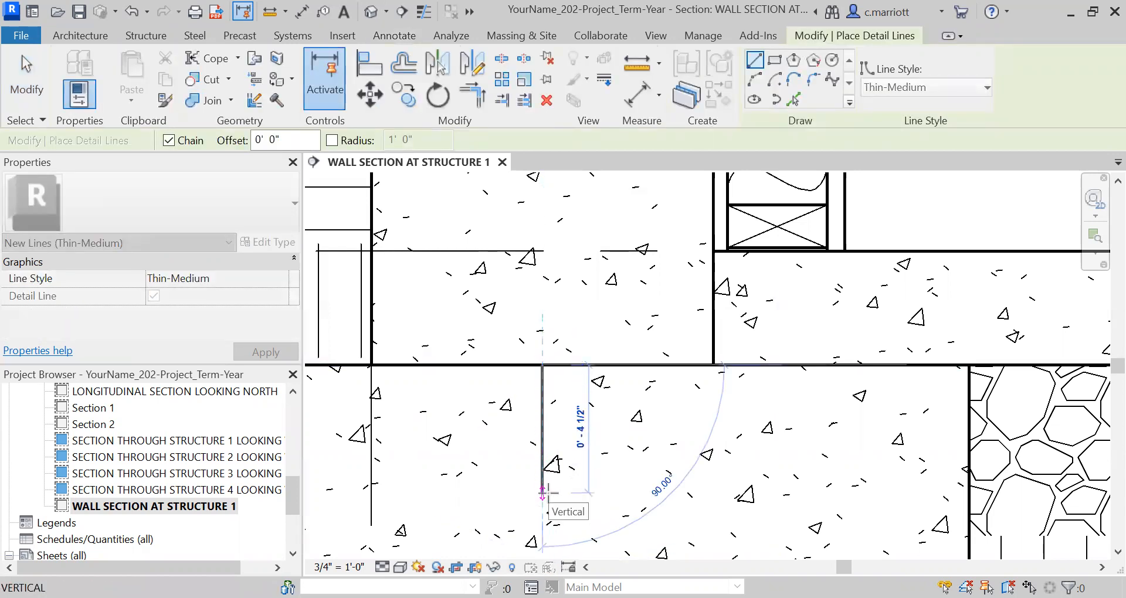
click(542, 493)
key(Escape)
key(Escape)
Copy the vertical detail line in the footing 2" to each side of itself
click(542, 434)
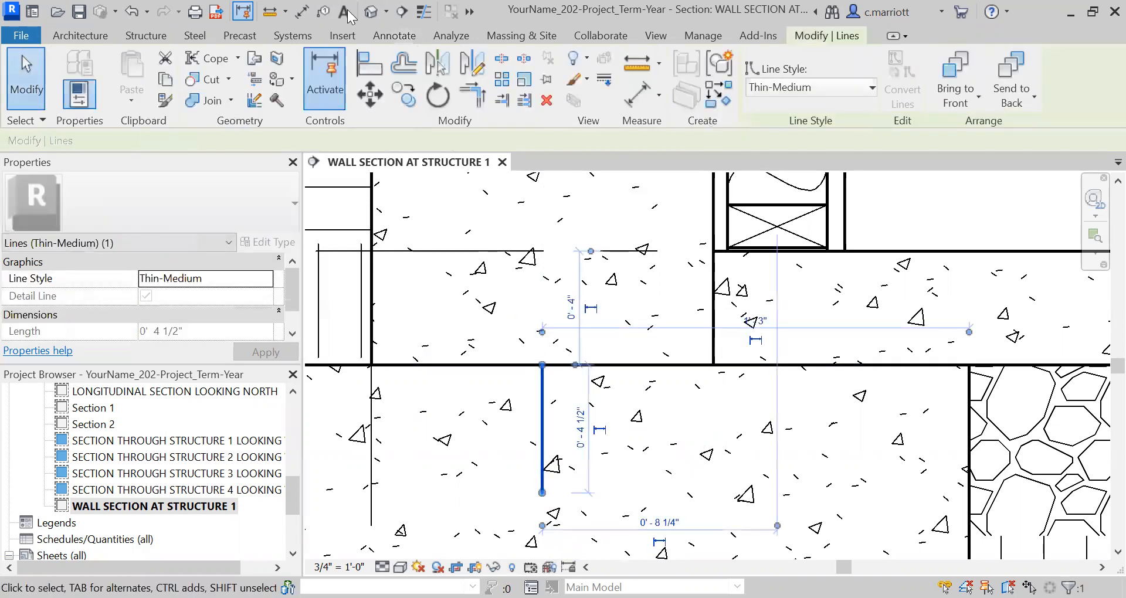
click(404, 94)
click(416, 302)
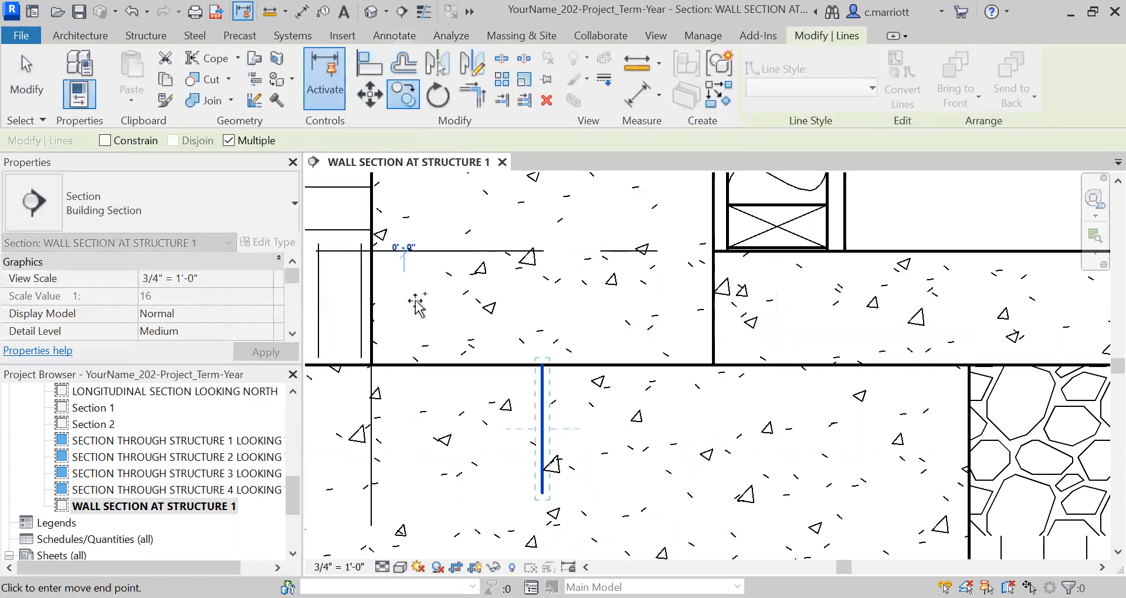
text(2)
key(Return)
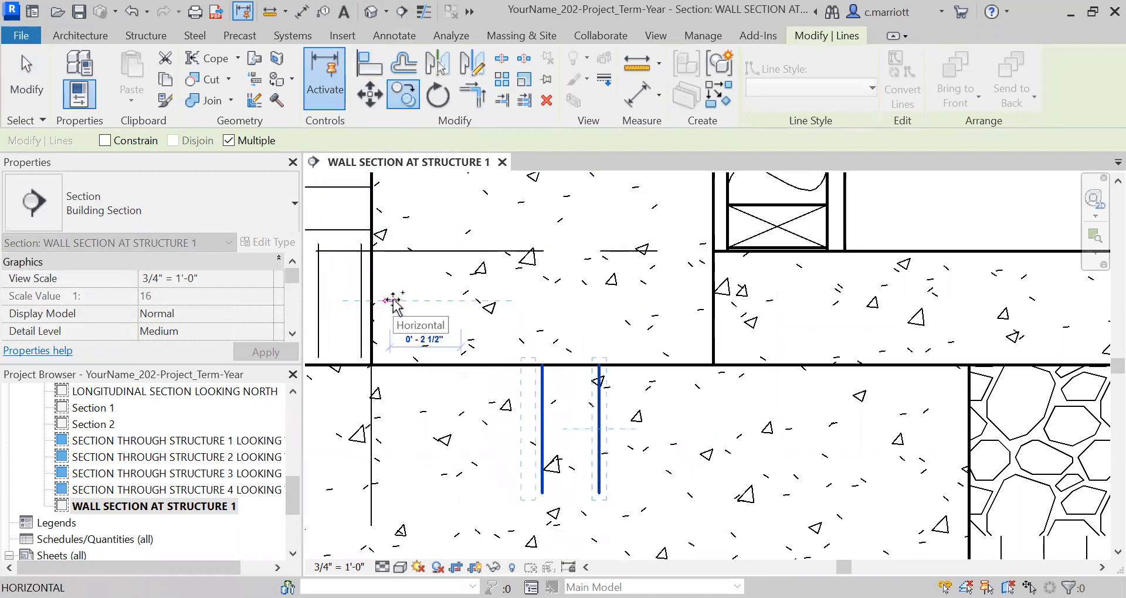
text(2)
key(Return)
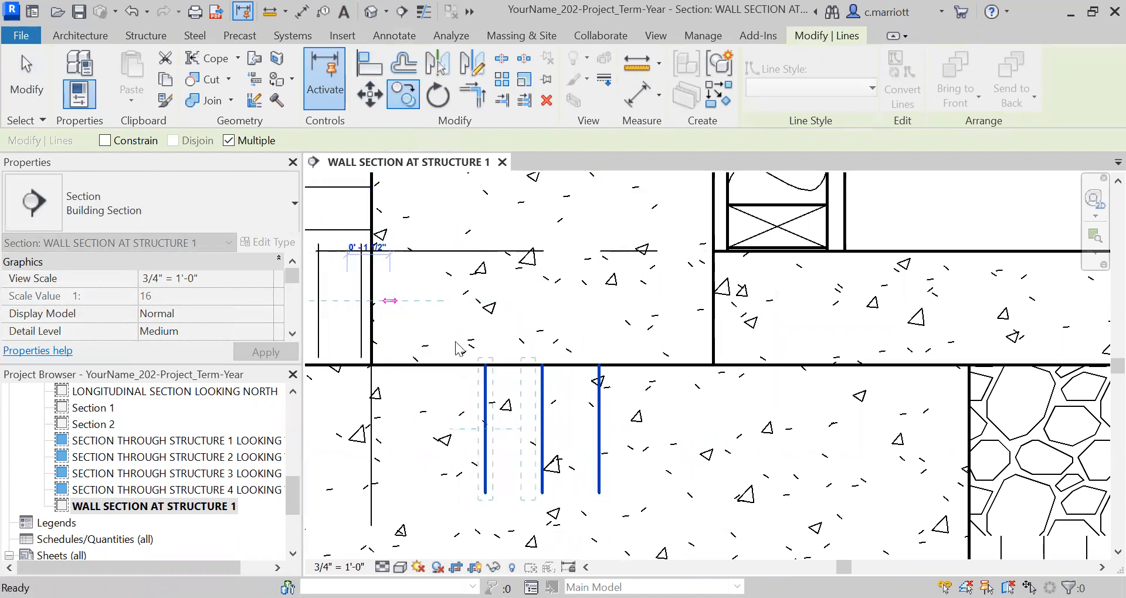
key(Escape)
key(Escape)
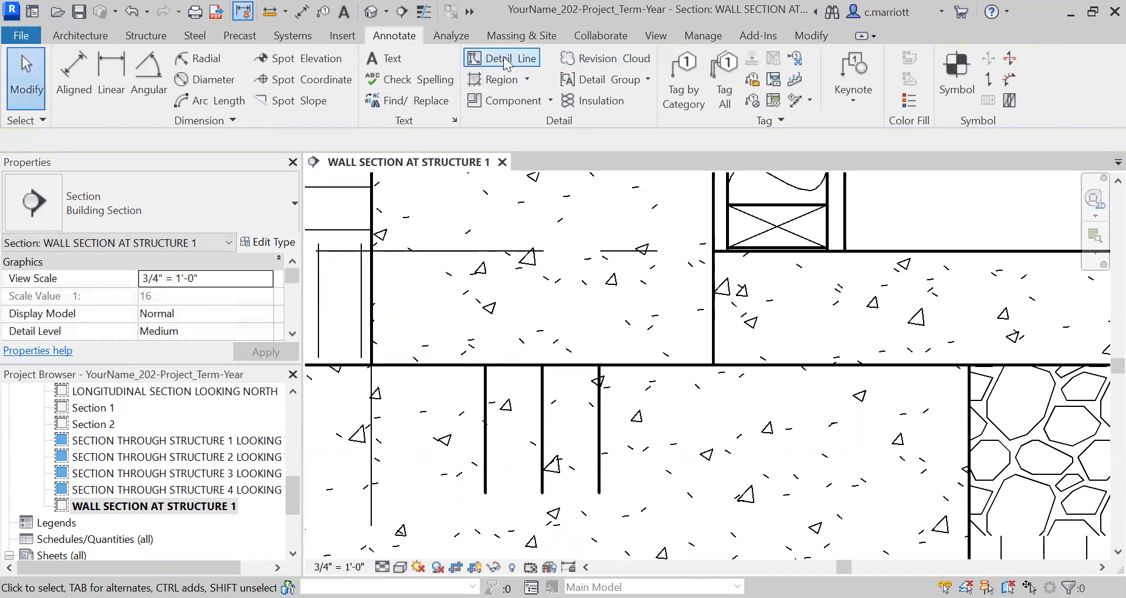
Draw a horizontal detail line along the footing's top from the vertical line nearest the interior to the foundation wall's exterior face
click(505, 59)
click(599, 364)
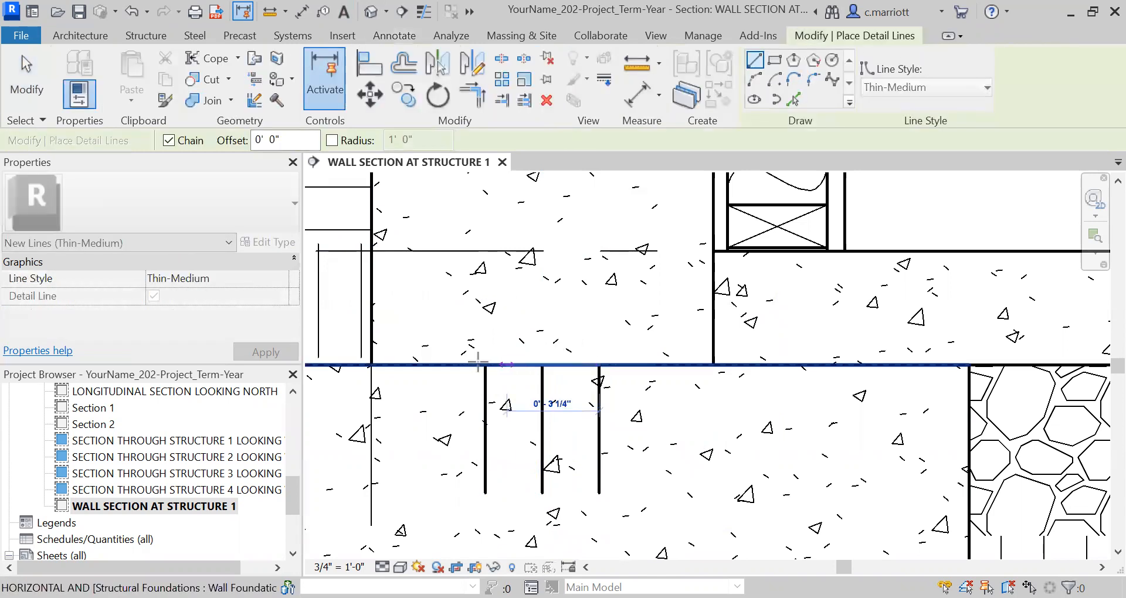
click(371, 364)
key(Escape)
key(Escape)
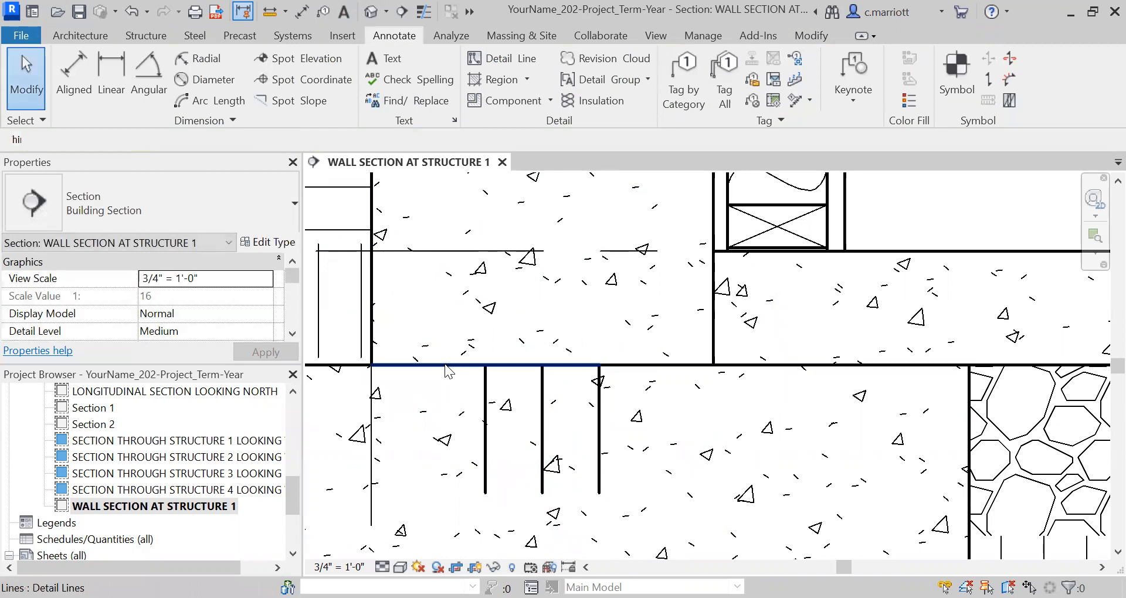
Move the horizontal detail line 2" down into the footing
click(445, 364)
click(380, 98)
click(432, 296)
text(2)
key(Return)
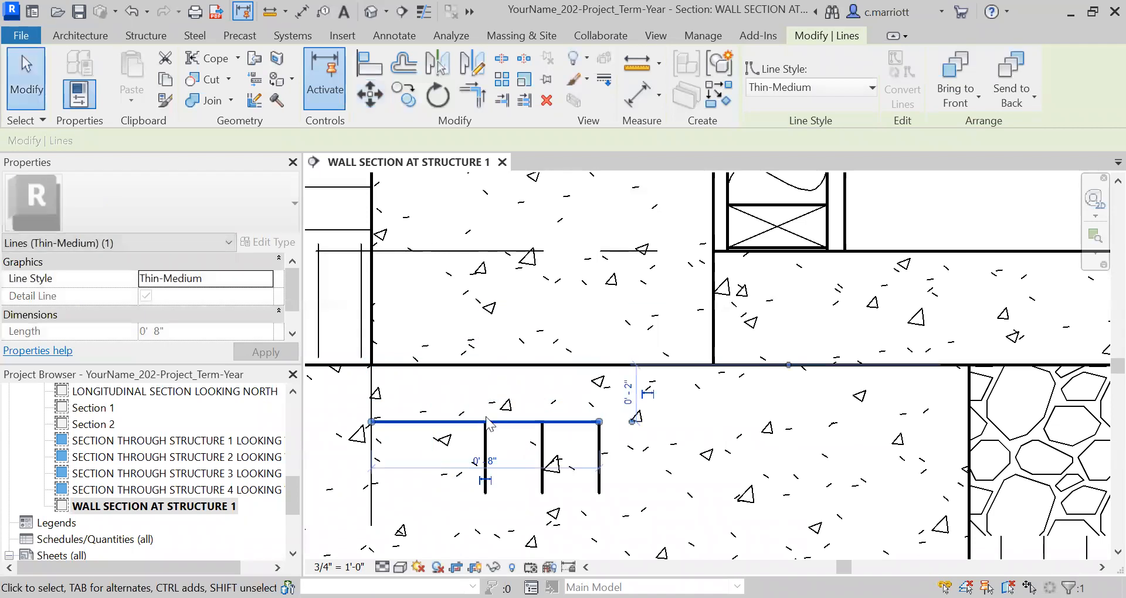
key(Escape)
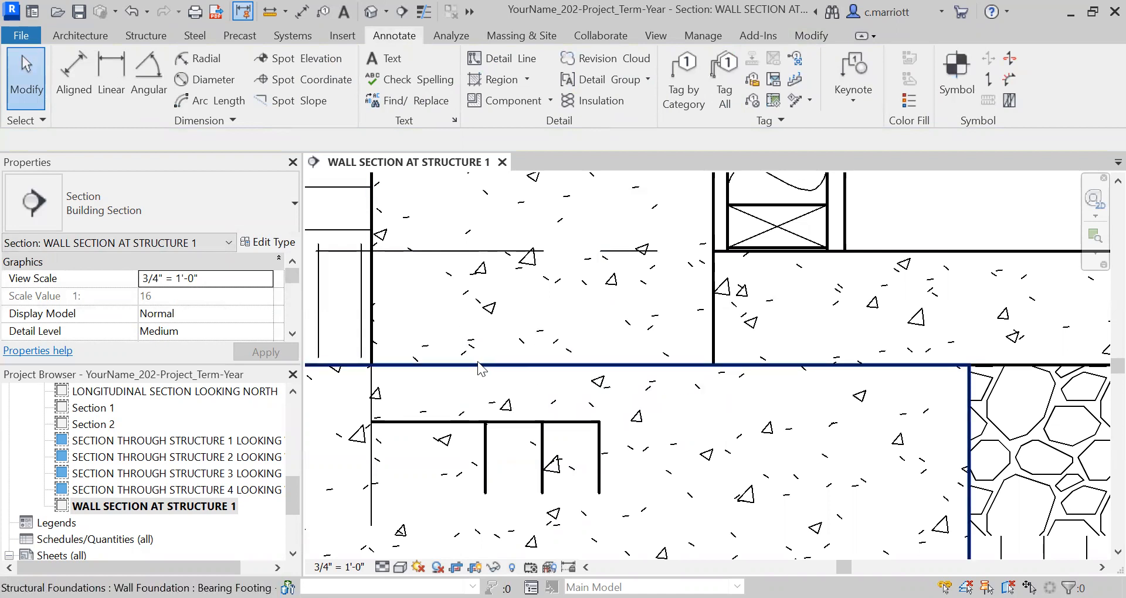
Start a filled region and duplicate the Solid White region type as Concrete
click(493, 81)
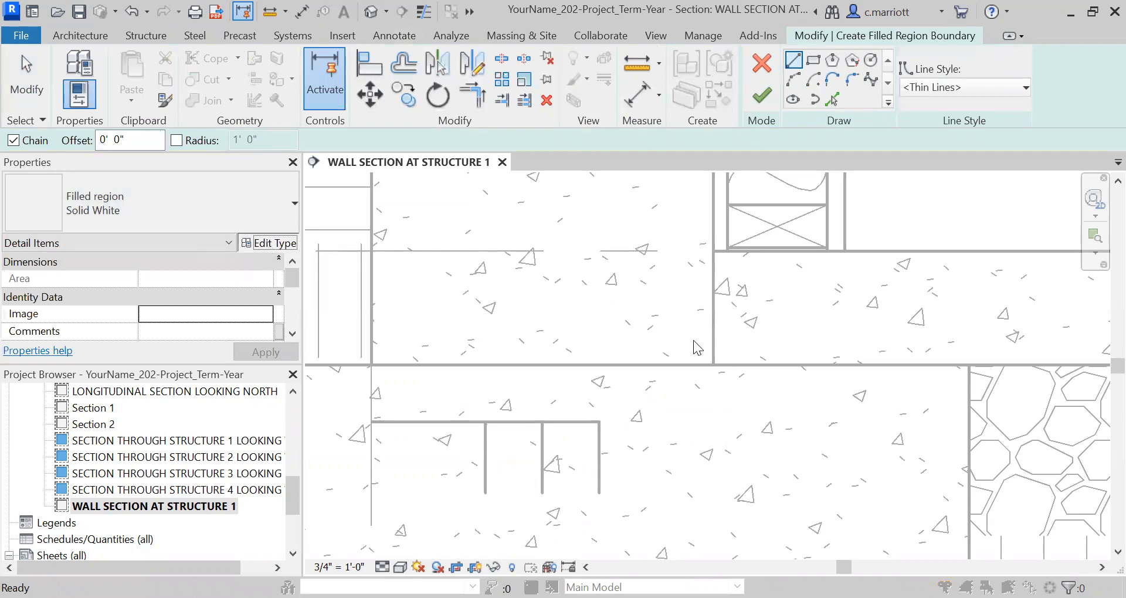
click(270, 242)
click(863, 96)
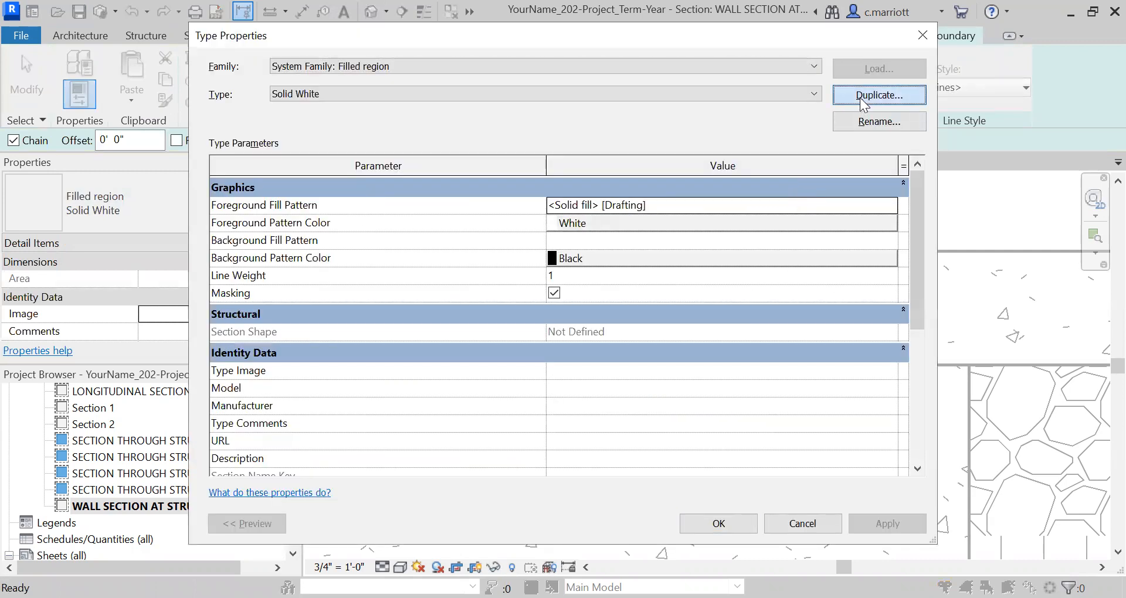
text(Concre)
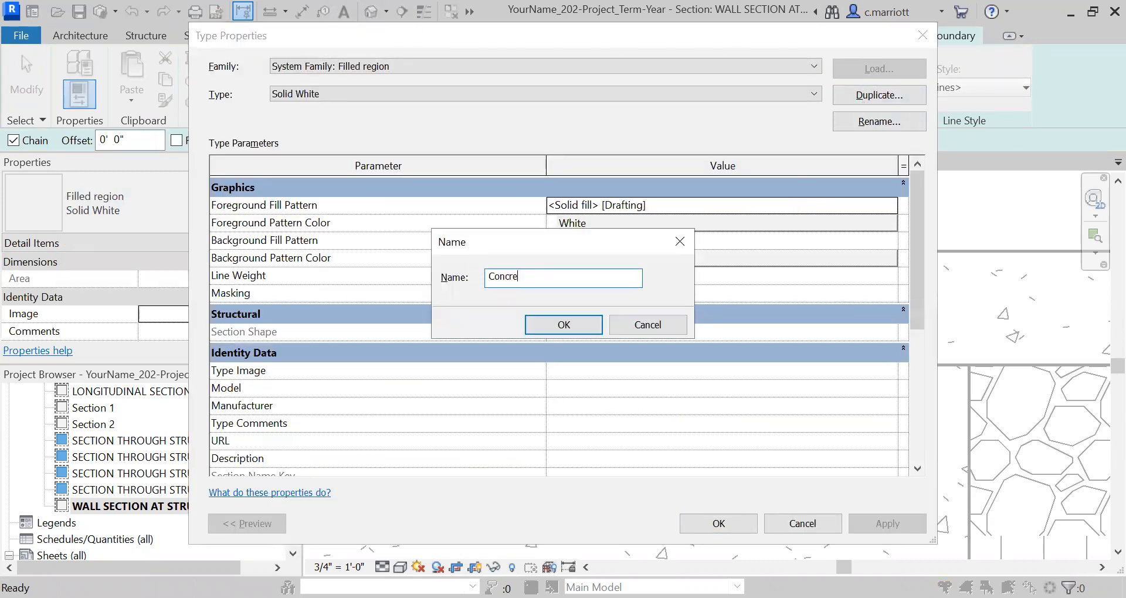
click(562, 324)
Set the Concrete region type's foreground fill pattern to the Concrete drafting pattern
click(796, 225)
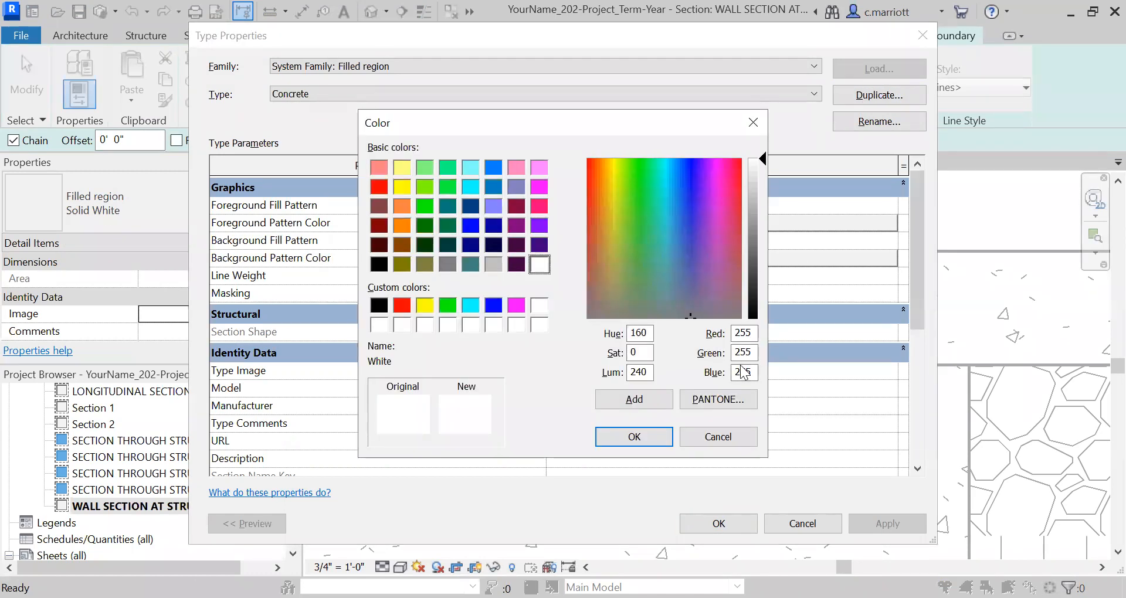
key(Return)
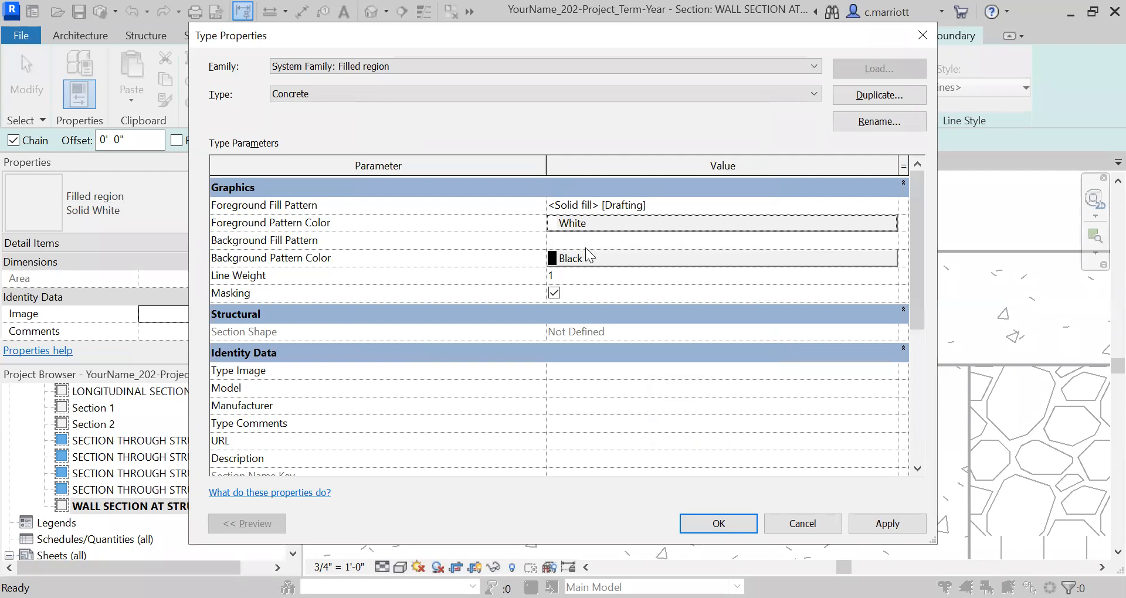
click(618, 205)
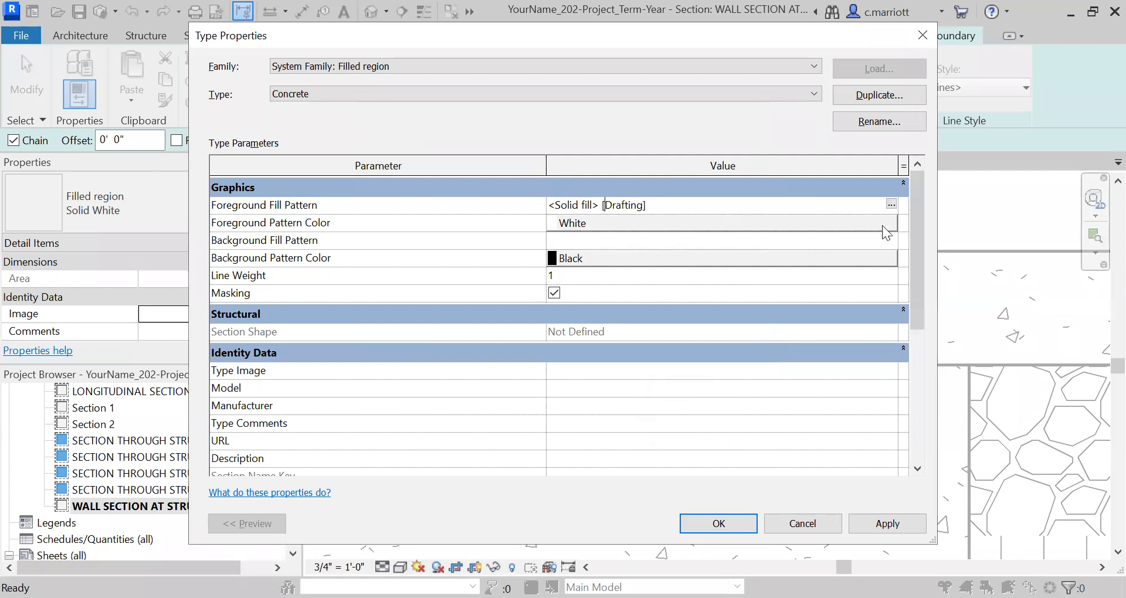
click(891, 205)
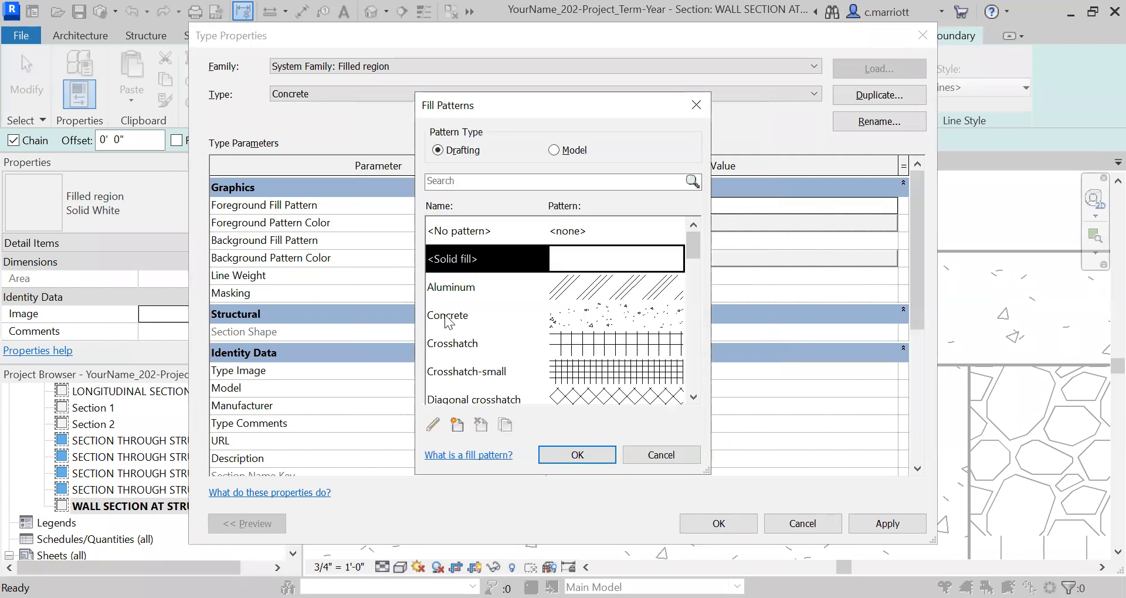
click(449, 315)
click(560, 457)
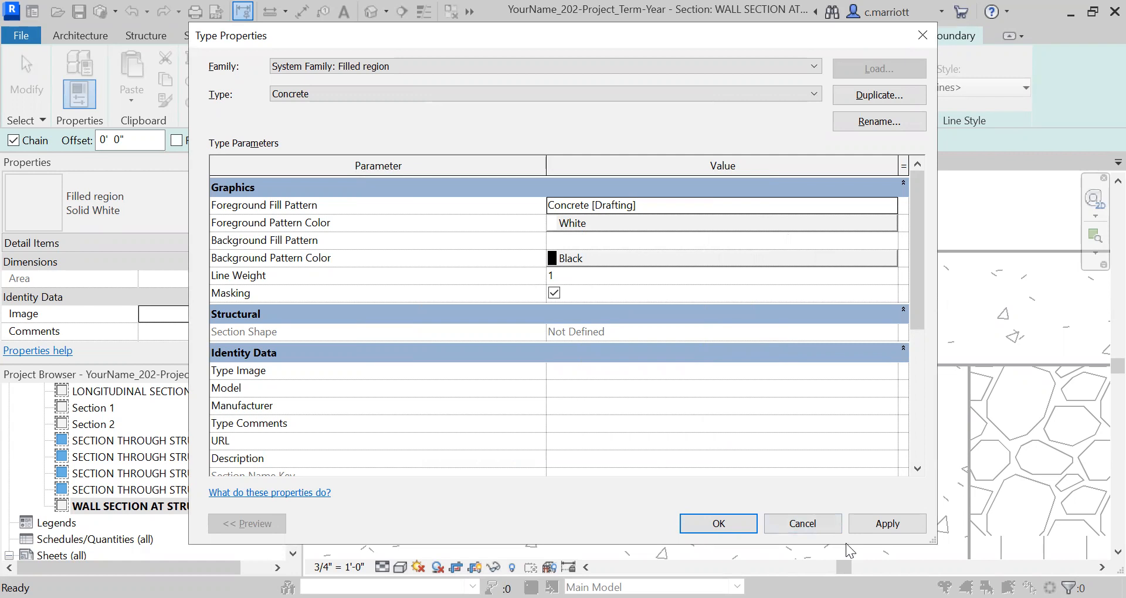
Set the Concrete region type's foreground pattern color to black and apply the type changes
click(583, 223)
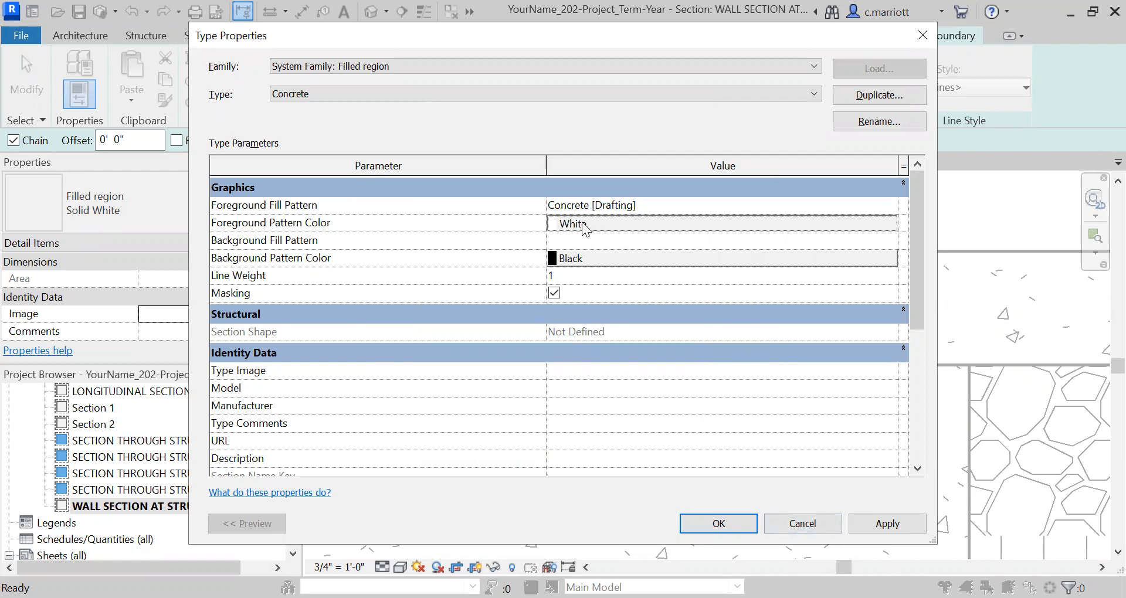
click(380, 305)
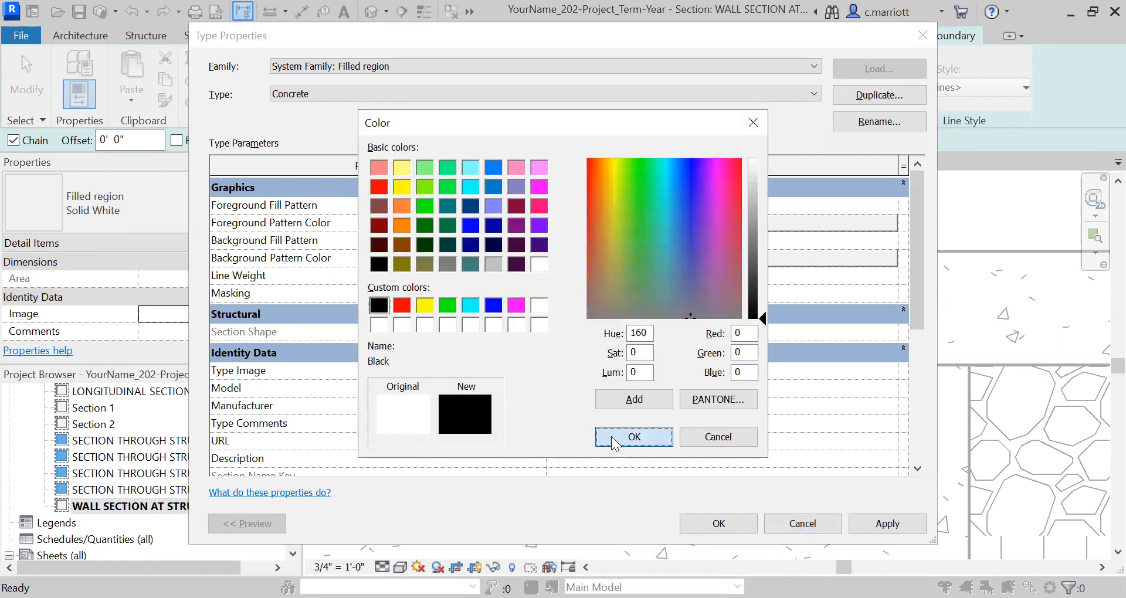
click(611, 436)
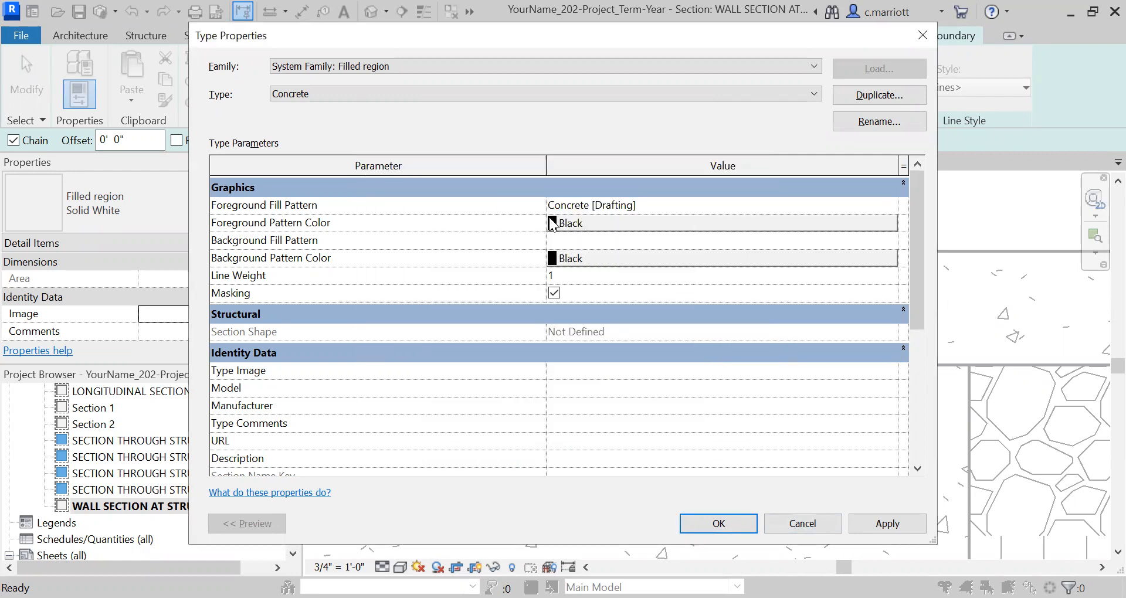
click(885, 523)
click(719, 525)
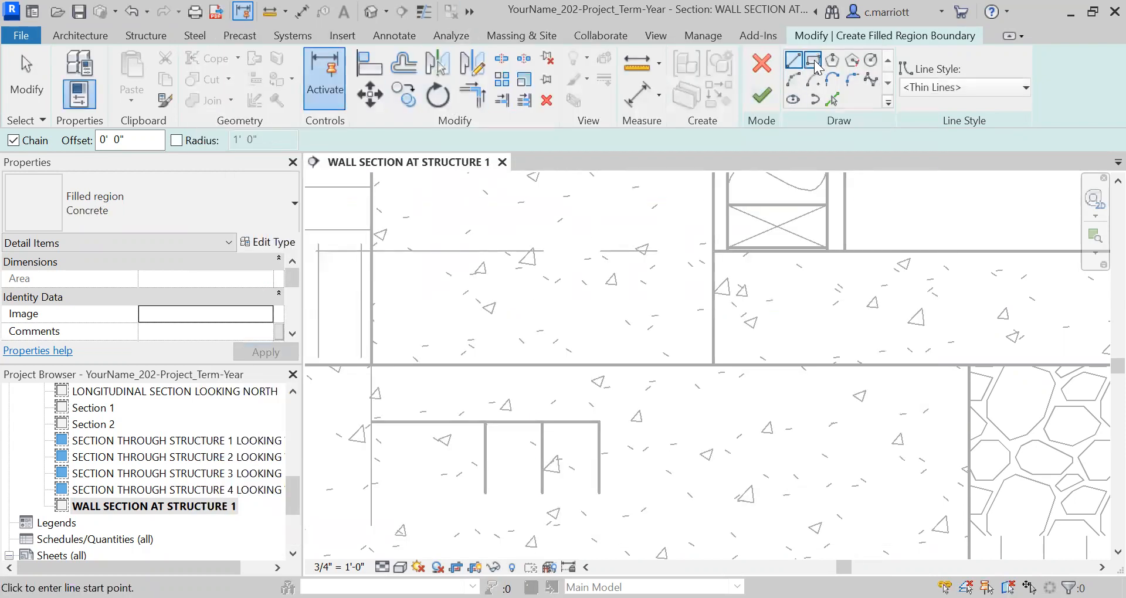
Sketch a rectangular region boundary 4" wide and about 2 5/8" high above the outer vertical lines, crossing the footing's top edge
click(814, 65)
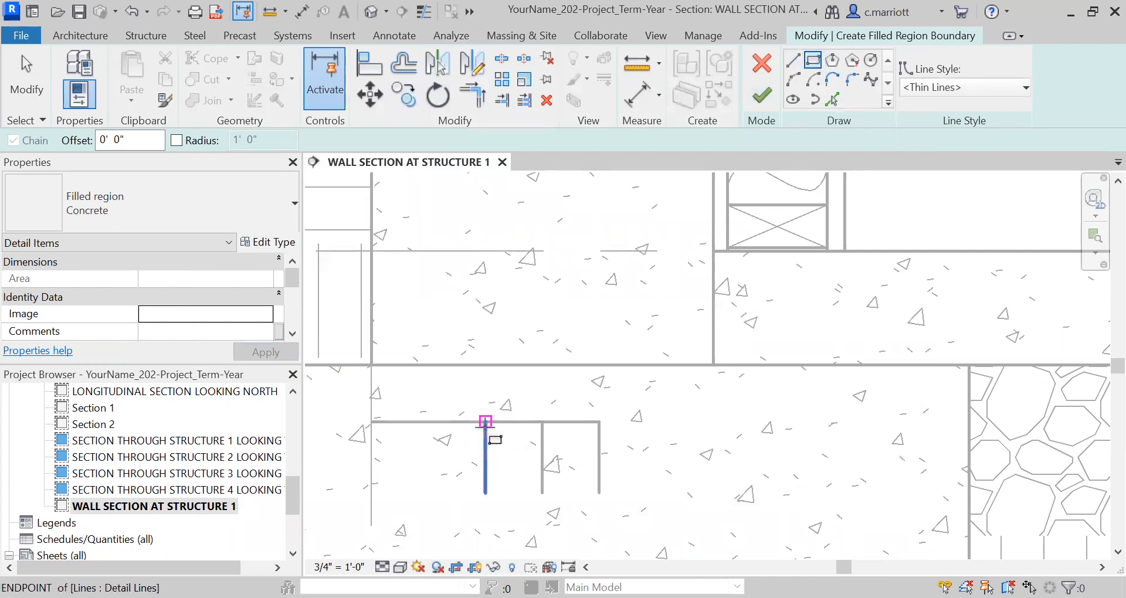
click(486, 421)
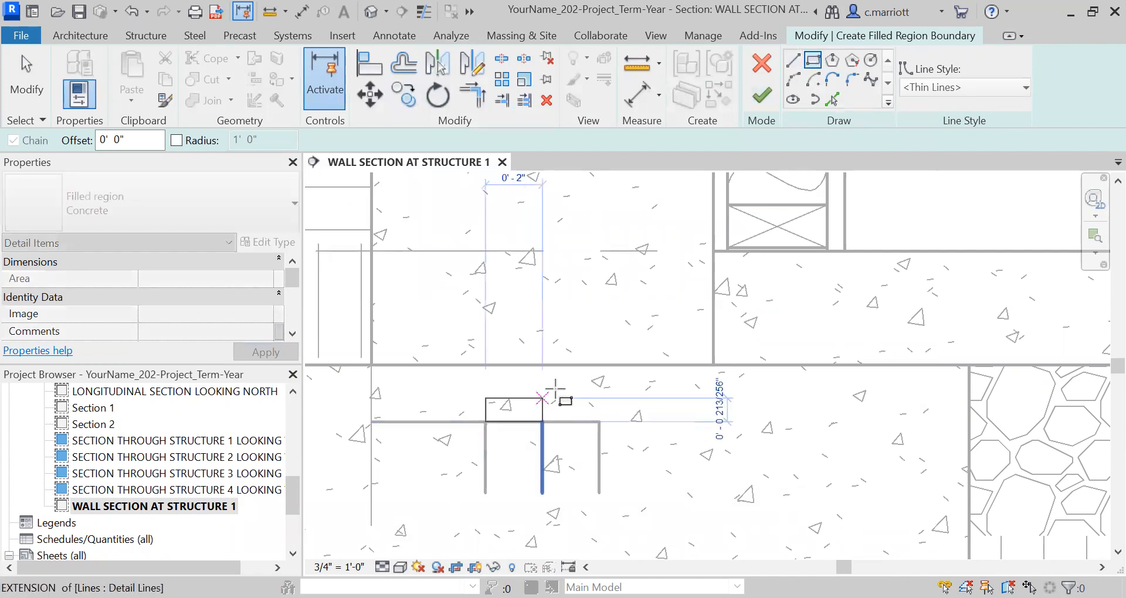
click(599, 349)
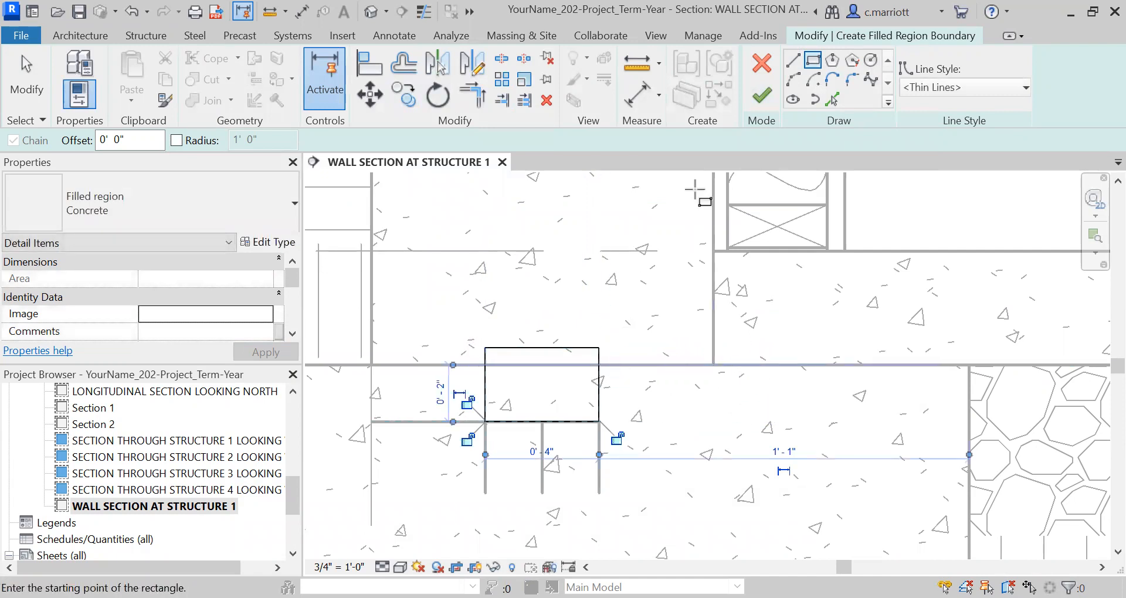
Change all four sides of the rectangular boundary to the <Invisible lines> style and finish the filled region
click(1003, 95)
click(948, 148)
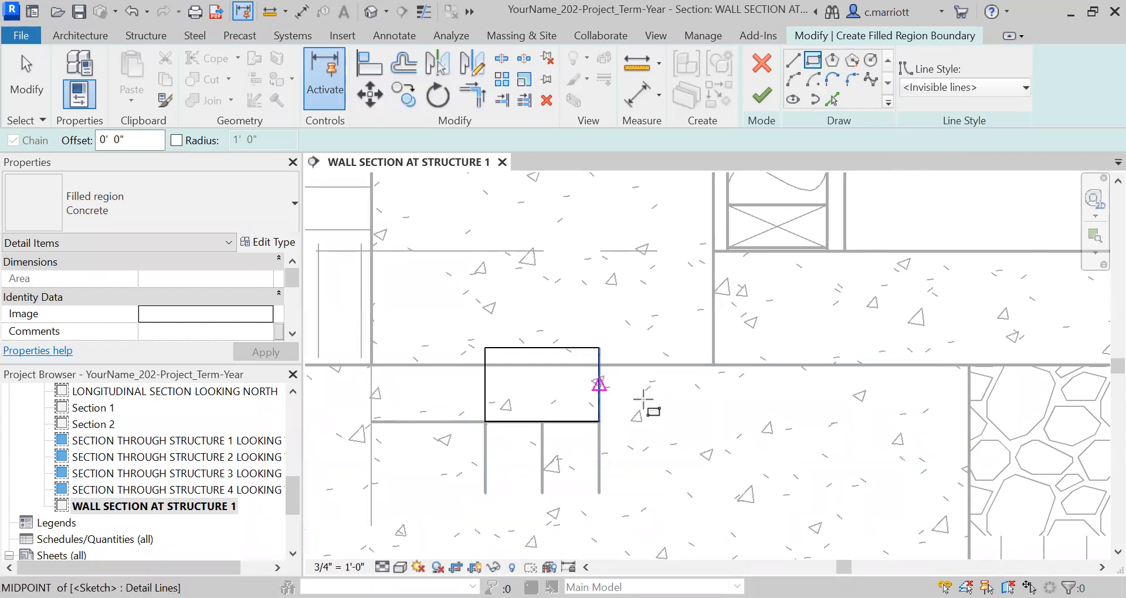
key(Escape)
key(Escape)
click(599, 399)
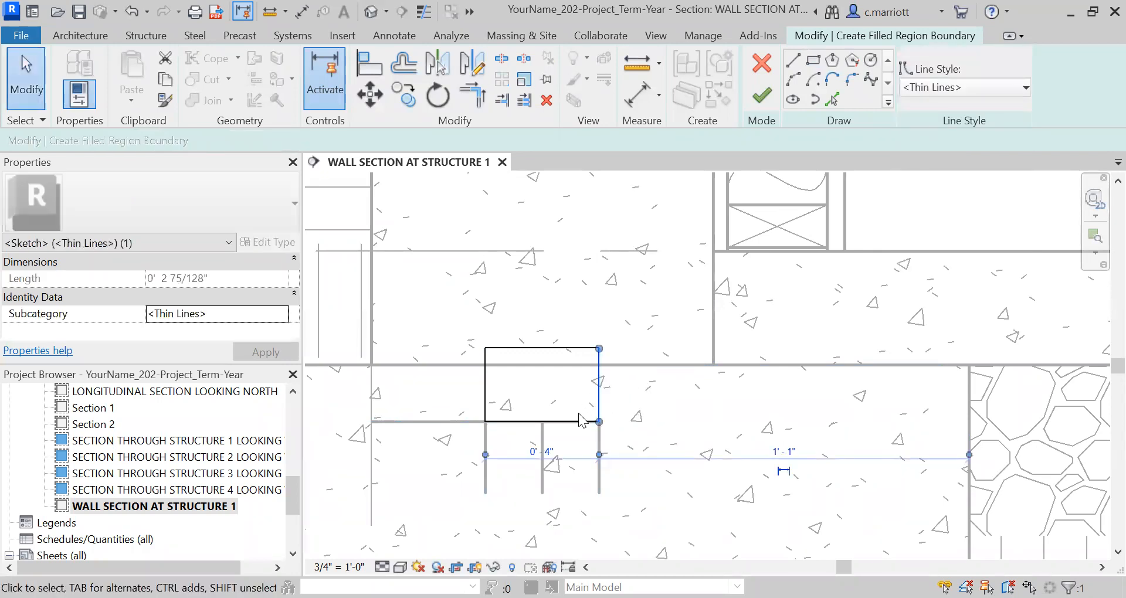
ctrl+click(494, 421)
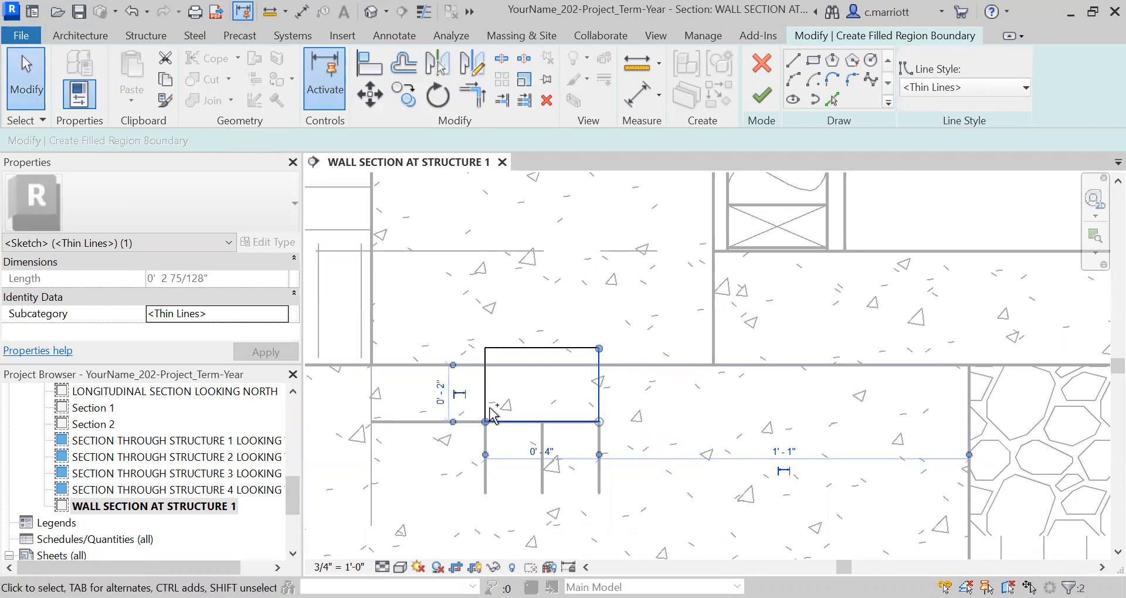
ctrl+click(522, 348)
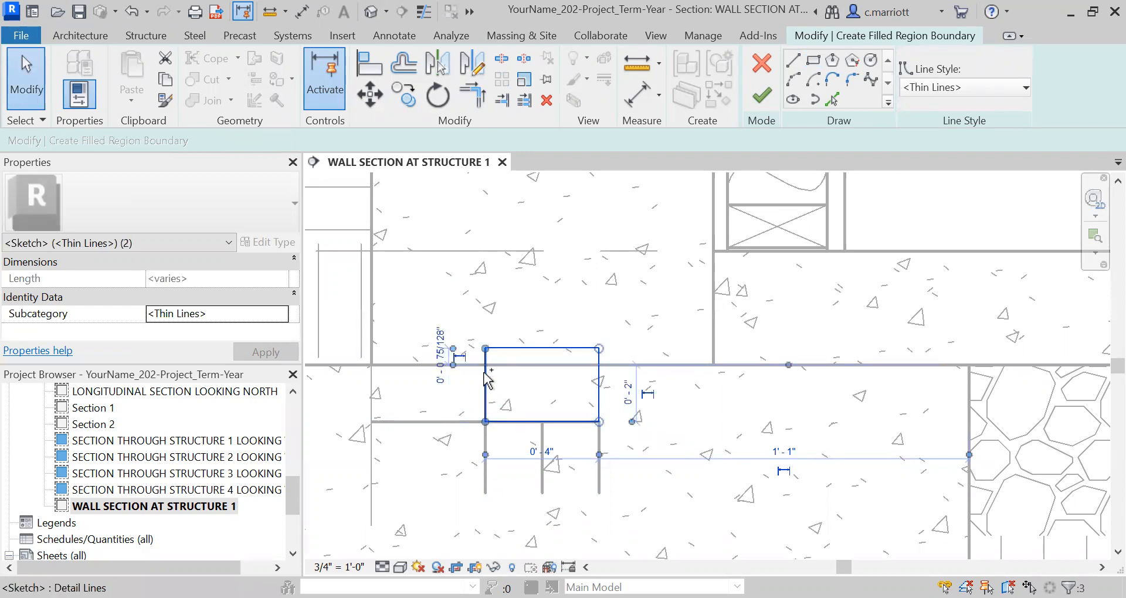
ctrl+click(486, 382)
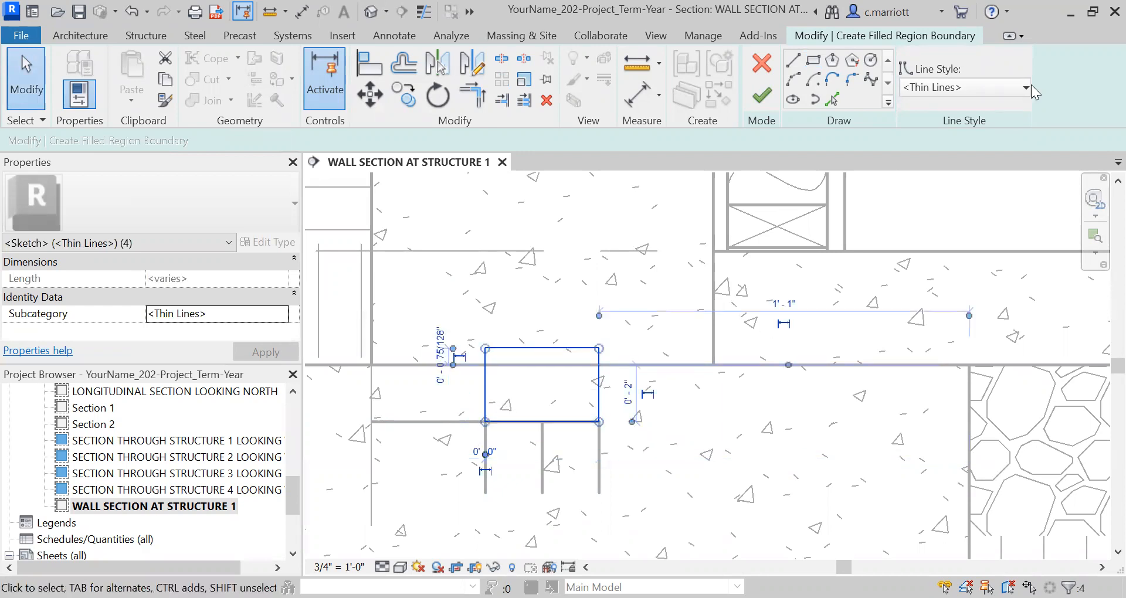
click(970, 89)
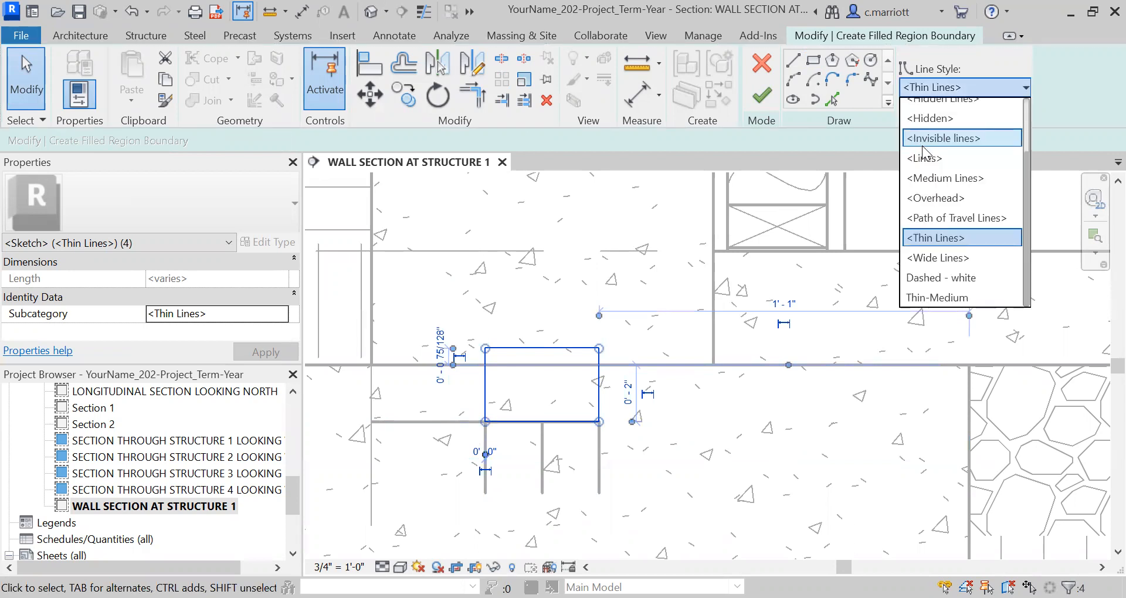
click(923, 140)
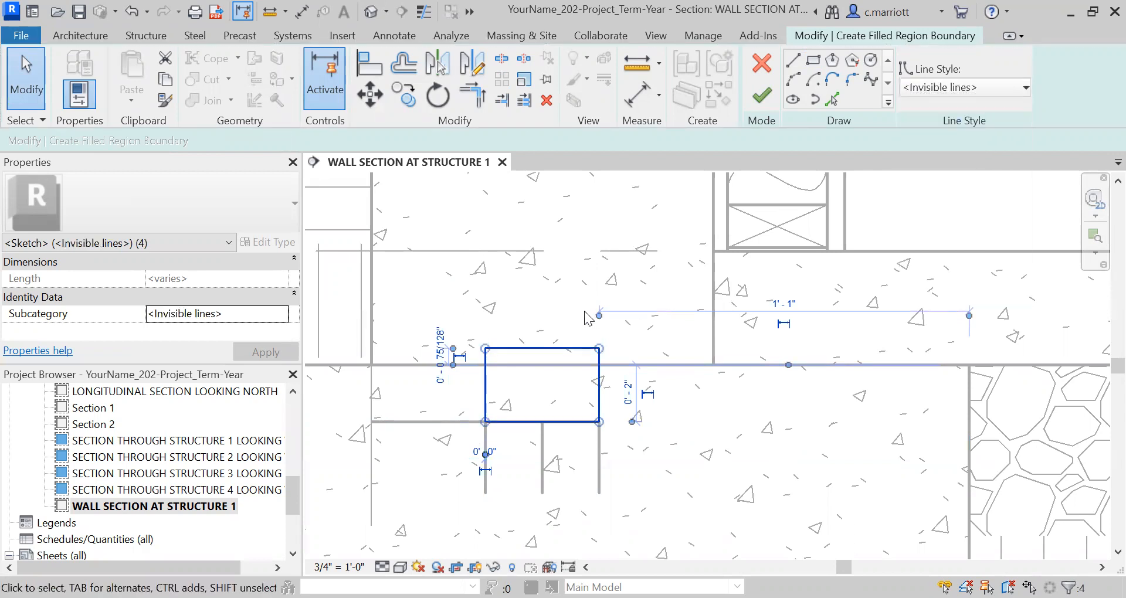
click(761, 96)
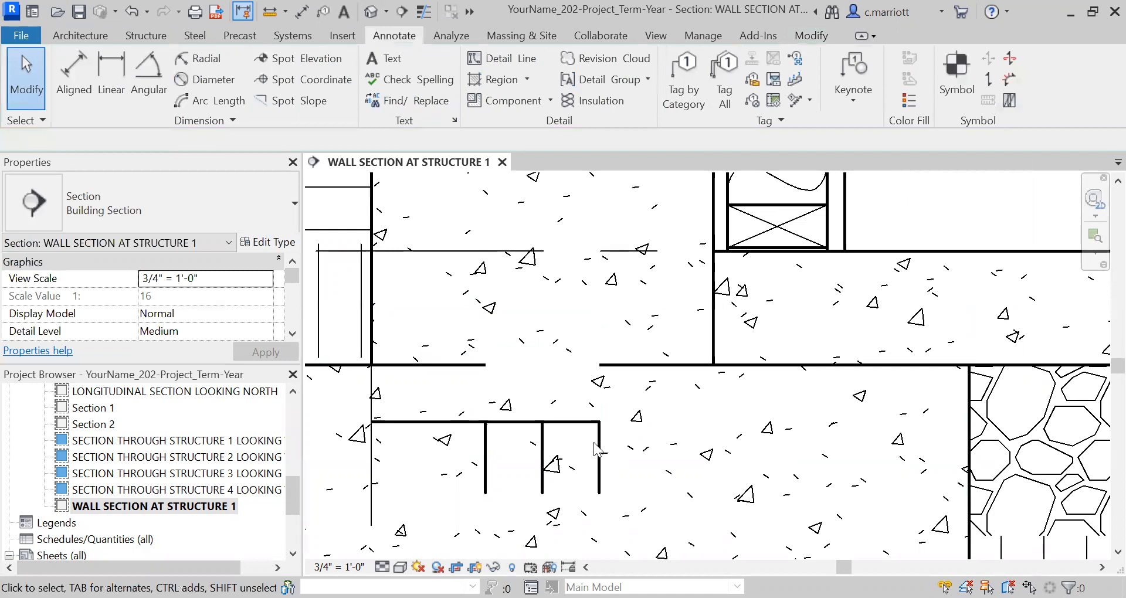
Move the lower ends of the two outer vertical detail lines up to the footing's top to form the keyway sides
click(598, 469)
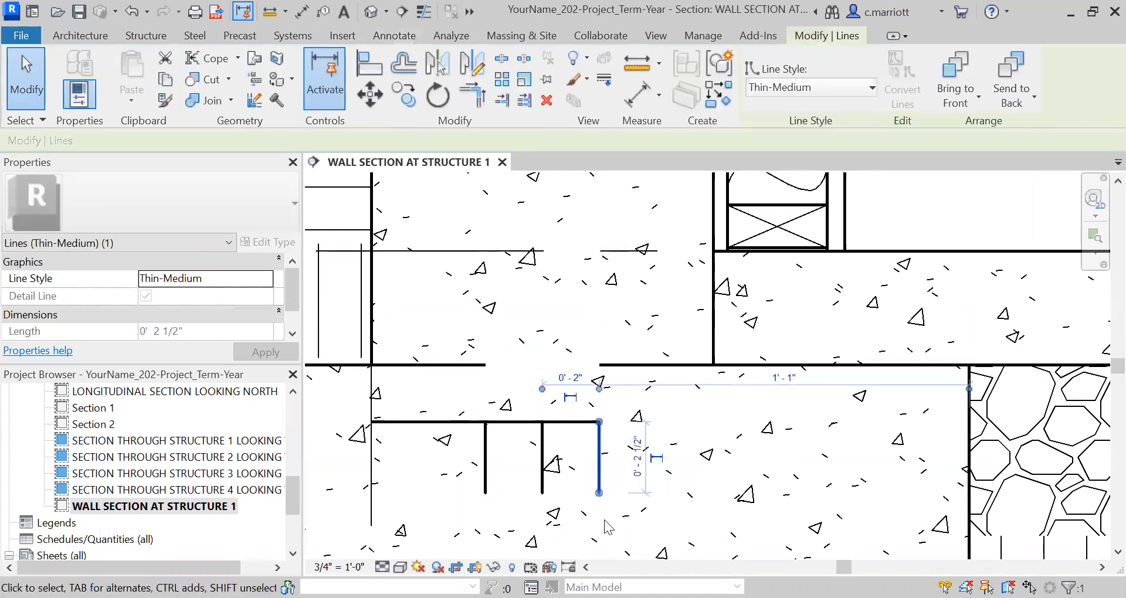
drag(599, 492, 599, 364)
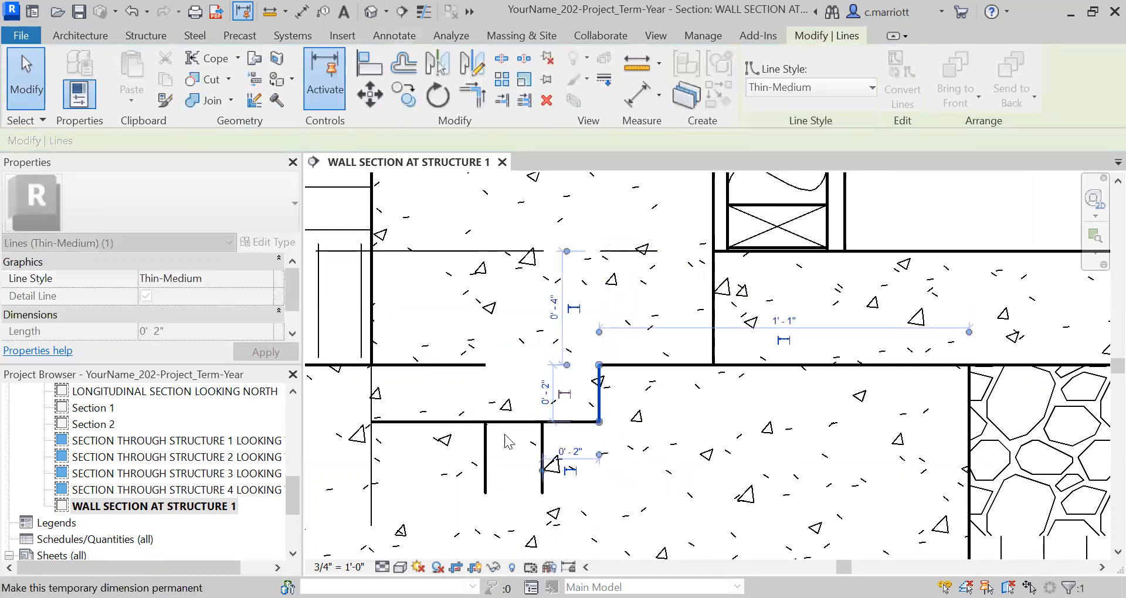
click(485, 458)
drag(485, 494, 485, 365)
Shorten the horizontal detail line to end at the keyway's exterior side, and delete the middle vertical line
click(406, 421)
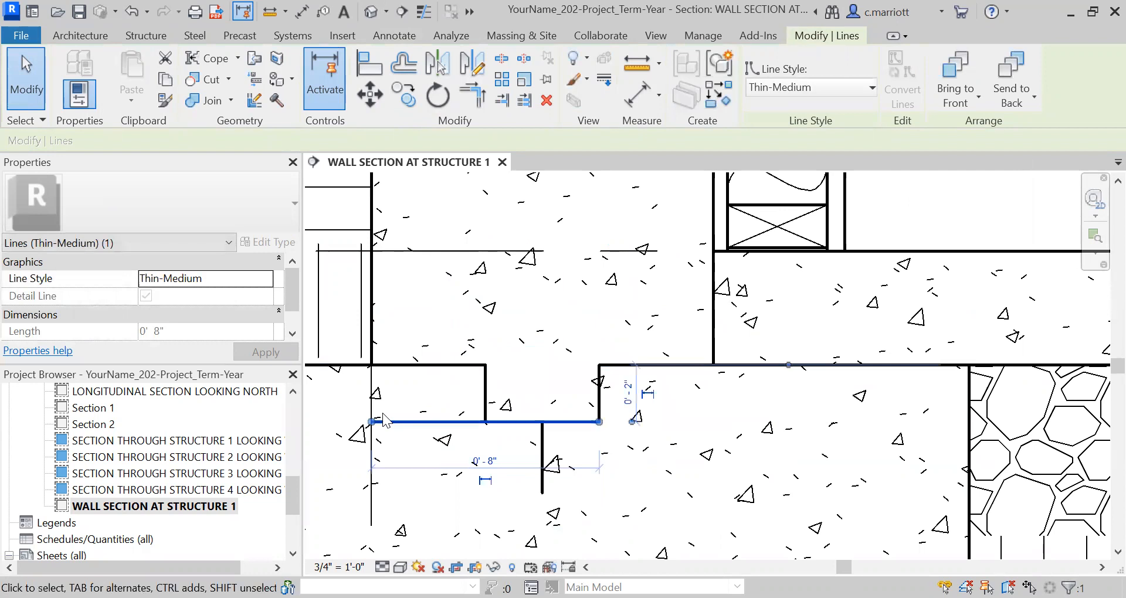
drag(372, 422, 485, 421)
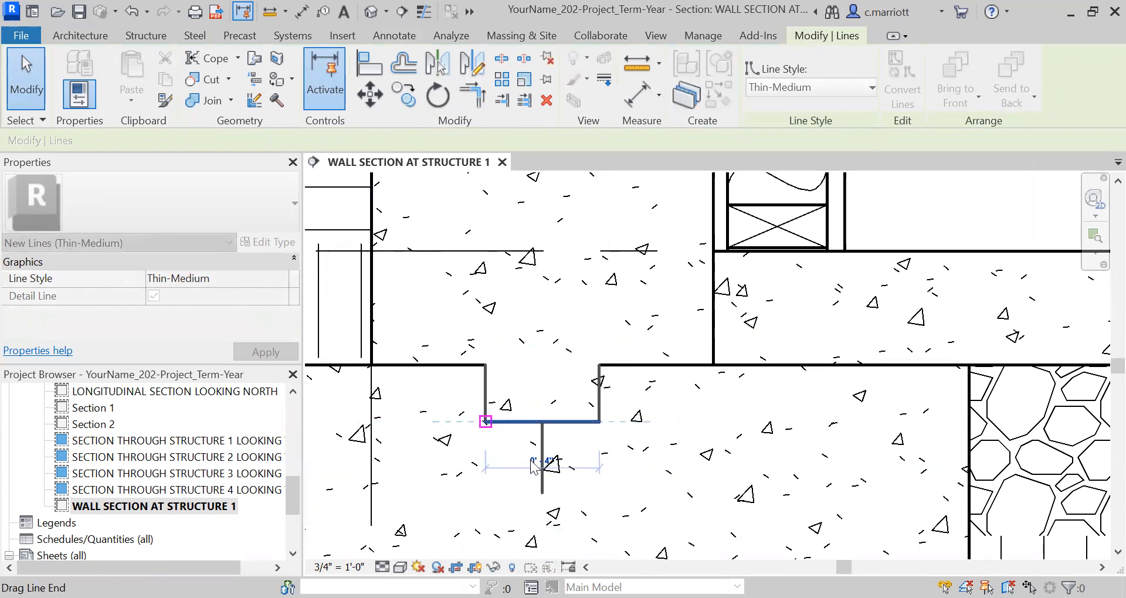
click(555, 465)
click(543, 461)
key(Delete)
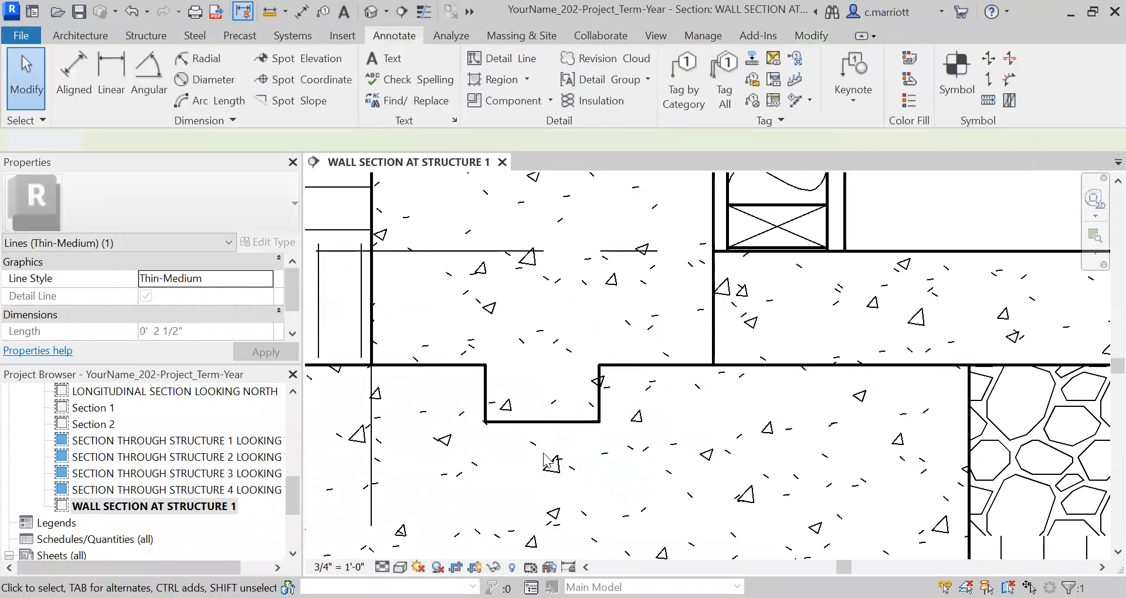
scroll(560, 399, down, 5)
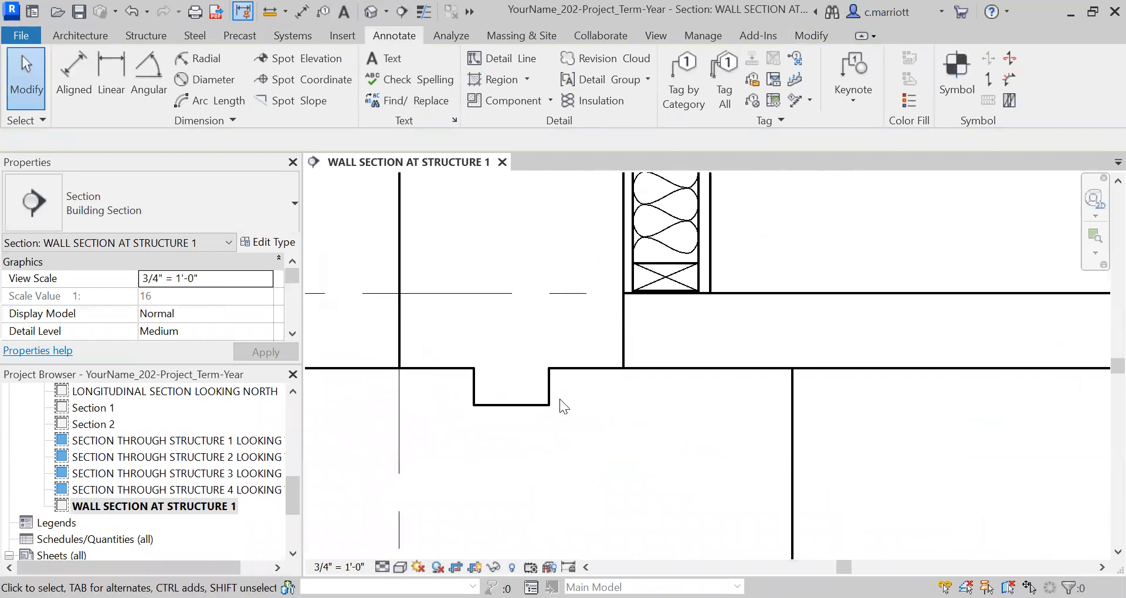
scroll(559, 404, down, 4)
mouse_move(558, 404)
middle_down()
mouse_move(558, 521)
mouse_move(559, 462)
mouse_move(545, 577)
middle_up()
scroll(562, 439, down, 1)
scroll(541, 355, up, 2)
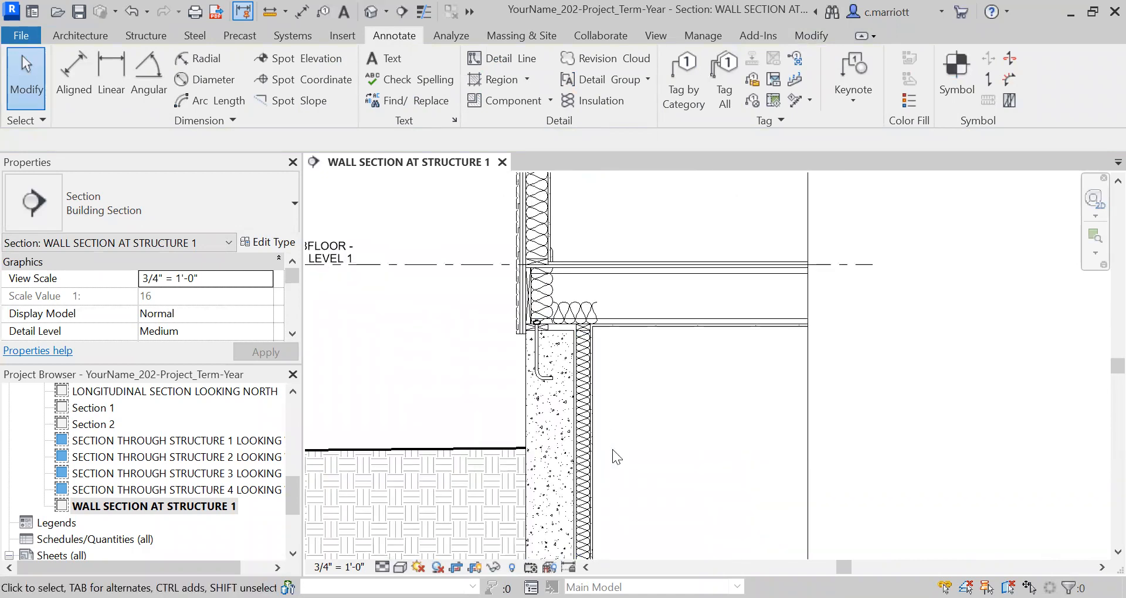
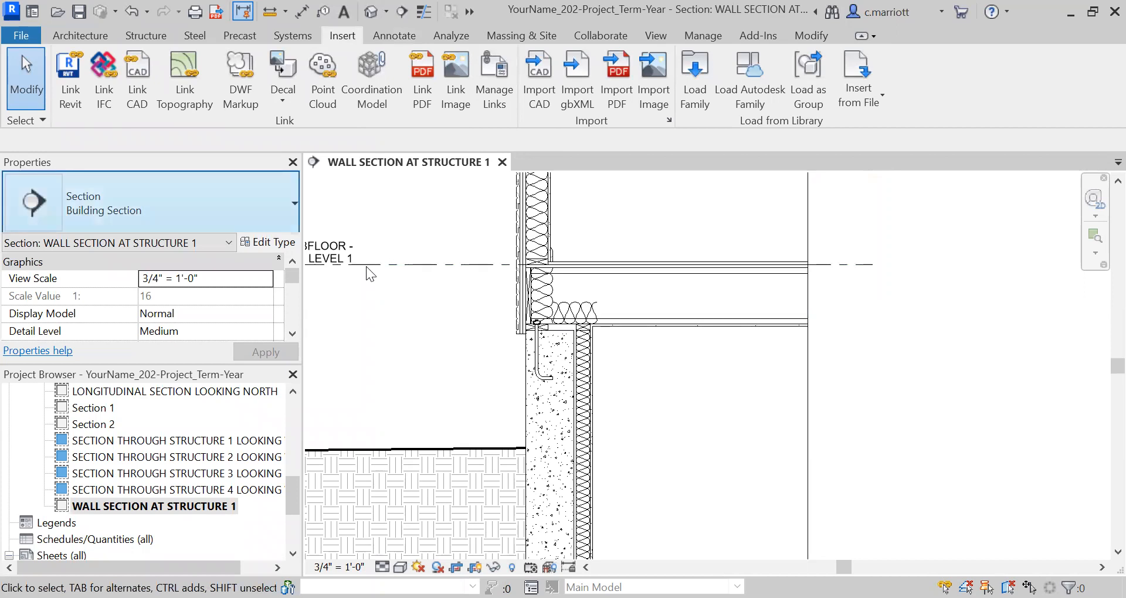
Place a #_6 Reinf Bar Section detail component at the exterior top corner of the concrete foundation wall
click(405, 37)
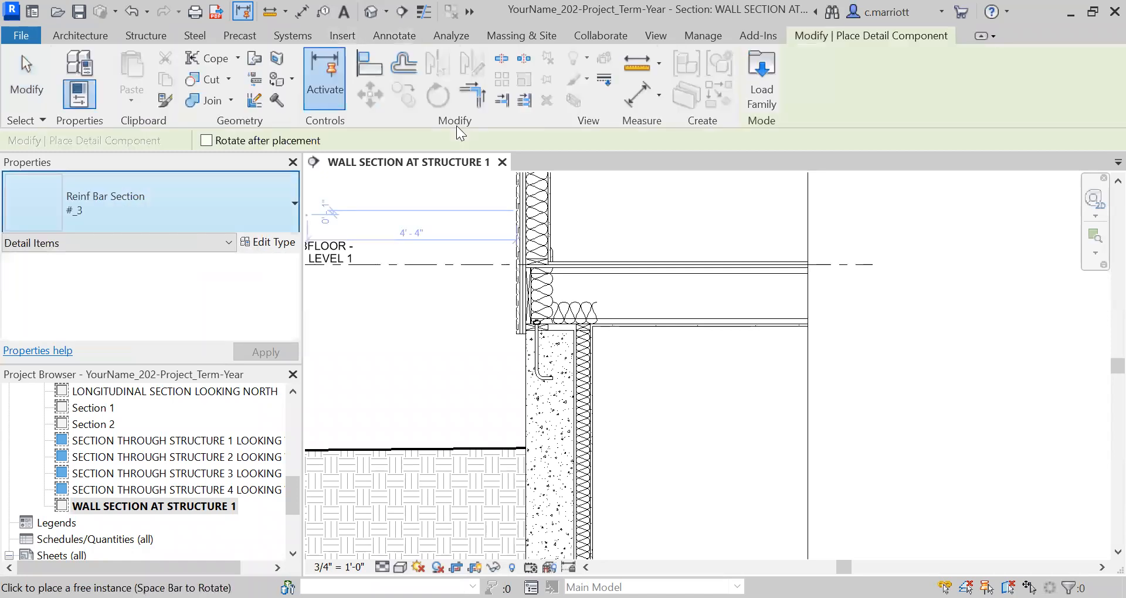
key(Escape)
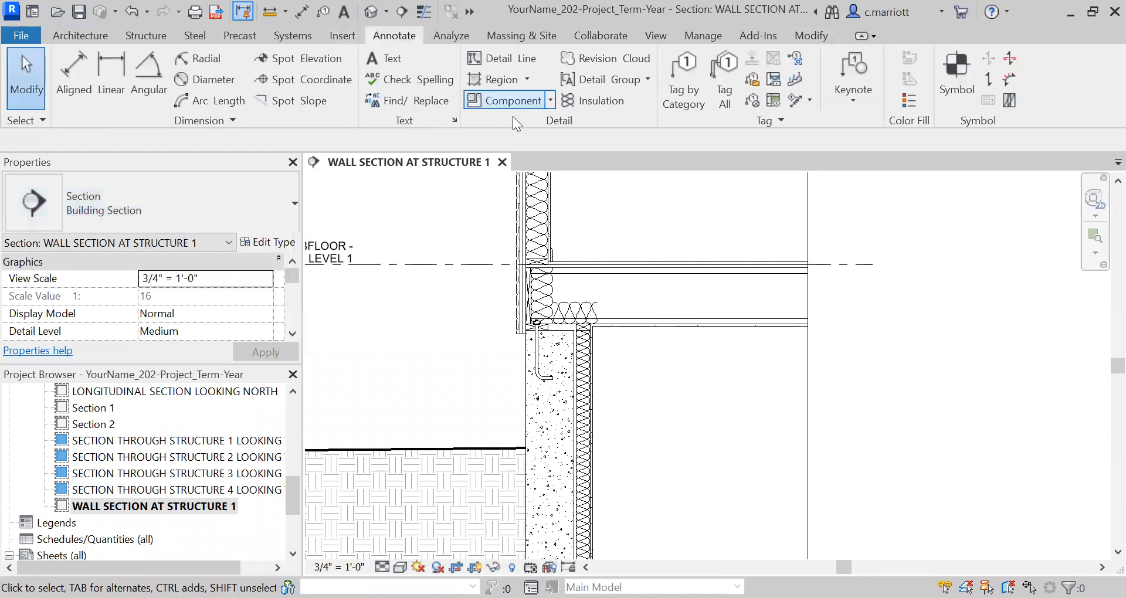
click(505, 101)
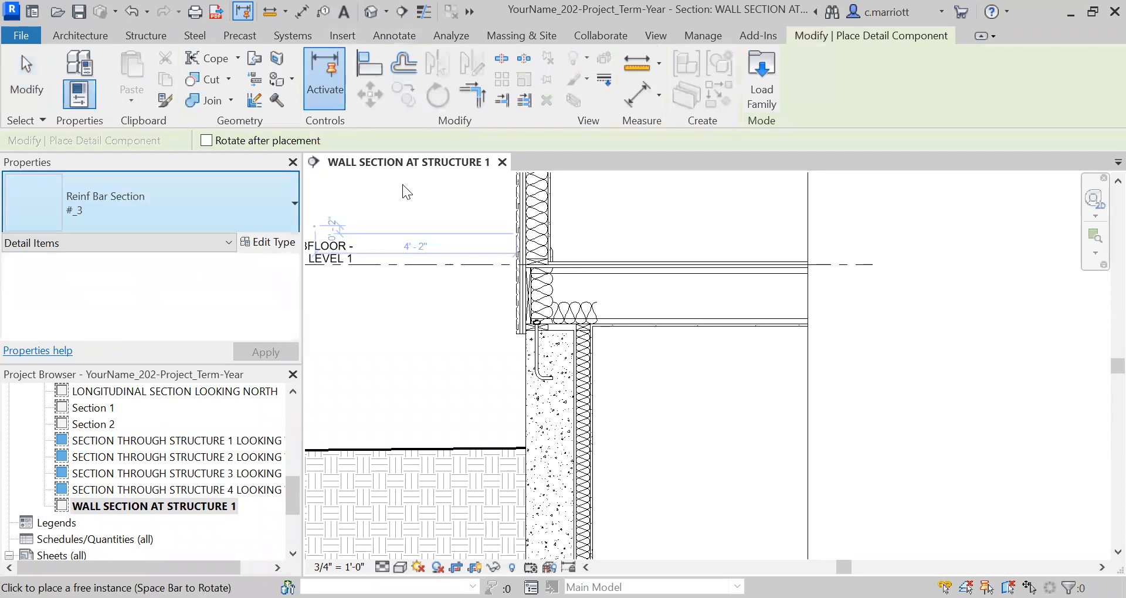
click(146, 217)
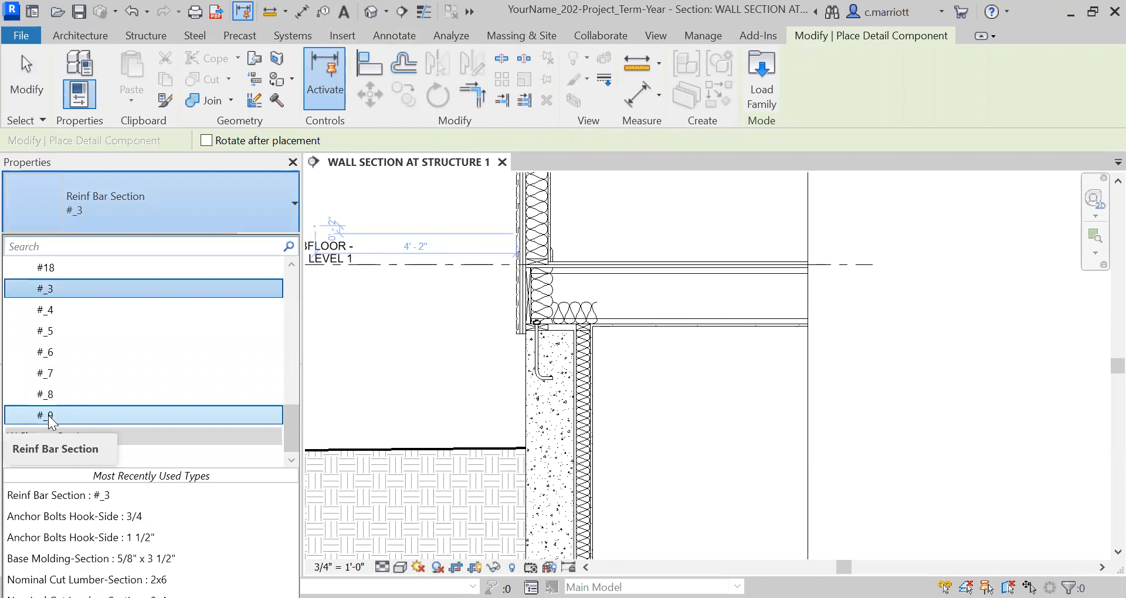
click(45, 352)
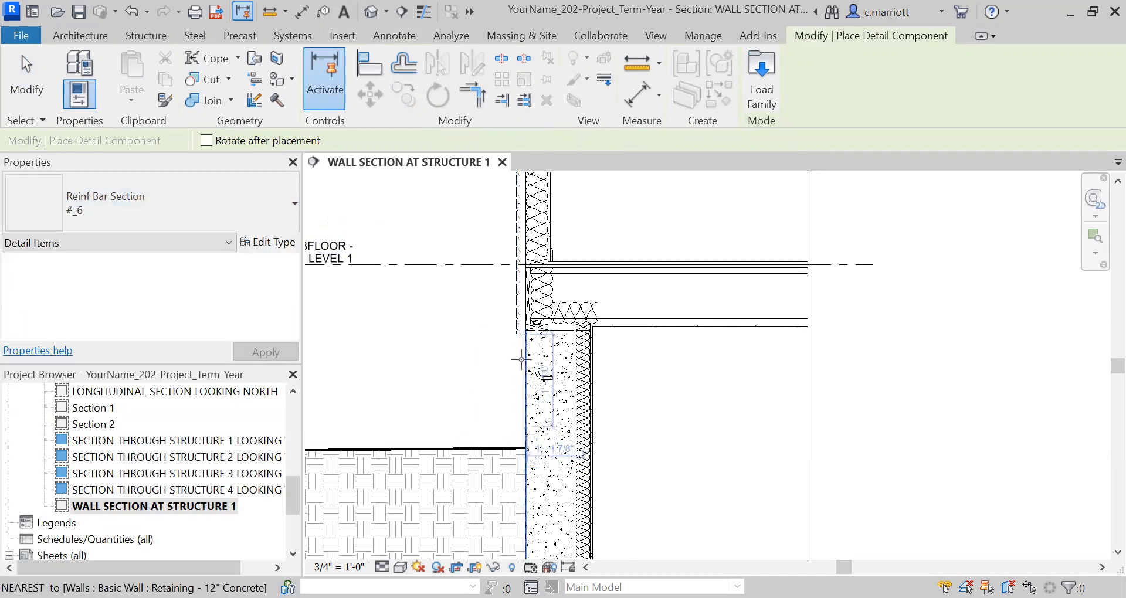
scroll(541, 334, up, 4)
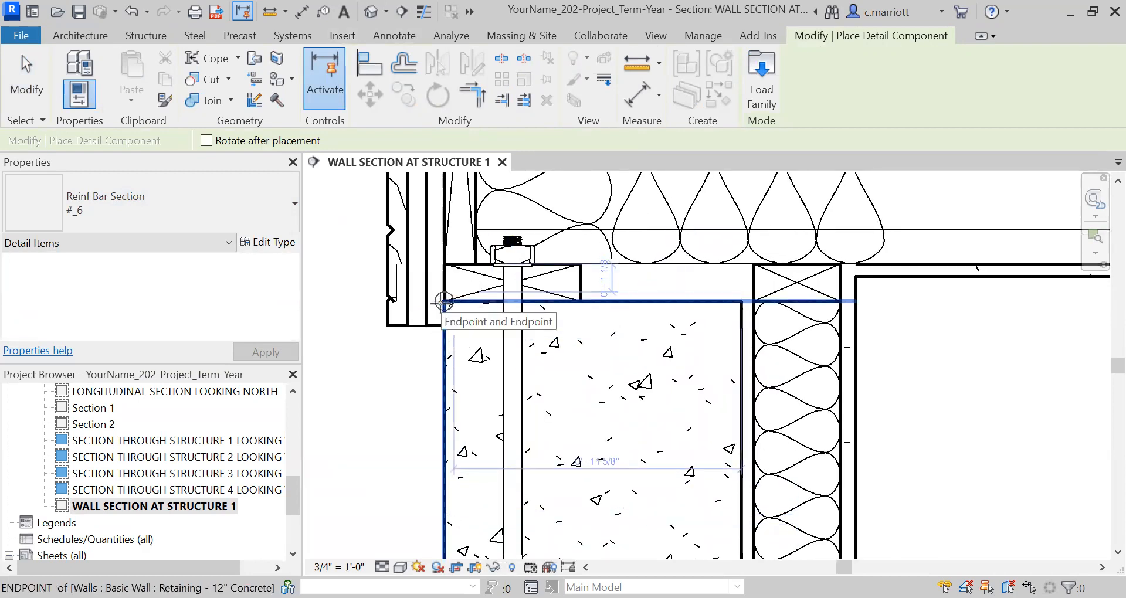
click(444, 302)
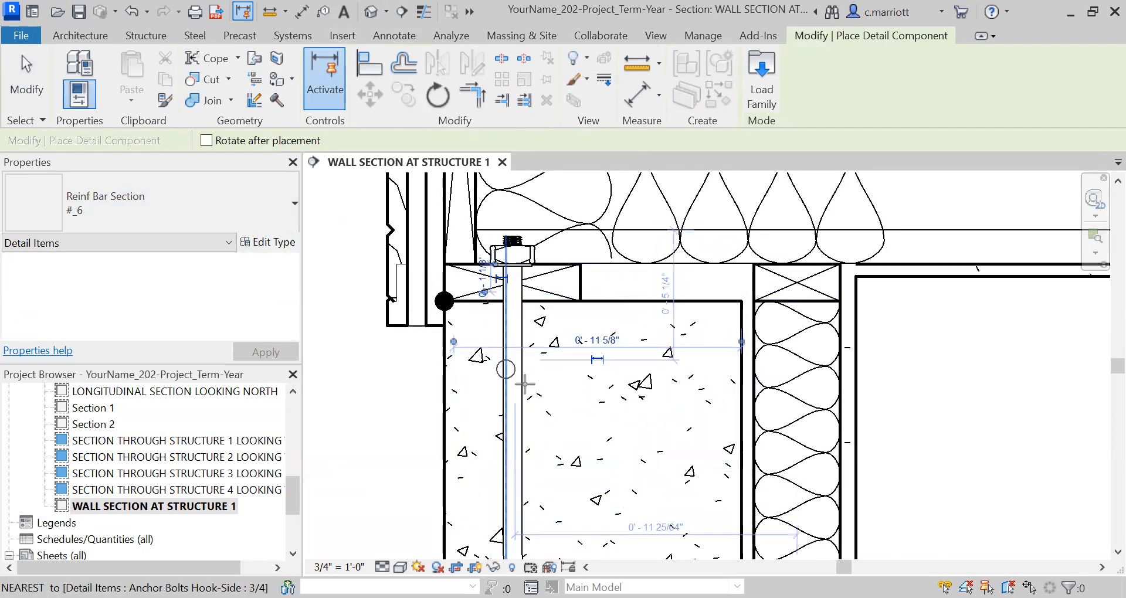
key(Escape)
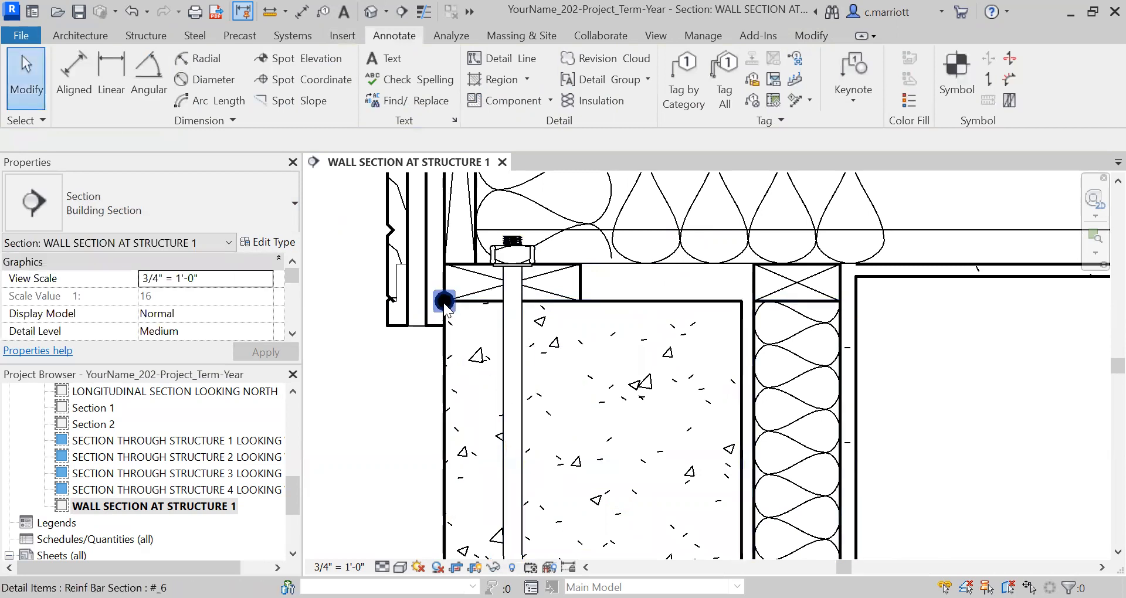
click(445, 302)
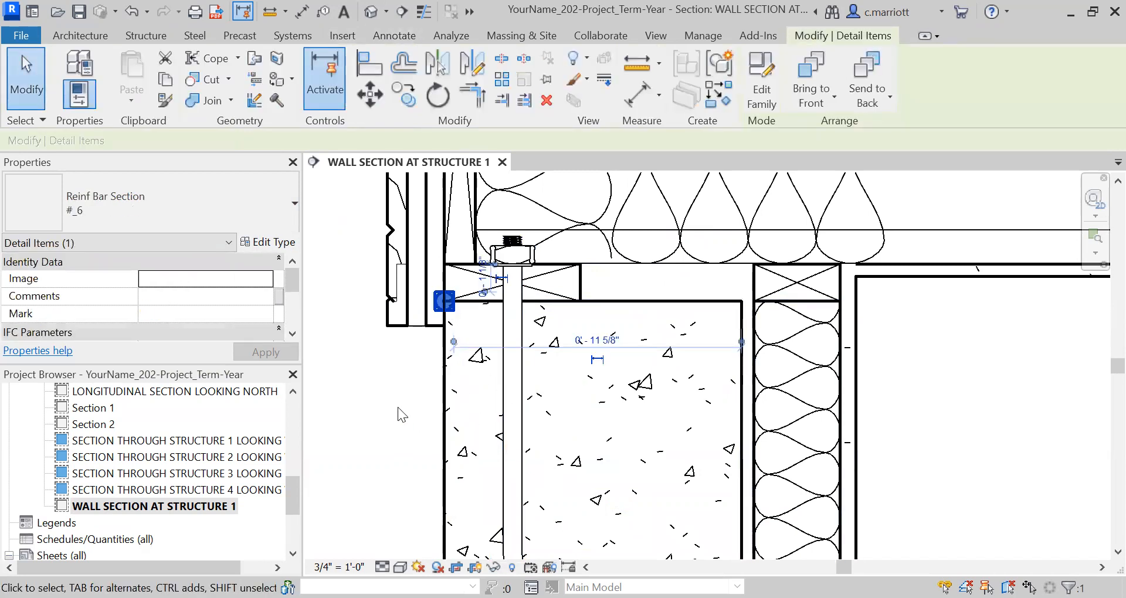
key(Escape)
Measure the distance from the concrete wall's exterior top corner to the near side of the anchor bolt
click(269, 12)
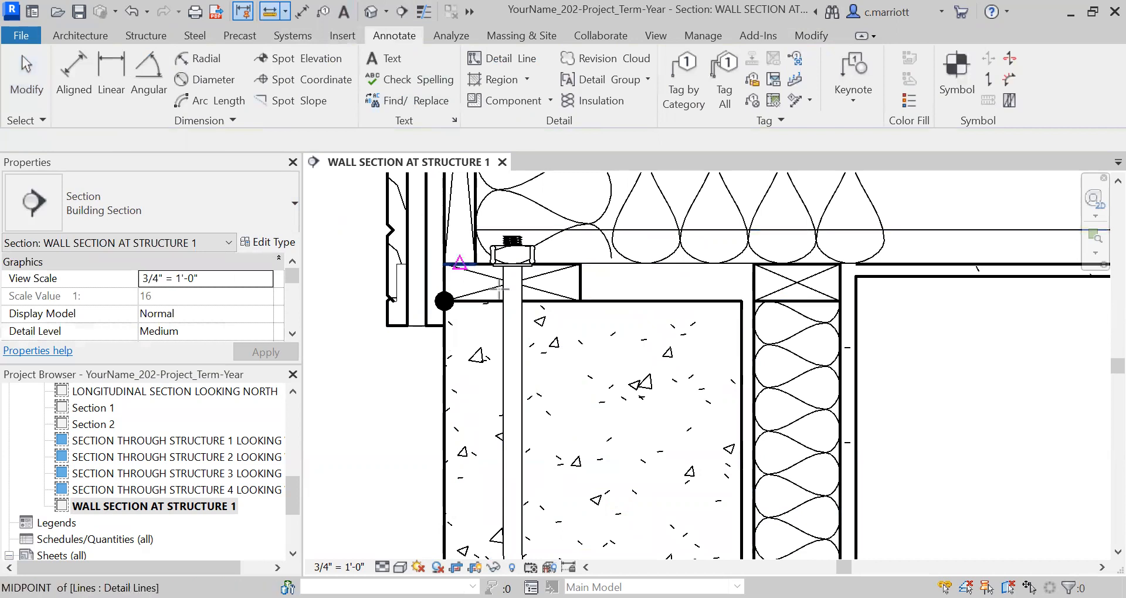
click(503, 302)
key(Escape)
key(Escape)
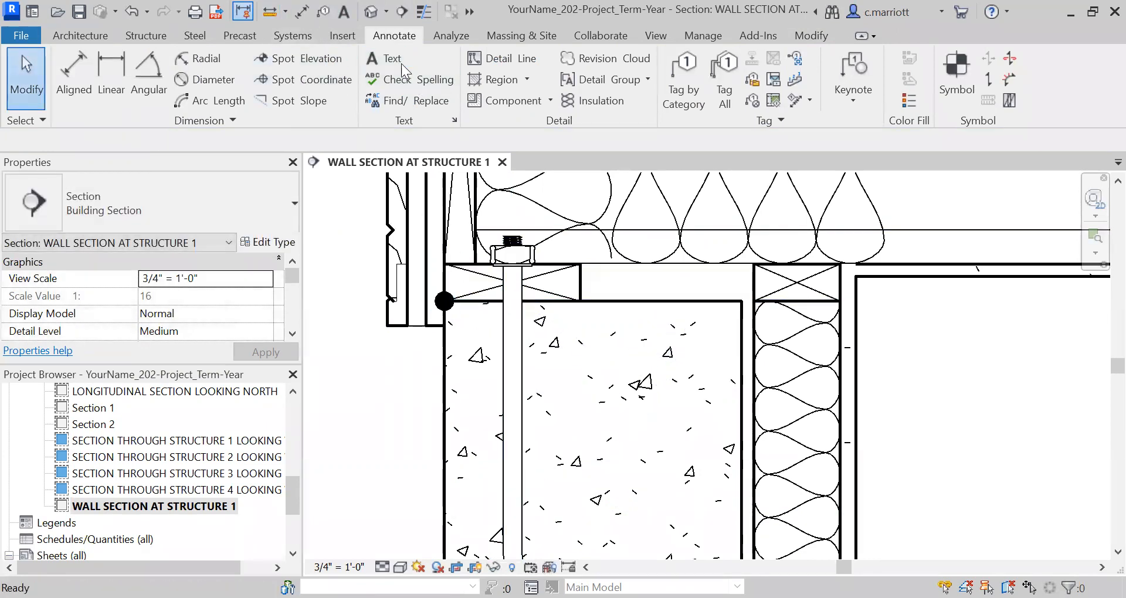
click(270, 12)
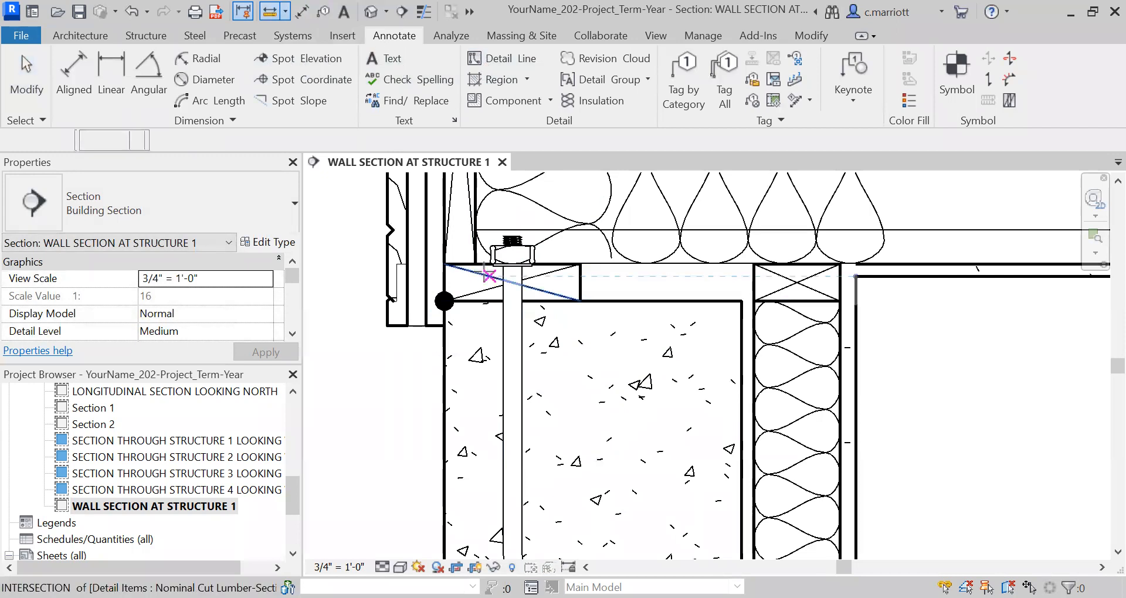
scroll(476, 294, up, 2)
click(434, 304)
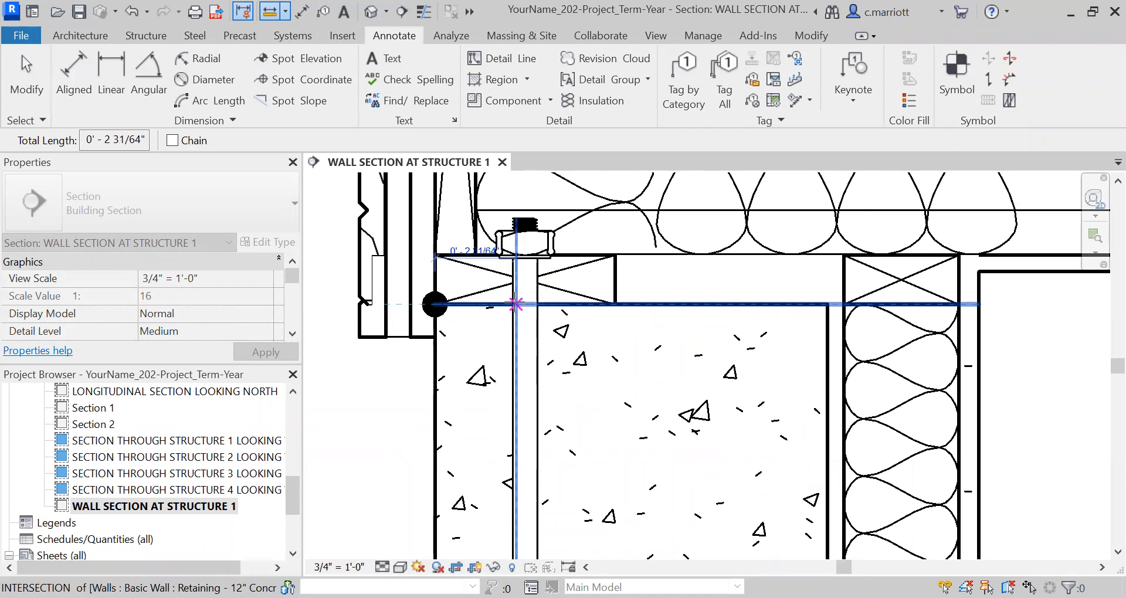
key(Escape)
key(Escape)
scroll(499, 313, down, 2)
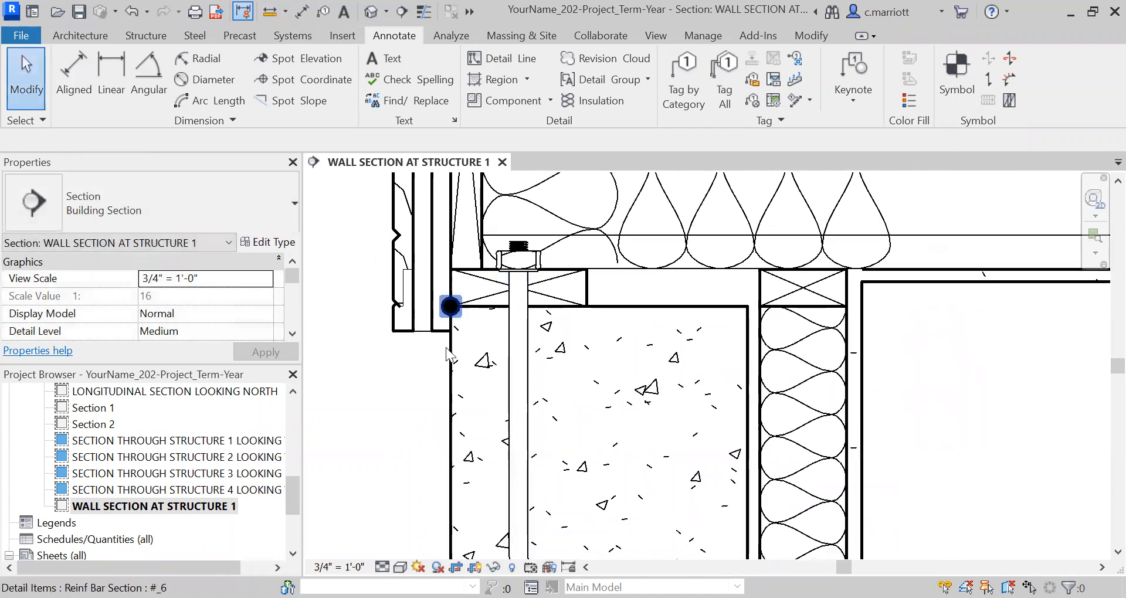
Move the reinforcing bar section 2" horizontally from the wall's exterior face toward the interior
click(450, 306)
click(368, 94)
click(365, 391)
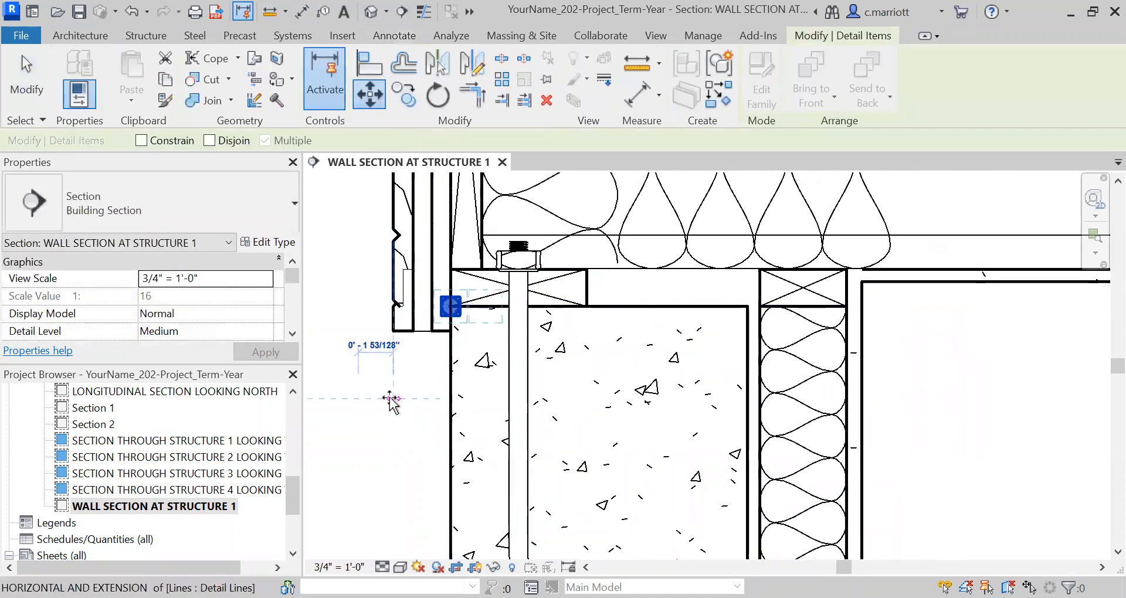
text(2)
key(Return)
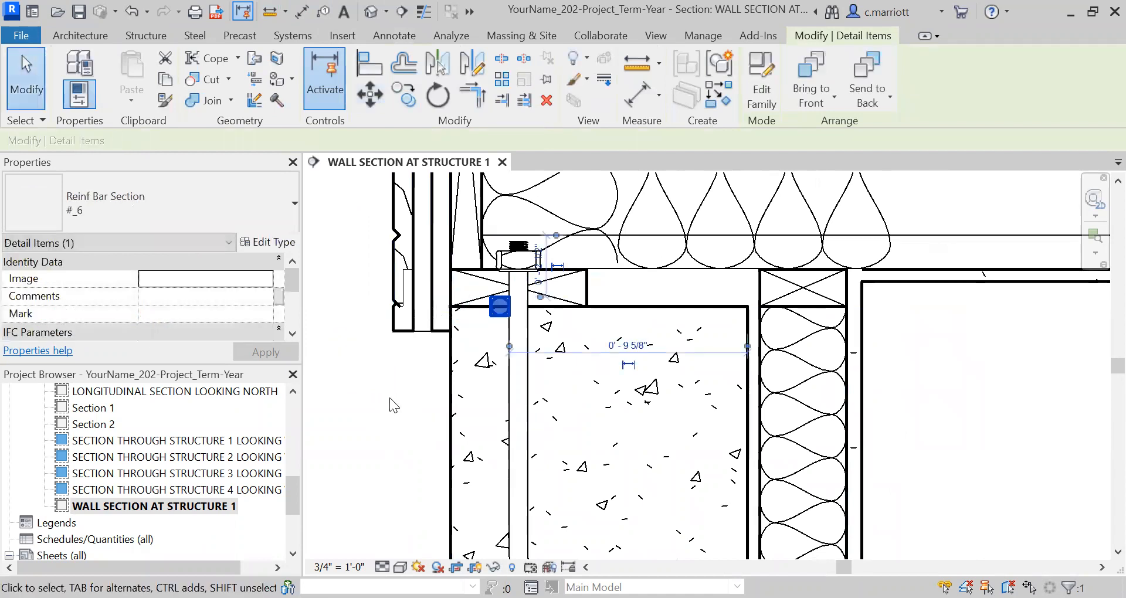
key(Escape)
Move the reinforcing bar section 4" straight down into the concrete wall
click(501, 309)
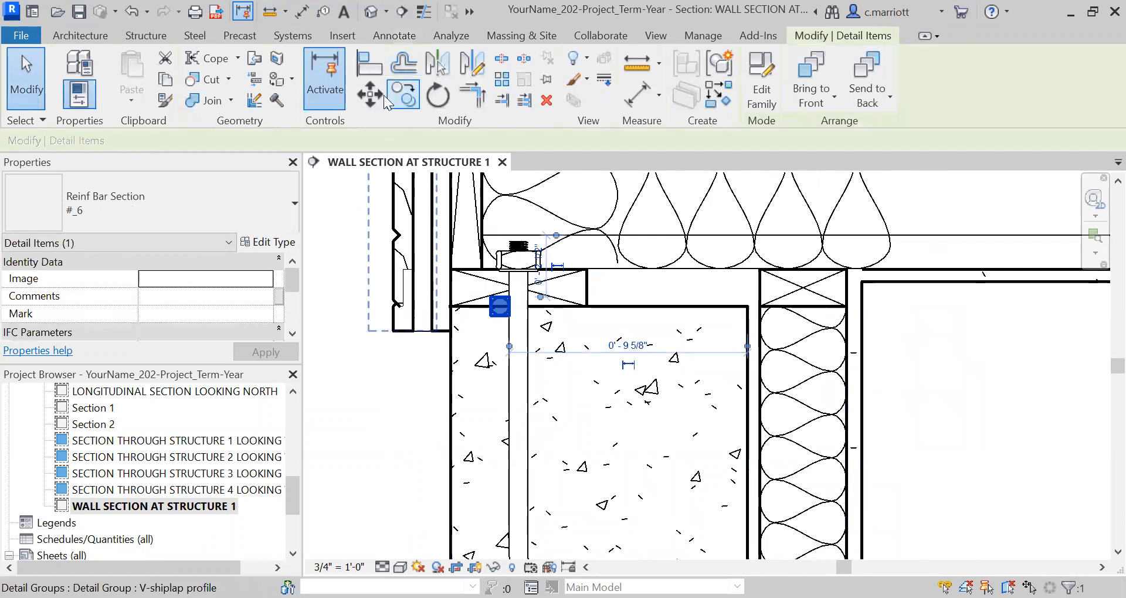
key(m)
key(v)
click(369, 370)
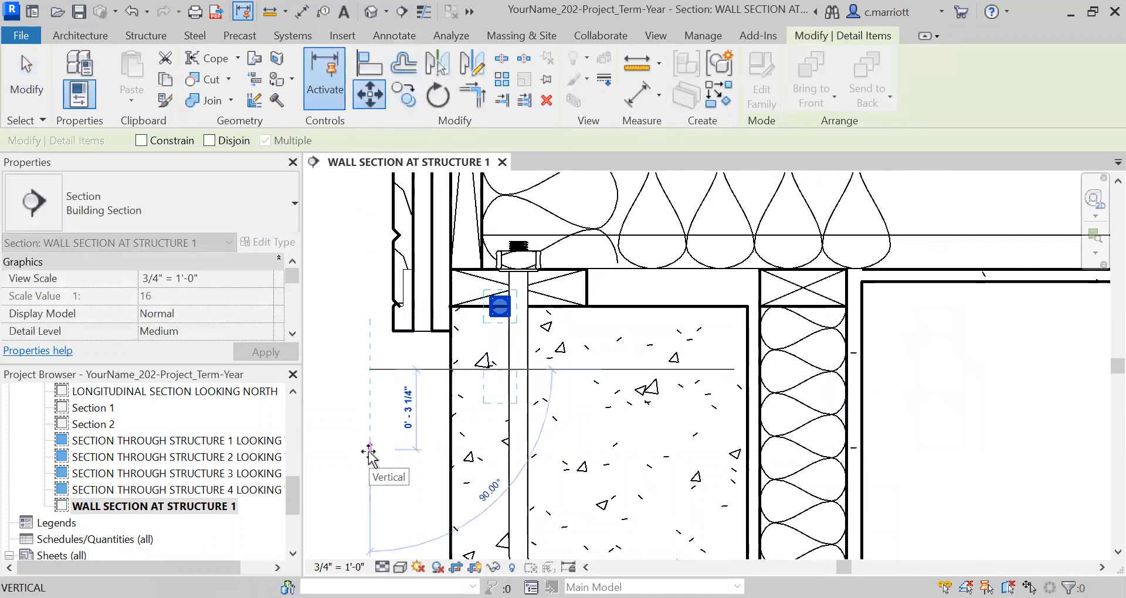
text(4)
key(Return)
key(Escape)
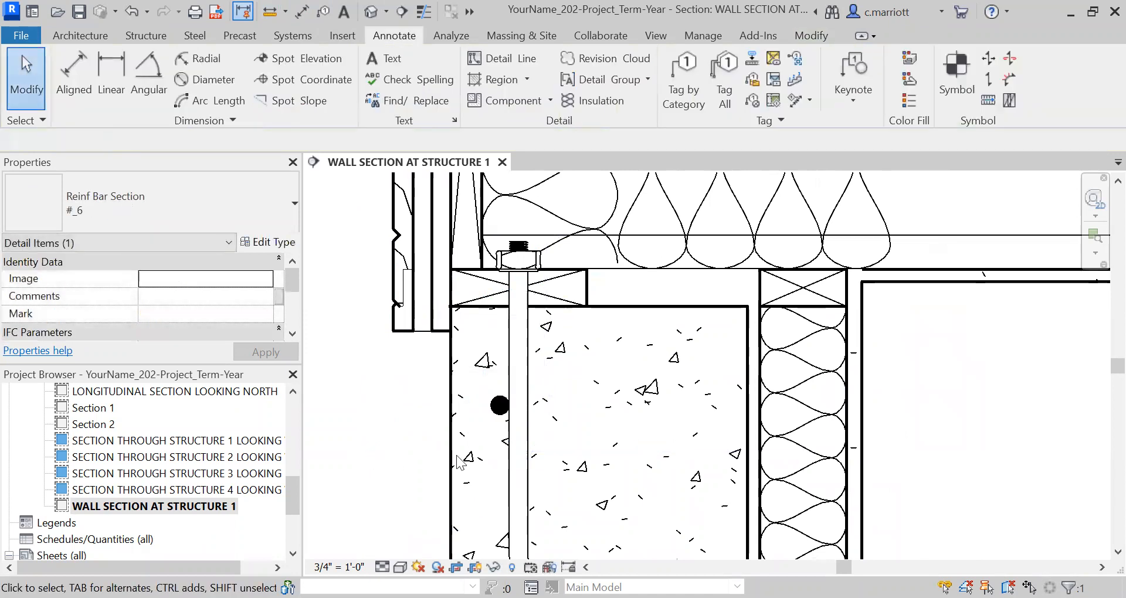
scroll(515, 427, down, 2)
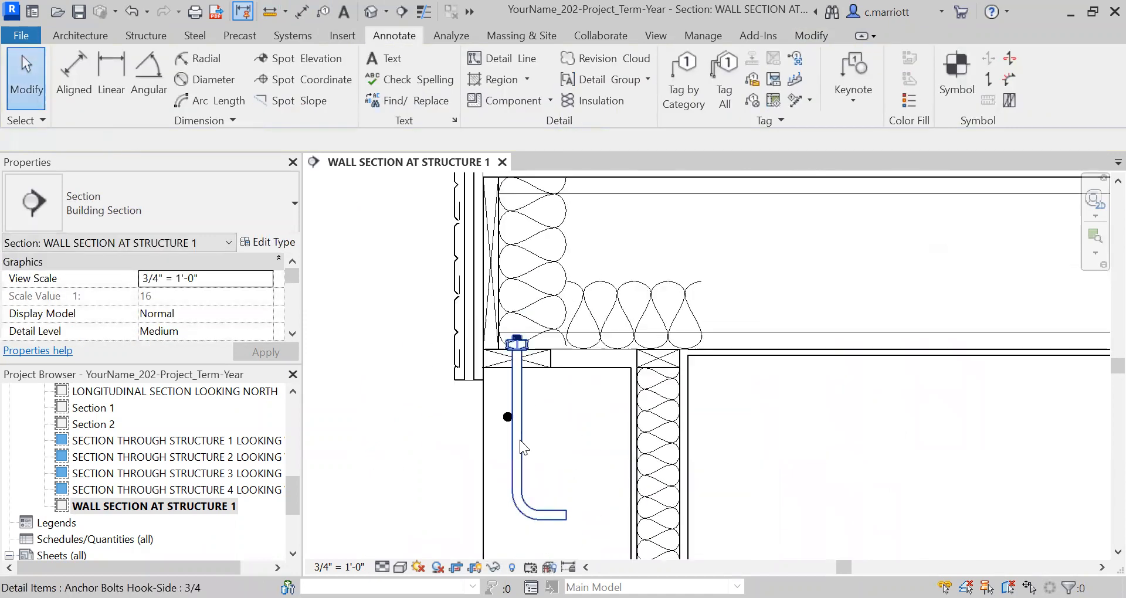
Shift the reinforcing bar section .25" toward the exterior face, away from the anchor bolt
click(508, 417)
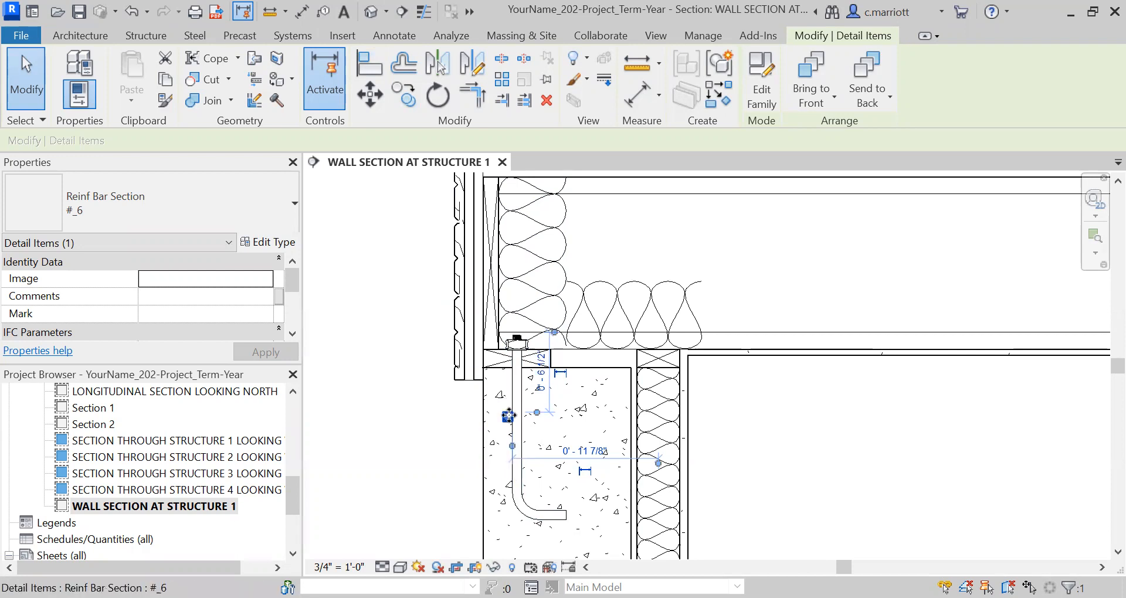
scroll(510, 437, up, 5)
click(380, 103)
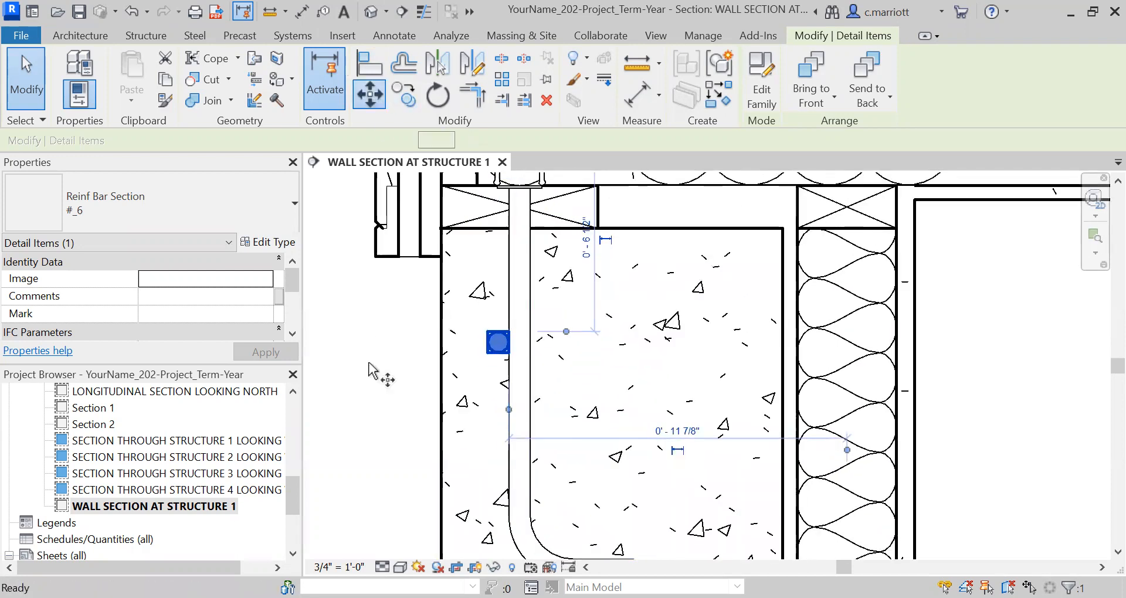
text(.2)
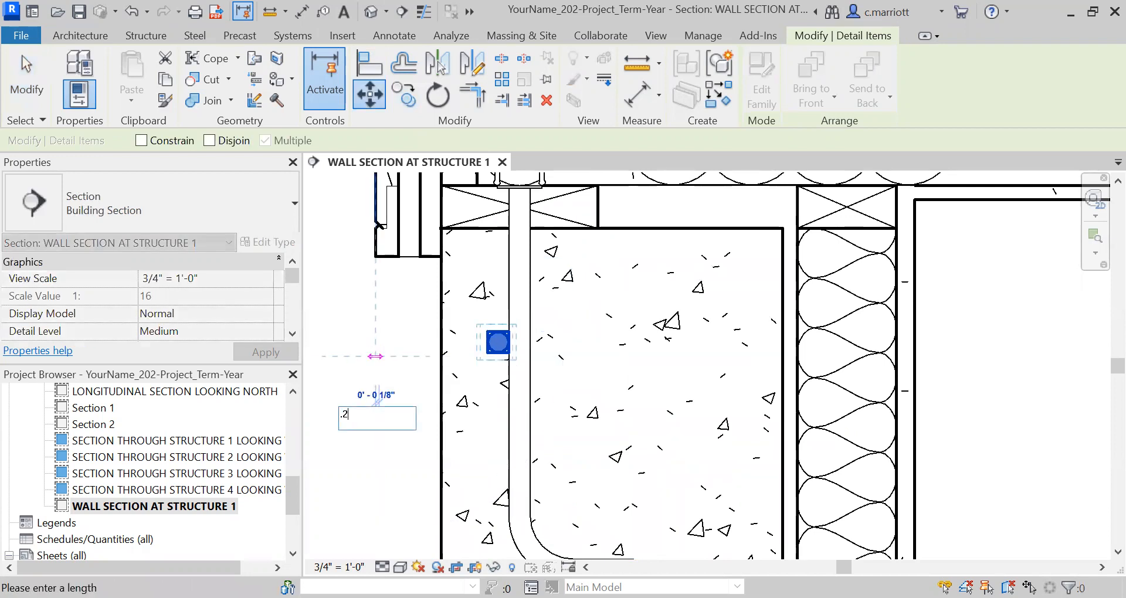
text(5")
key(Return)
key(Escape)
scroll(371, 355, down, 1)
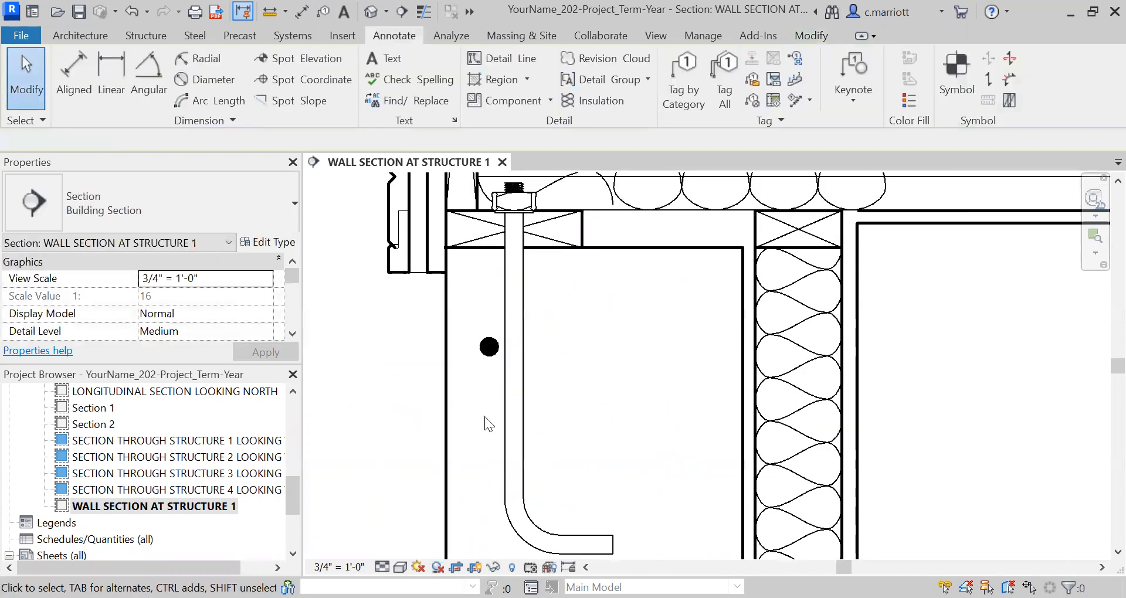
Mirror a copy of the reinforcing bar section about the concrete wall's top edge
click(487, 351)
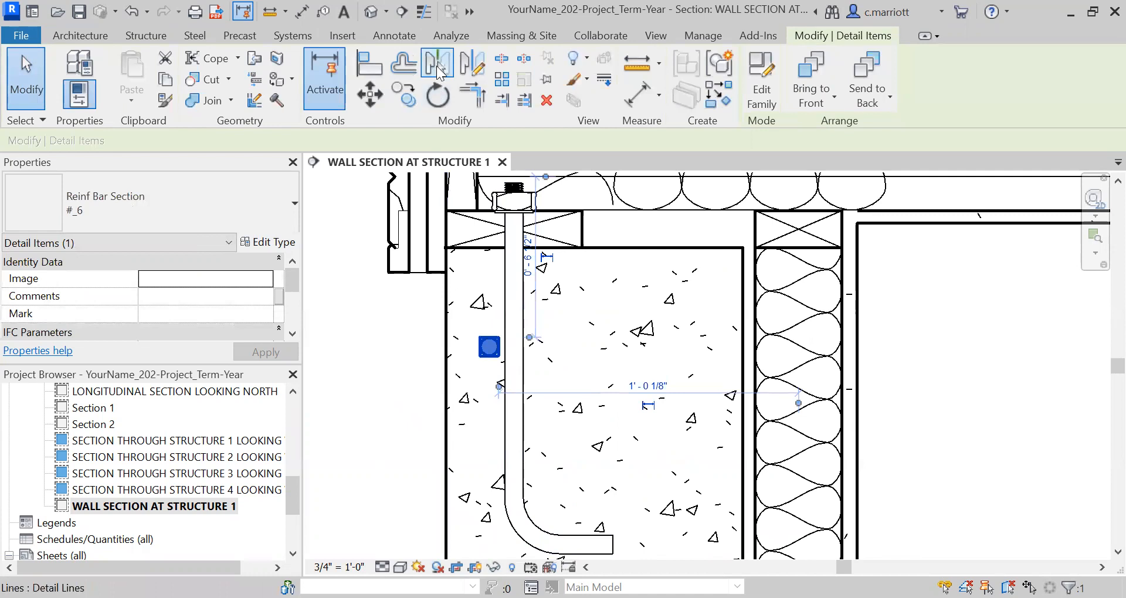
click(439, 66)
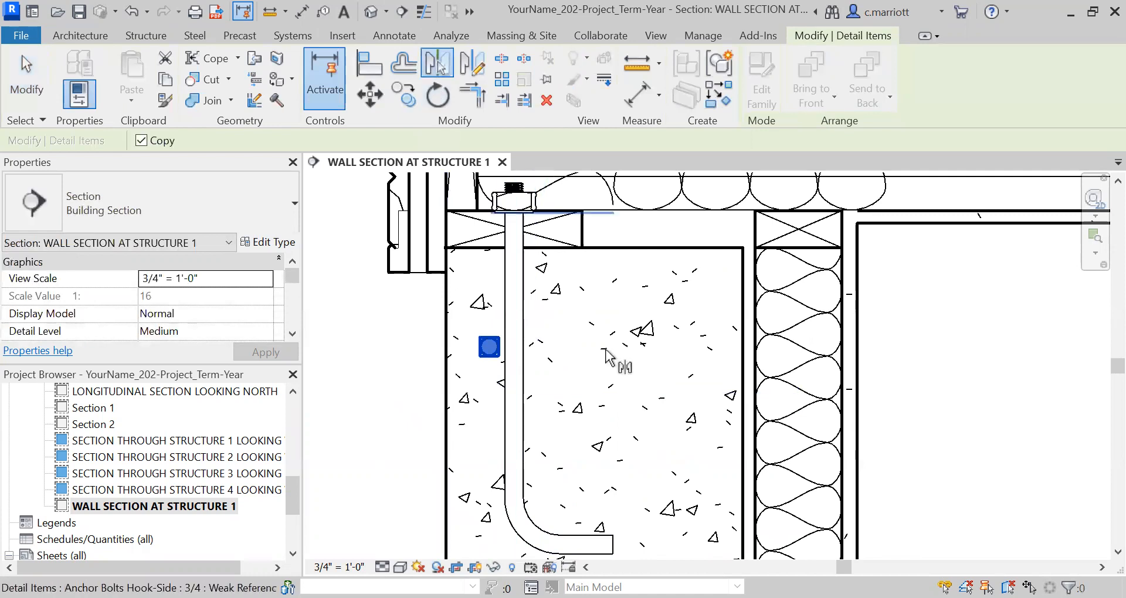
scroll(616, 297, up, 3)
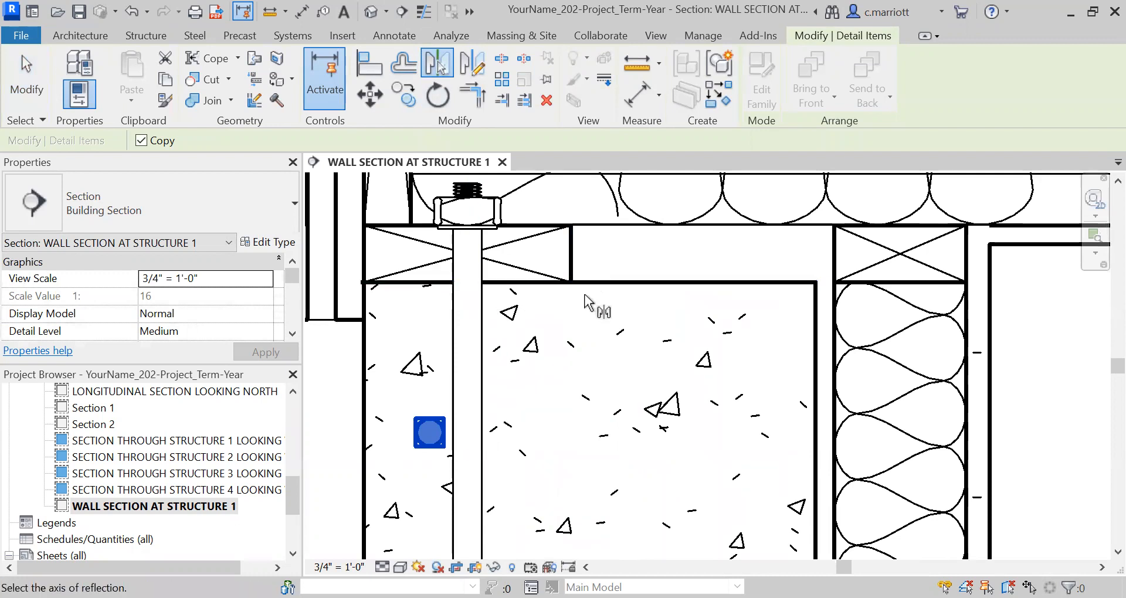
click(594, 283)
click(567, 422)
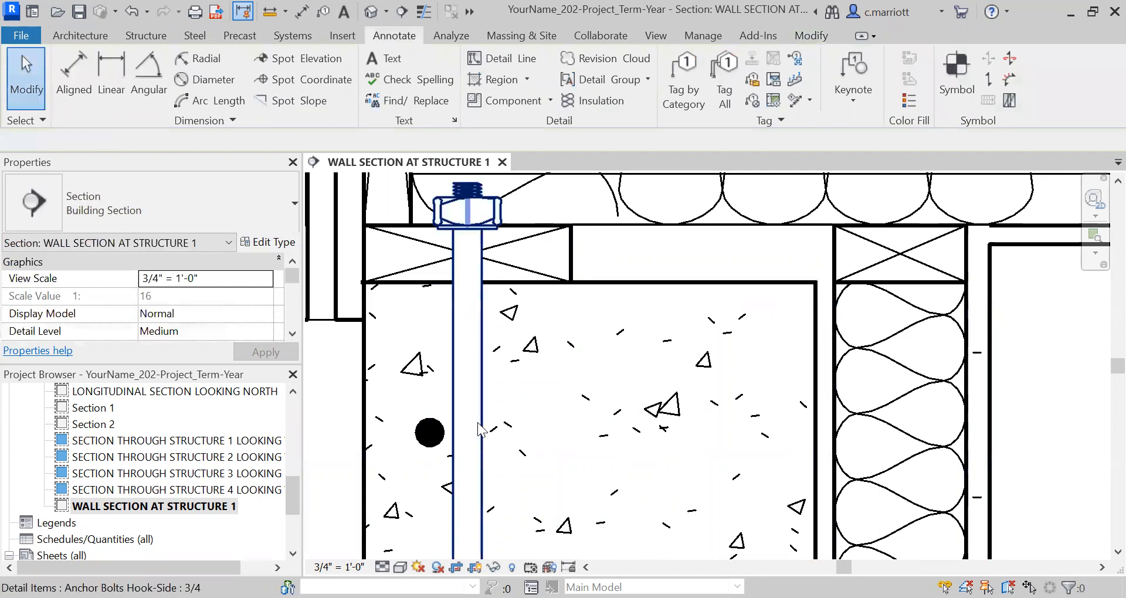
Copy the reinforcing bar section from its center to the interior top corner of the concrete wall
click(429, 433)
click(403, 97)
click(429, 432)
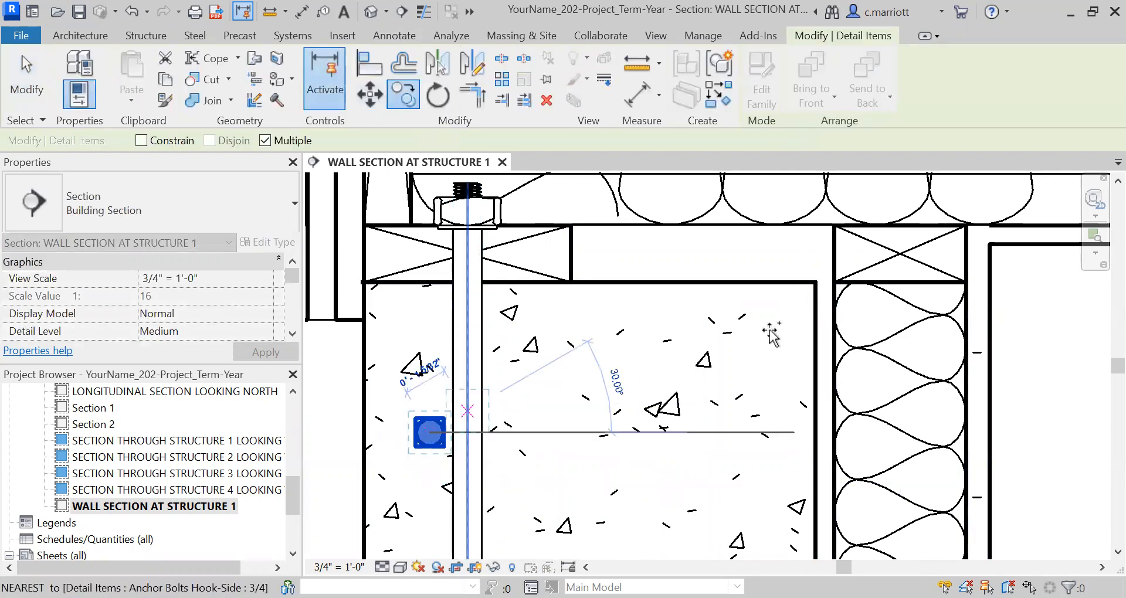
click(815, 282)
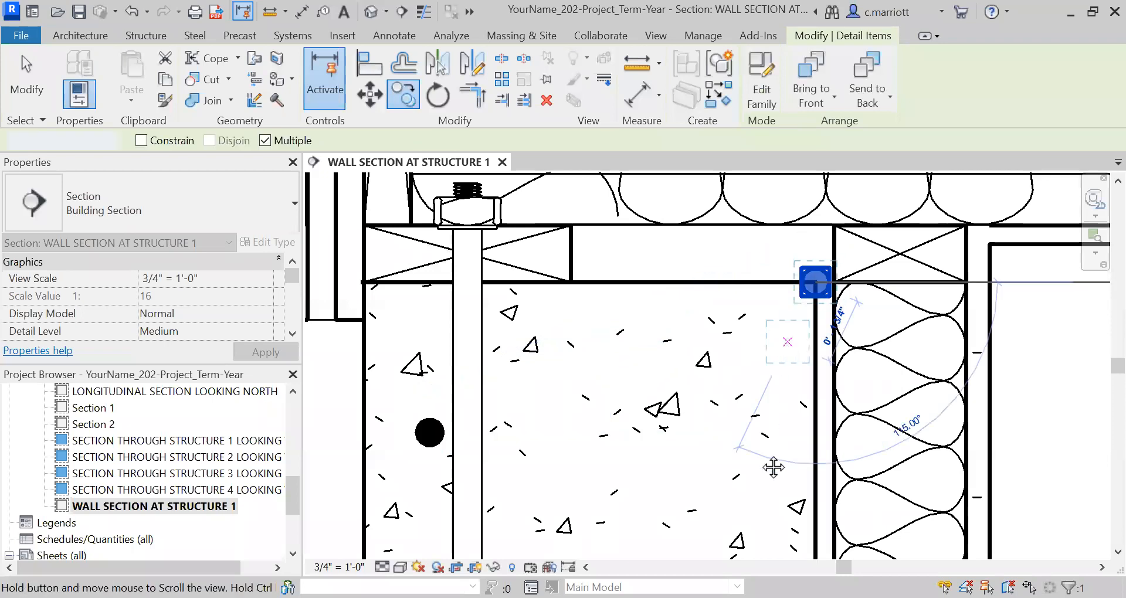
middle_drag(787, 385, 774, 468)
scroll(786, 390, up, 1)
key(Escape)
key(Escape)
Move the copied bar at the interior top corner 2" horizontally toward the exterior
click(801, 360)
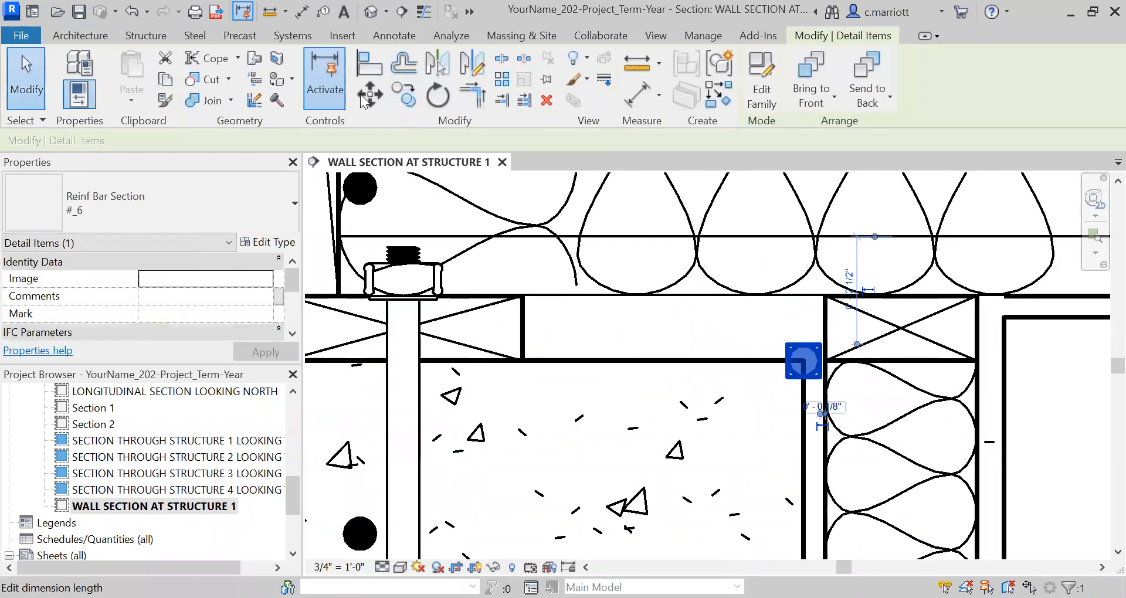
key(m)
key(v)
click(626, 417)
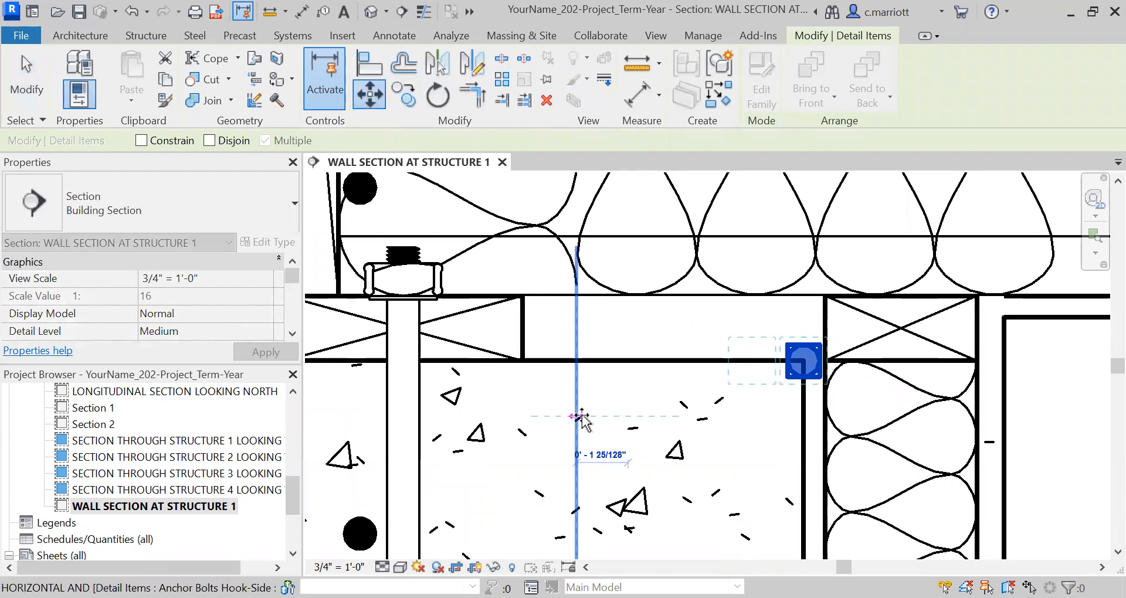
text(2)
key(Return)
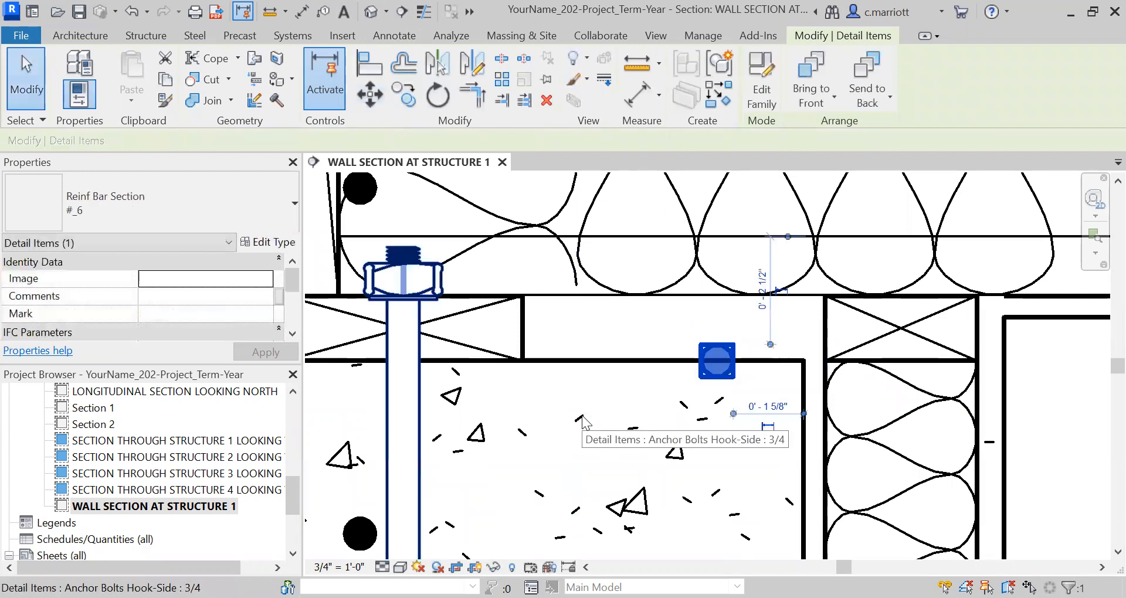
Move the bar at the wall's interior top edge 4" vertically down into the concrete
scroll(588, 401, down, 3)
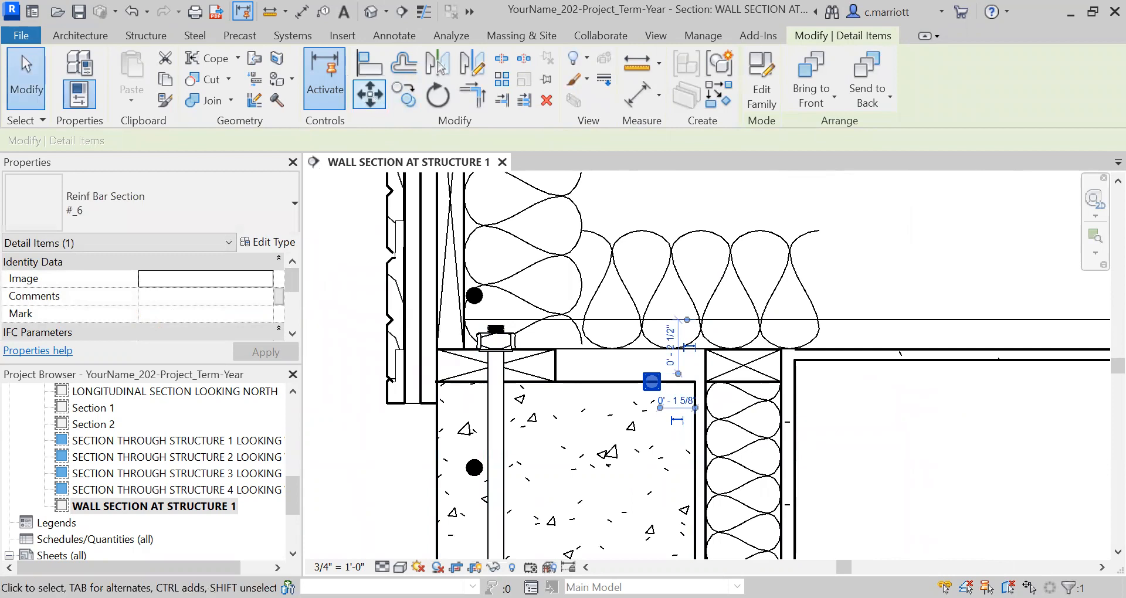
click(370, 96)
click(581, 403)
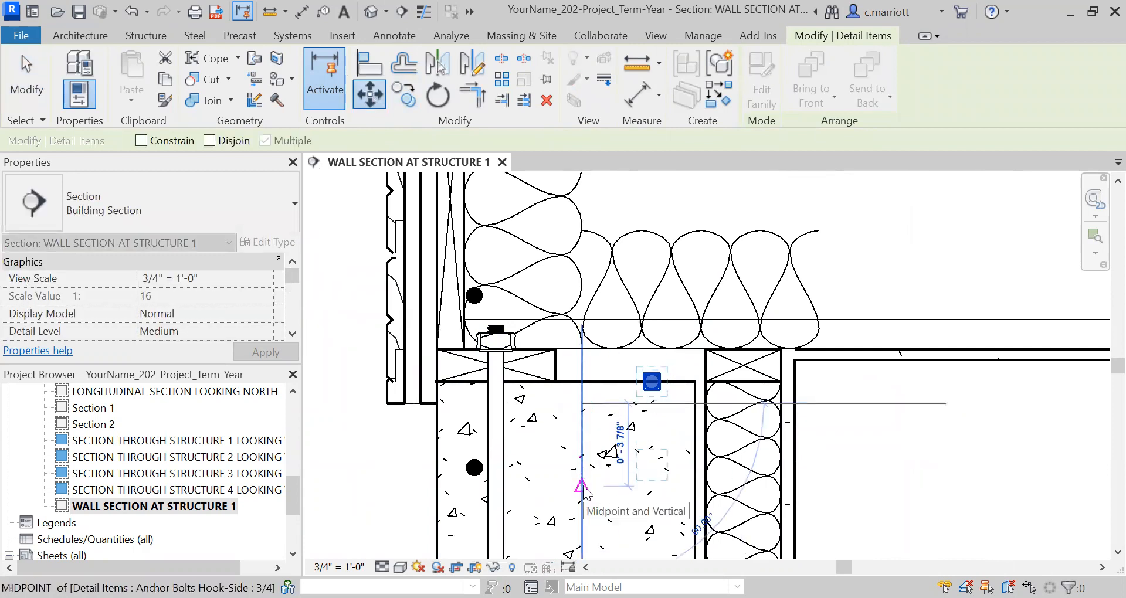
text(4)
key(Return)
key(Escape)
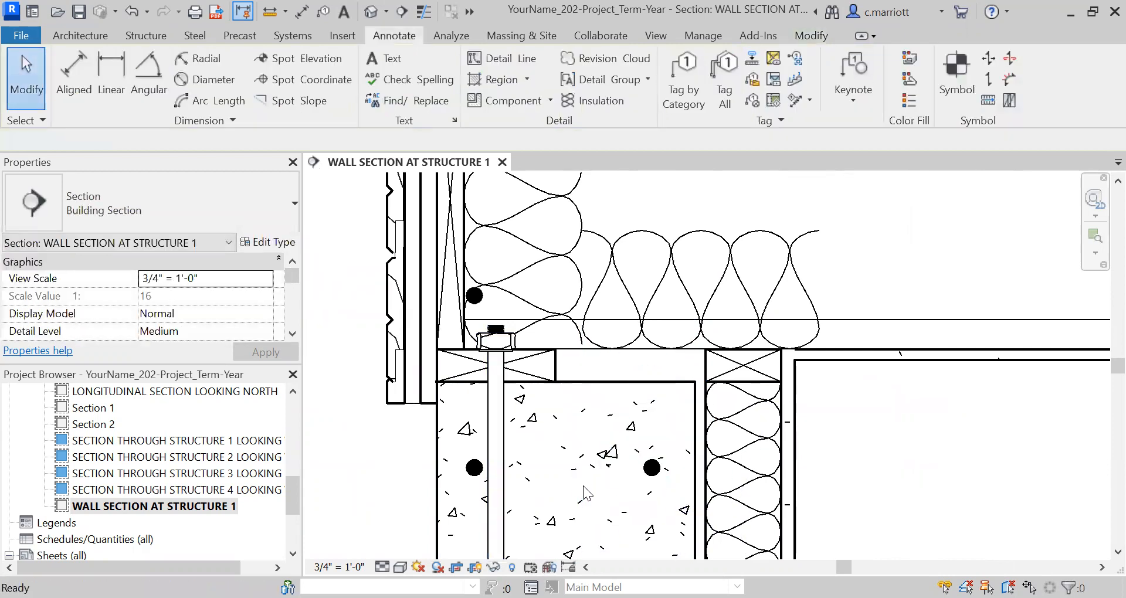
Copy the two reinforcing bars inside the top of the concrete wall straight down to the footing's top edge
scroll(583, 486, down, 2)
scroll(534, 414, down, 5)
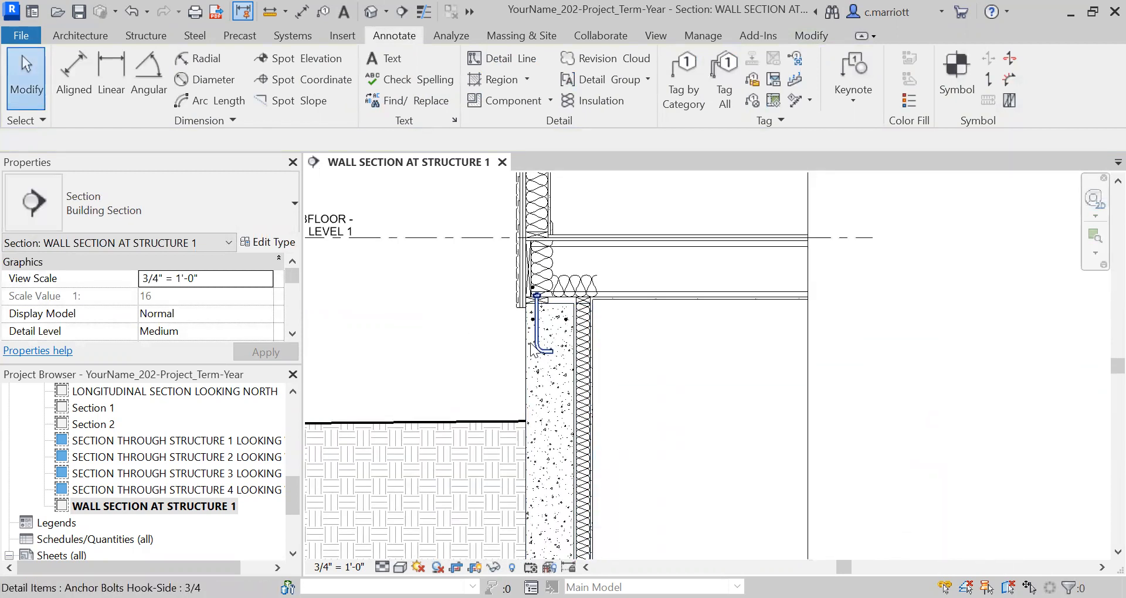
scroll(531, 316, up, 1)
scroll(531, 315, up, 3)
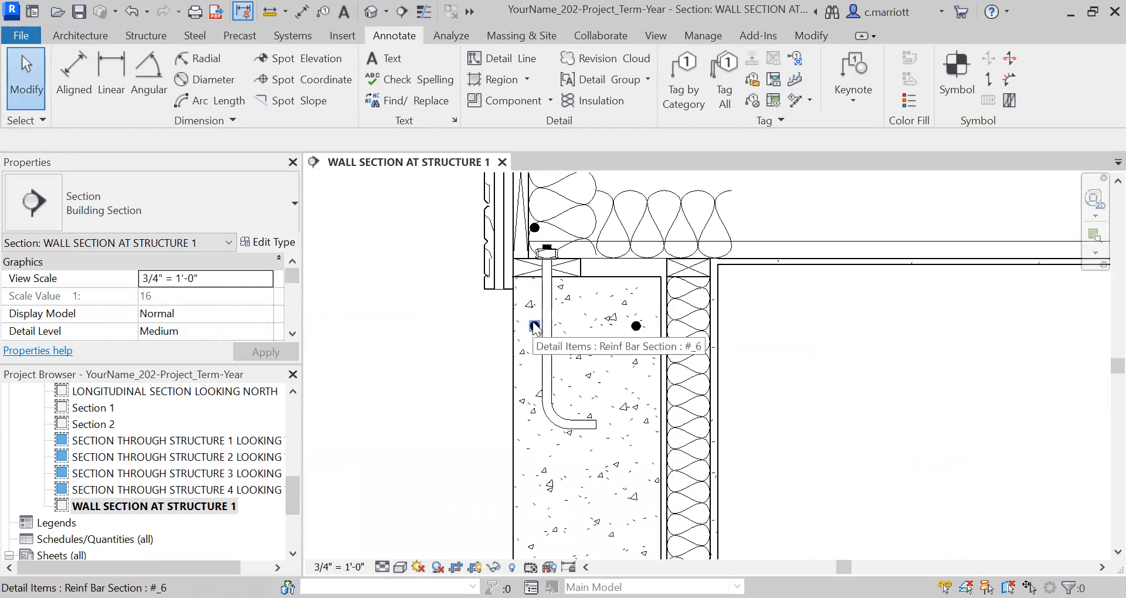
click(534, 326)
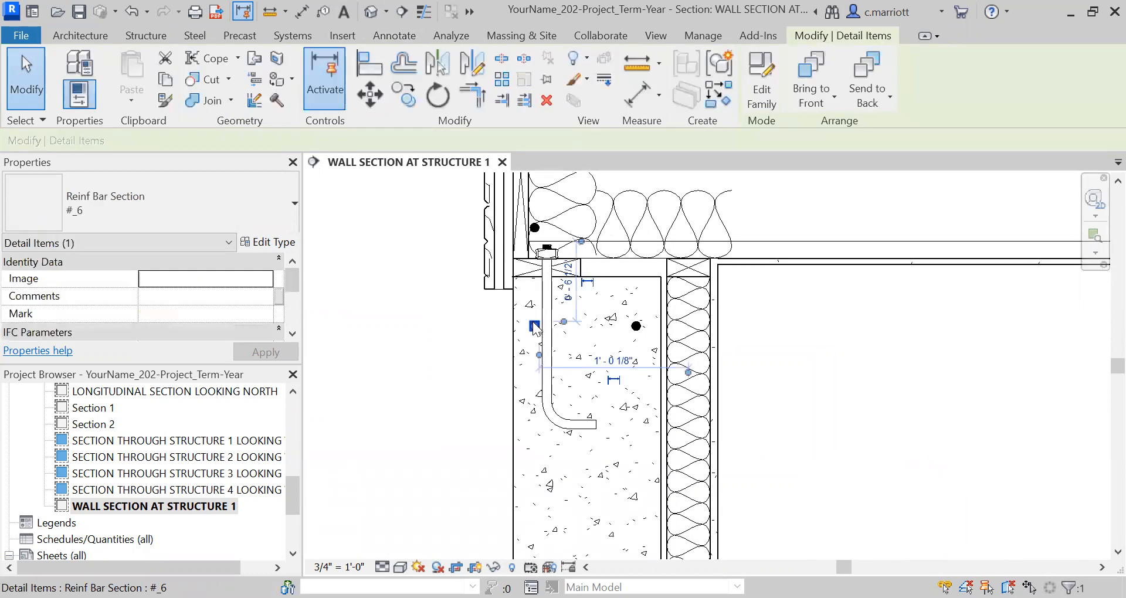
ctrl+click(637, 339)
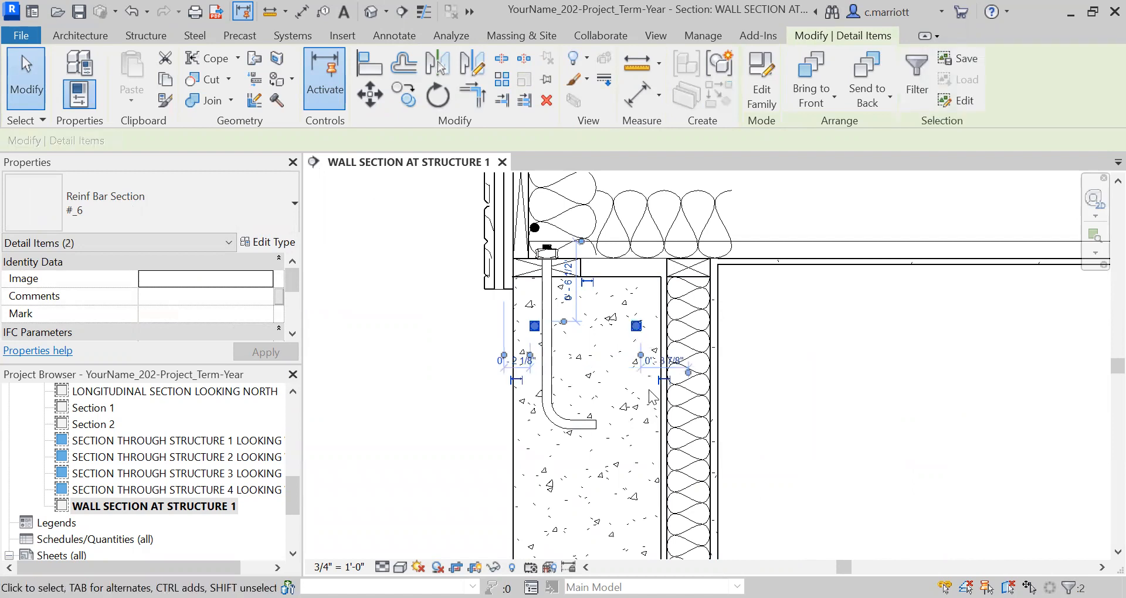
click(403, 96)
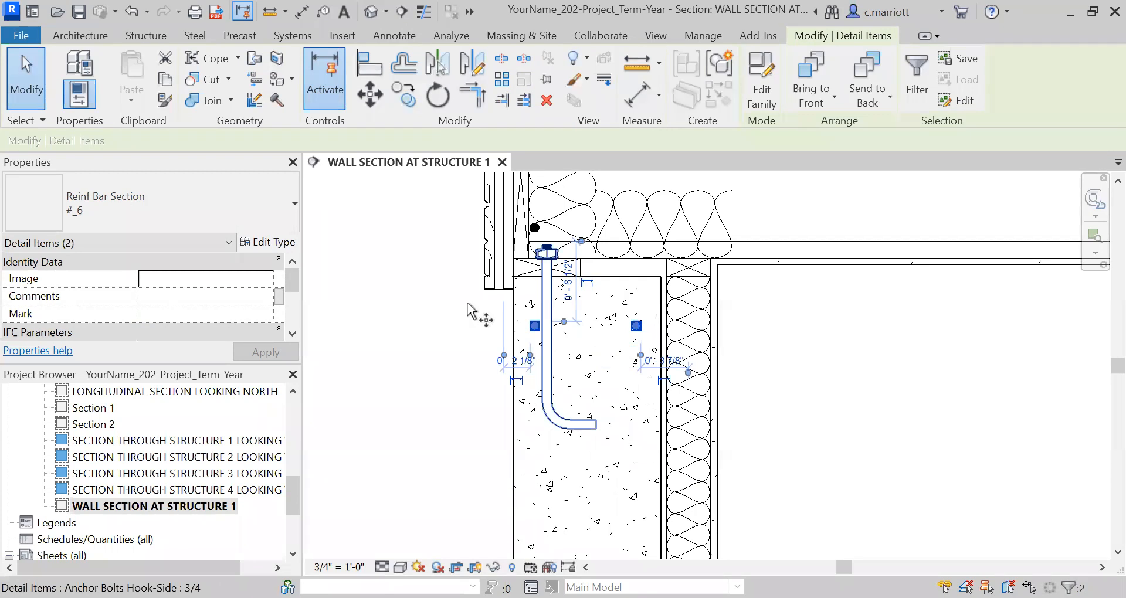
scroll(468, 299, down, 2)
scroll(481, 290, up, 6)
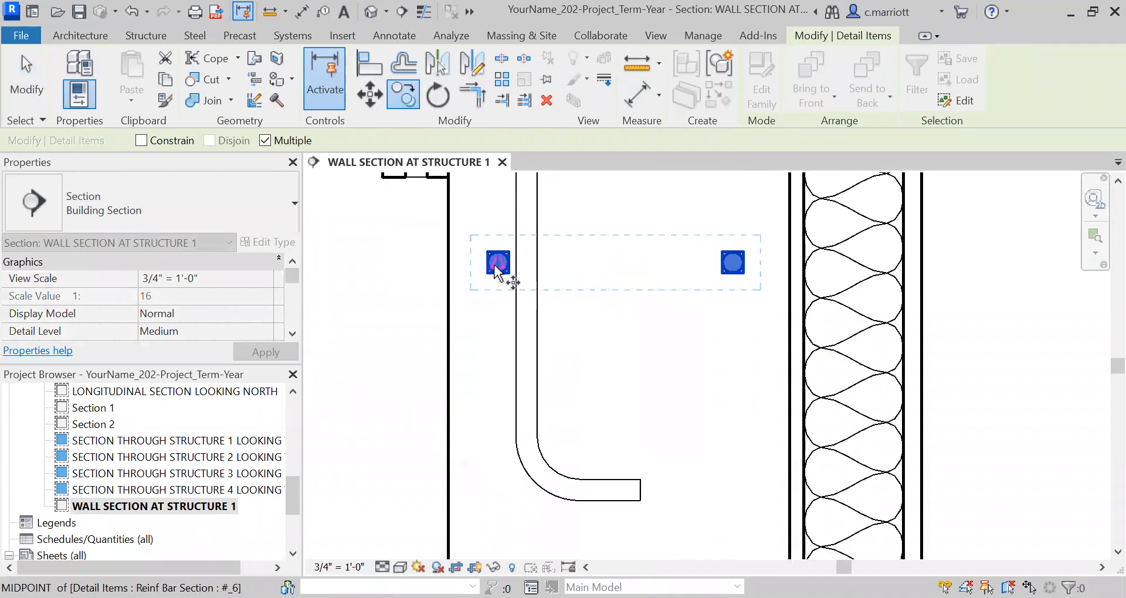
click(496, 261)
scroll(482, 315, down, 2)
scroll(480, 396, down, 4)
middle_drag(496, 517, 503, 281)
middle_drag(476, 428, 470, 299)
scroll(478, 505, up, 1)
scroll(487, 511, up, 2)
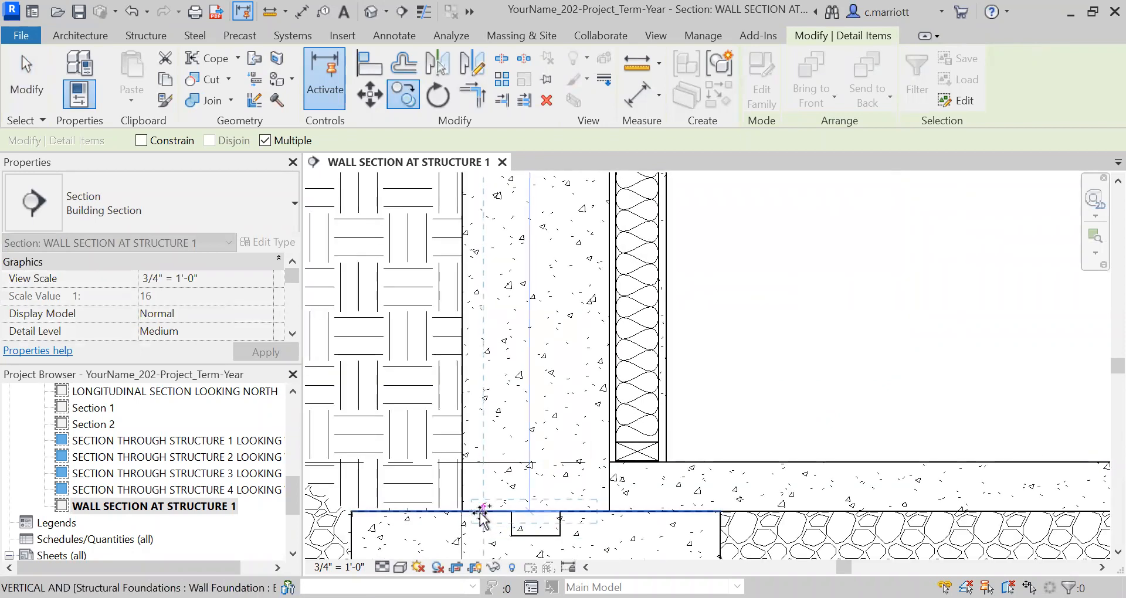
click(483, 514)
key(Escape)
Move the exterior-side bar on the footing's top edge .25" horizontally toward the interior
scroll(504, 530, up, 3)
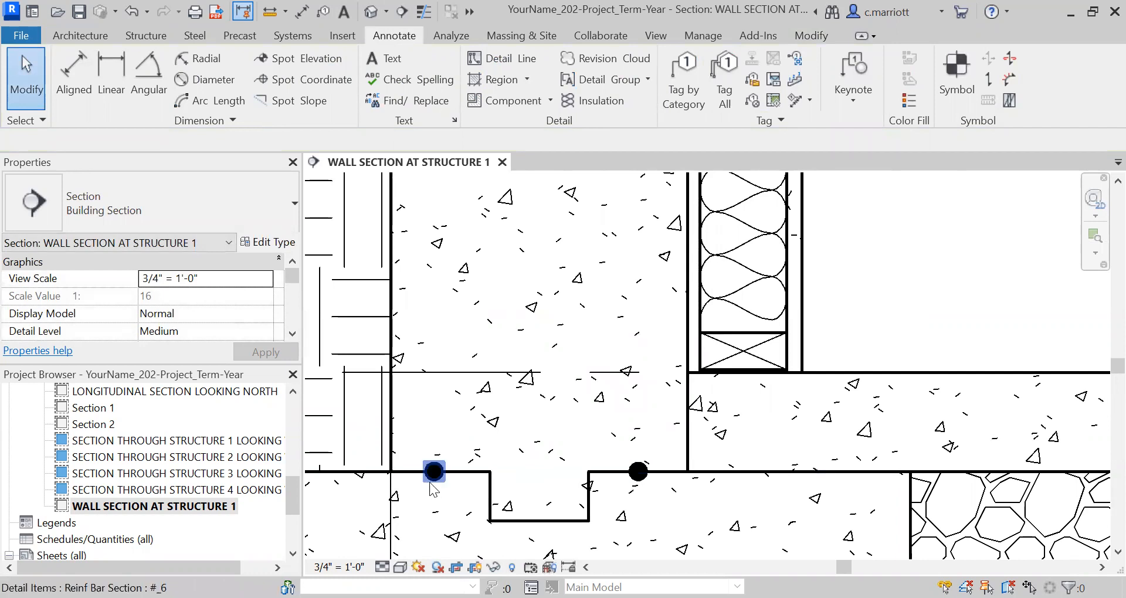
click(450, 507)
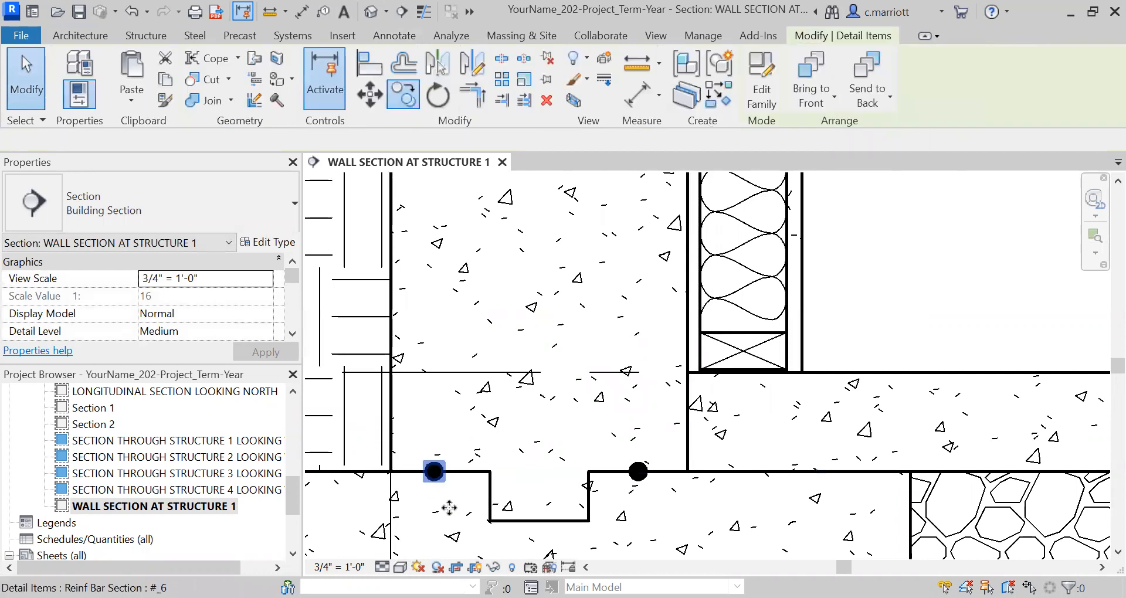
click(404, 97)
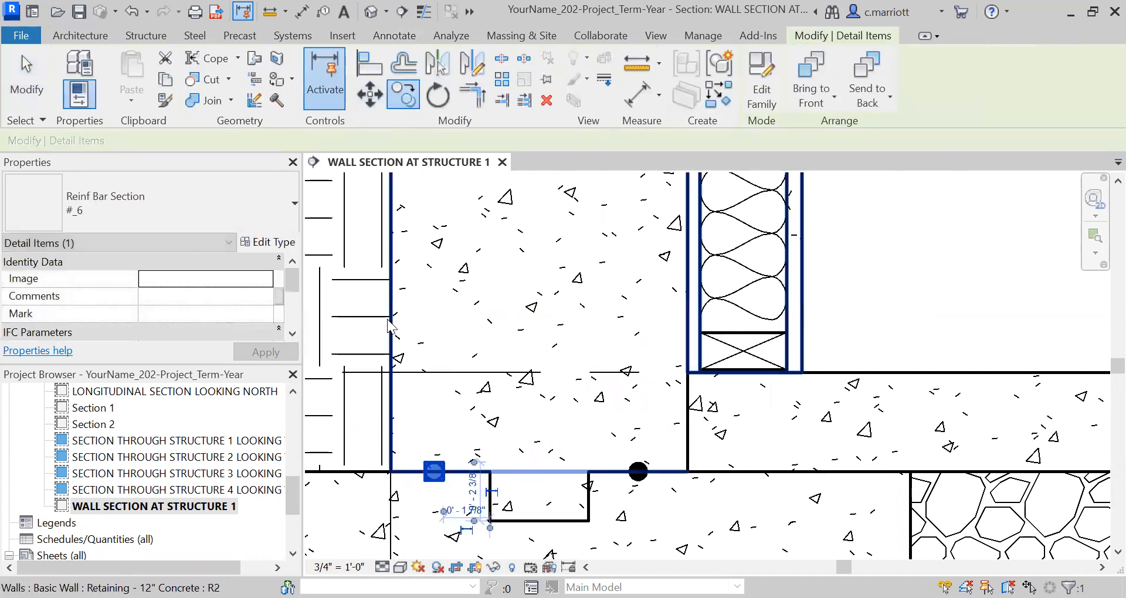
key(Escape)
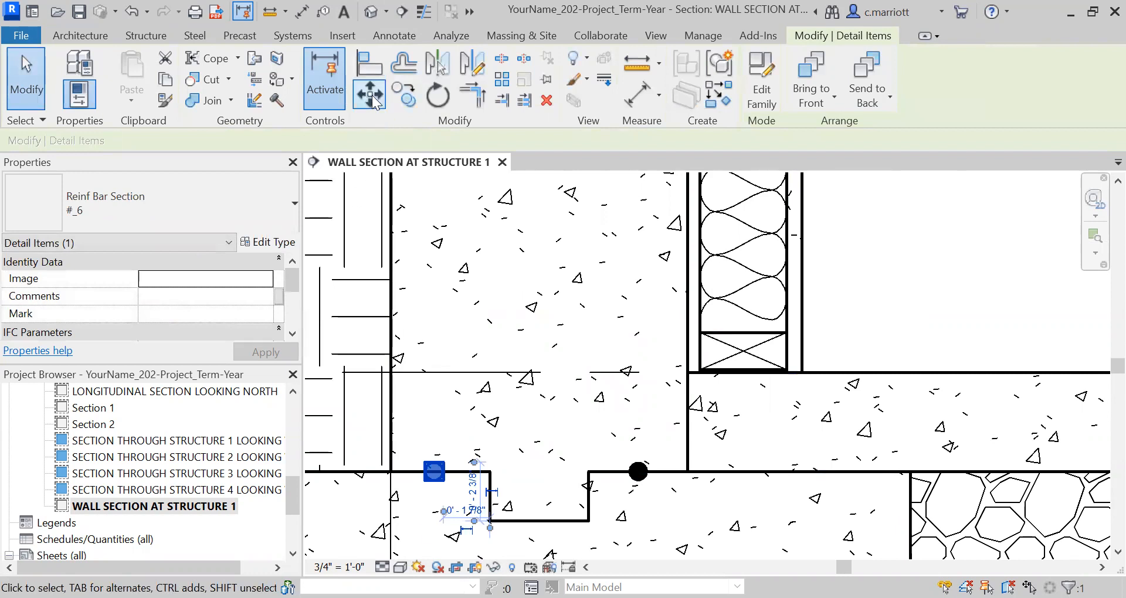
click(372, 100)
text(.2)
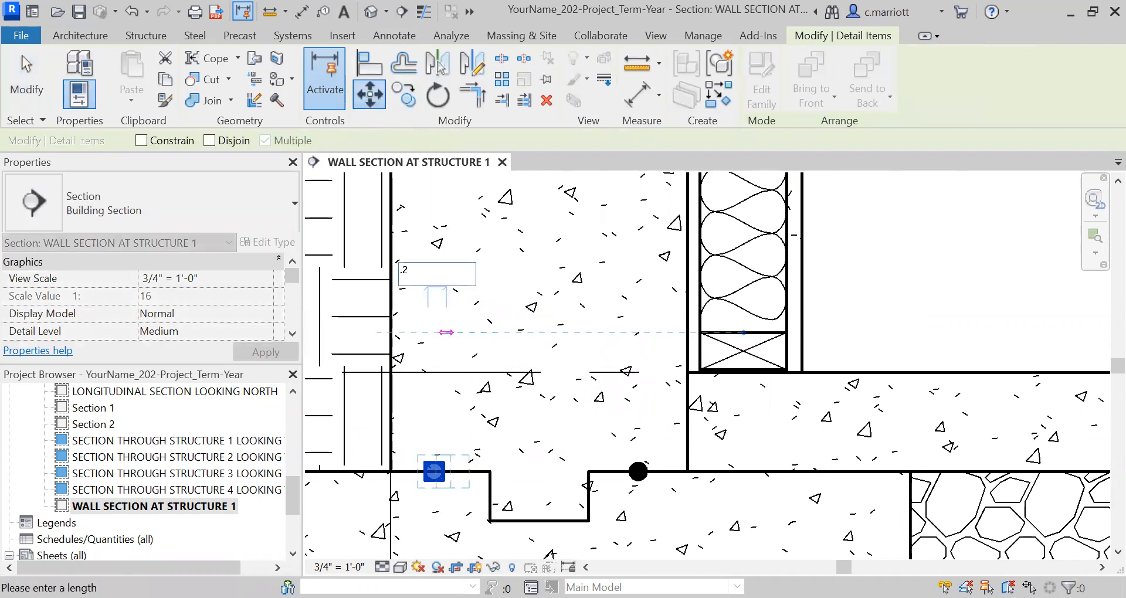
text(5")
key(Return)
key(Escape)
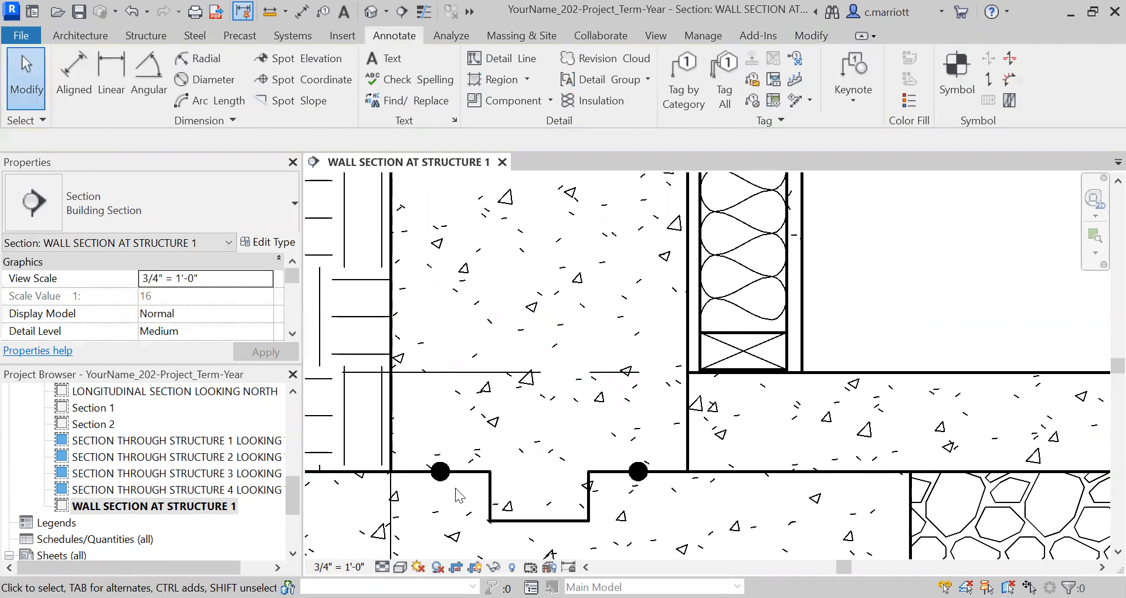
Move both reinforcing bars on the footing's top edge 6" vertically up into the concrete wall
click(449, 485)
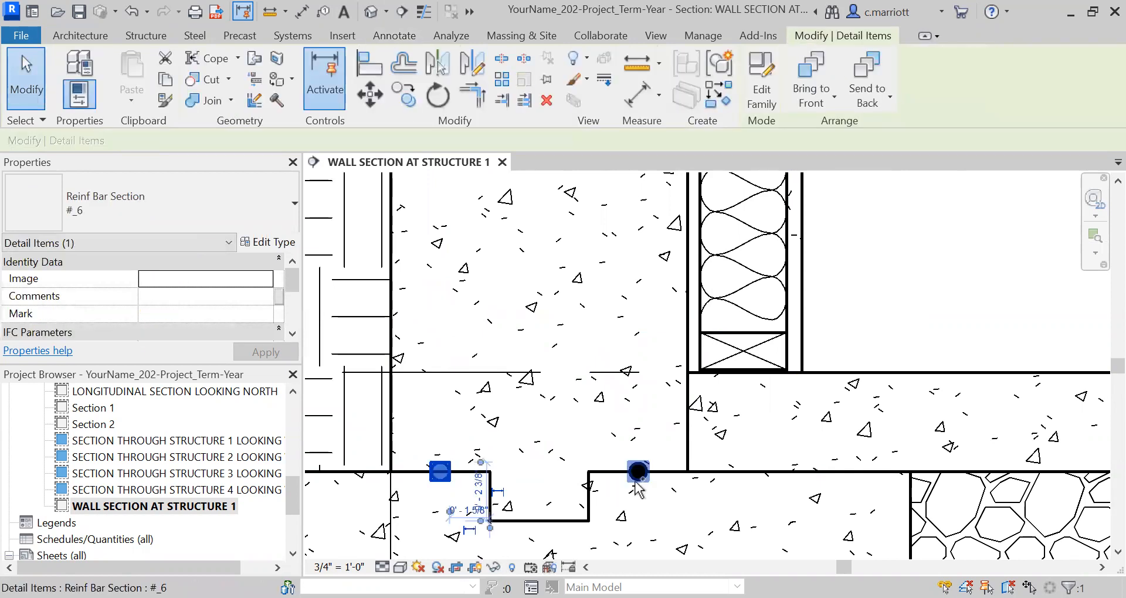
ctrl+click(662, 526)
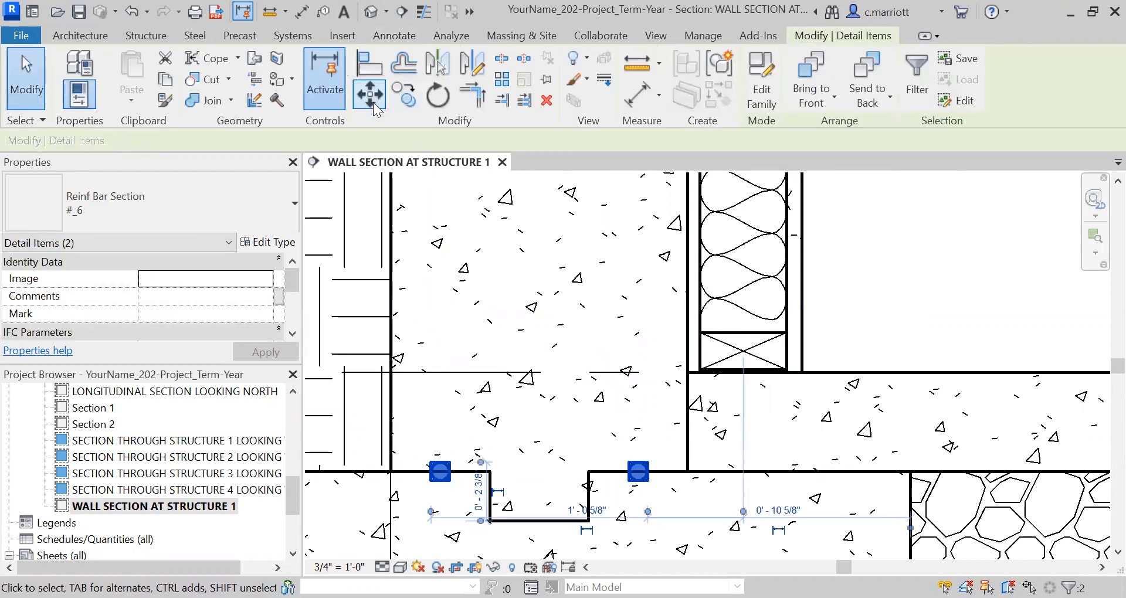
click(455, 353)
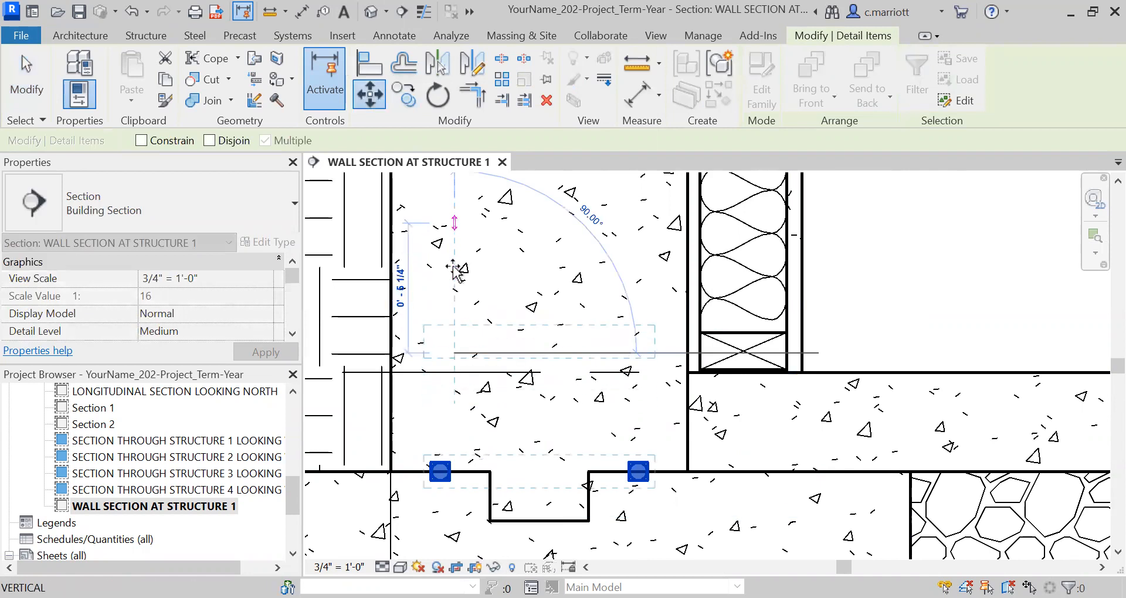
text(6")
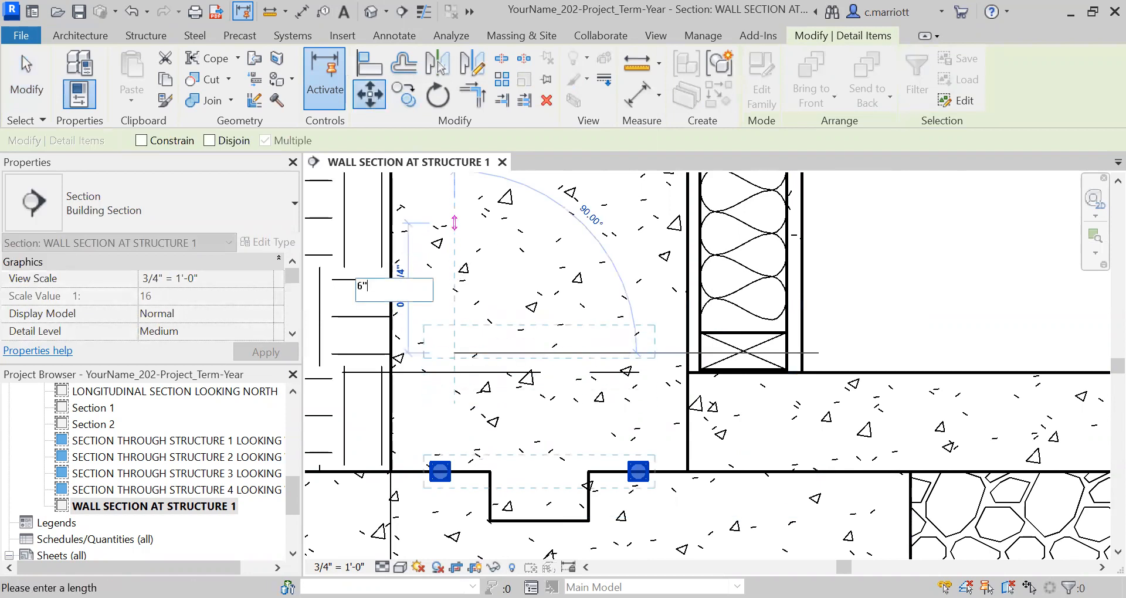
key(Return)
key(Escape)
Examine the reinforcing bar placement along the concrete wall between the anchor bolt and the footing
scroll(541, 470, down, 5)
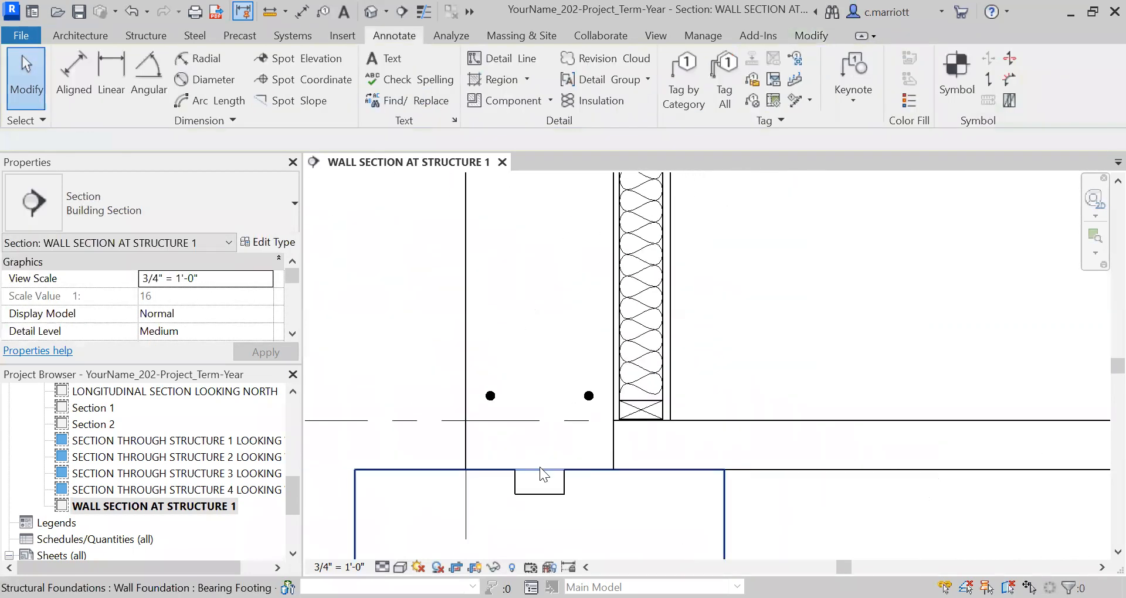
mouse_move(551, 497)
middle_down()
mouse_move(532, 432)
mouse_move(502, 569)
middle_up()
scroll(490, 407, down, 2)
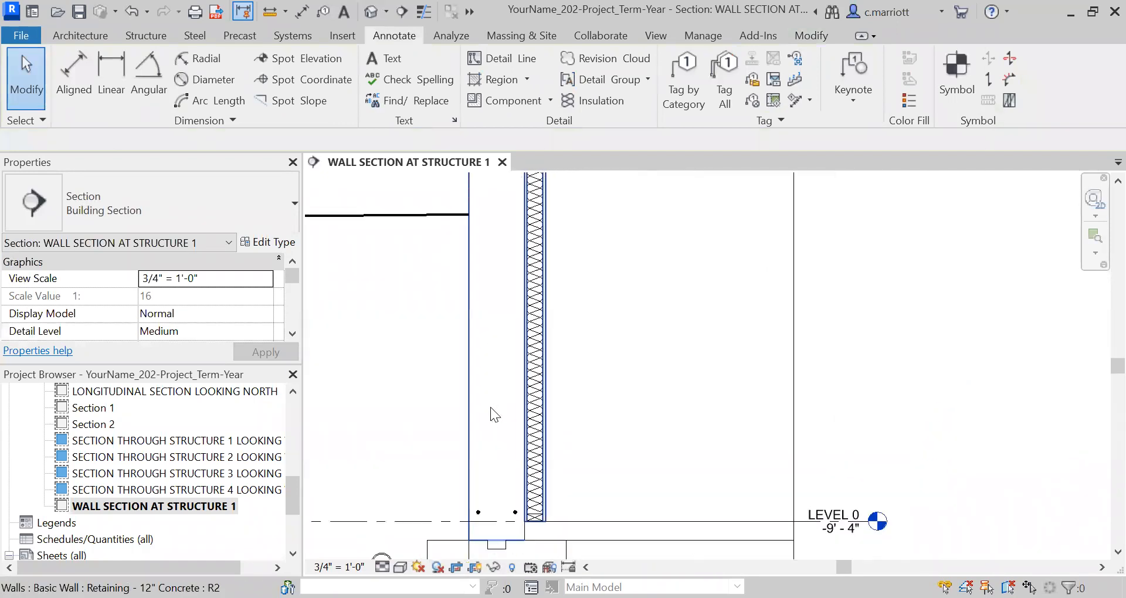
middle_drag(506, 402, 500, 456)
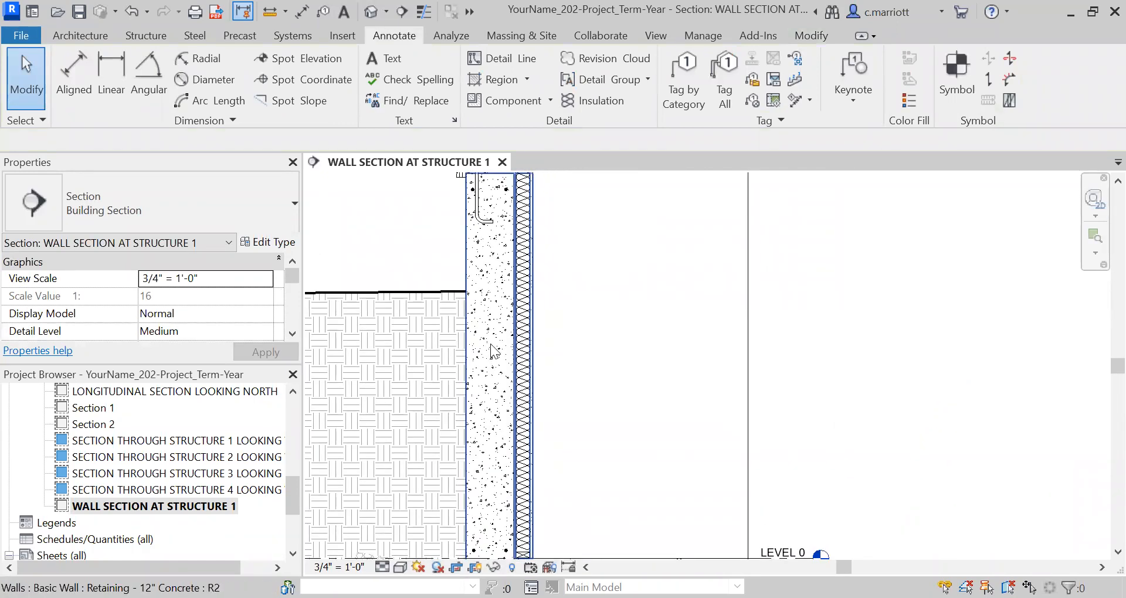
scroll(473, 451, down, 1)
middle_drag(492, 414, 490, 390)
mouse_move(487, 502)
middle_down()
mouse_move(475, 407)
mouse_move(525, 414)
mouse_move(581, 386)
middle_up()
scroll(462, 436, up, 1)
scroll(463, 425, up, 3)
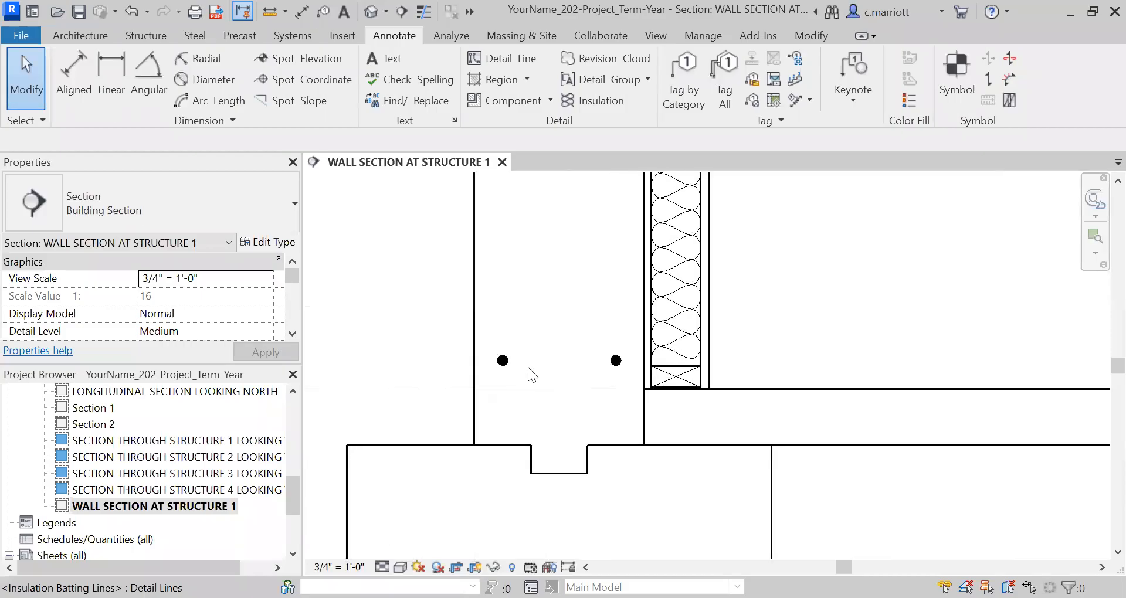
Copy the exterior-side bar at the wall's base to the footing's exterior bottom corner
scroll(505, 365, down, 2)
click(502, 361)
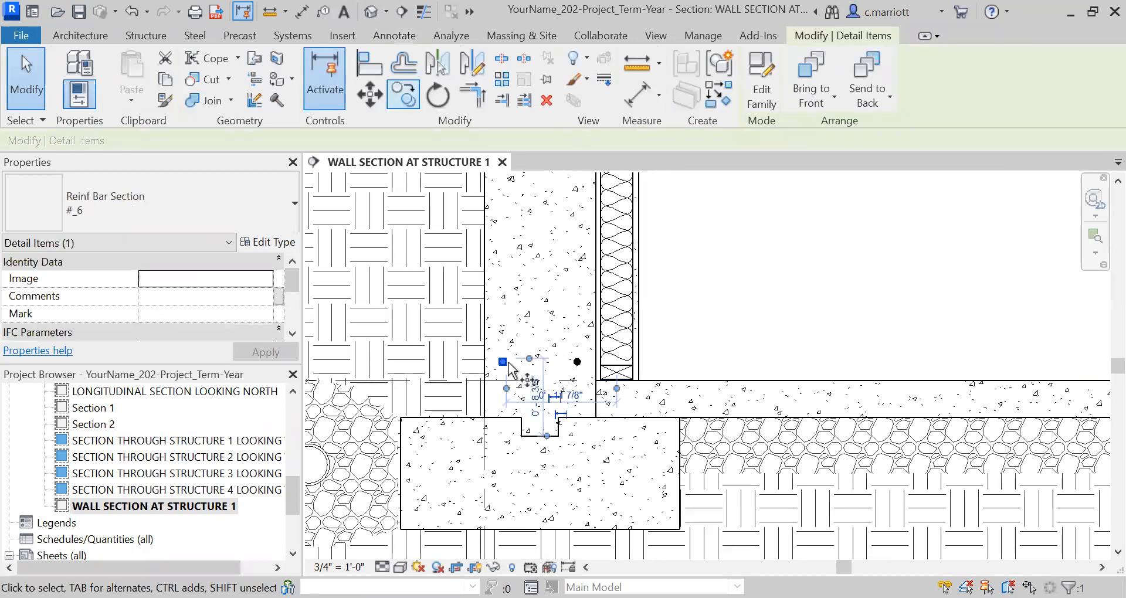
key(c)
key(o)
scroll(506, 367, up, 2)
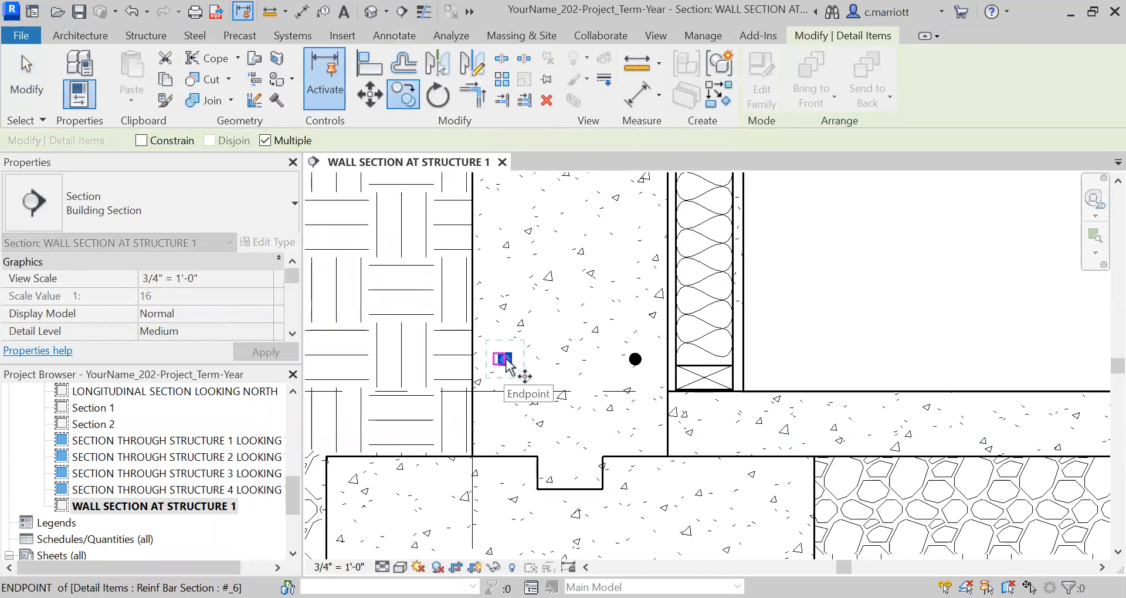
scroll(505, 364, up, 4)
scroll(504, 364, down, 1)
click(505, 361)
scroll(505, 362, down, 4)
middle_drag(539, 362, 629, 173)
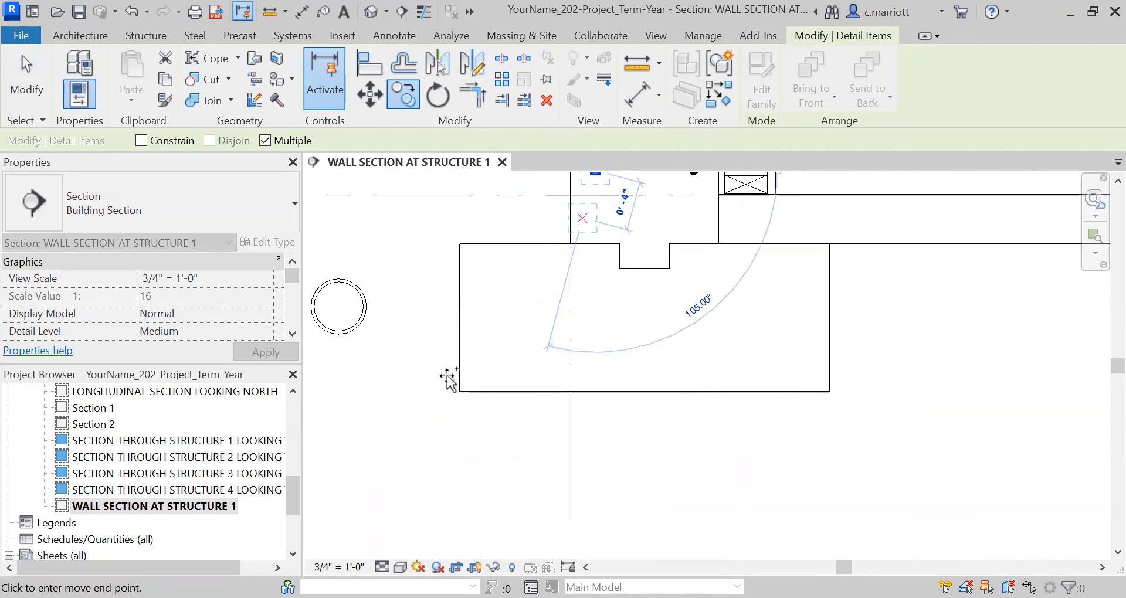
scroll(448, 377, up, 3)
click(448, 377)
key(Escape)
key(Escape)
Move the bar at the footing's exterior bottom corner 4" horizontally toward the interior
scroll(466, 384, up, 6)
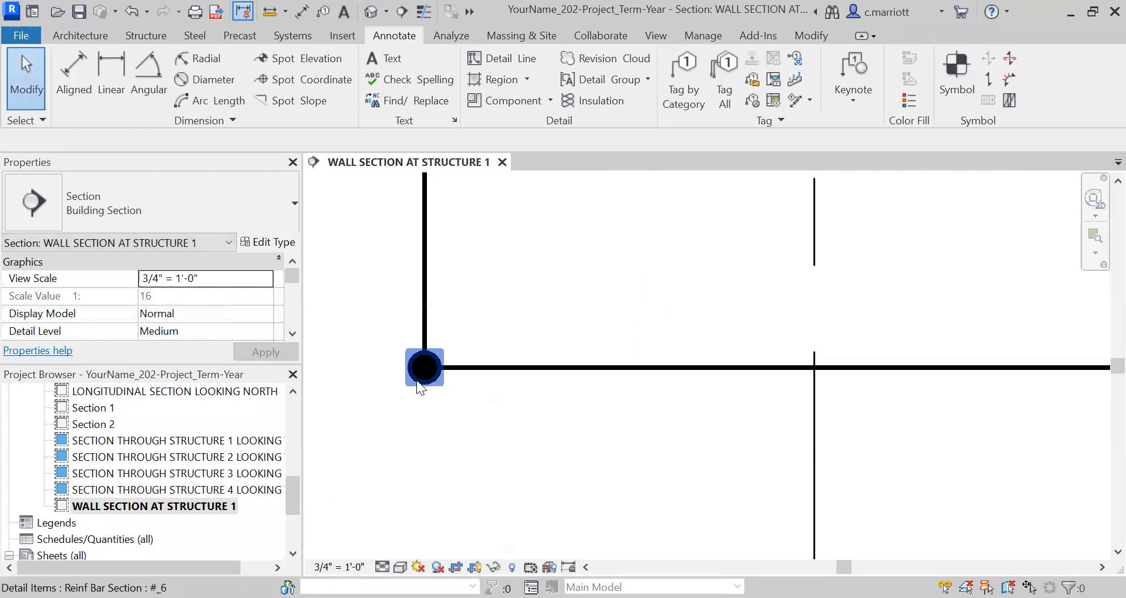
click(418, 381)
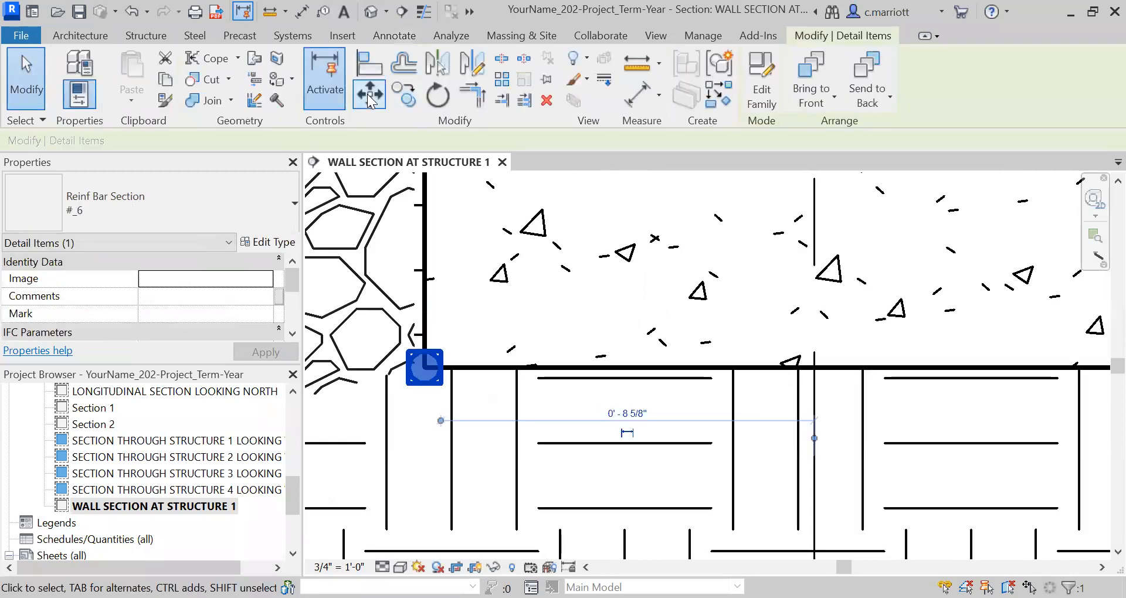
click(477, 314)
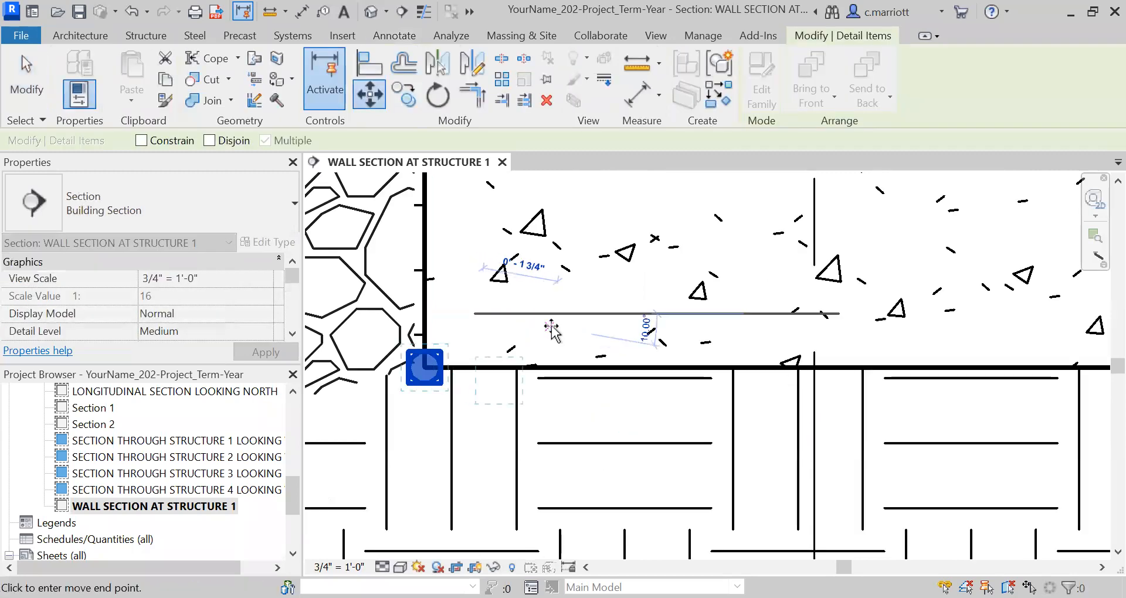
text(4")
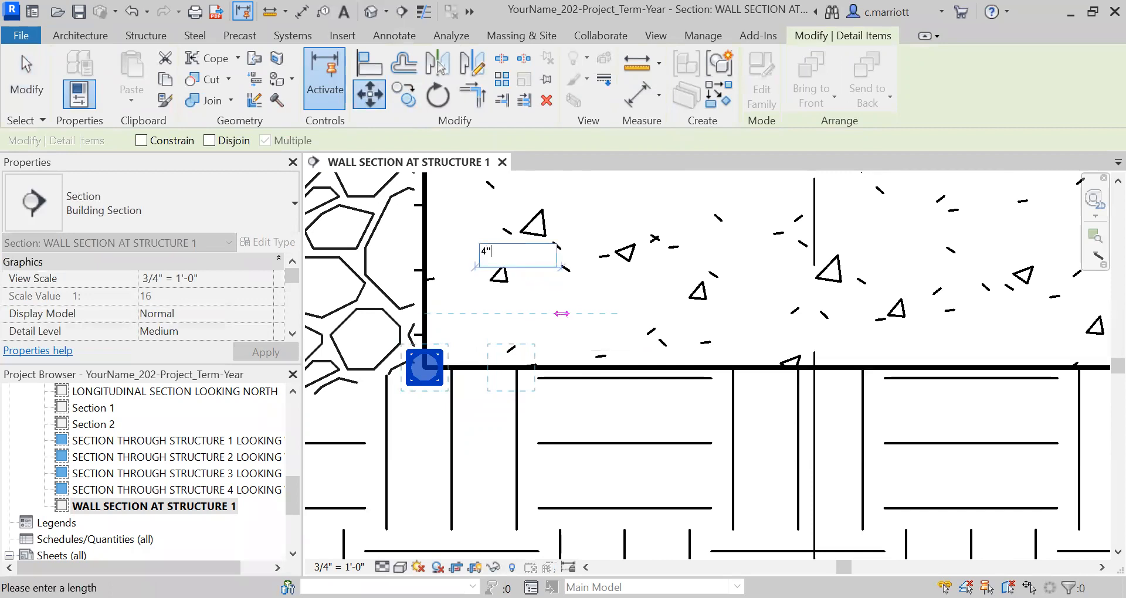
key(Return)
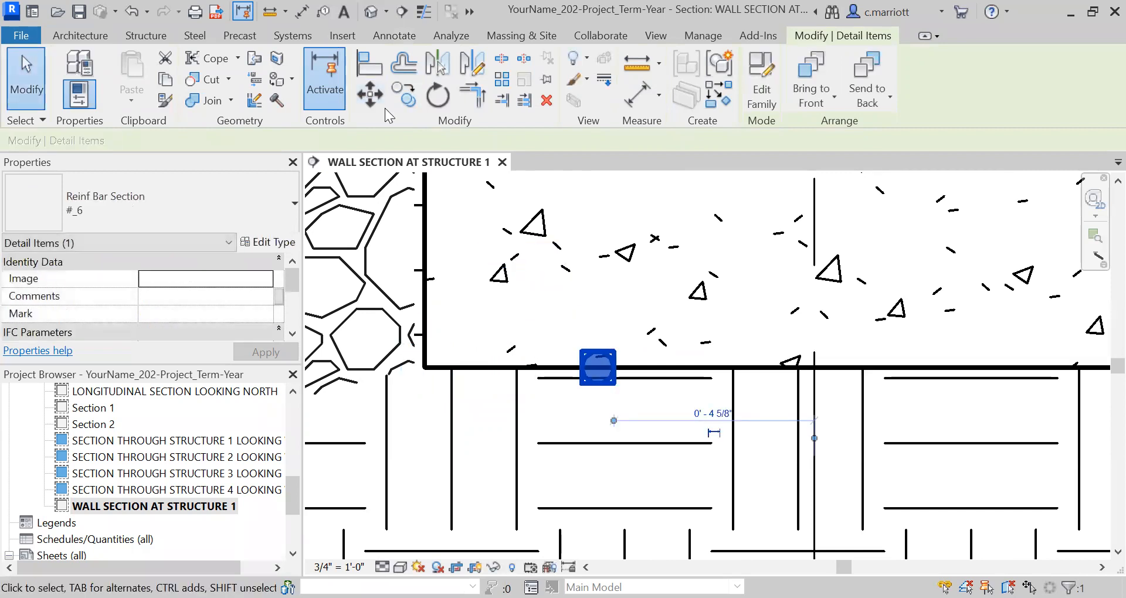
Move the bar on the footing's bottom edge 4" vertically up into the footing
scroll(444, 243, down, 8)
middle_drag(418, 286, 433, 365)
scroll(428, 337, up, 2)
click(370, 94)
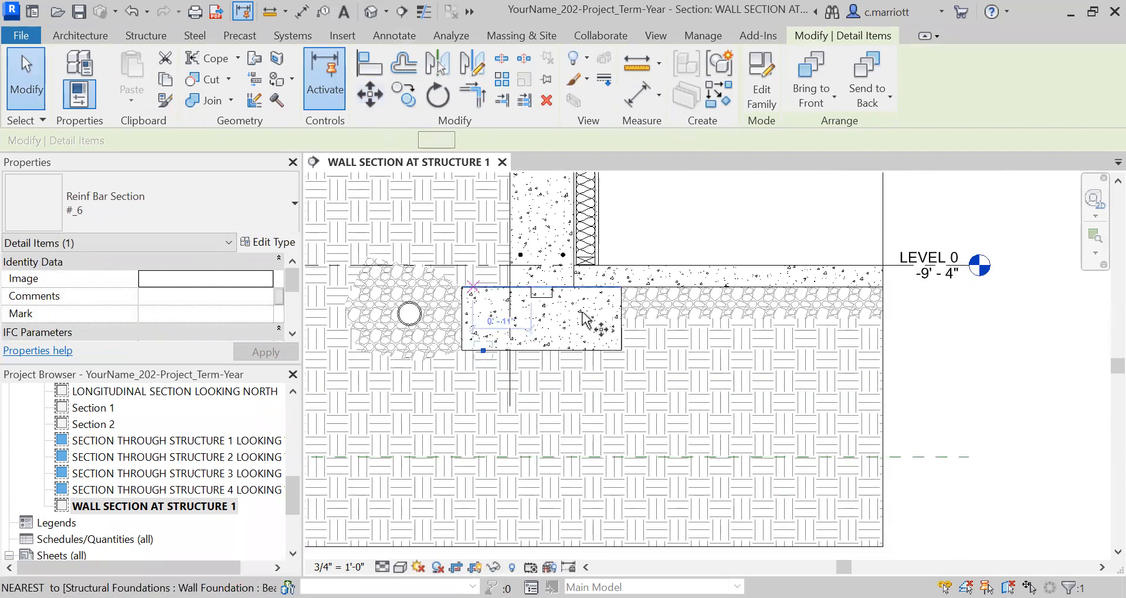
click(954, 409)
text(4)
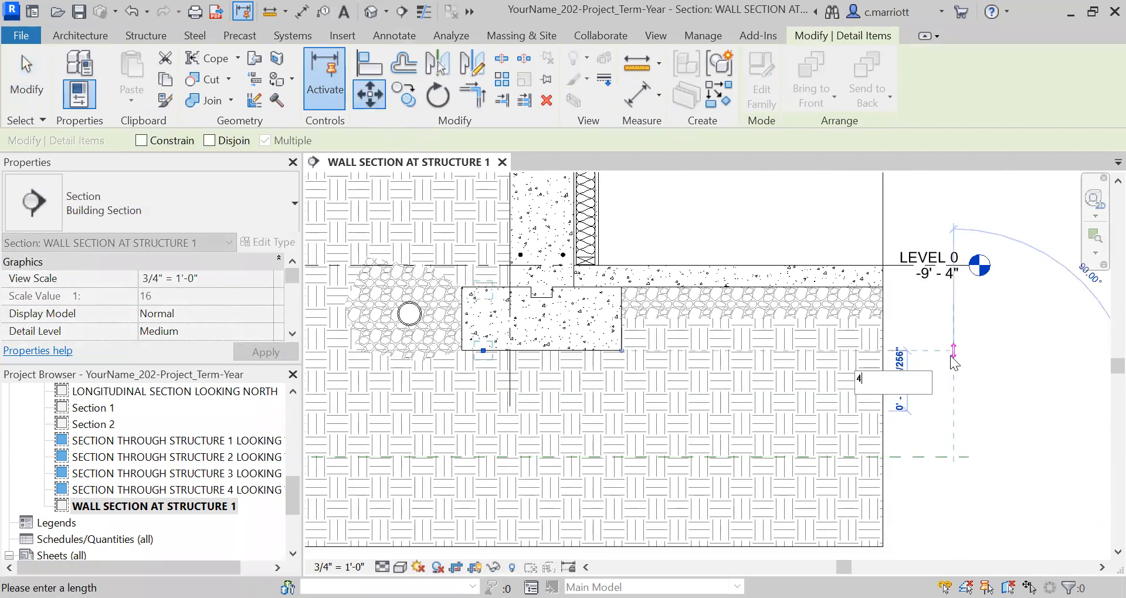
key(Return)
scroll(638, 327, up, 3)
middle_drag(531, 356, 720, 373)
click(472, 347)
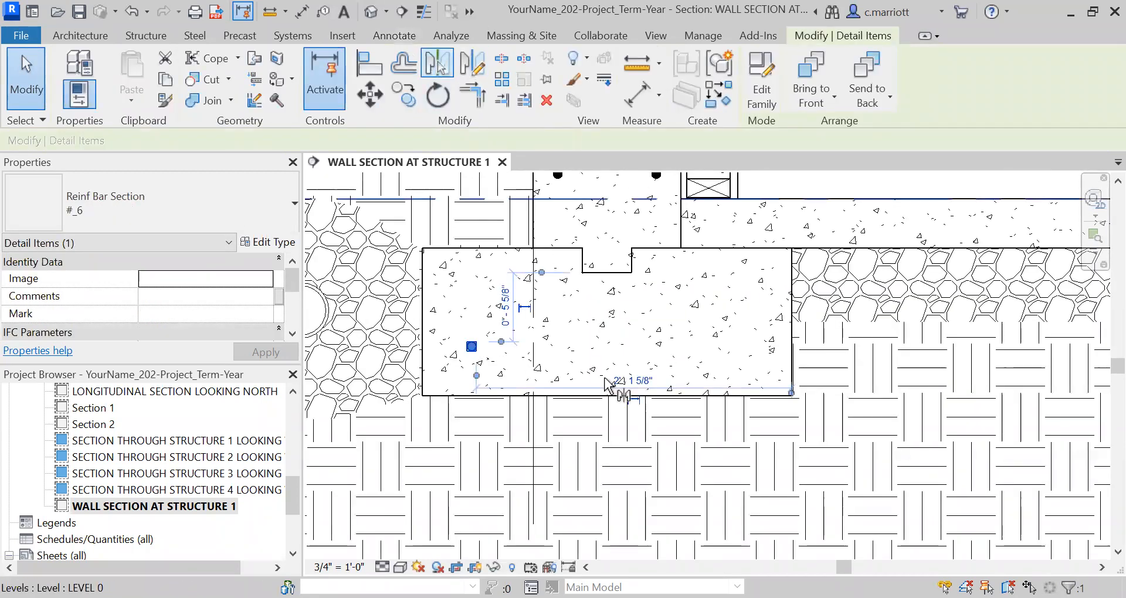
key(m)
key(m)
key(Escape)
key(Escape)
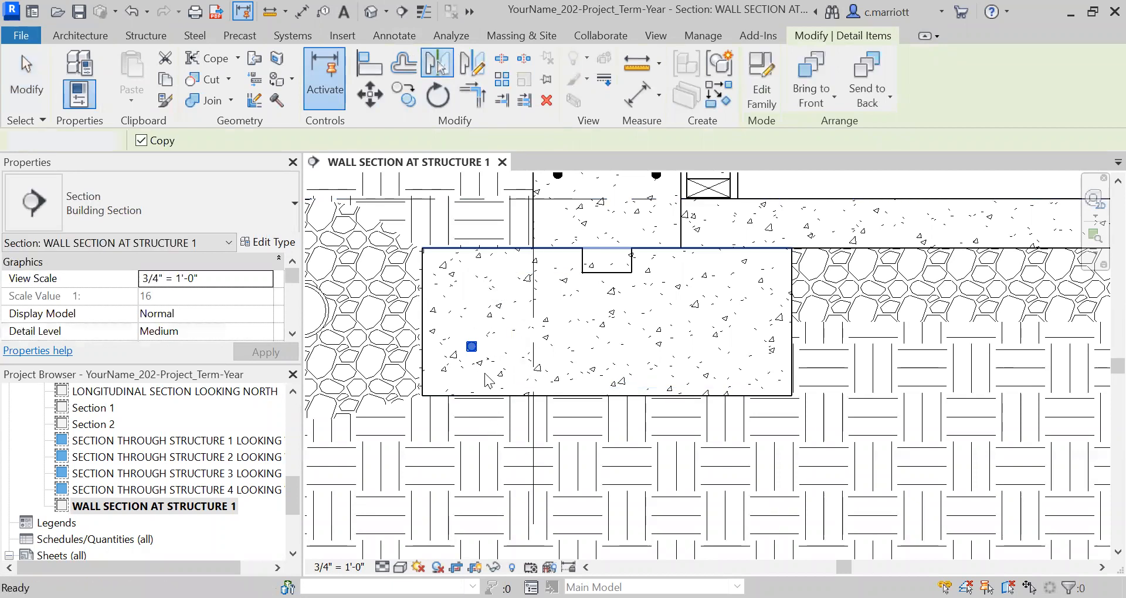
Copy the footing's exterior-side reinforcing bar to the footing's interior bottom corner
scroll(477, 362, up, 3)
click(471, 341)
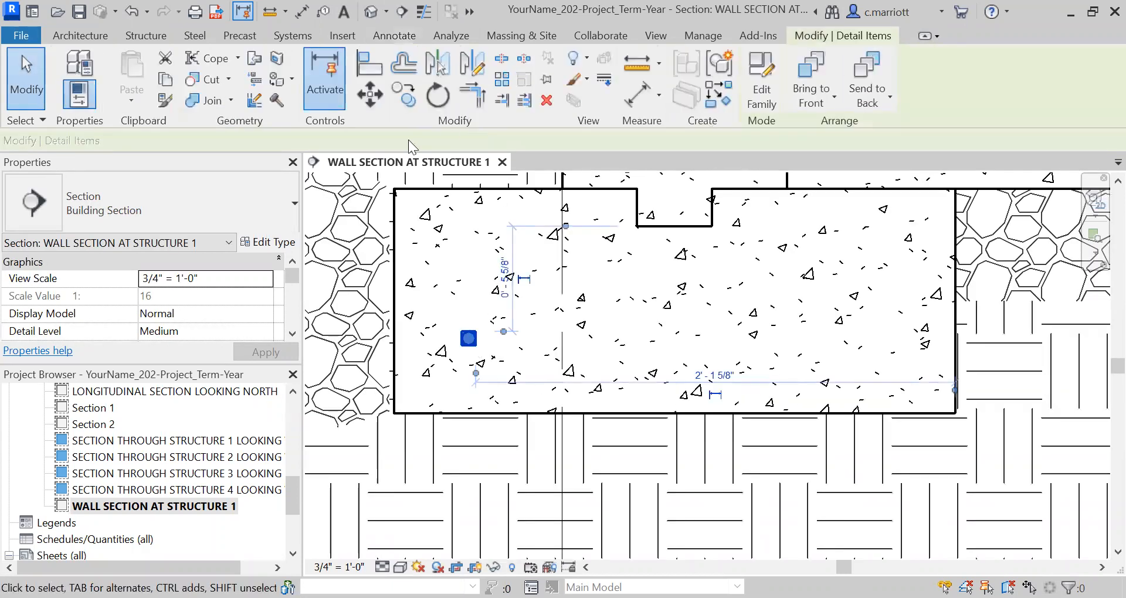
click(404, 94)
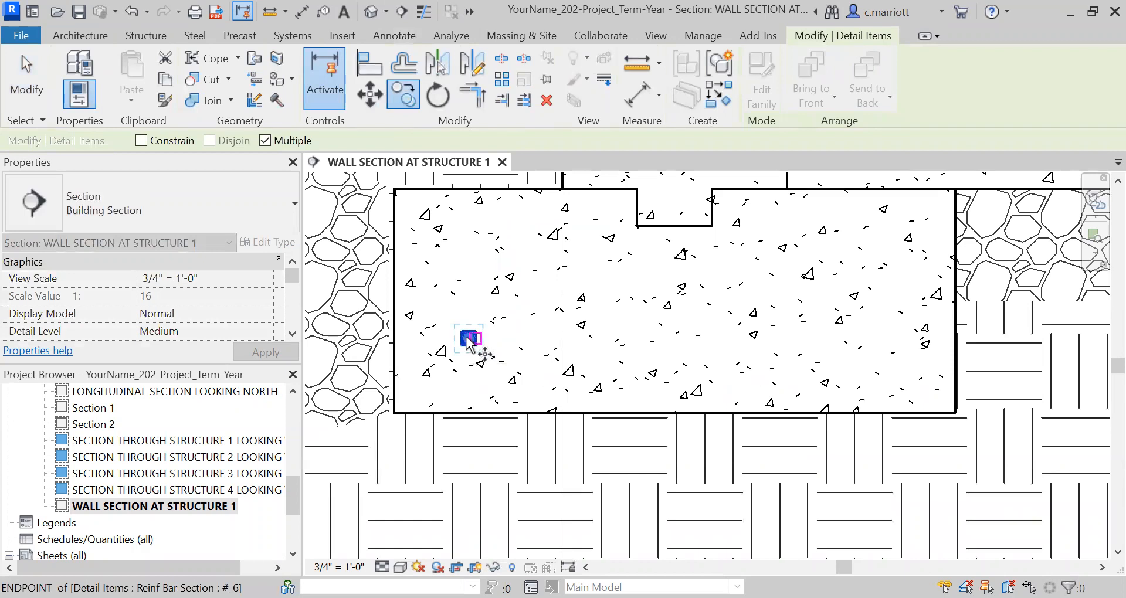
scroll(467, 337, up, 5)
click(471, 340)
scroll(474, 342, down, 1)
scroll(679, 395, down, 4)
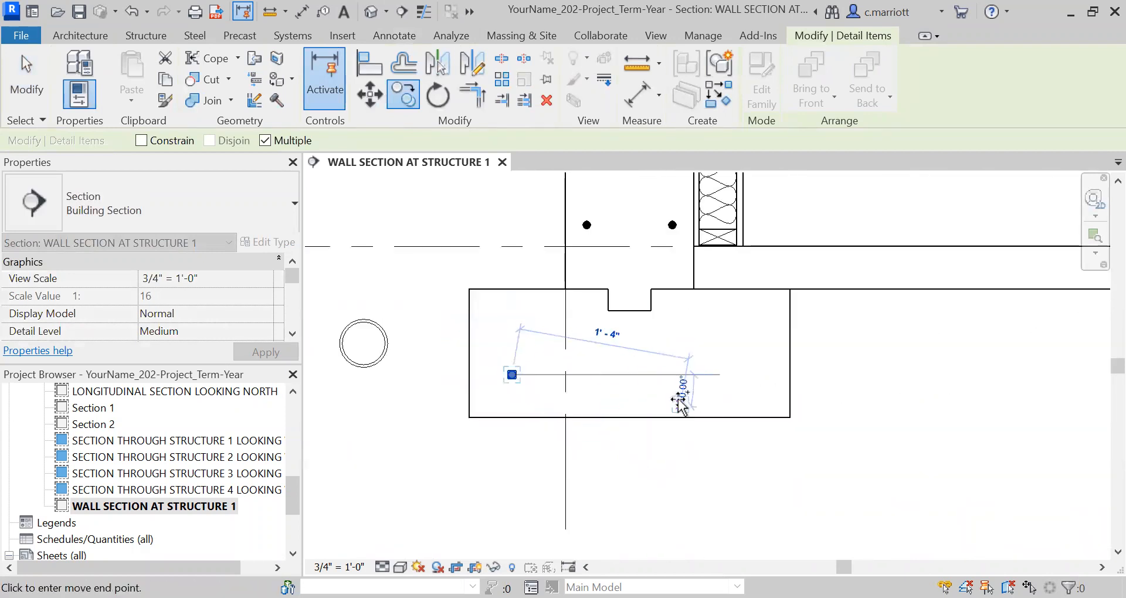
scroll(659, 408, up, 3)
click(670, 400)
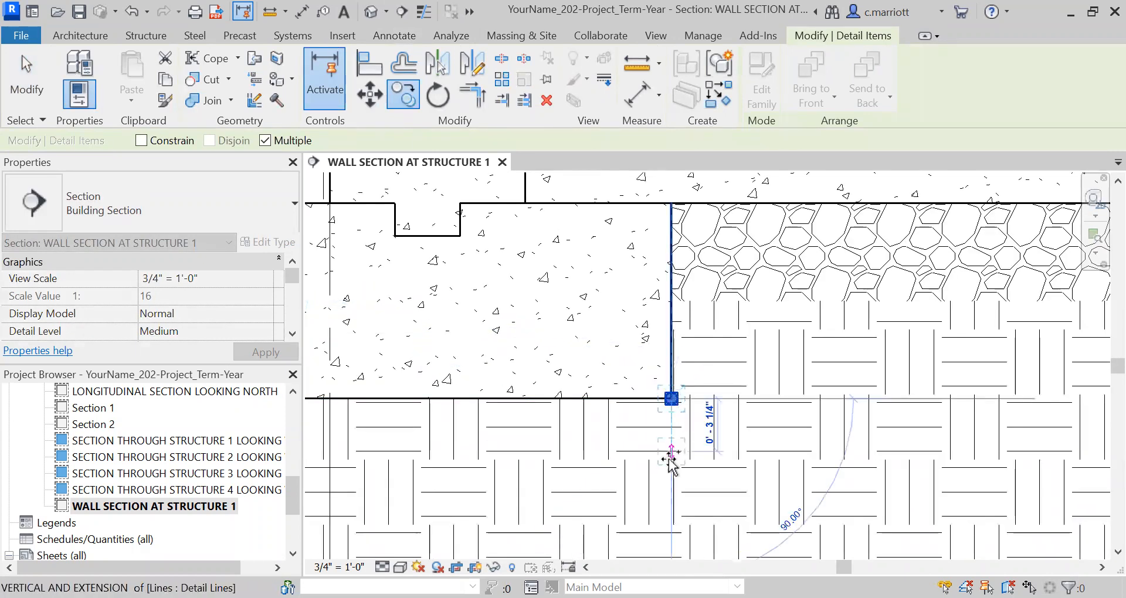
key(Escape)
key(Escape)
Move the bar at the footing's interior bottom corner 4" vertically upward
scroll(675, 399, up, 1)
click(669, 398)
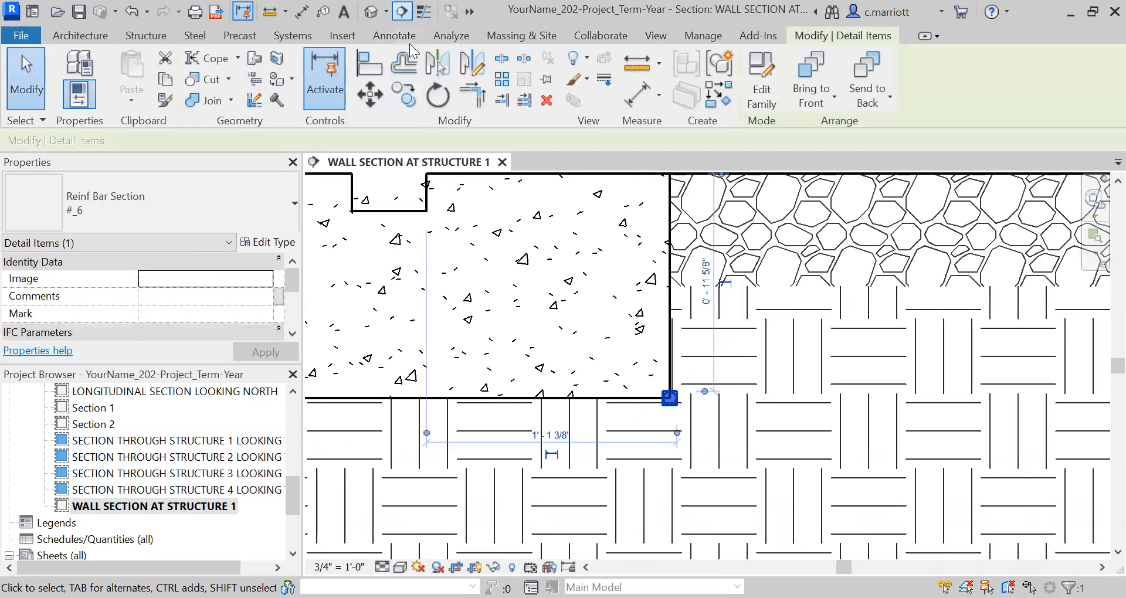
click(369, 94)
click(508, 339)
text(4")
key(Return)
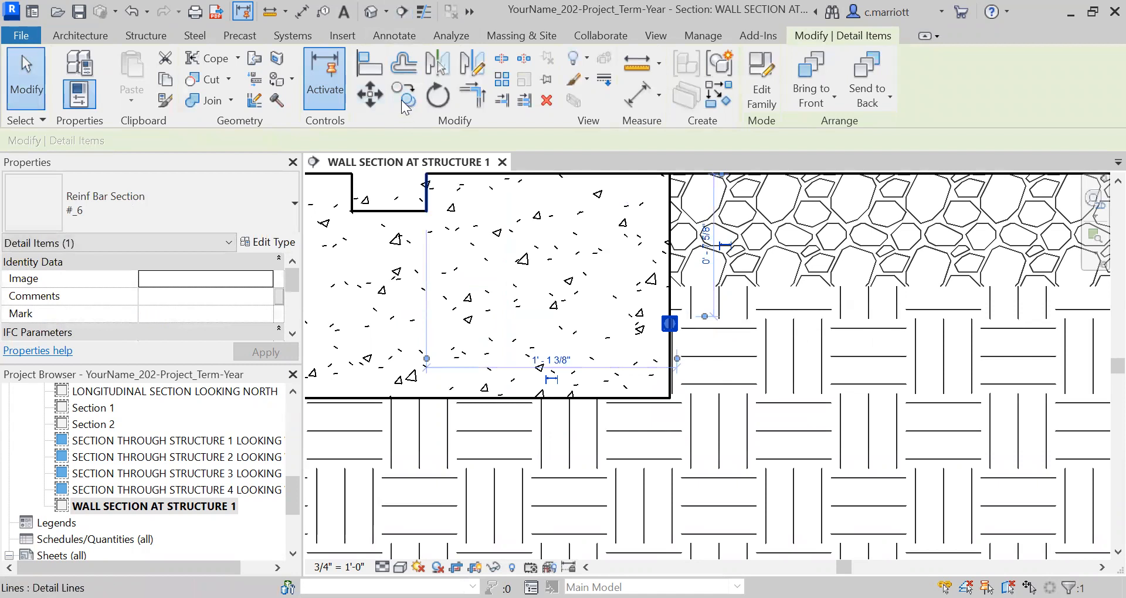
Move the bar on the footing's interior edge 4" horizontally into the concrete toward the exterior
click(370, 94)
click(553, 334)
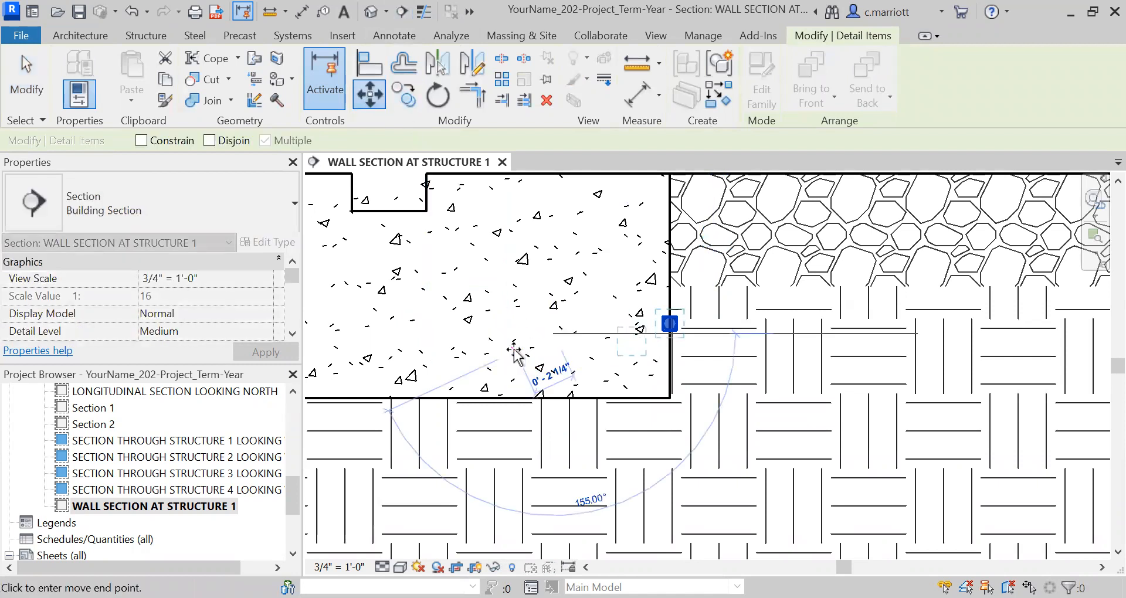
text(4")
key(Return)
key(Escape)
Draw a vertical Thin-Medium detail line about 1'-3" long from the midpoint of the keyway's bottom edge down through the footing
scroll(512, 338, down, 5)
scroll(521, 389, up, 1)
scroll(507, 383, down, 2)
scroll(501, 380, up, 3)
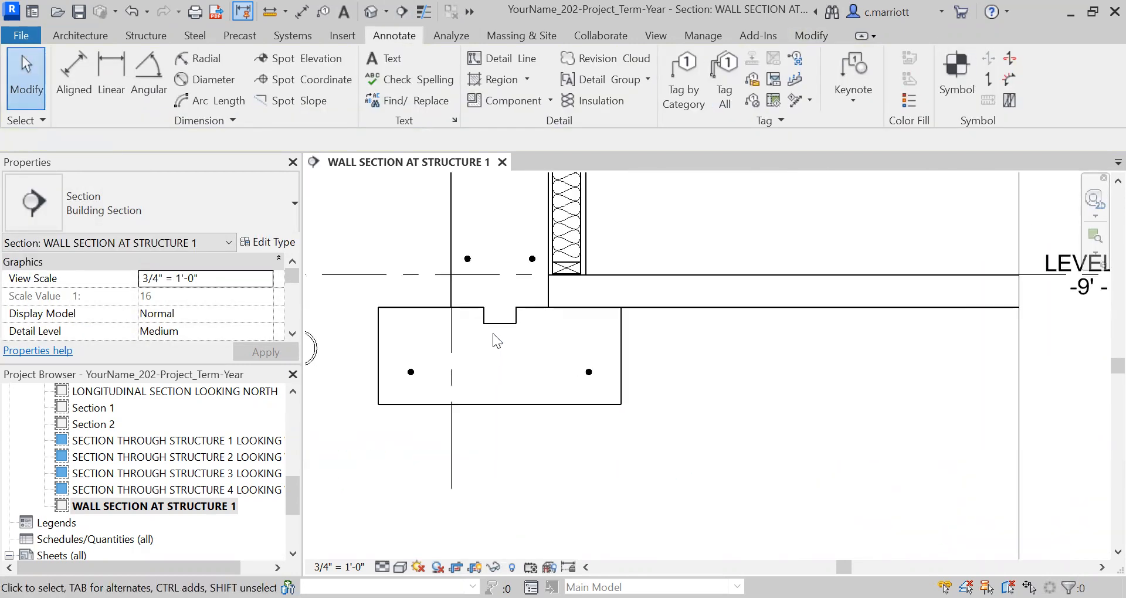
scroll(496, 340, up, 1)
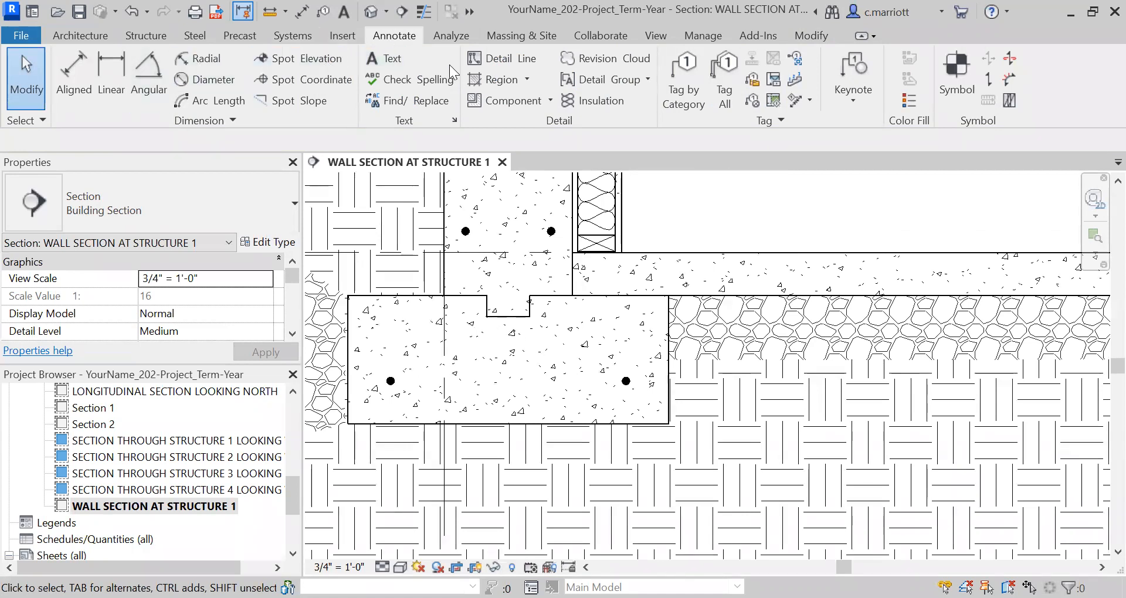
click(494, 57)
click(509, 316)
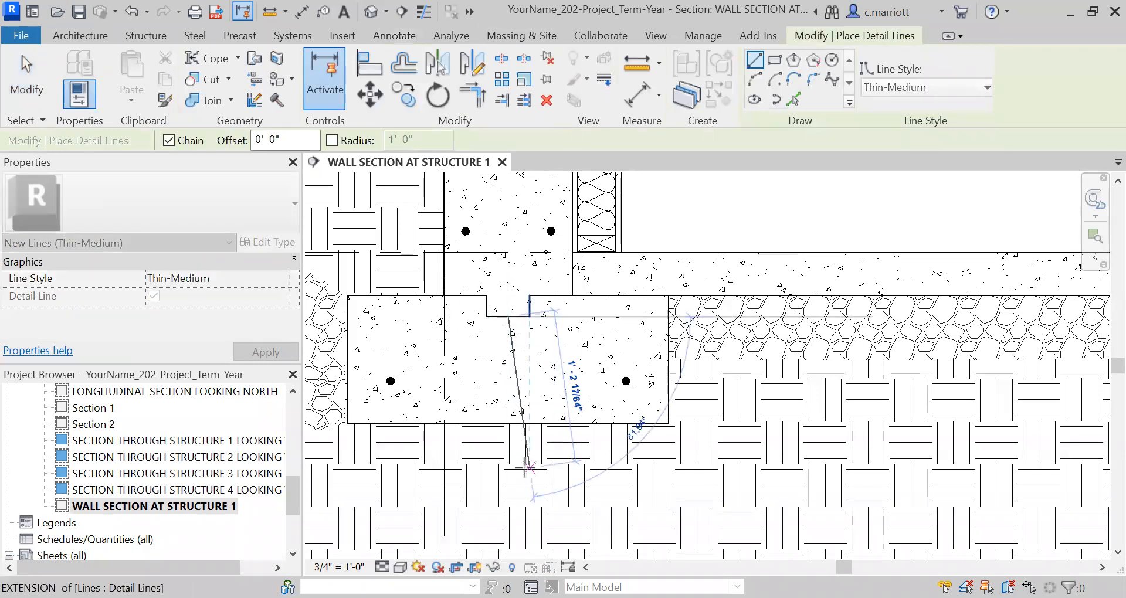
key(Escape)
scroll(534, 435, up, 2)
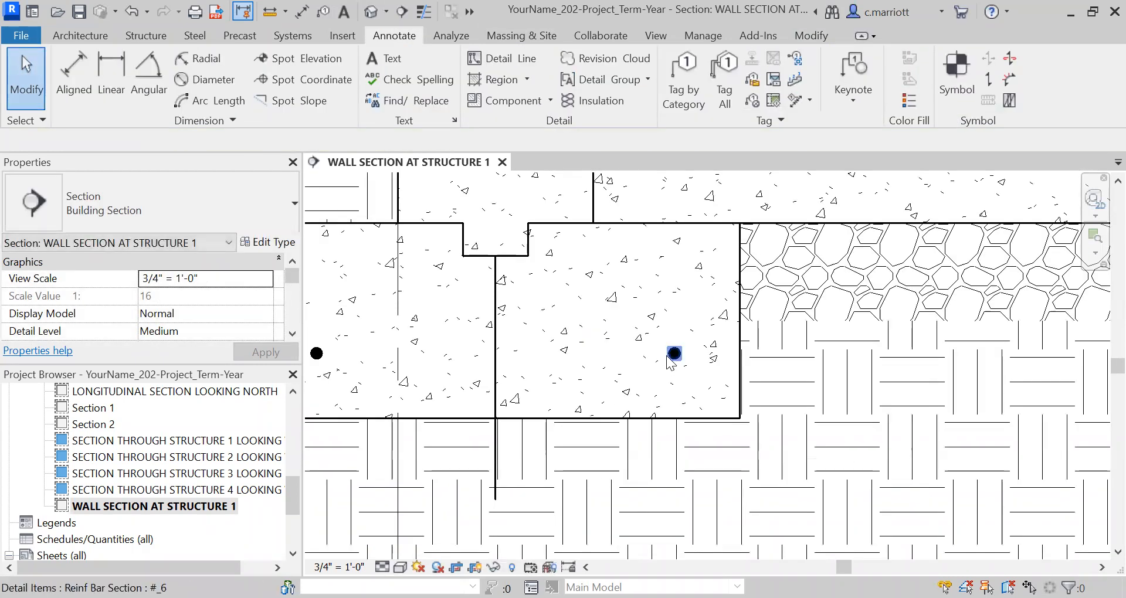
Copy the footing's interior-side bar horizontally onto the vertical guide line beneath the keyway
click(670, 356)
key(c)
key(c)
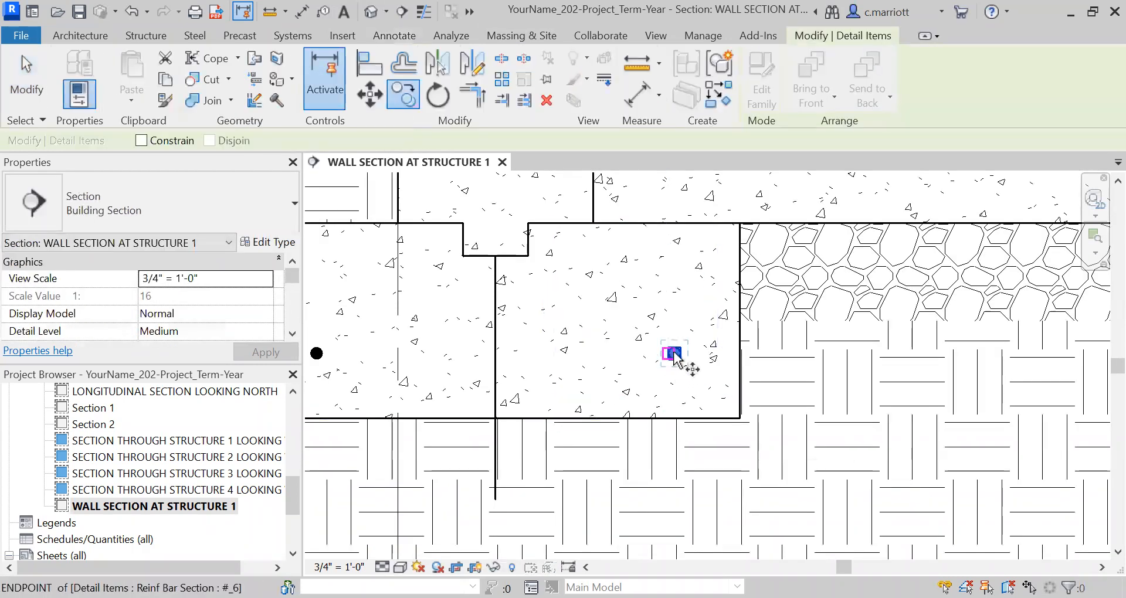
scroll(676, 355, up, 2)
click(676, 355)
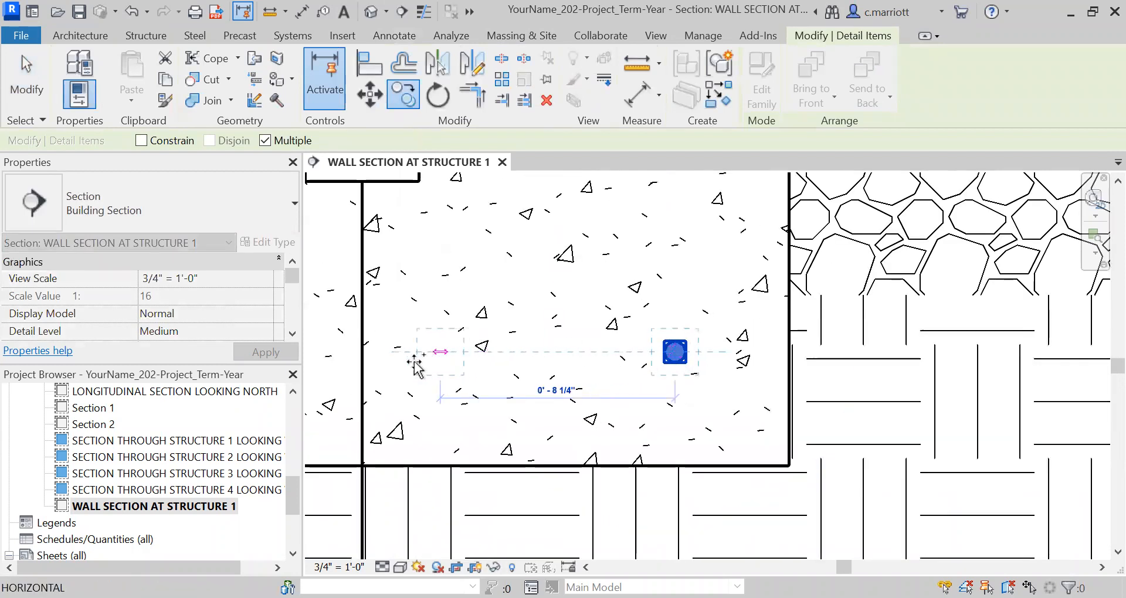
click(362, 354)
key(Escape)
key(Escape)
scroll(395, 415, down, 5)
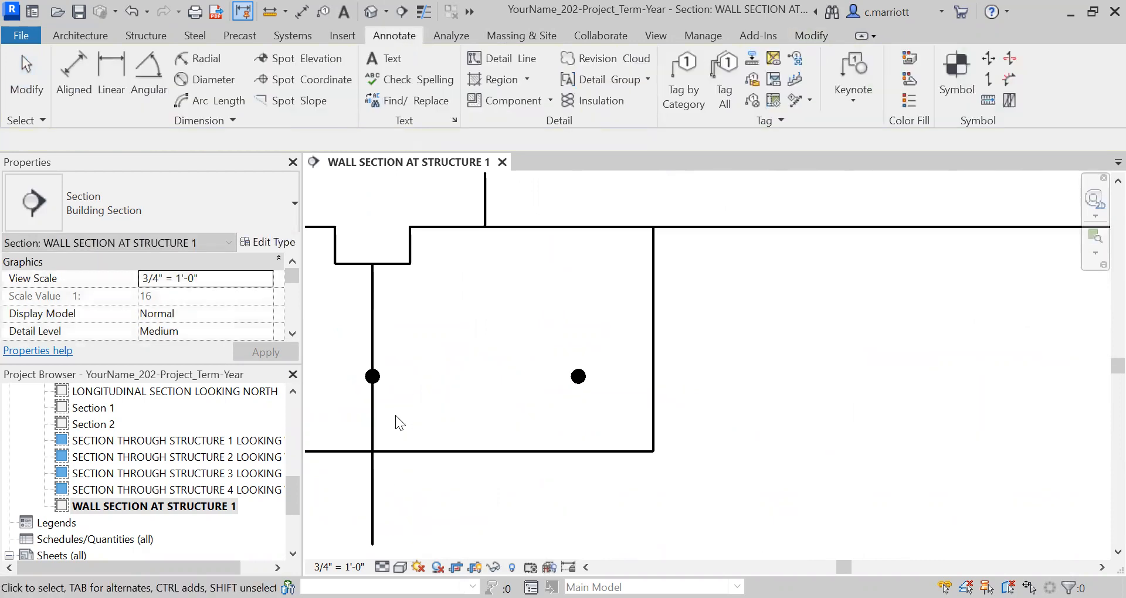
Delete the vertical guide line beneath the keyway, keeping the middle reinforcing bar
click(381, 373)
key(Escape)
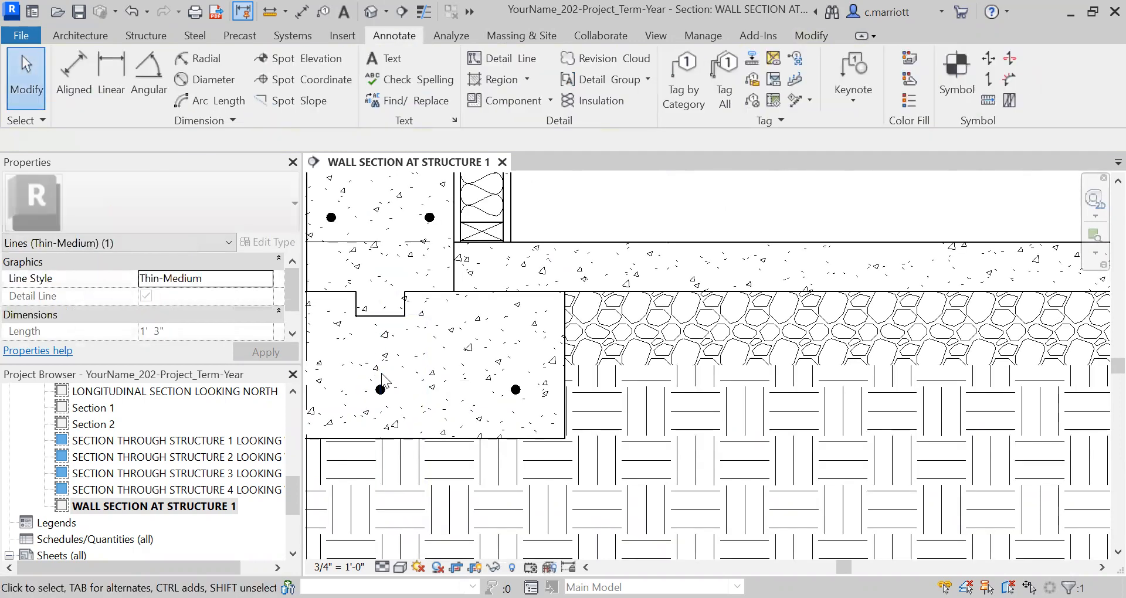
scroll(443, 437, down, 6)
middle_drag(461, 412, 540, 430)
mouse_move(491, 394)
middle_down()
mouse_move(515, 462)
mouse_move(508, 498)
middle_up()
scroll(498, 438, down, 1)
scroll(493, 480, down, 1)
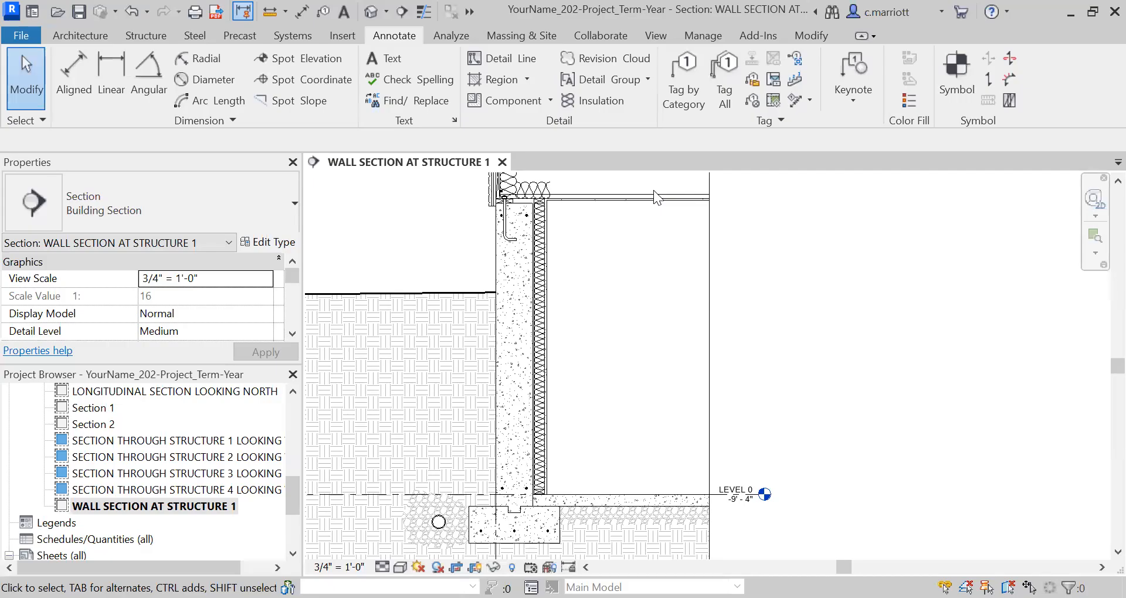
Start a detail line and check which line styles are available for it
click(492, 64)
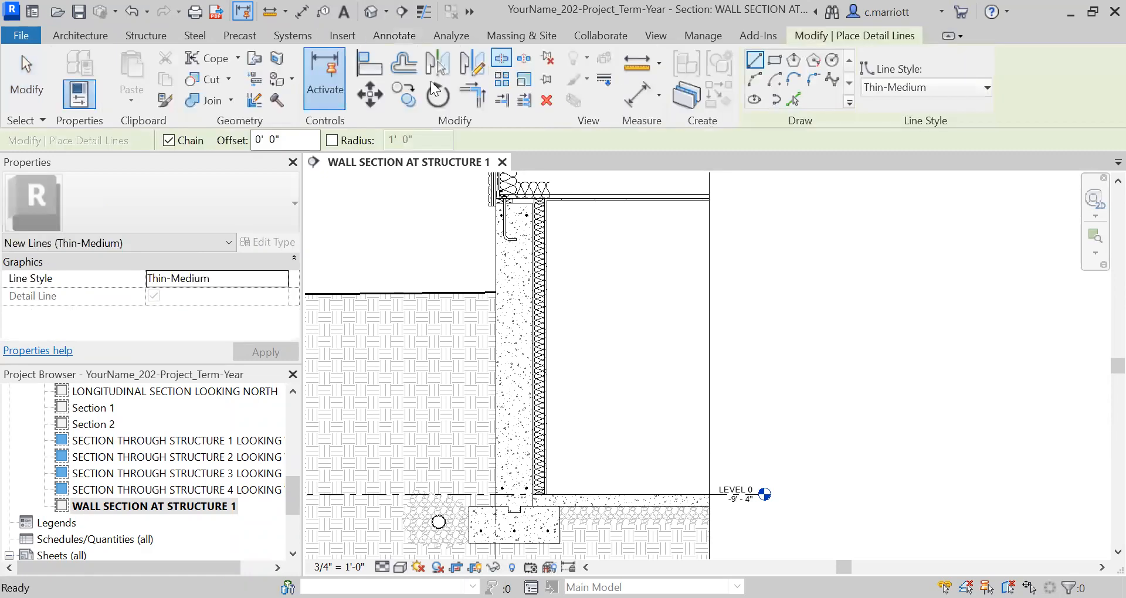
click(985, 88)
scroll(988, 198, up, 2)
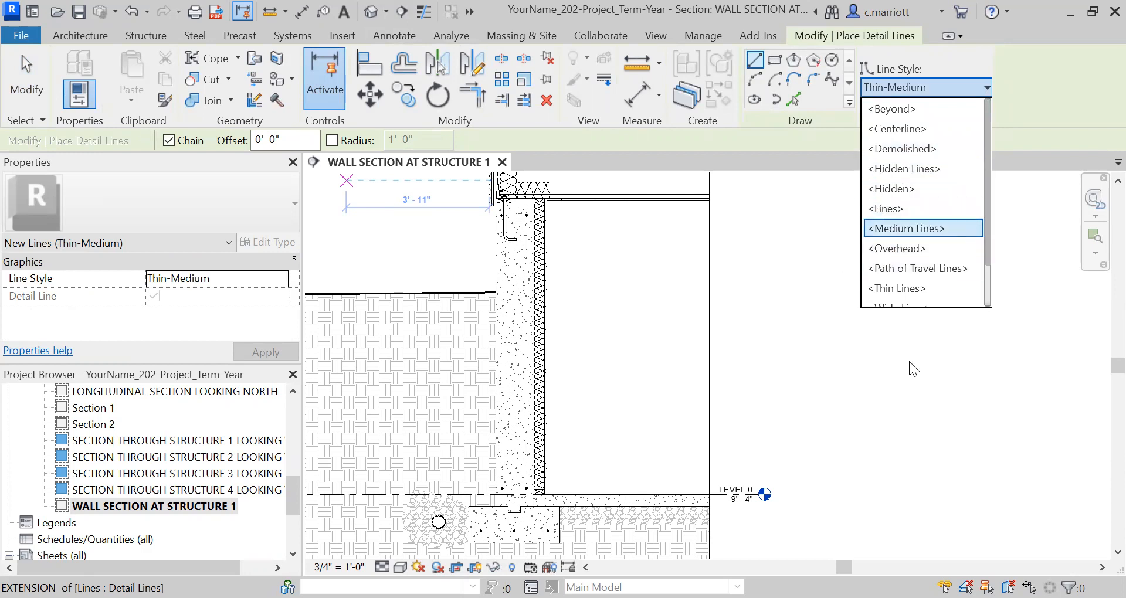
click(493, 158)
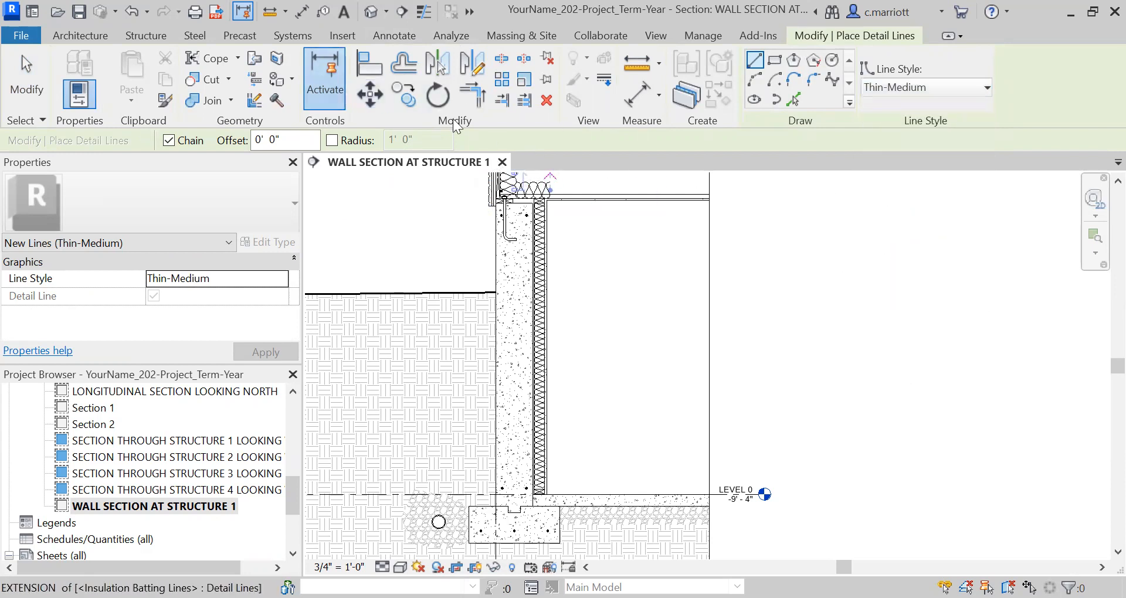
Open the project's Line Styles settings, widen the category column and examine the existing styles' weights, colors and patterns
click(703, 37)
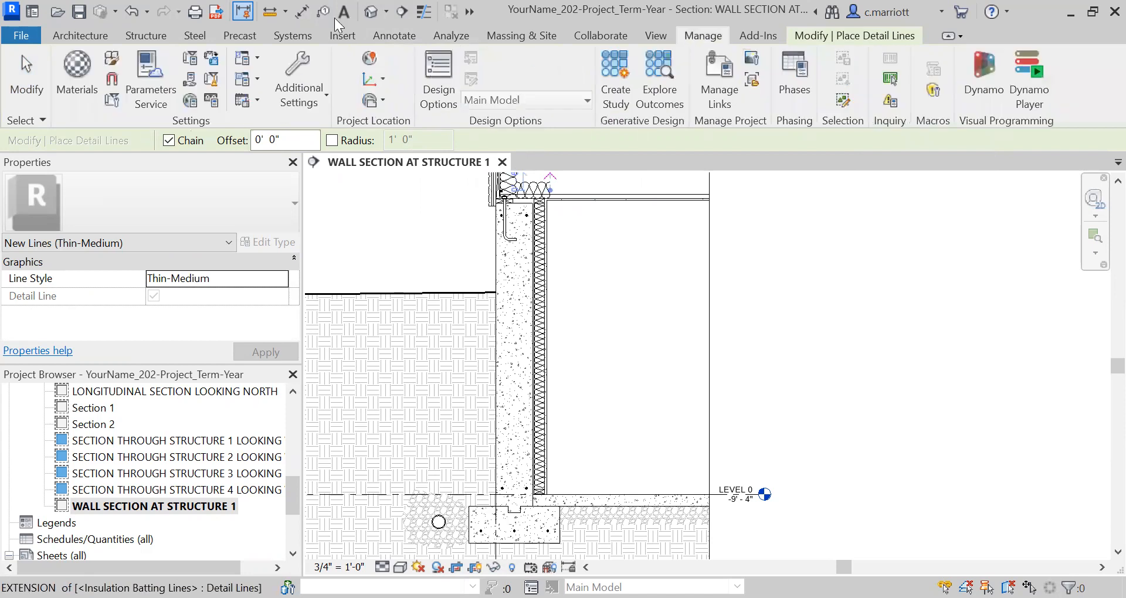
click(301, 99)
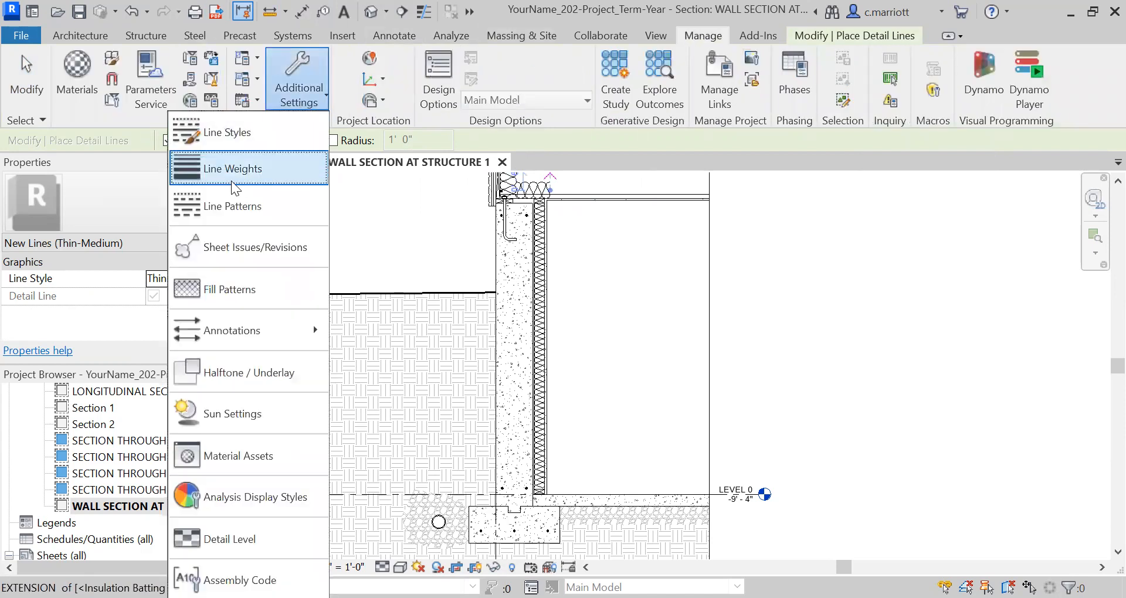
click(217, 134)
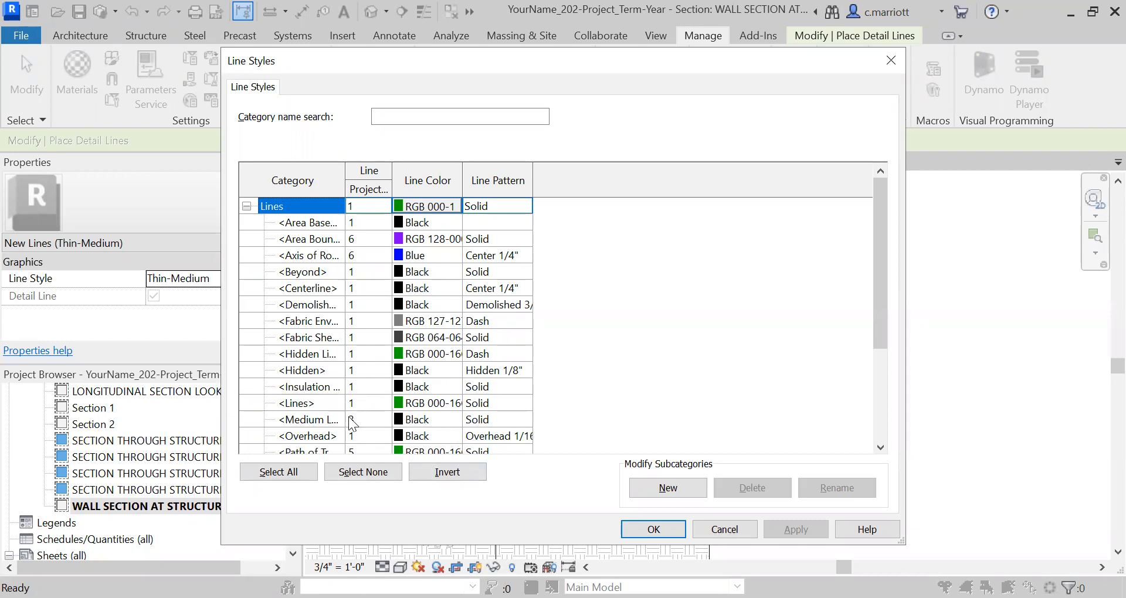
scroll(352, 411, down, 5)
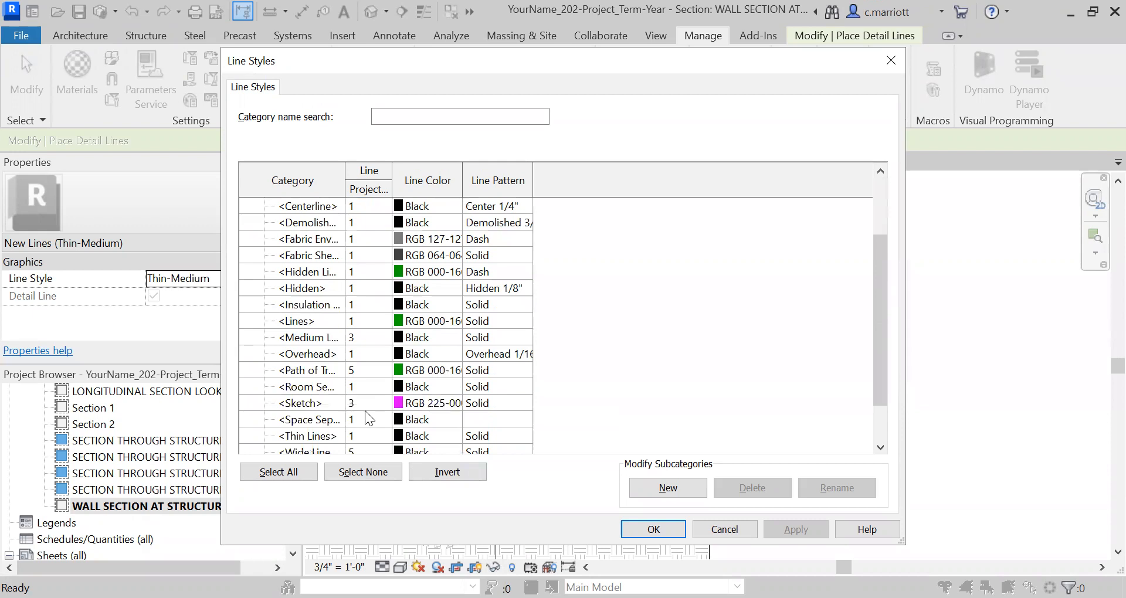
drag(343, 177, 405, 177)
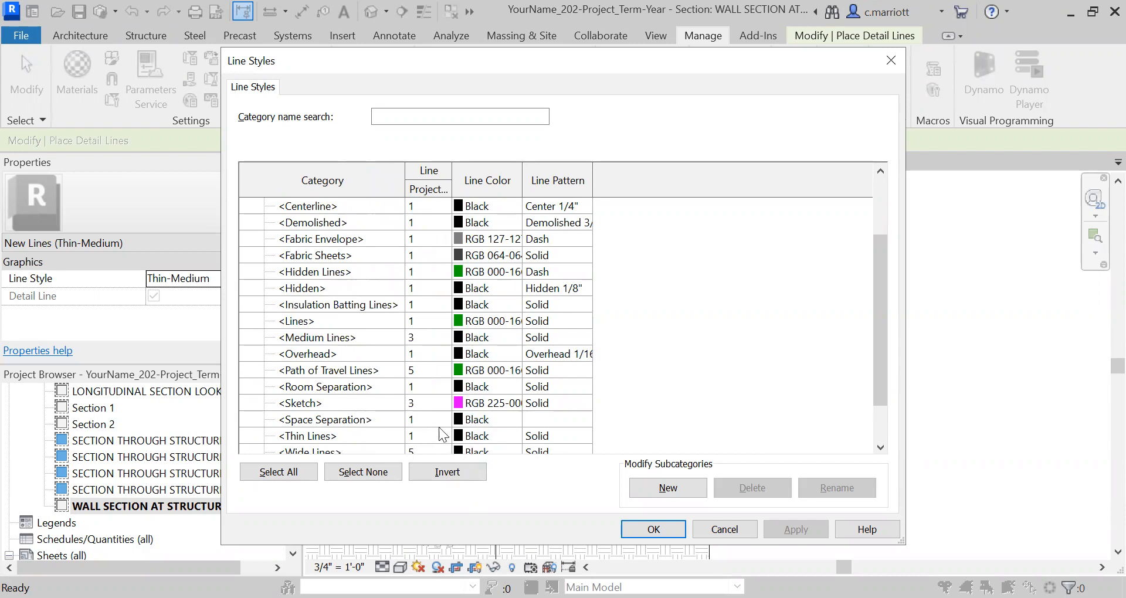
scroll(441, 435, down, 1)
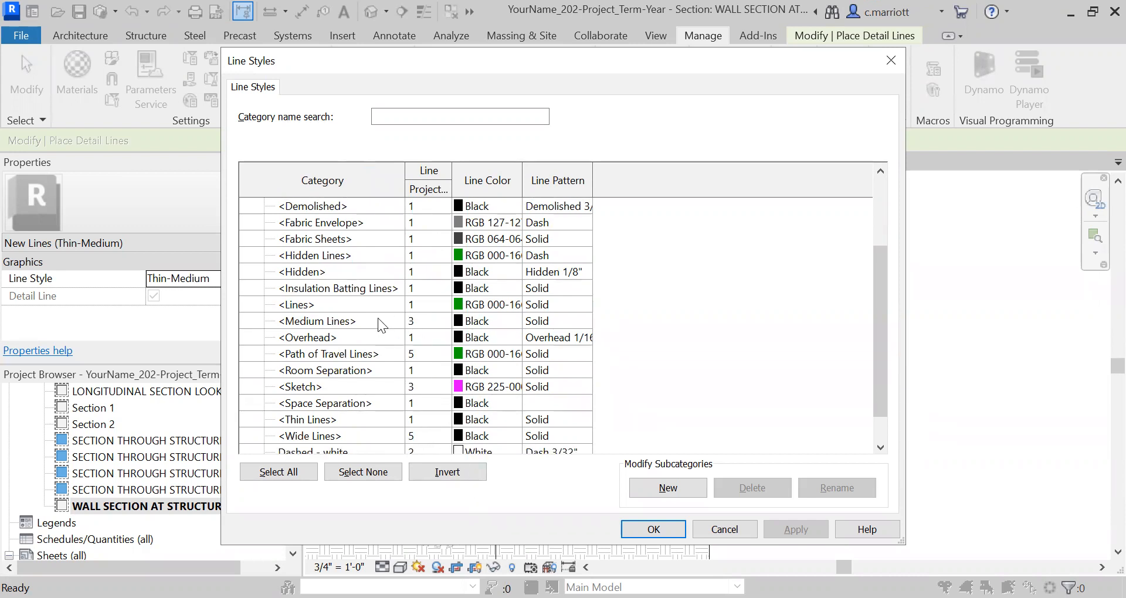
scroll(412, 421, down, 2)
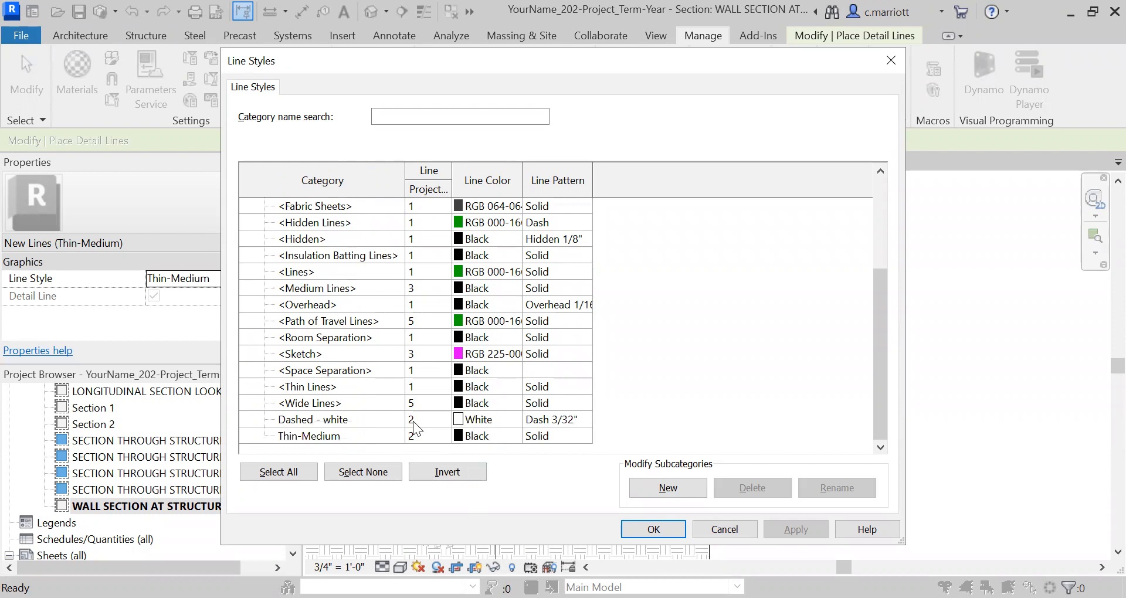
scroll(466, 427, up, 7)
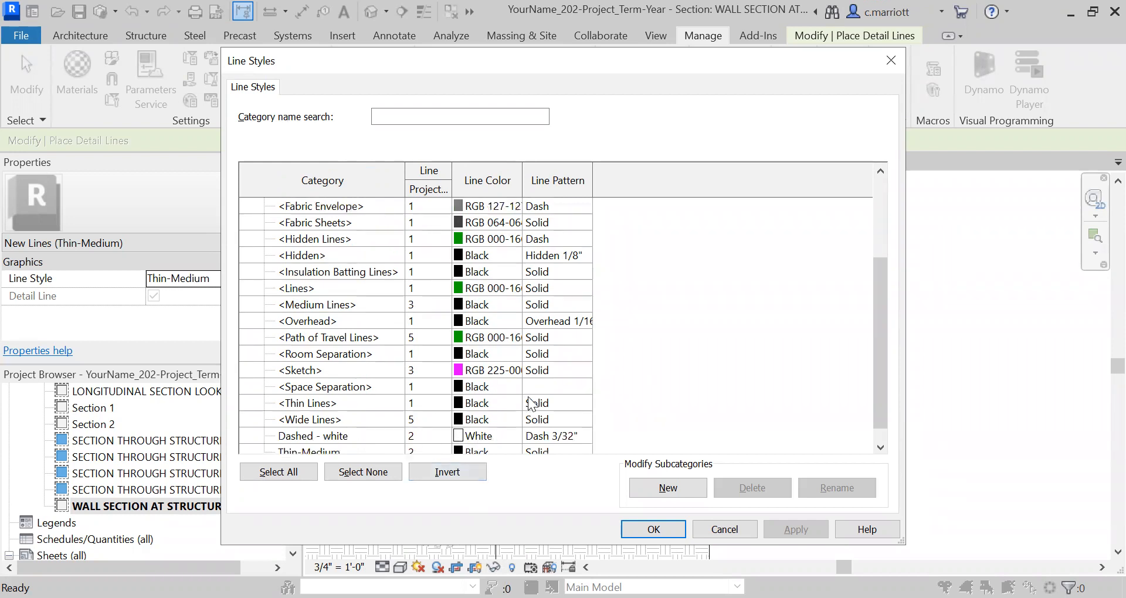
scroll(535, 394, up, 1)
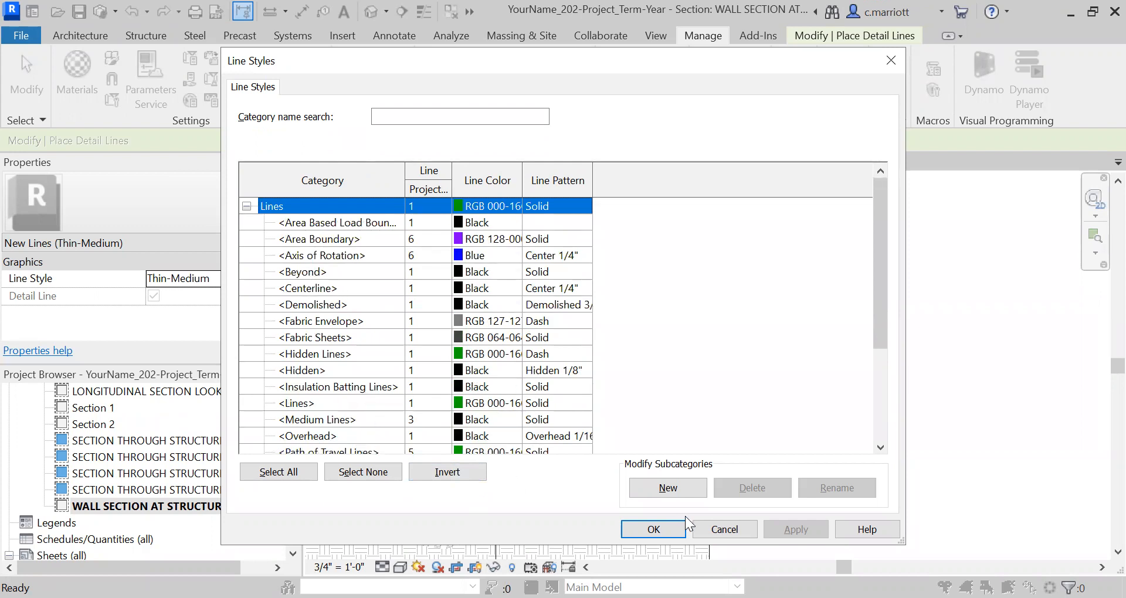
Create a Lines subcategory named Hidden-medium with a projection line weight of 3
click(659, 487)
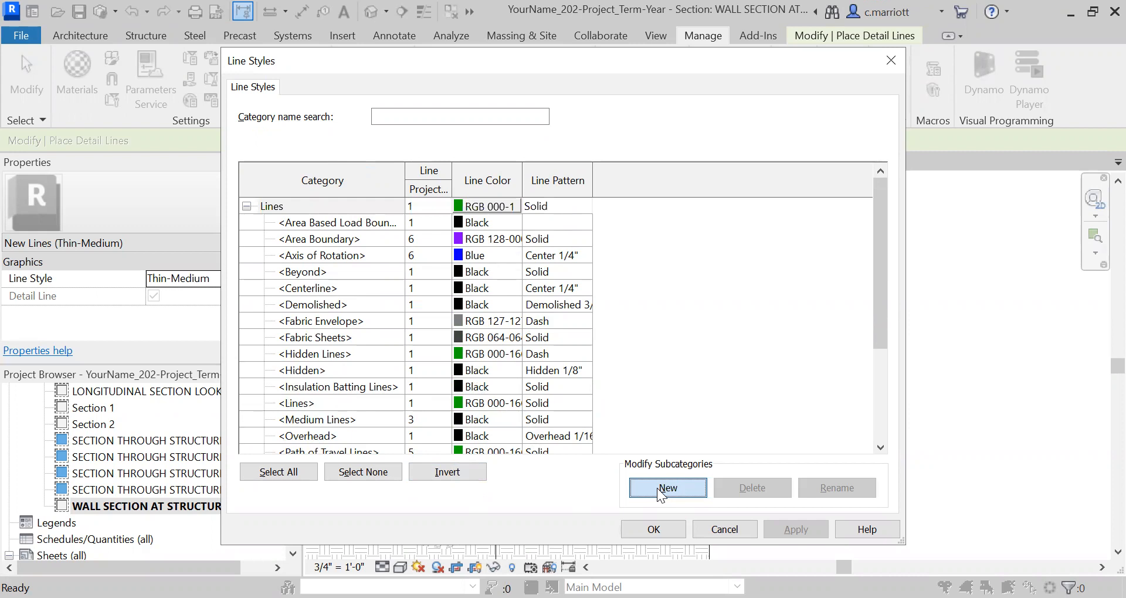
click(508, 281)
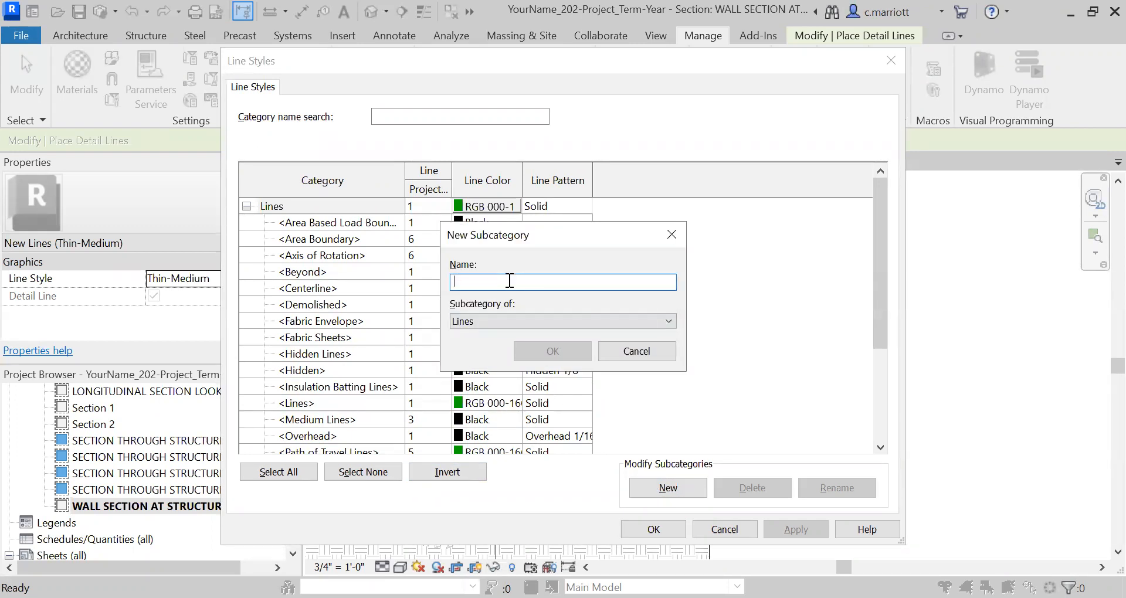
text(Hidden-medium)
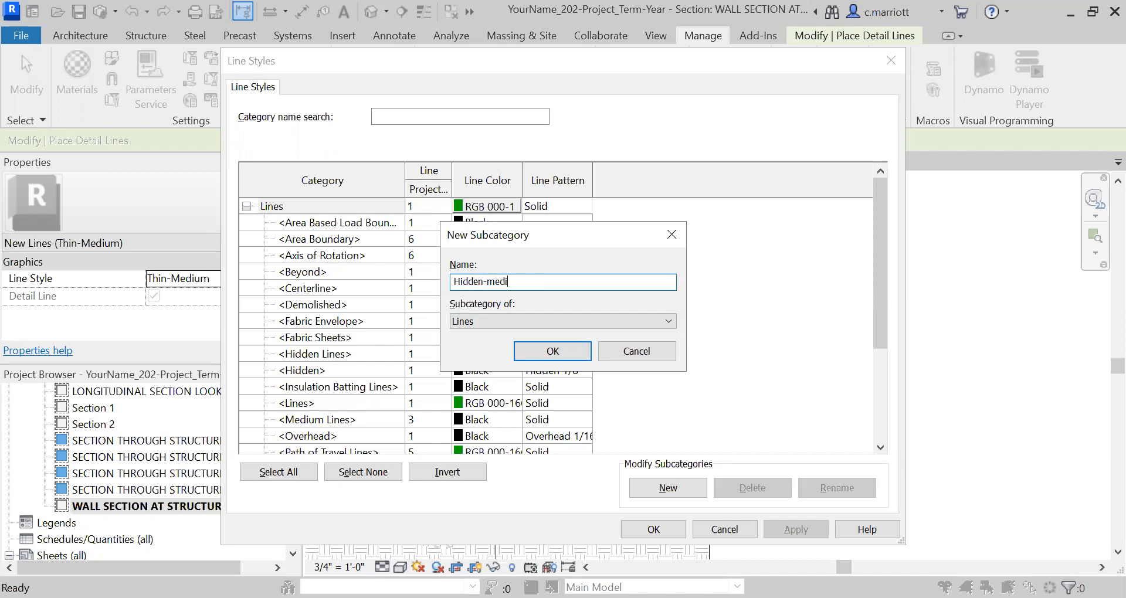
click(551, 352)
click(441, 420)
click(443, 420)
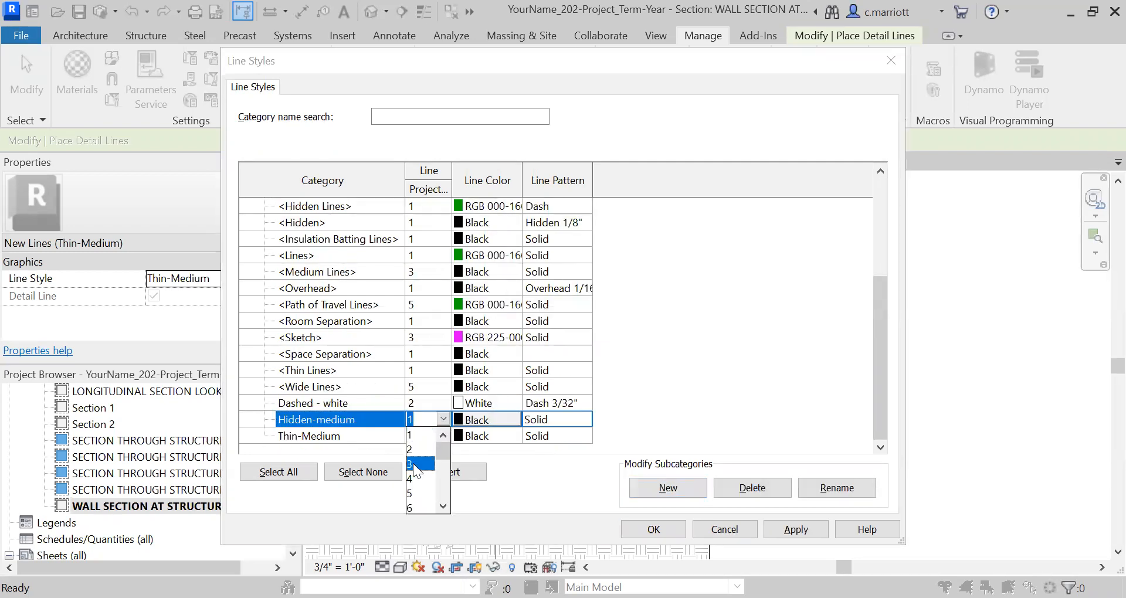
click(416, 456)
Assign the Dash 1/8" line pattern to the Hidden-medium line style and save the line style settings
click(548, 420)
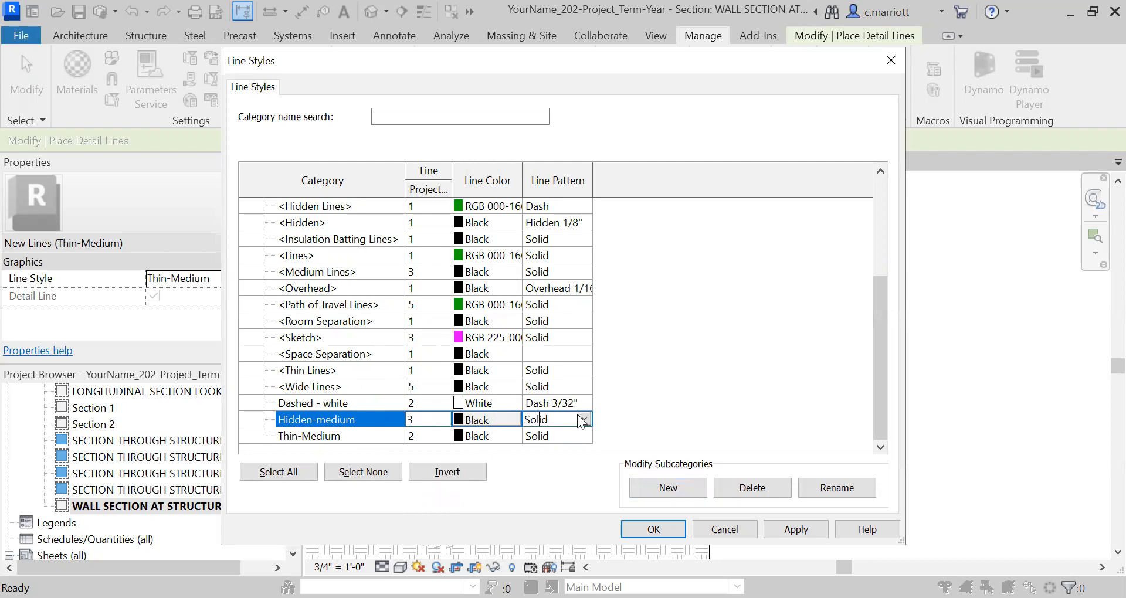
click(584, 418)
click(640, 505)
click(640, 506)
click(640, 506)
click(641, 505)
click(641, 506)
click(641, 506)
click(641, 505)
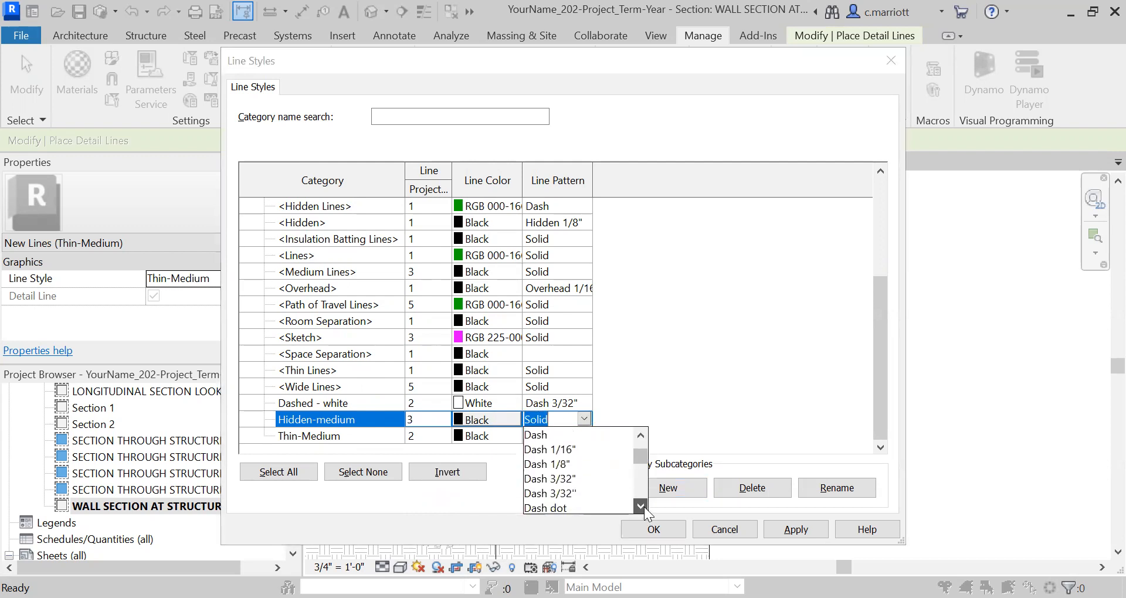
click(640, 505)
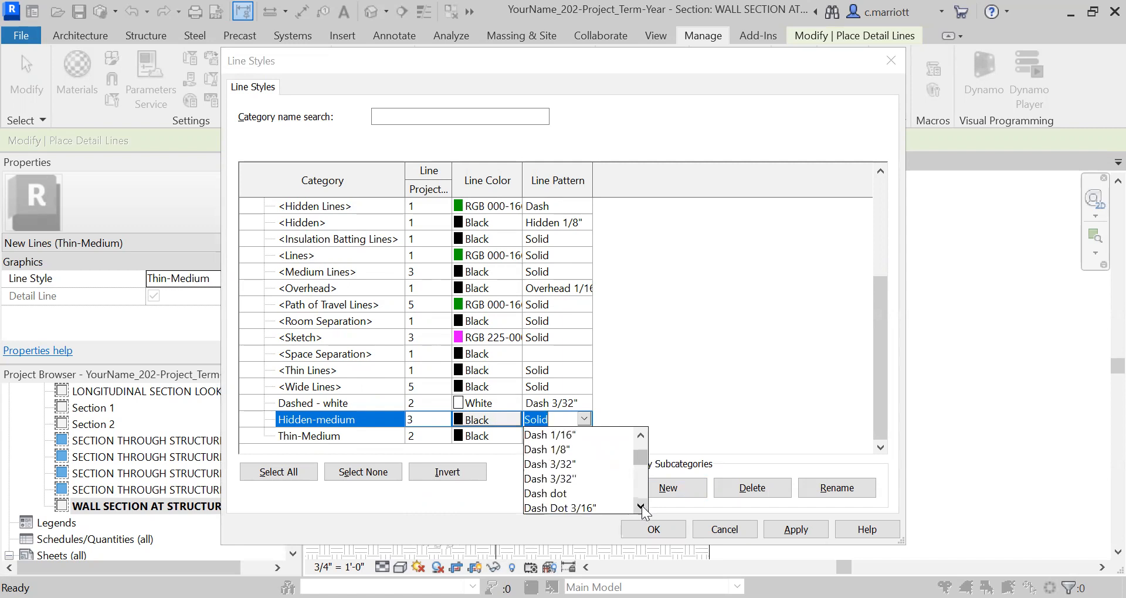
click(540, 450)
click(794, 529)
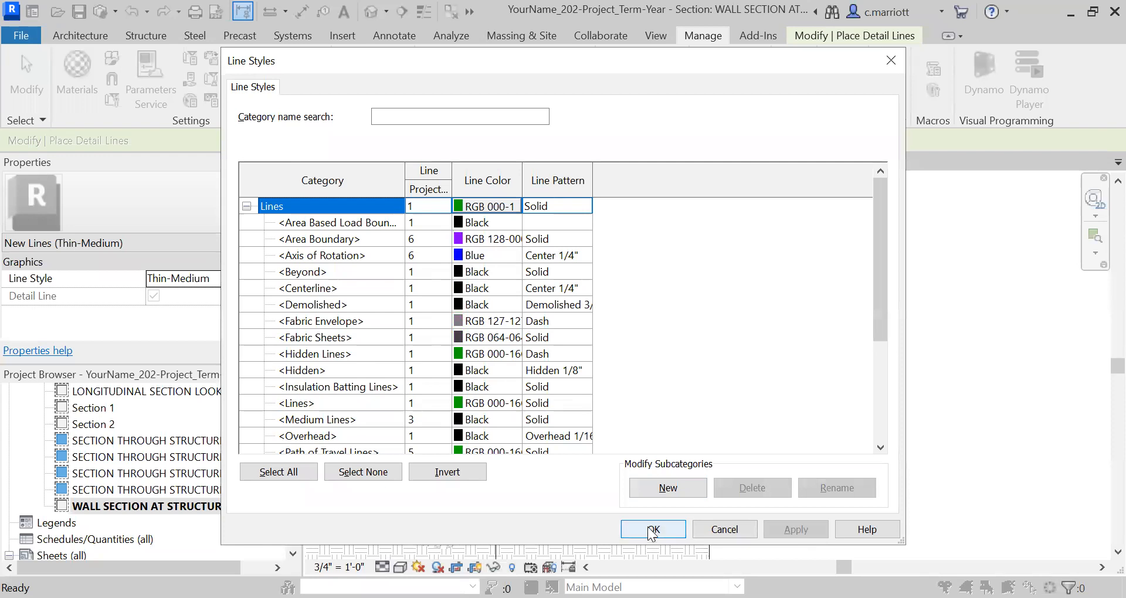
click(651, 531)
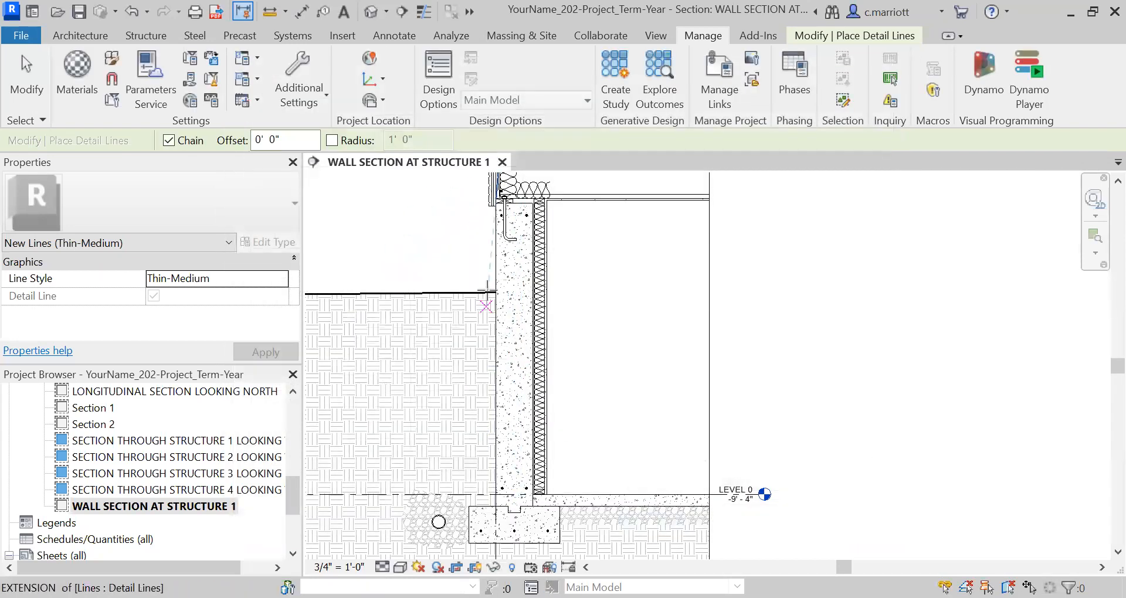
Draw a vertical Hidden-medium detail line about 5' 9 3/4" long on the foundation wall's outer face, from grade to the footing's top
scroll(486, 291, up, 3)
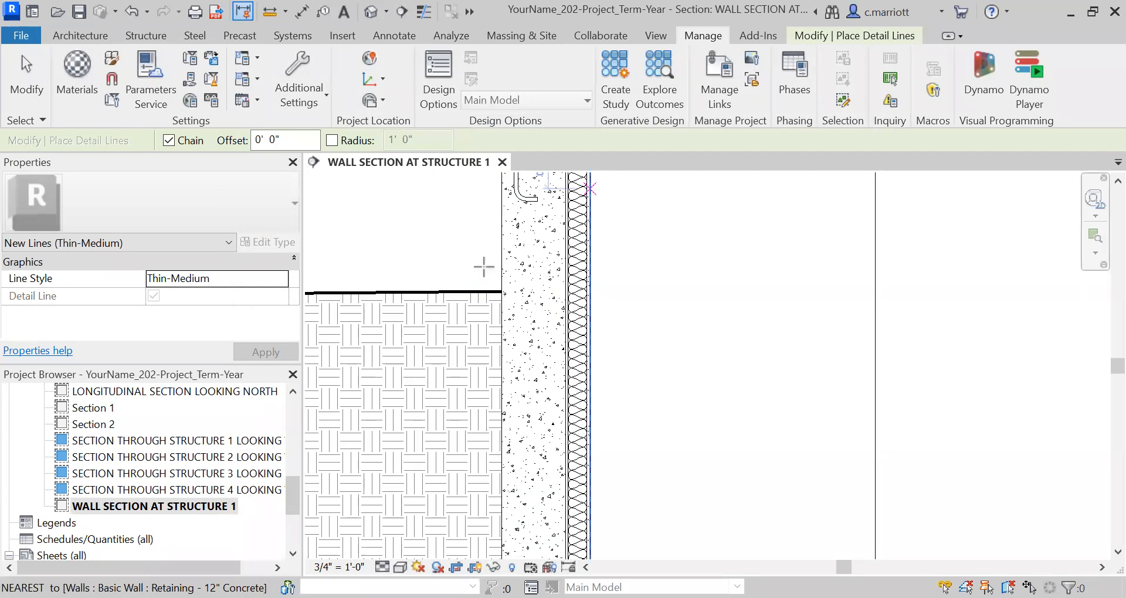
click(280, 281)
click(281, 280)
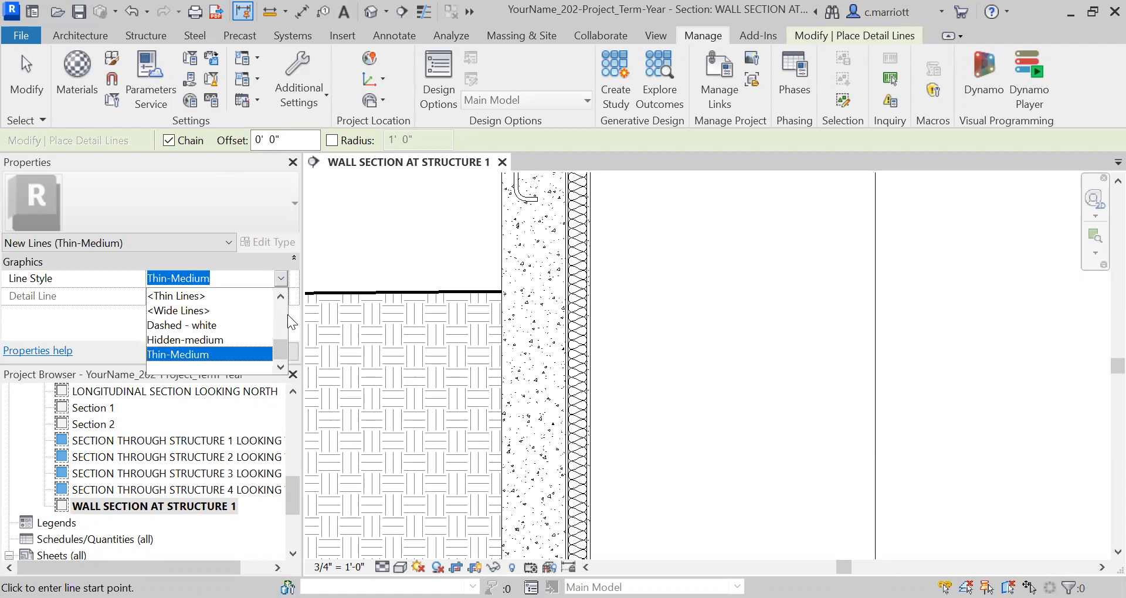
scroll(280, 309, up, 2)
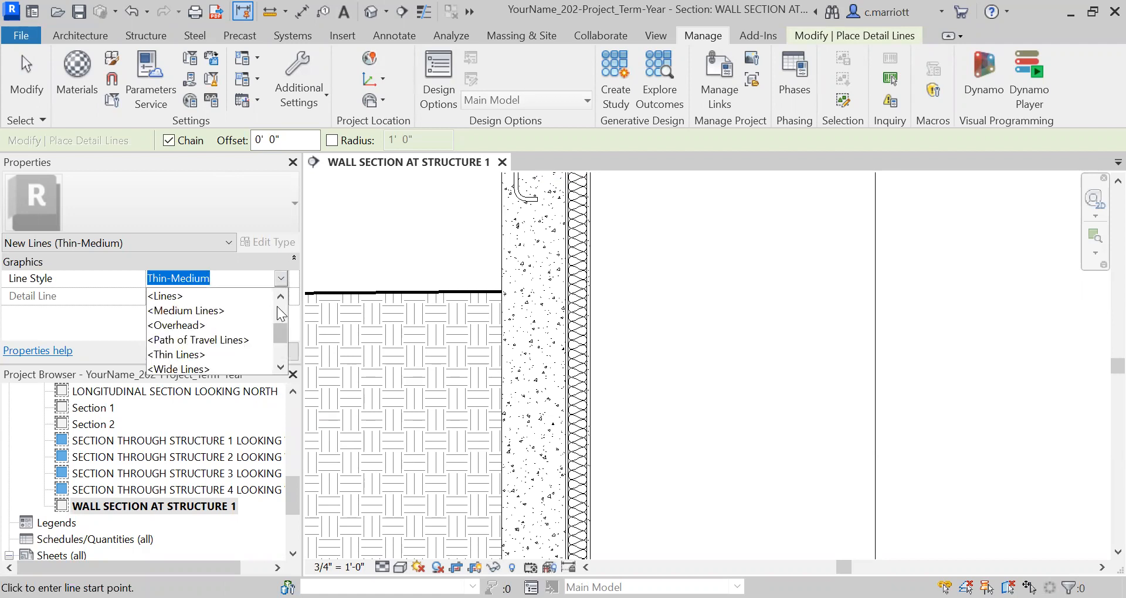
scroll(278, 307, up, 2)
scroll(280, 326, down, 4)
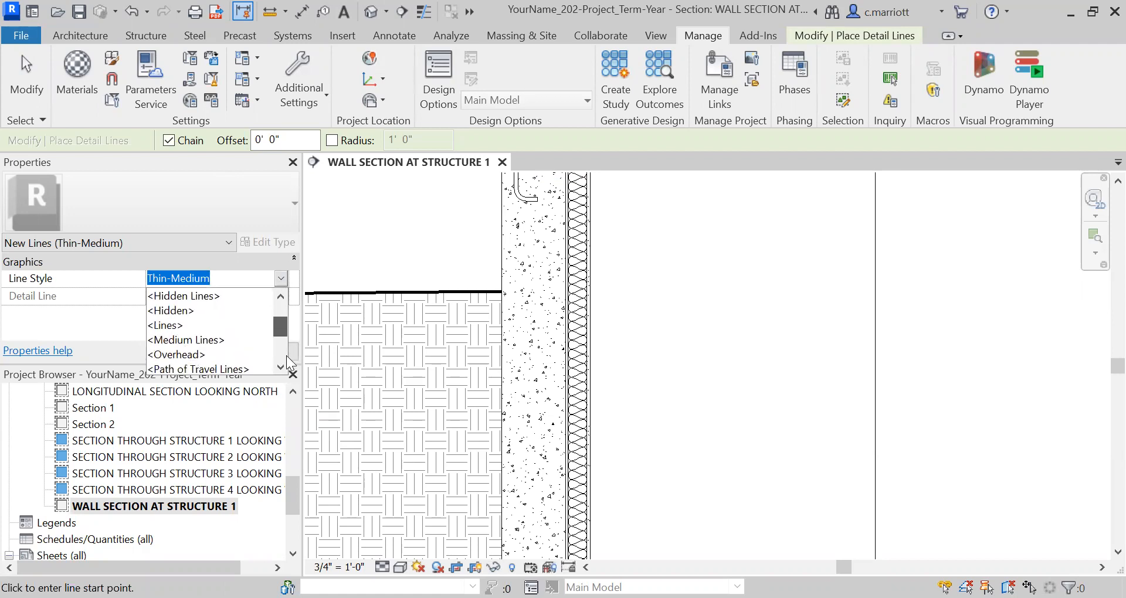
click(210, 342)
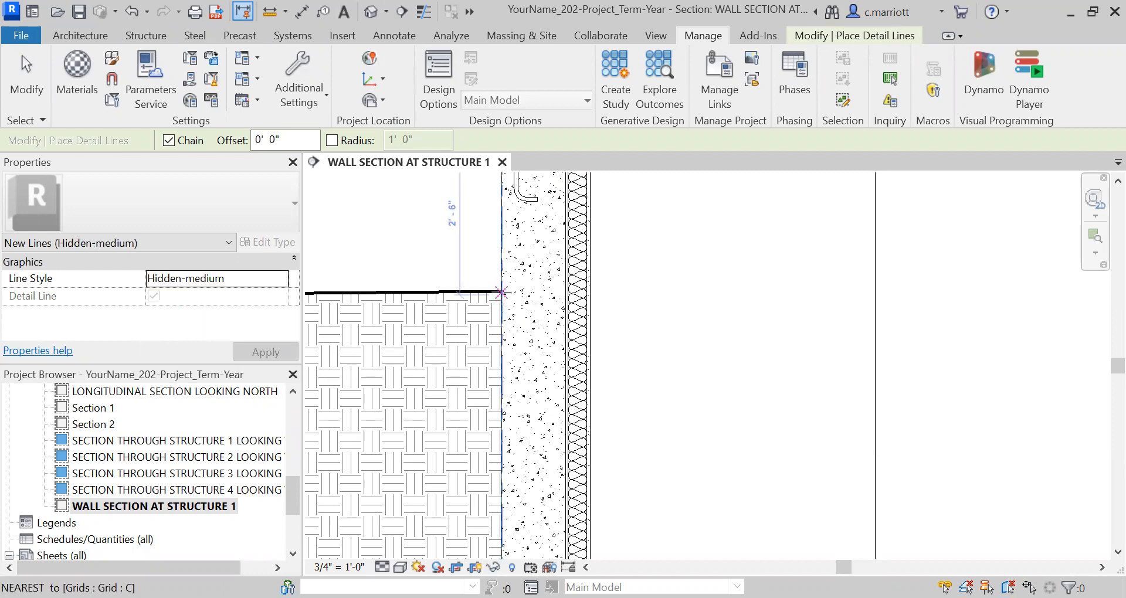
click(502, 291)
middle_drag(520, 301, 538, 100)
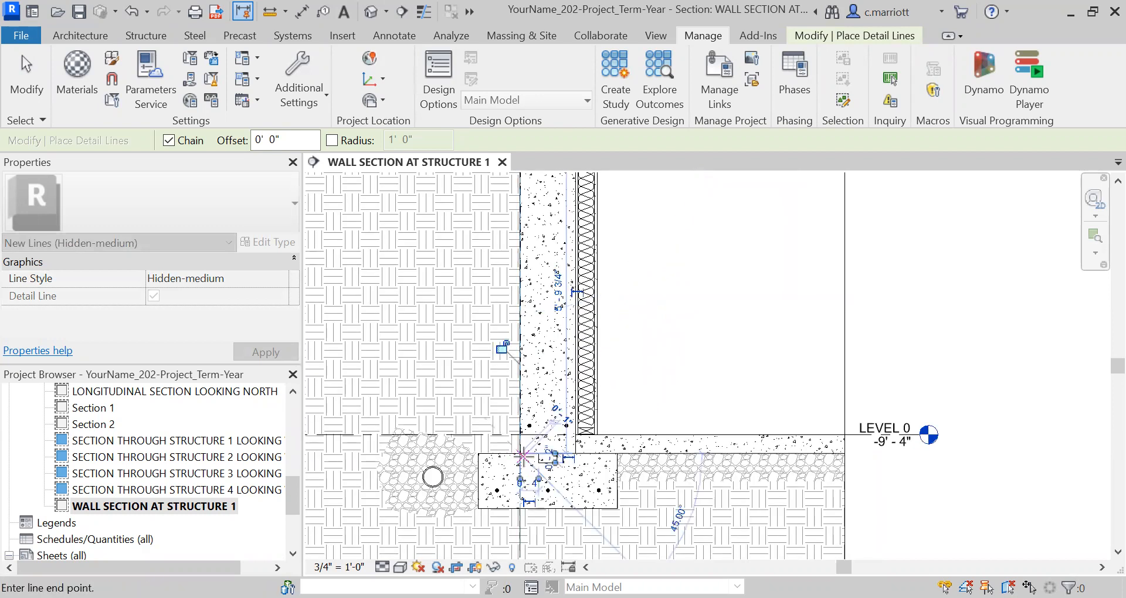
click(520, 435)
key(Escape)
key(Escape)
Move the Hidden-medium detail line 0.5" horizontally away from the concrete wall, toward the soil
scroll(522, 434, up, 5)
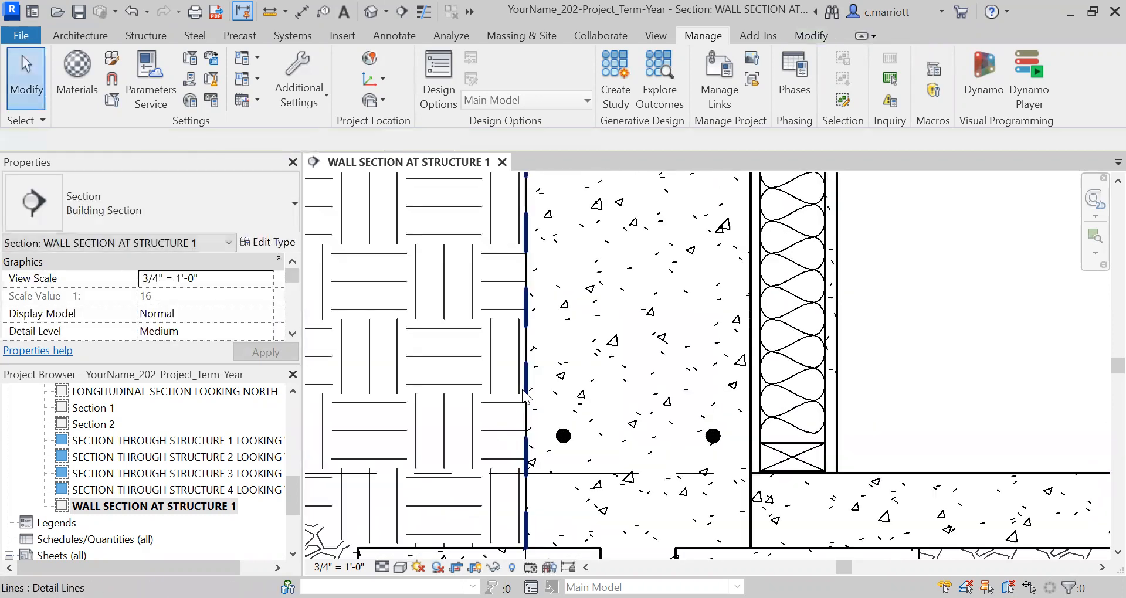
click(524, 397)
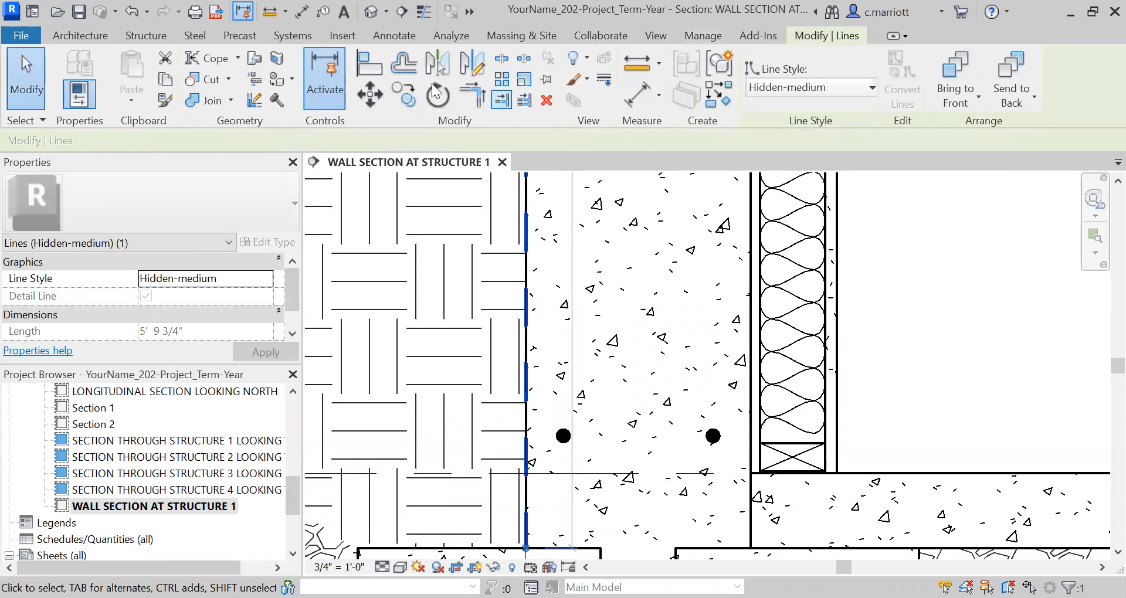
click(368, 96)
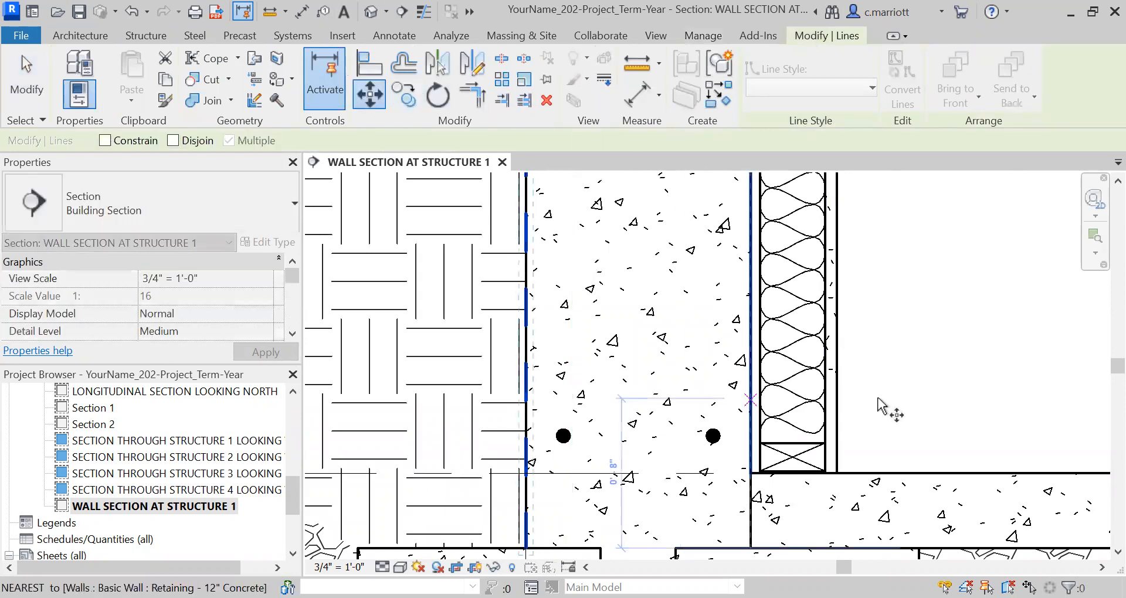
click(965, 371)
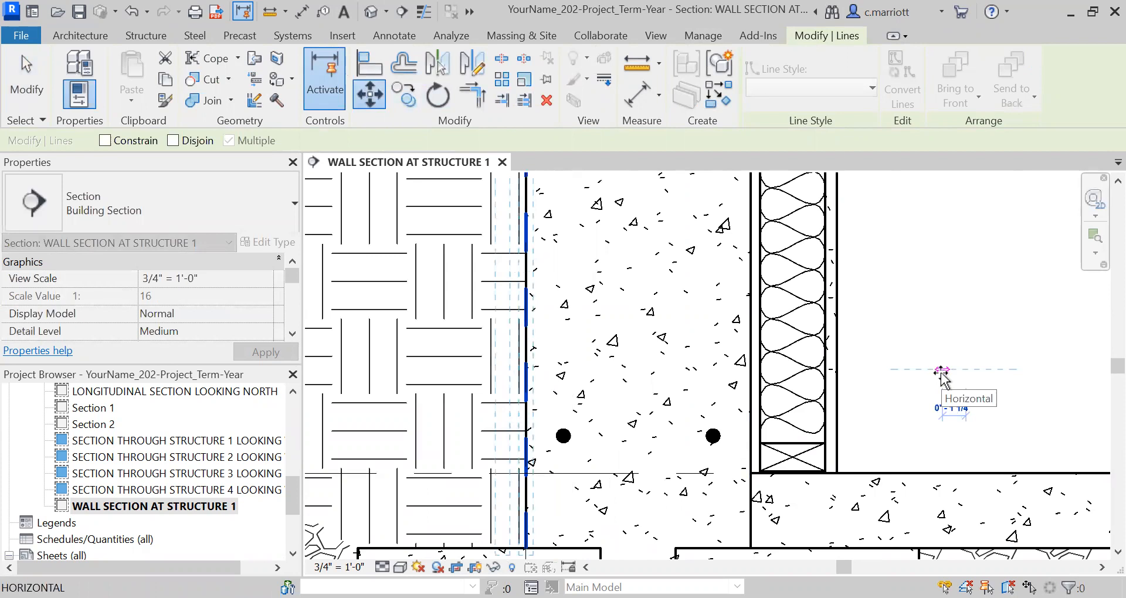
text(.5)
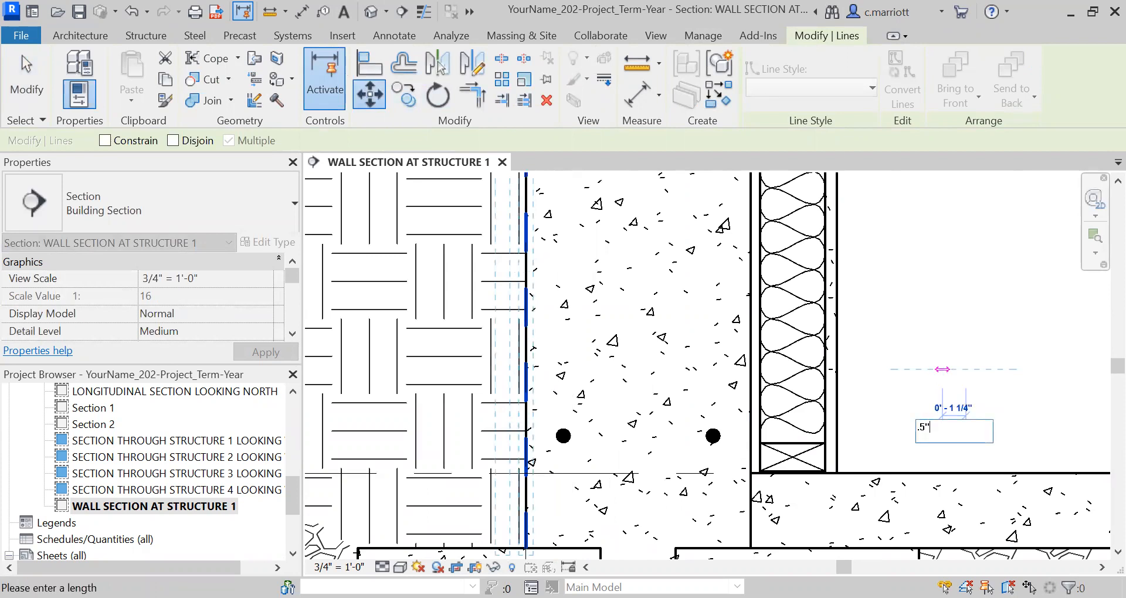
key(Return)
key(Escape)
Examine the offset detail line's dash spacing along the foundation wall, close up and at a distance
scroll(698, 332, down, 2)
scroll(698, 331, down, 2)
middle_drag(669, 355, 639, 451)
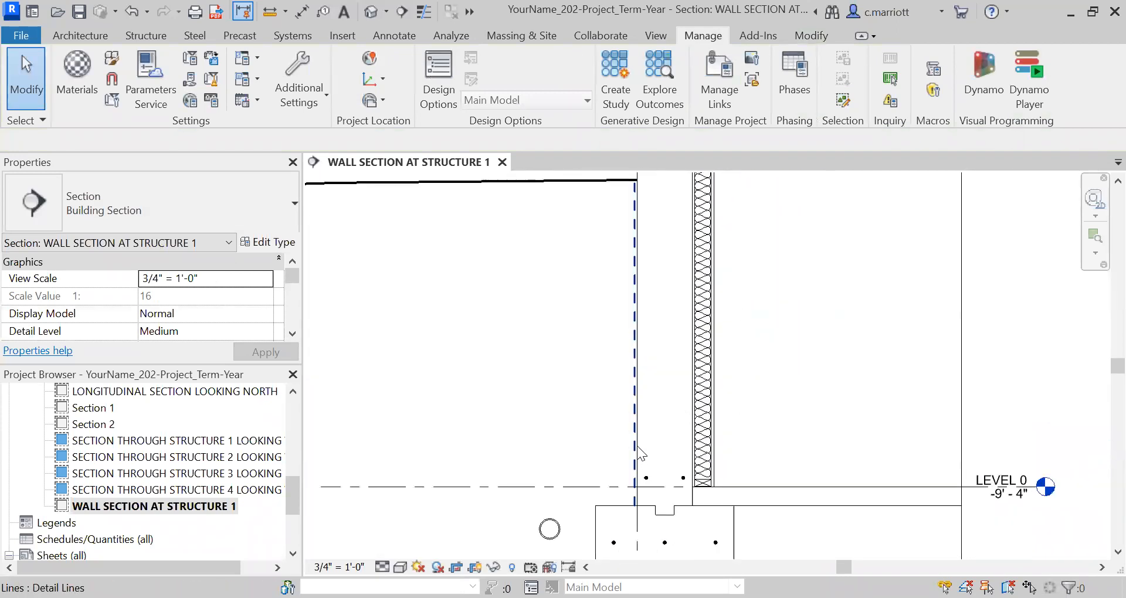
scroll(640, 450, up, 1)
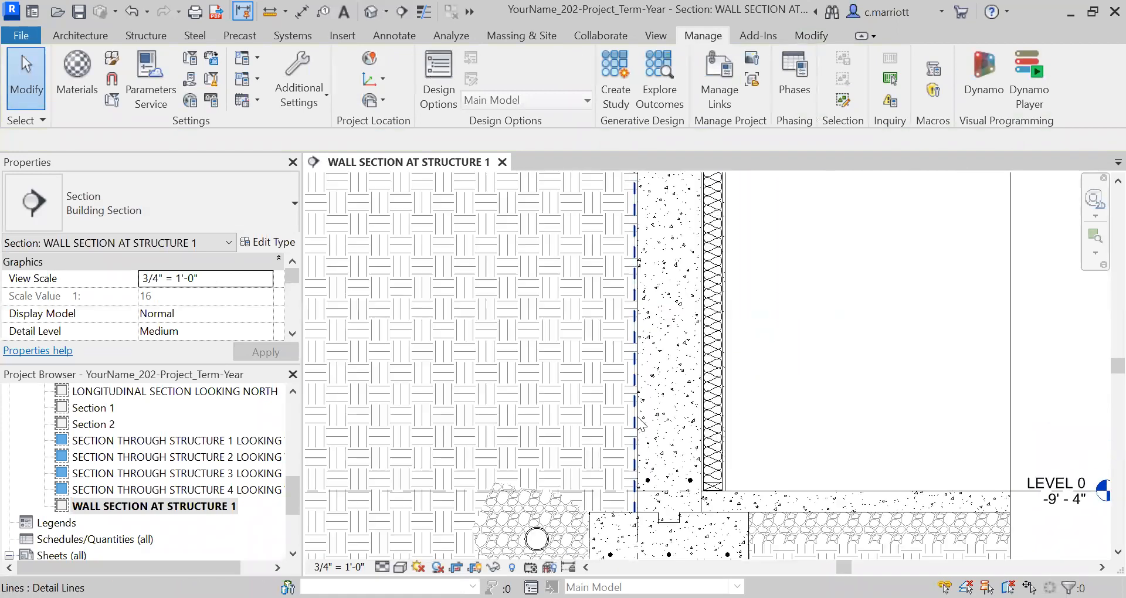
scroll(634, 318, up, 3)
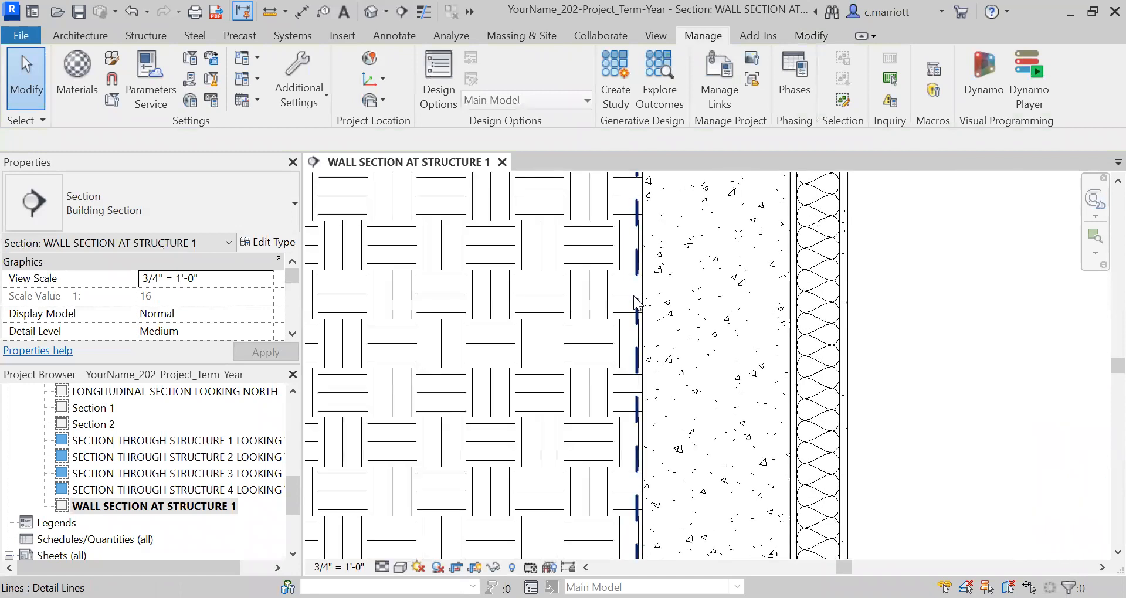
scroll(641, 352, down, 3)
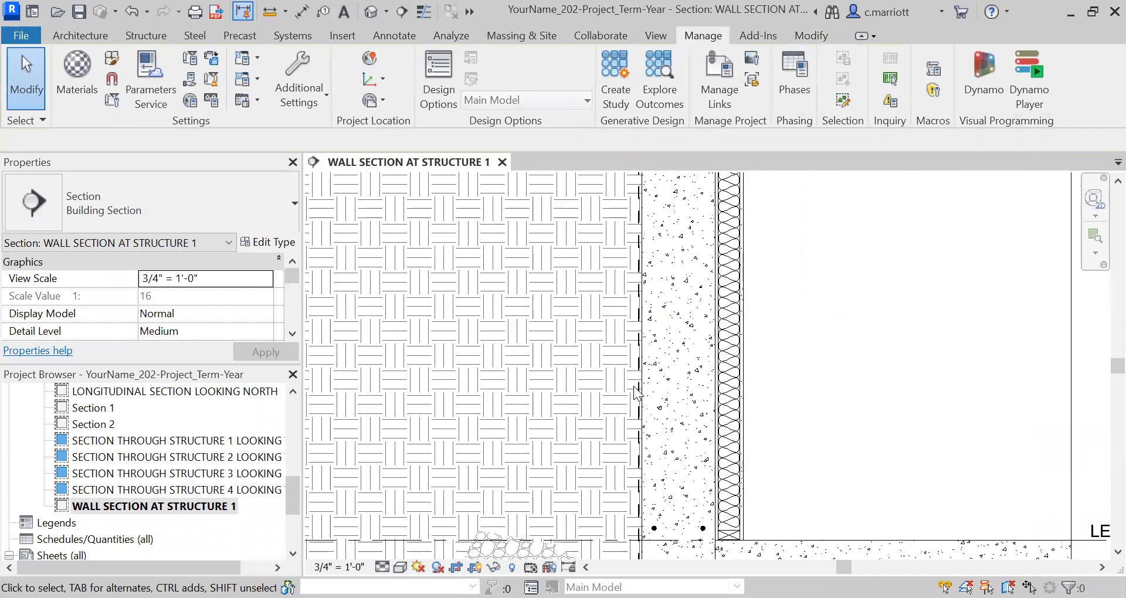
scroll(637, 395, up, 1)
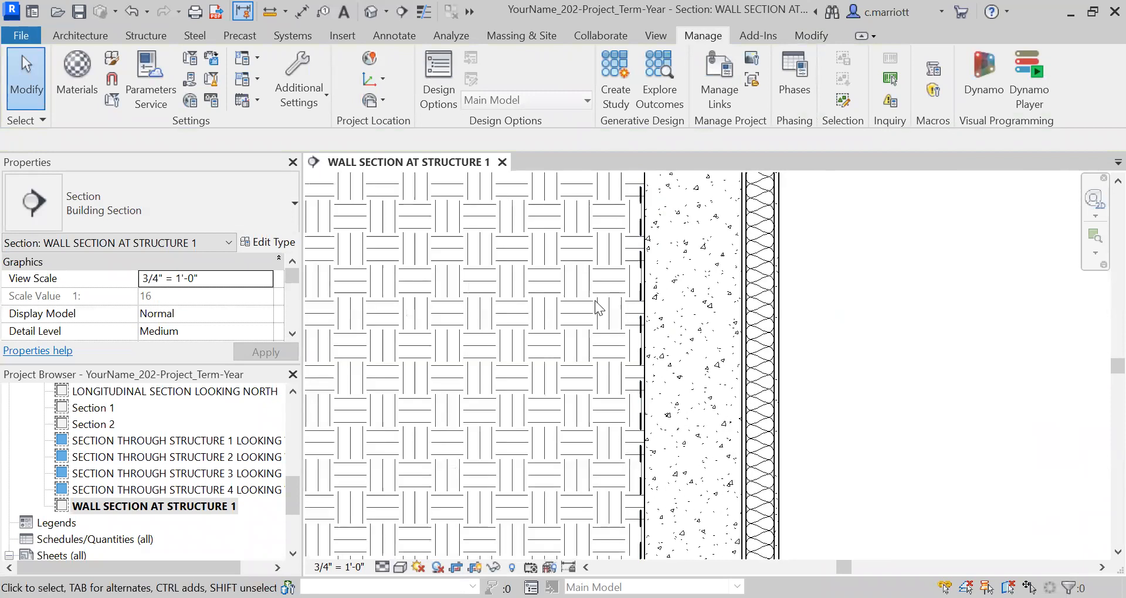
Change the Hidden-medium line style's pattern to Hidden 1/8" in the project's Line Styles settings and save it
click(316, 106)
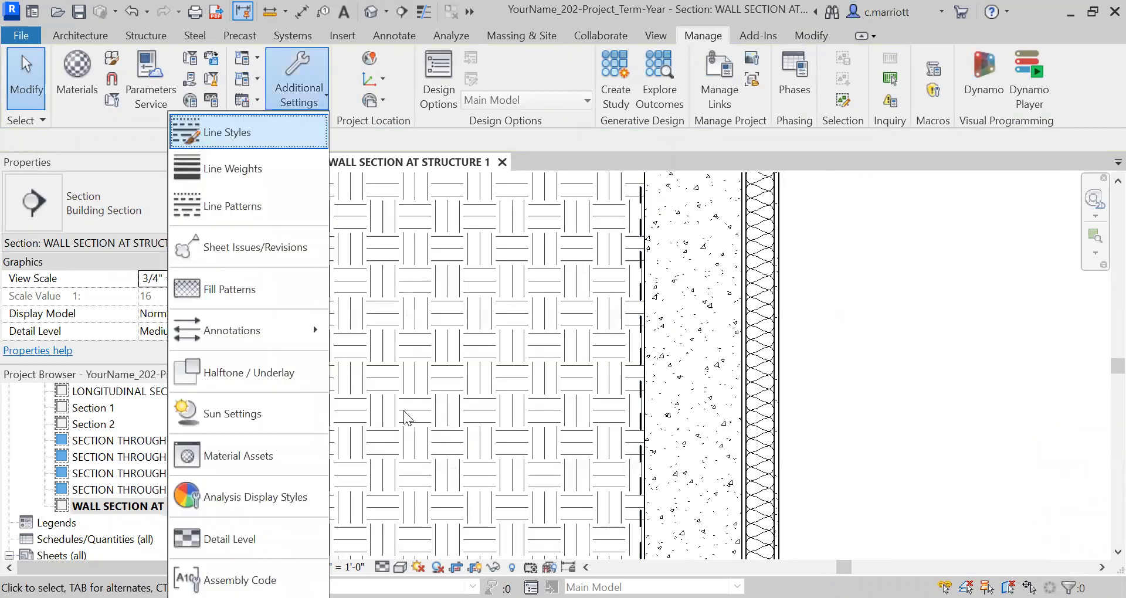
click(246, 208)
scroll(375, 369, down, 1)
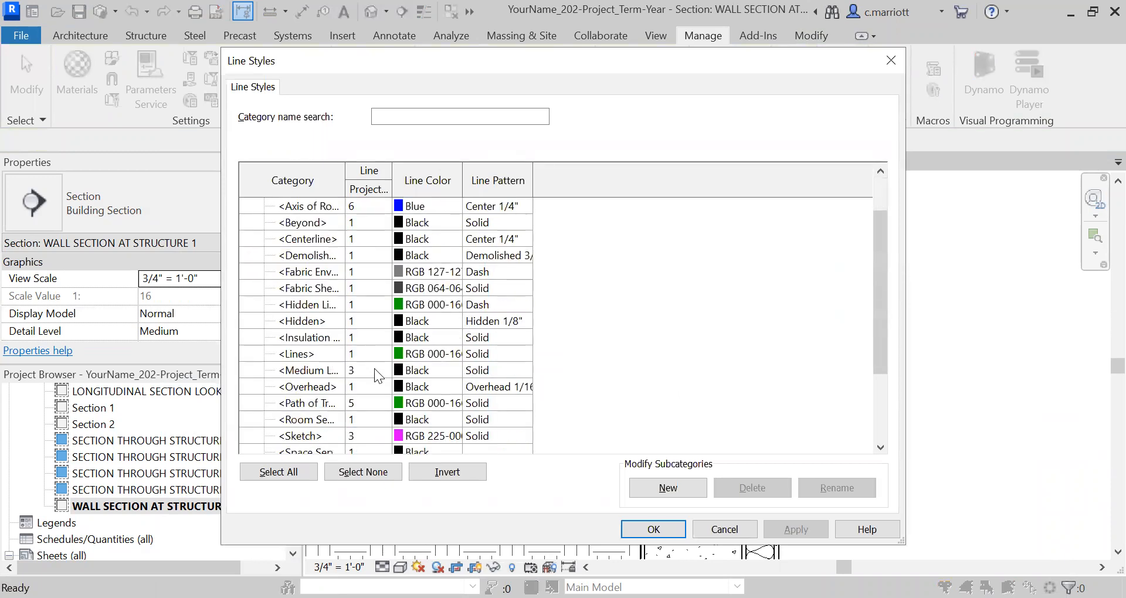
scroll(378, 375, down, 2)
click(515, 420)
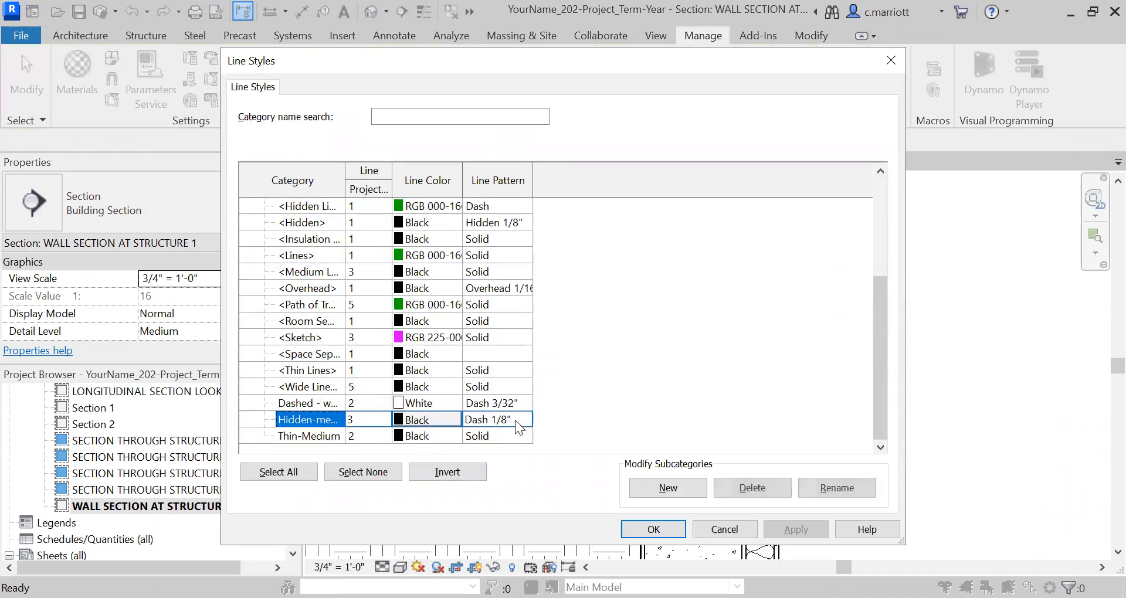
click(524, 419)
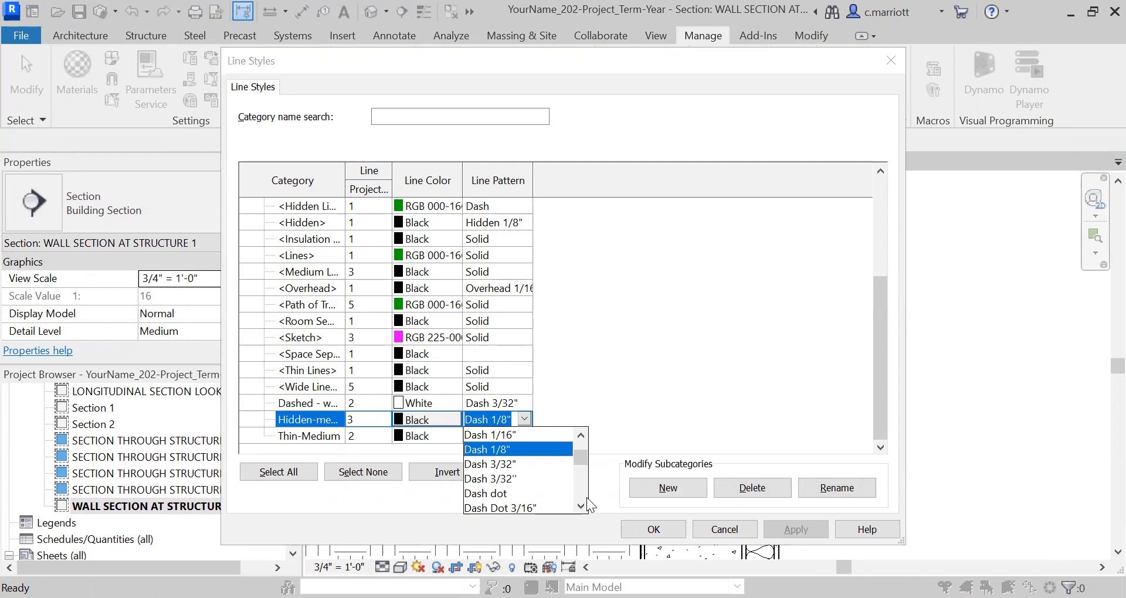
scroll(576, 486, down, 2)
scroll(579, 494, down, 4)
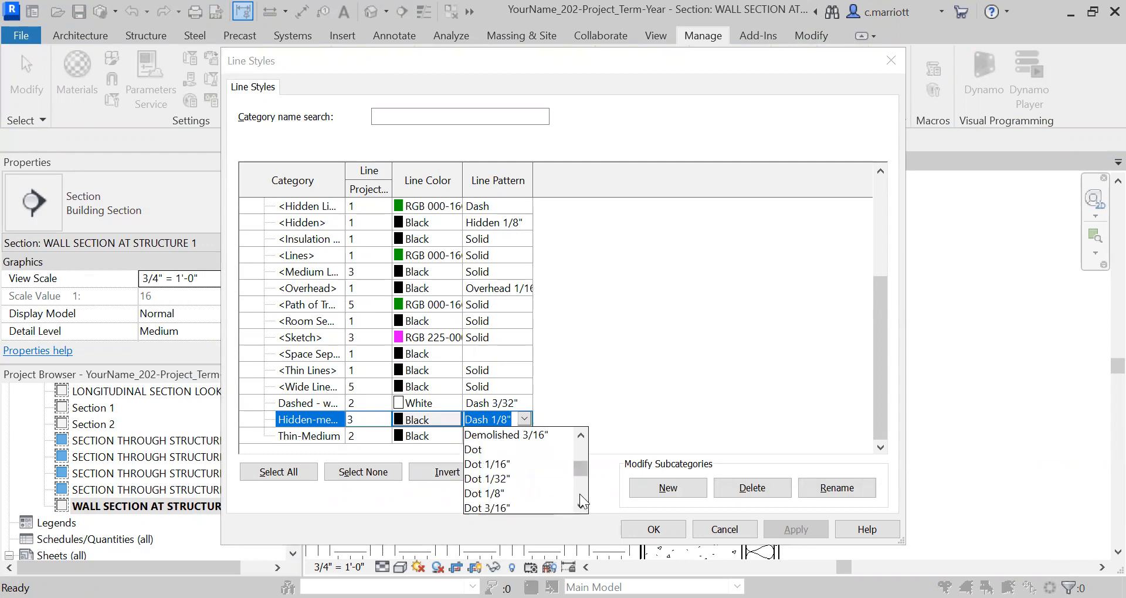
scroll(580, 506, down, 2)
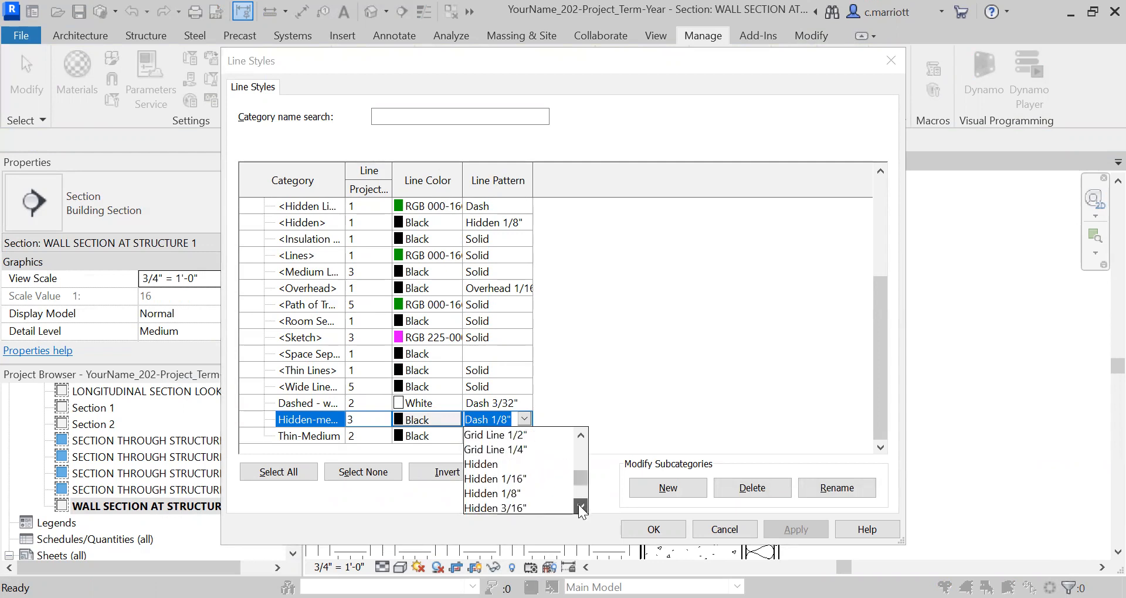
click(509, 494)
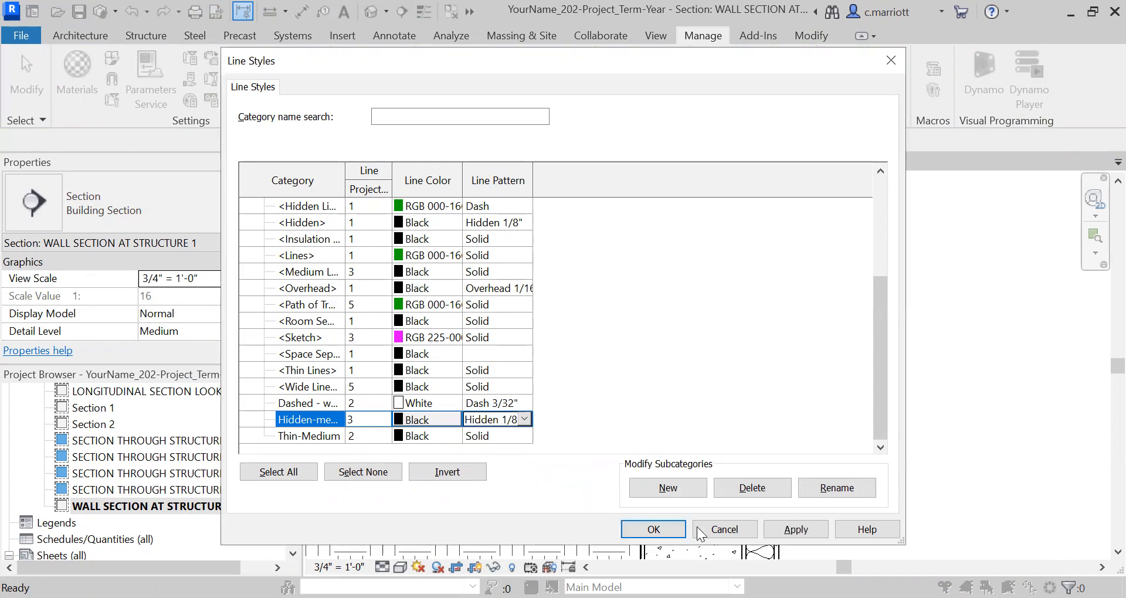
click(796, 529)
click(660, 529)
Examine the dashed line beside the foundation wall from grade down to the footing, and the surrounding wall section
scroll(655, 275, up, 4)
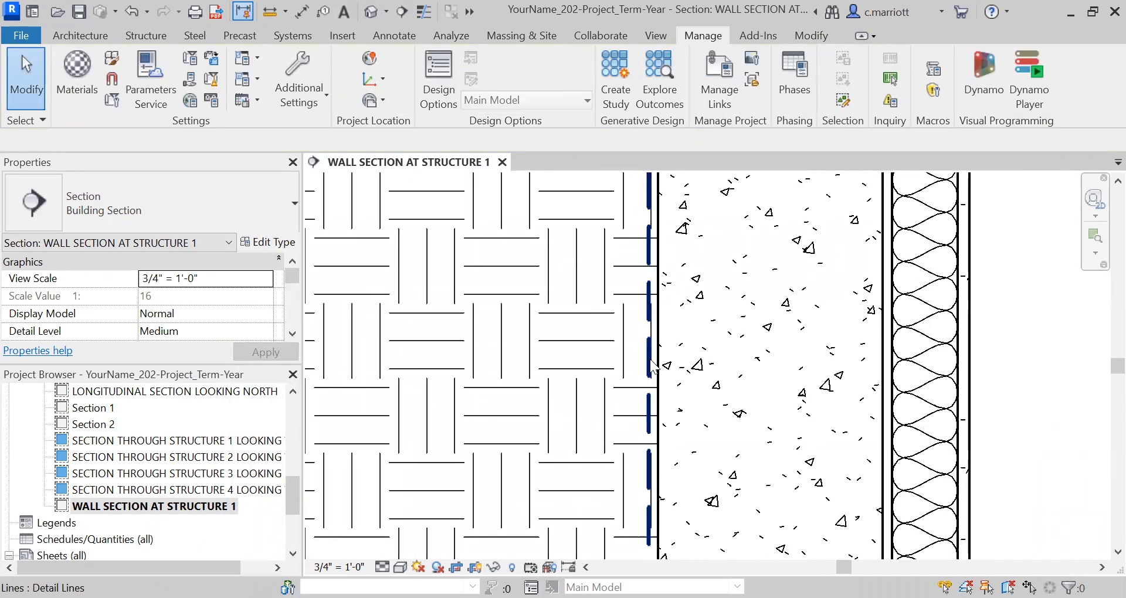
scroll(652, 369, down, 5)
scroll(655, 419, up, 5)
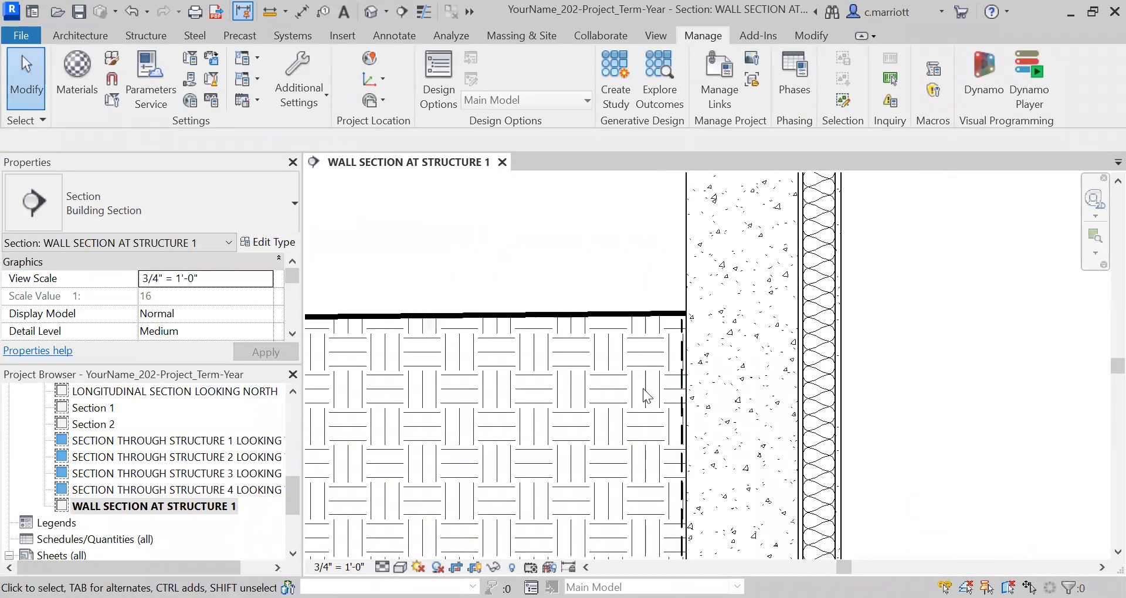
scroll(644, 364, down, 5)
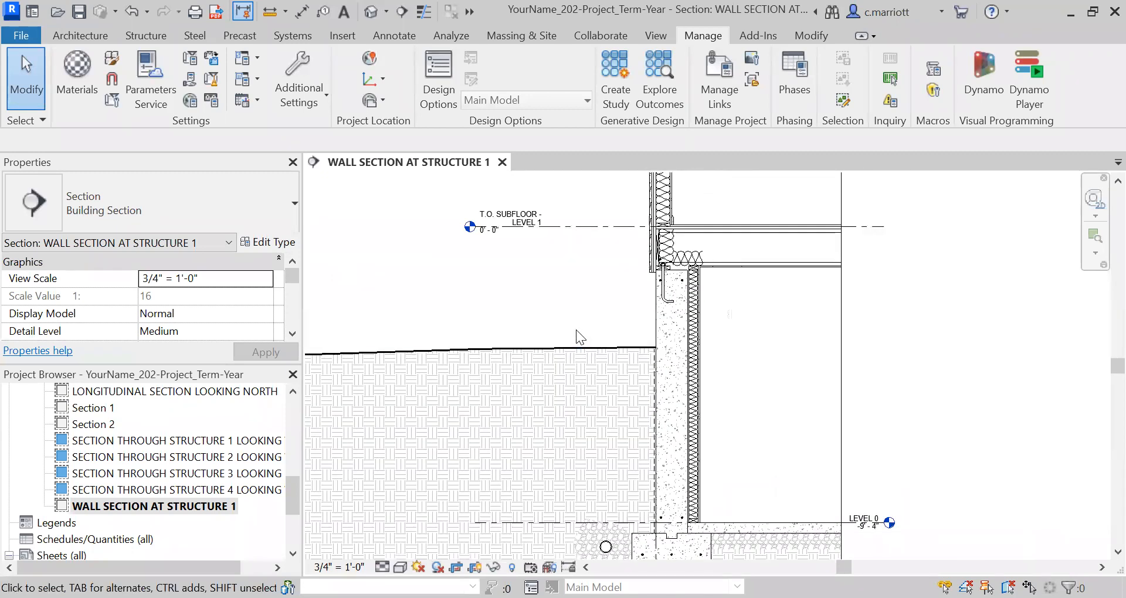
scroll(576, 330, down, 1)
middle_drag(501, 332, 449, 333)
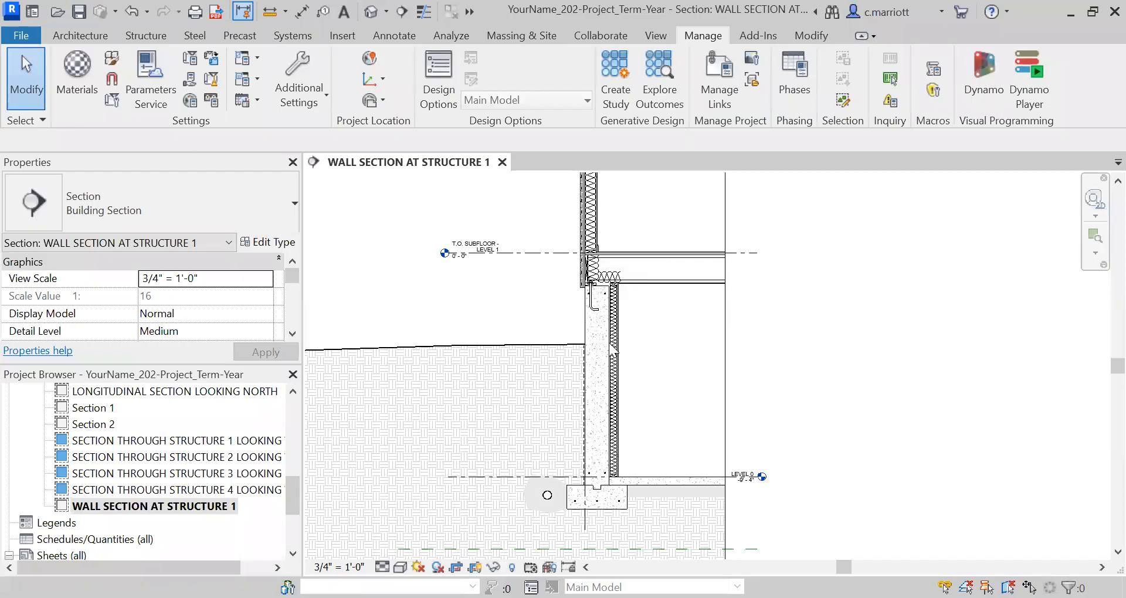
scroll(578, 359, up, 2)
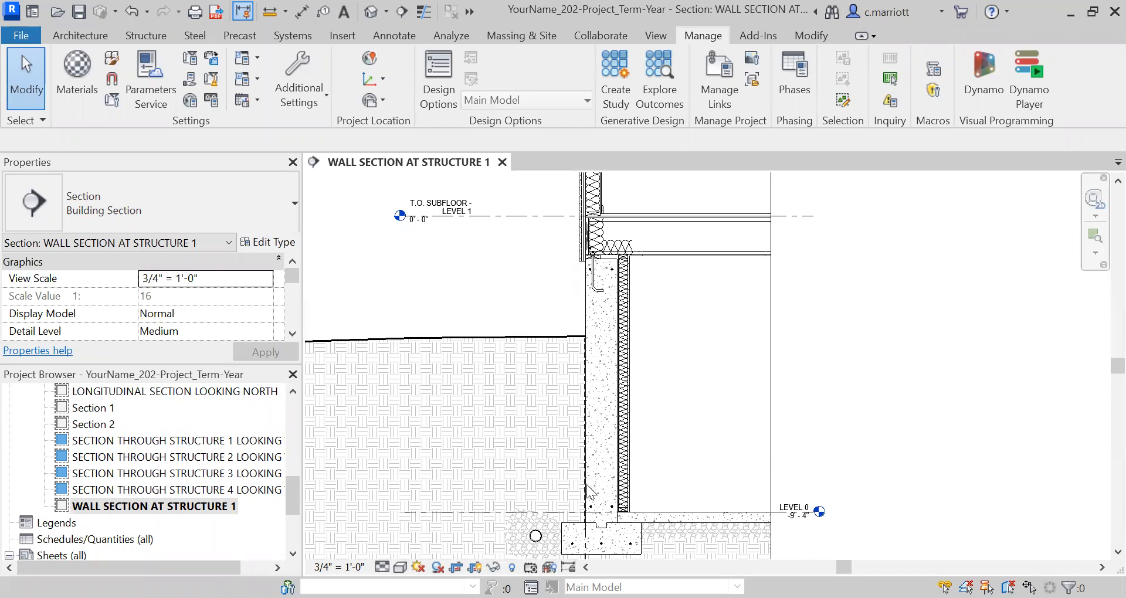
scroll(590, 493, down, 2)
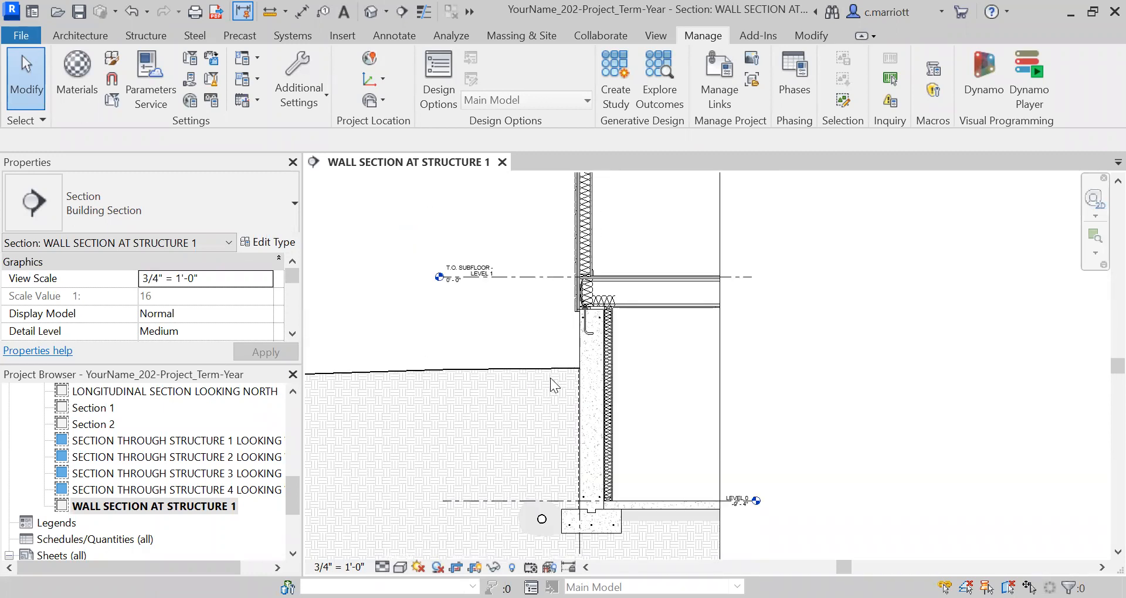